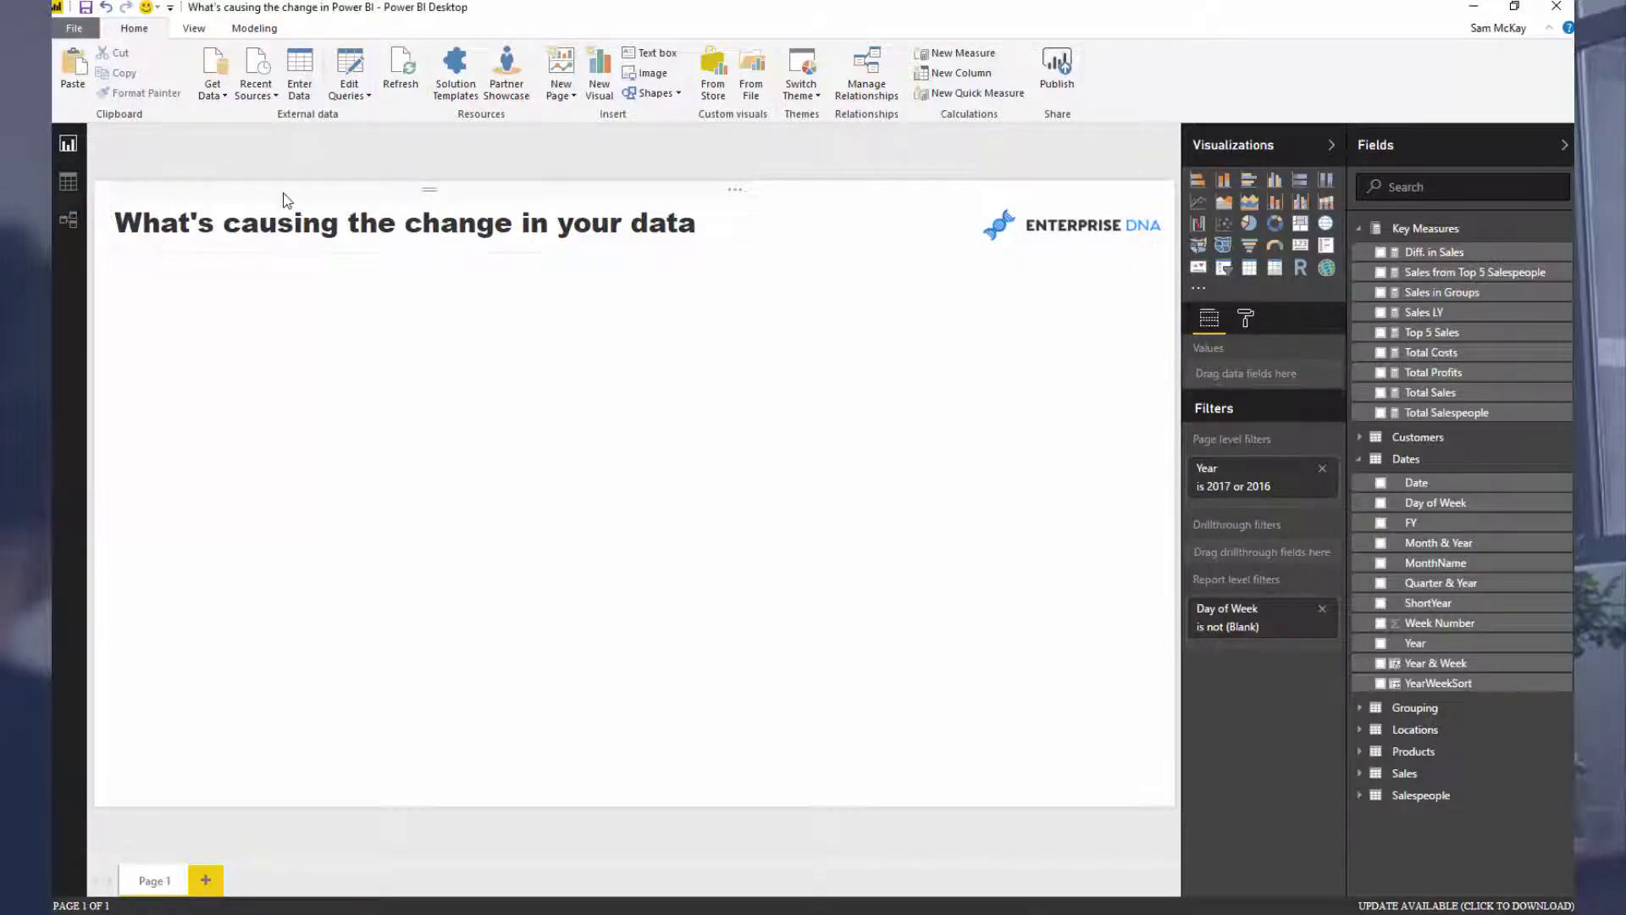
Step: Add a table of the Date field from Dates to the report page and position it below the title
click(284, 200)
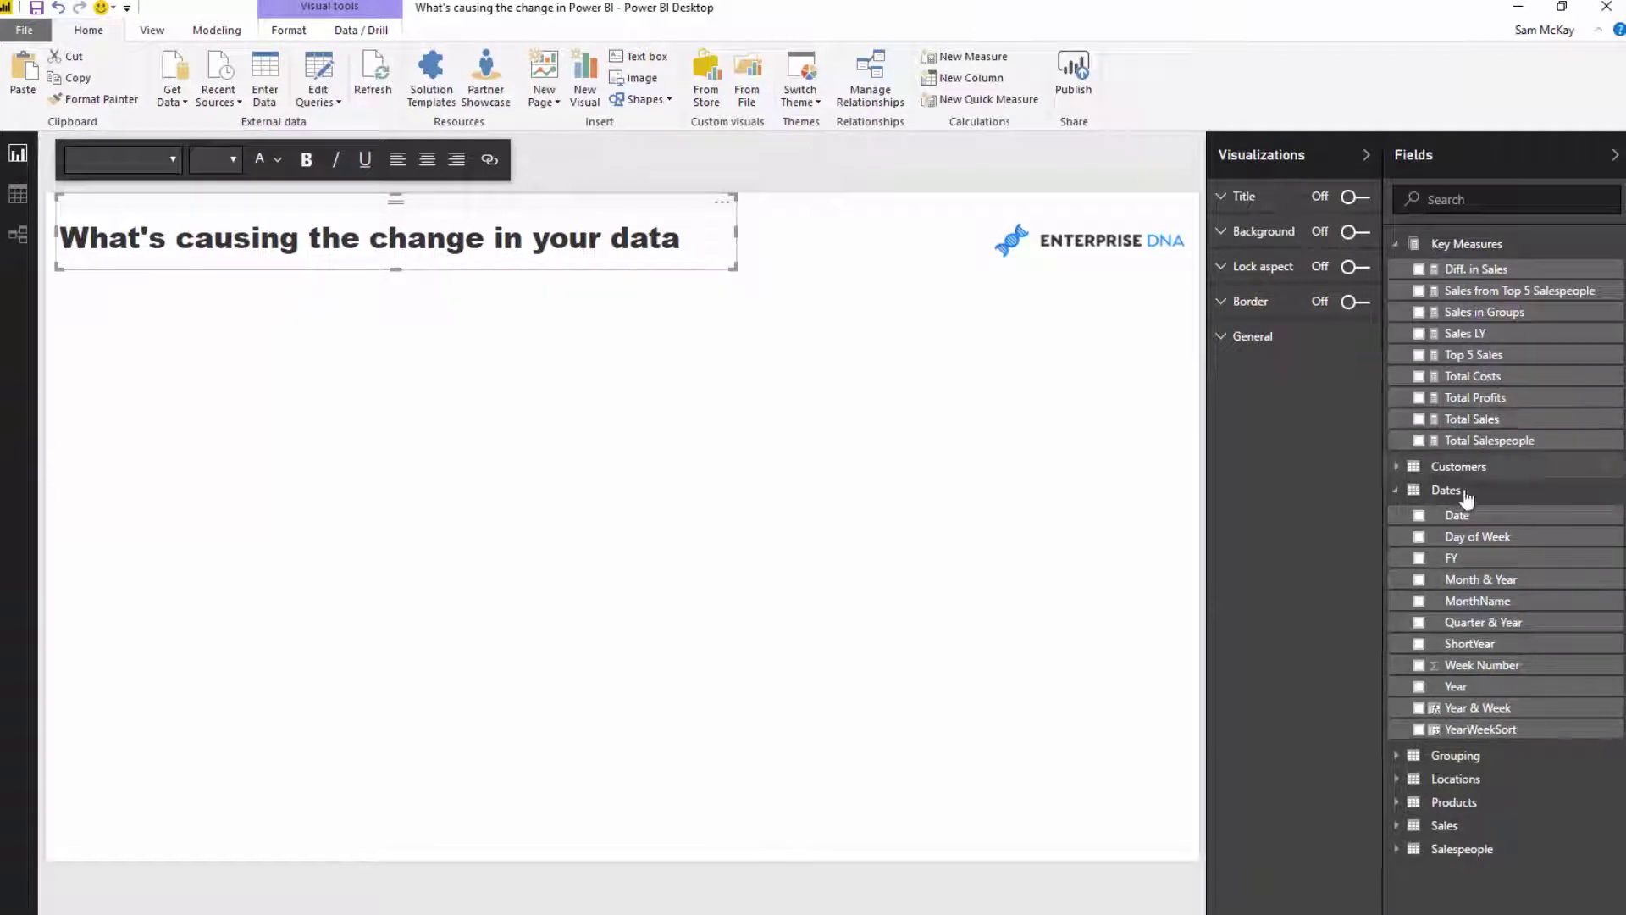
drag(1459, 515, 475, 446)
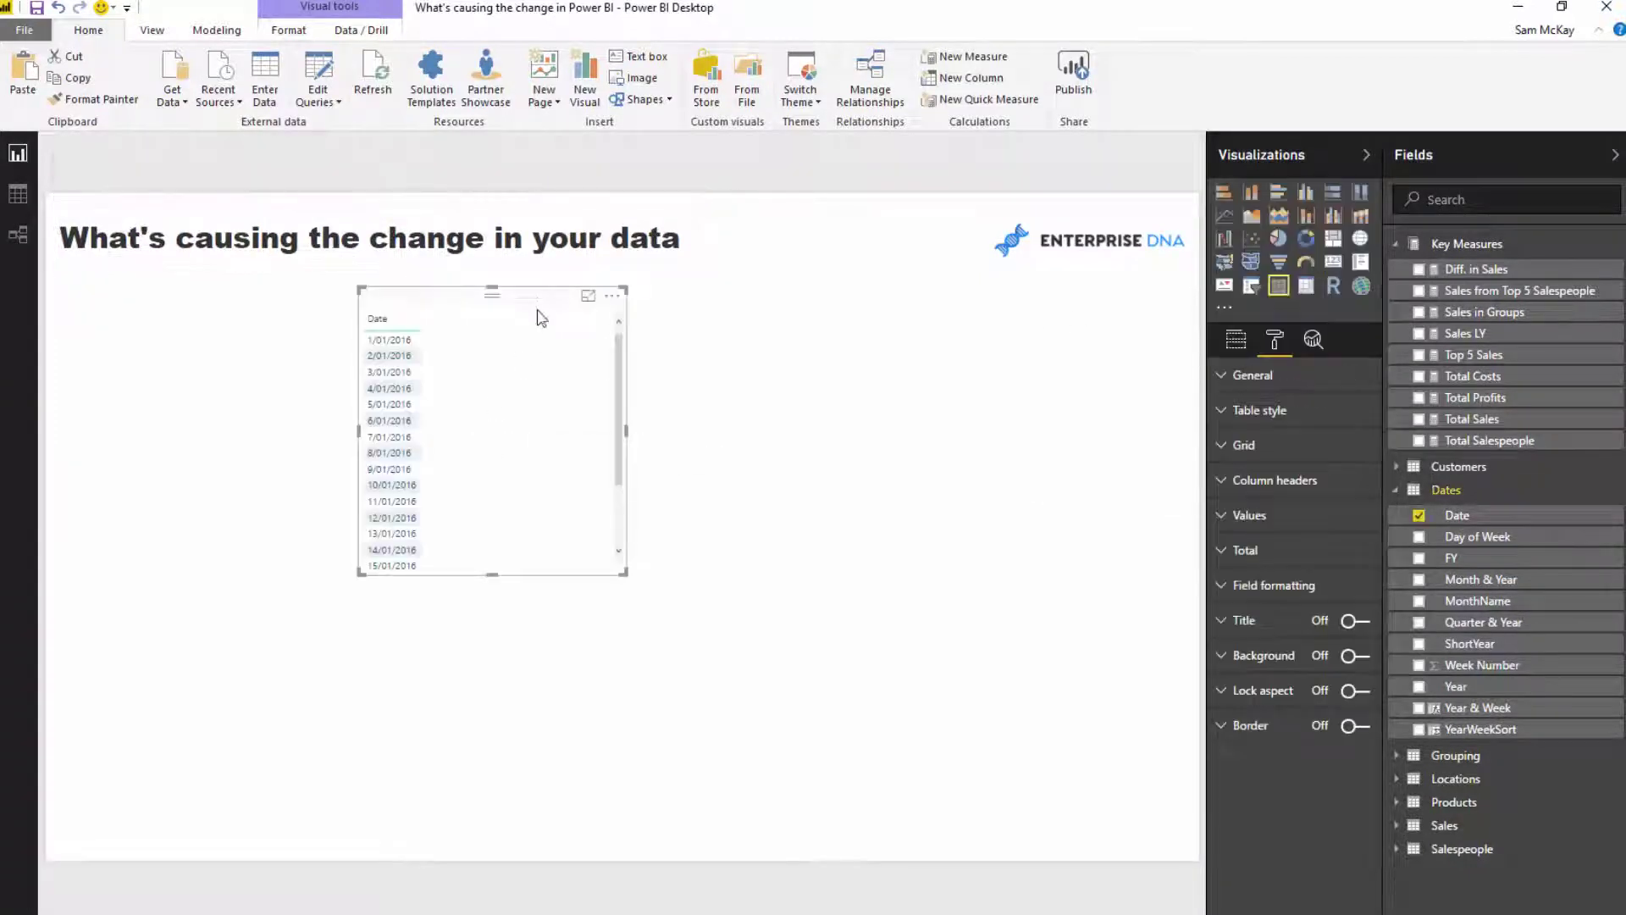
drag(526, 305, 498, 316)
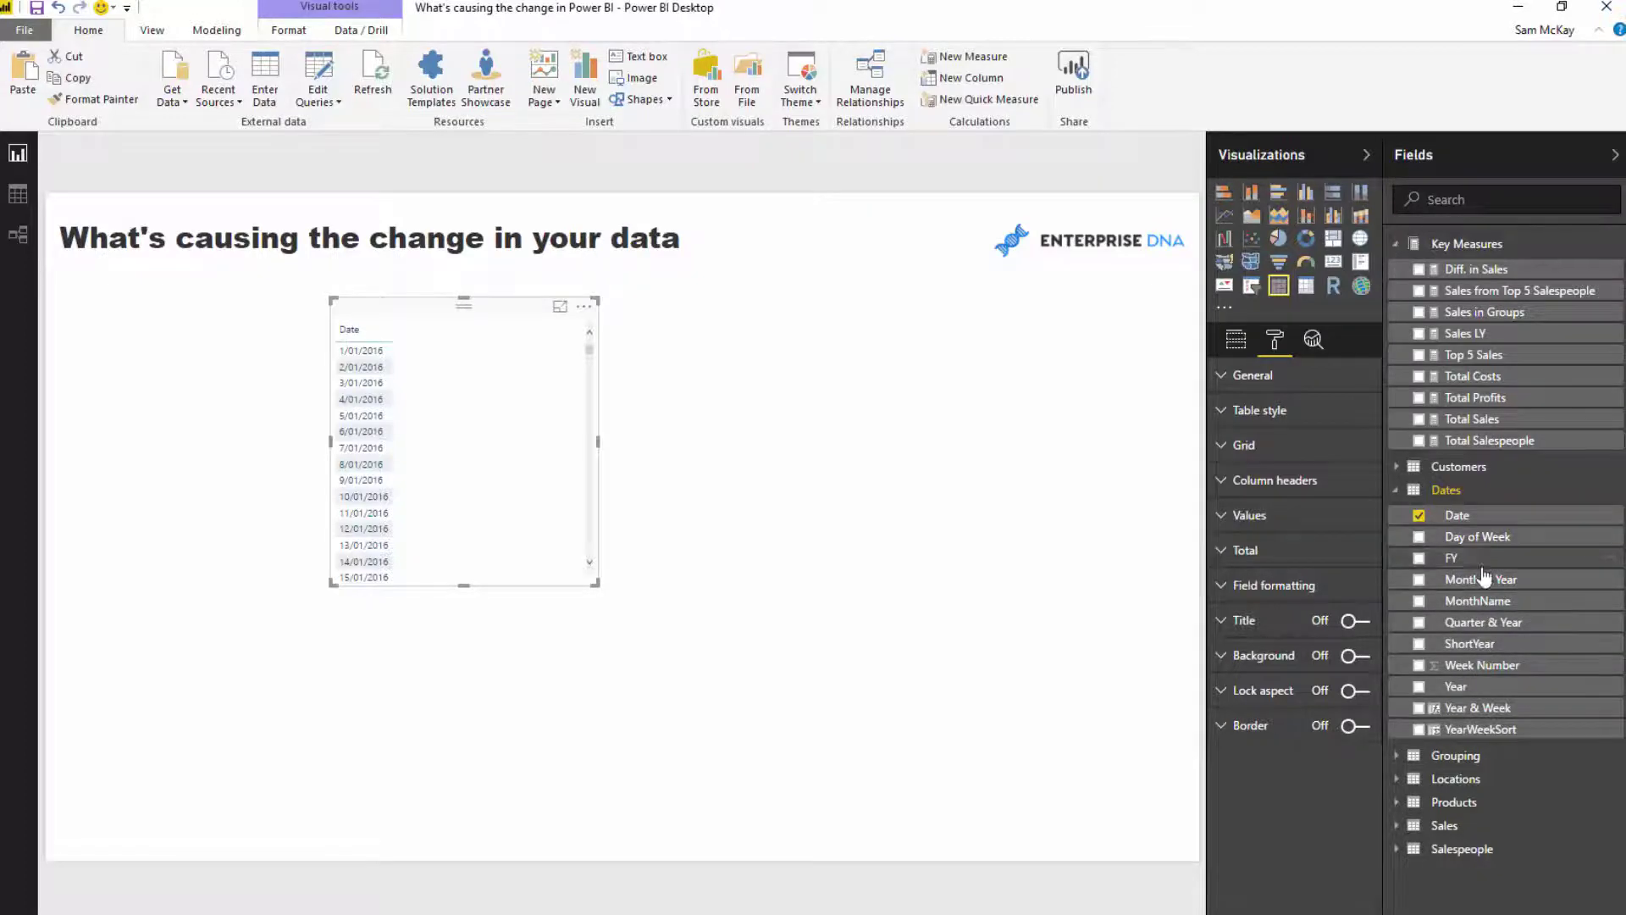
Step: Create a compact Quarter & Year slicer beside the date table and filter the page to Q2 2017
drag(1482, 621, 277, 203)
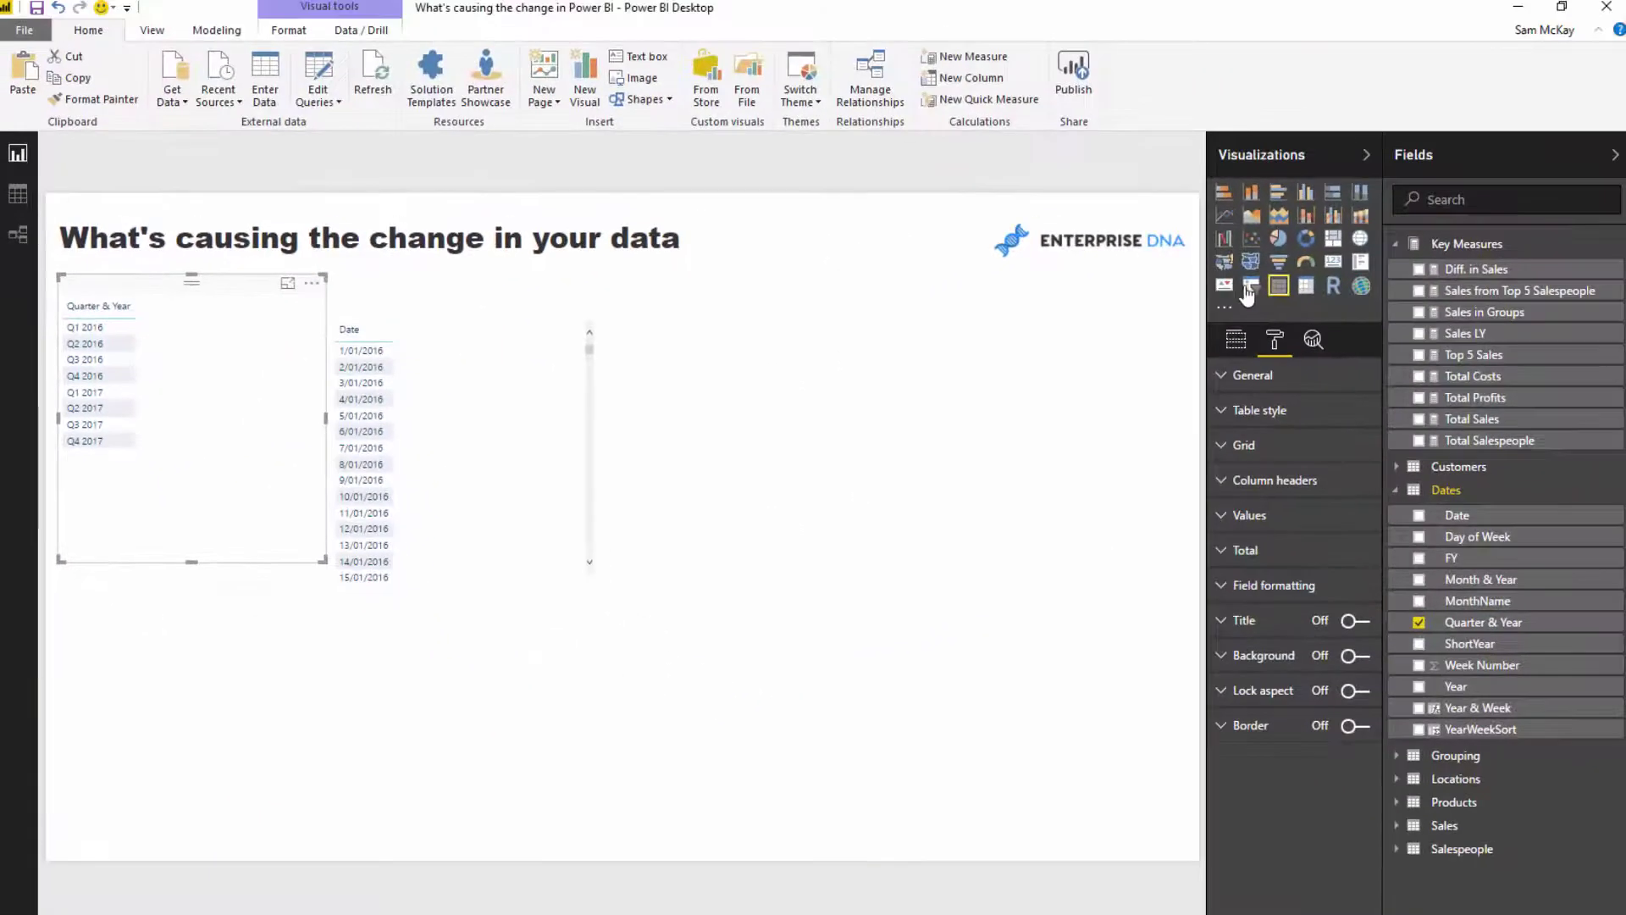
click(1249, 288)
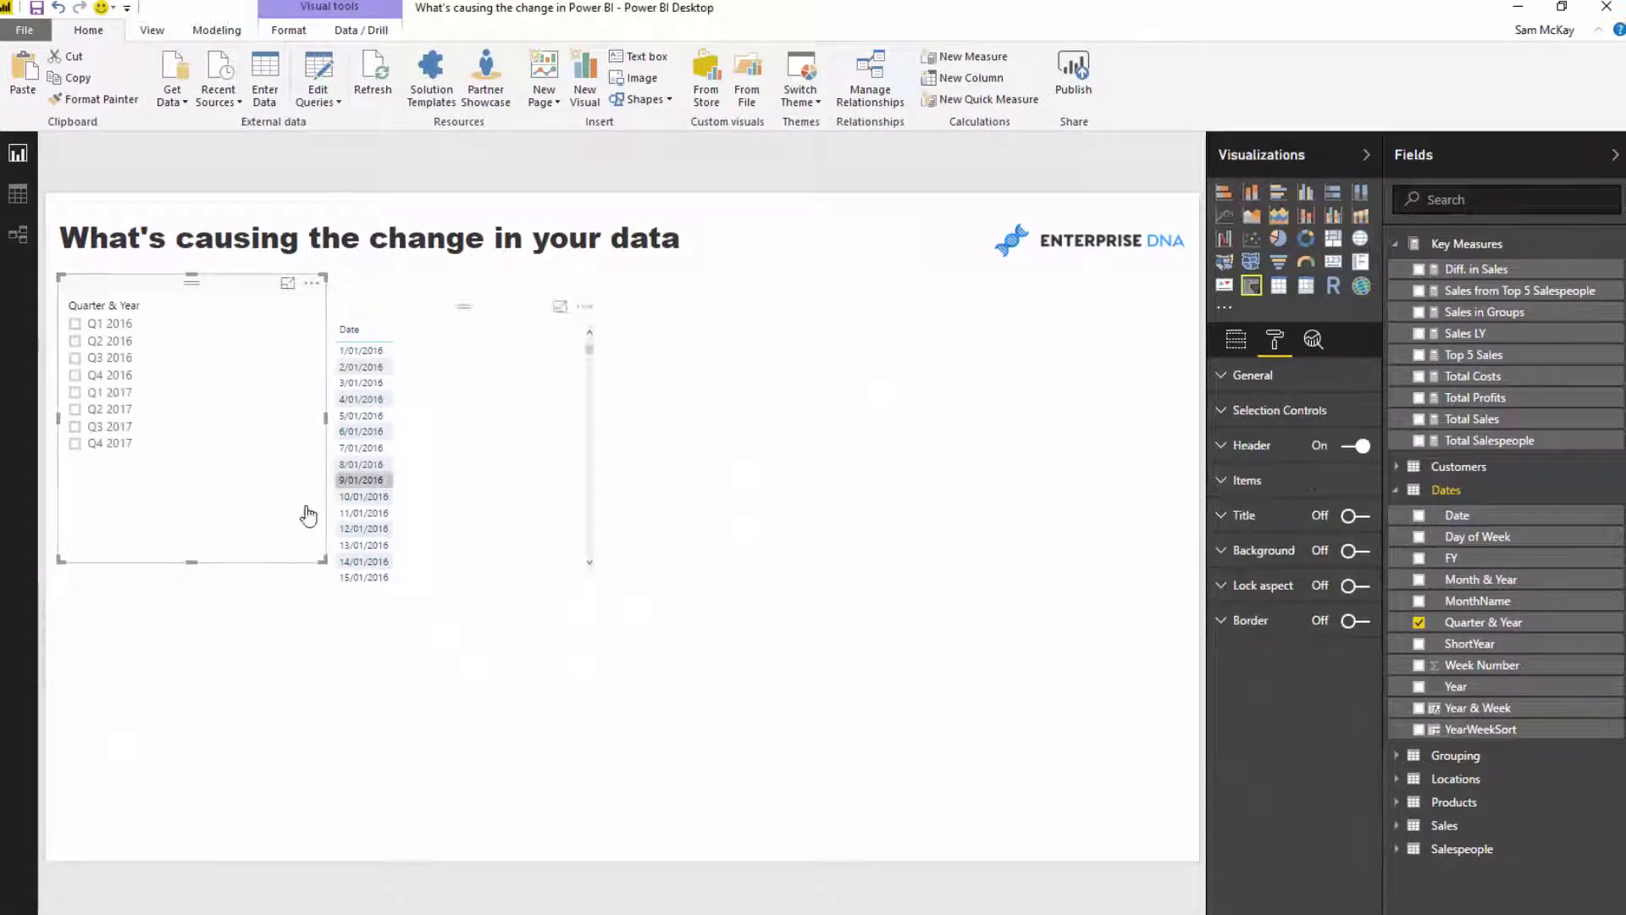
drag(324, 562, 179, 483)
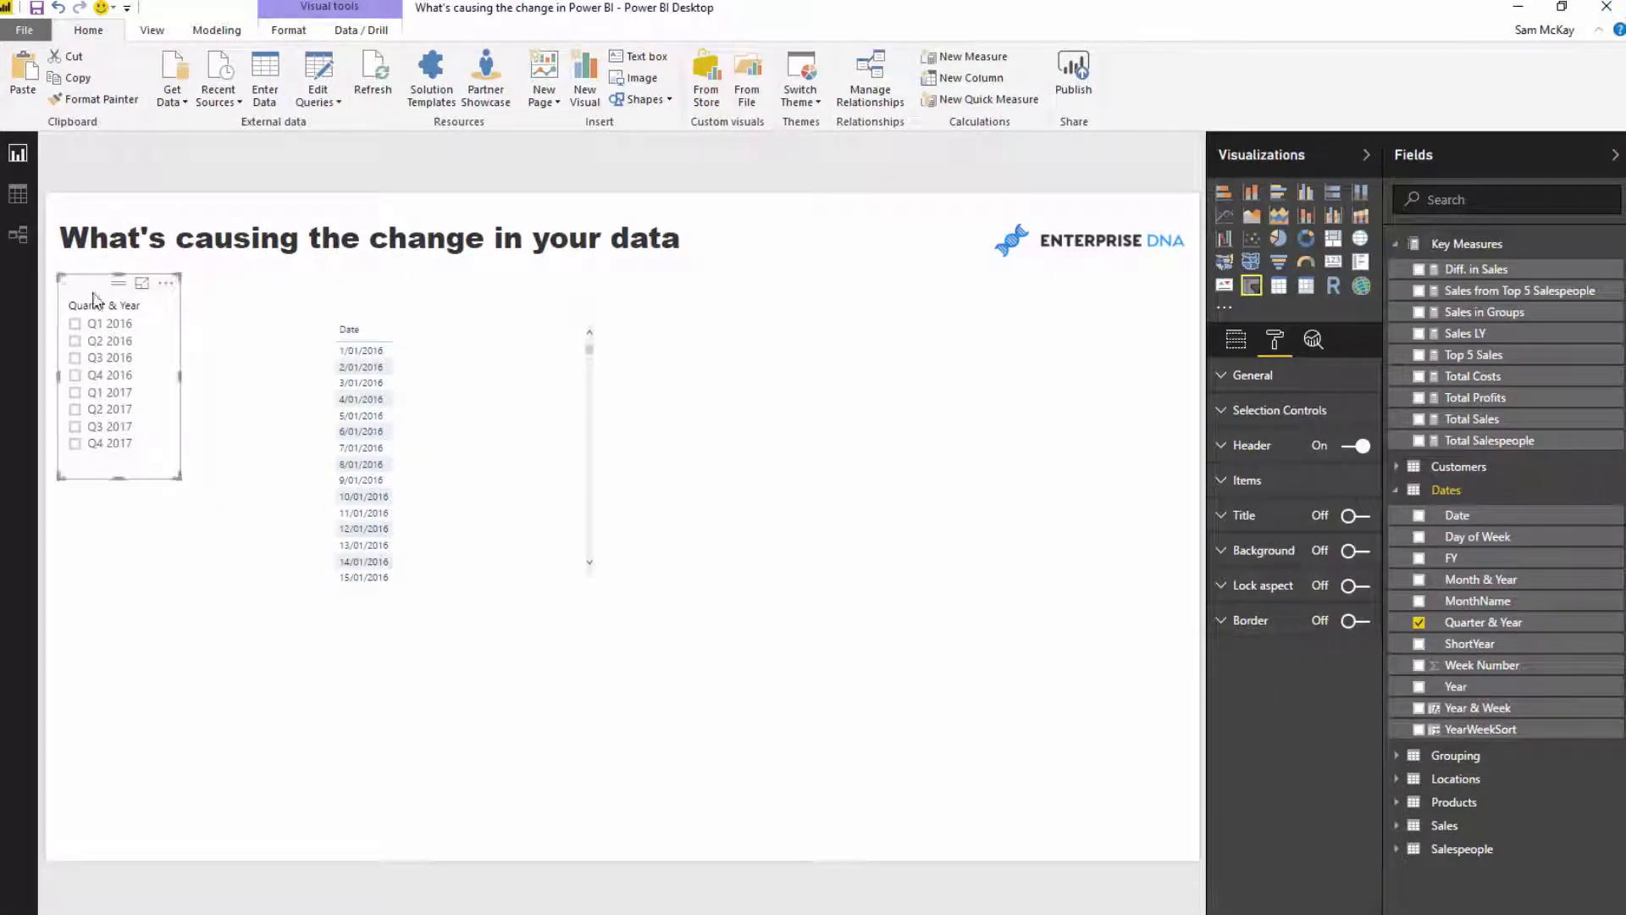
drag(107, 279, 120, 276)
click(430, 411)
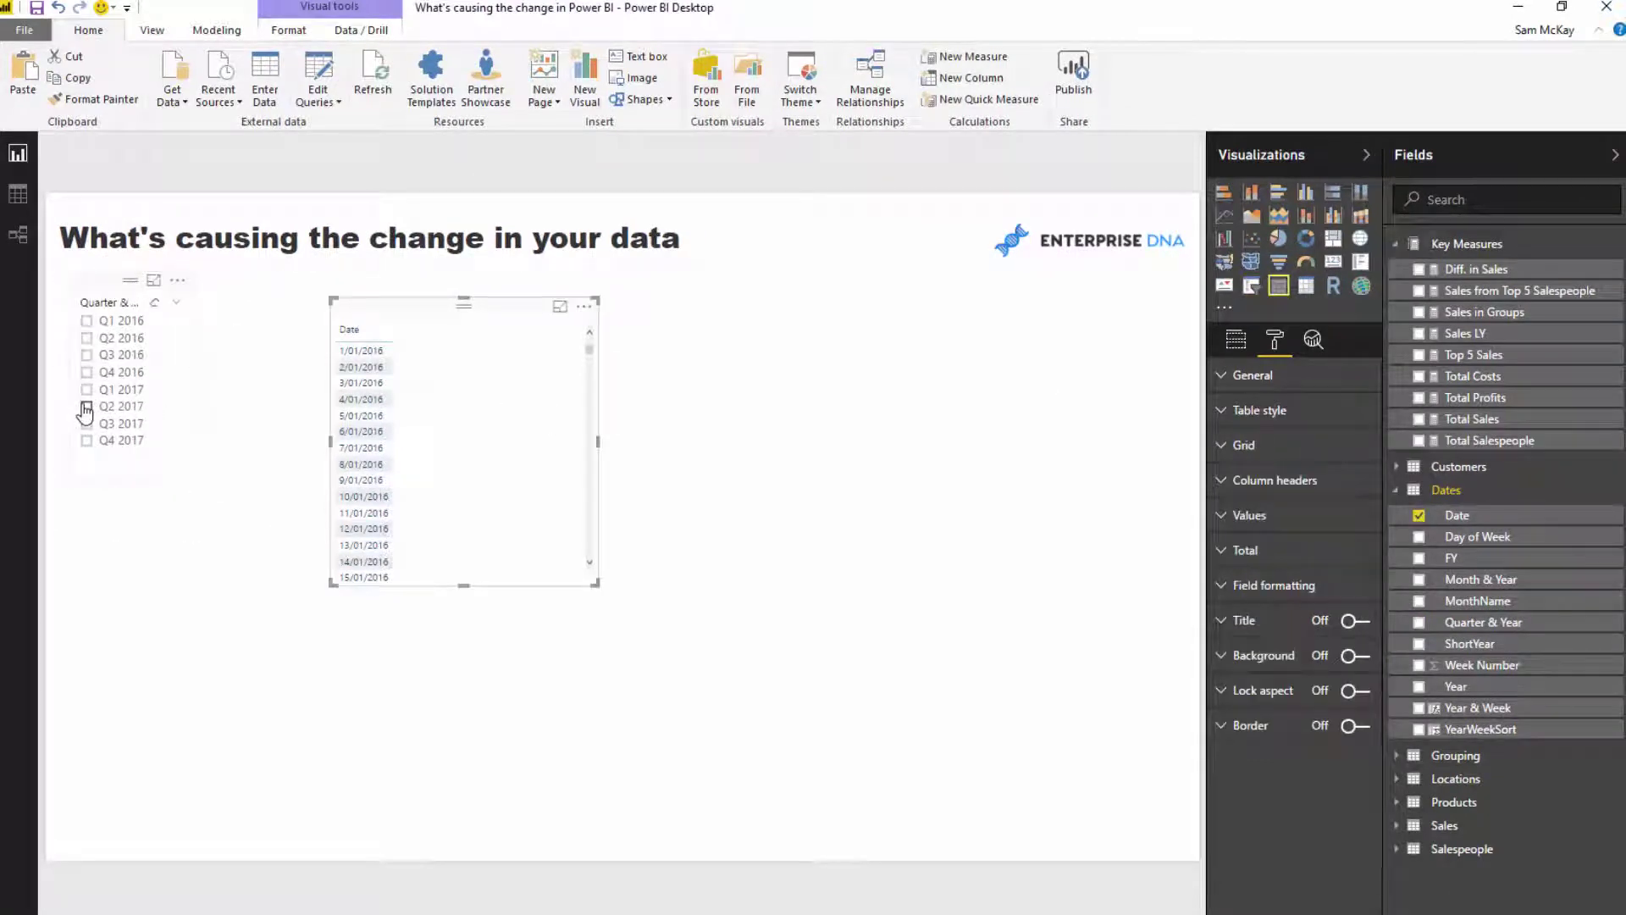
click(86, 406)
Step: Add the Total Profits measure to the date table and enlarge the table
click(461, 475)
drag(1461, 428, 809, 430)
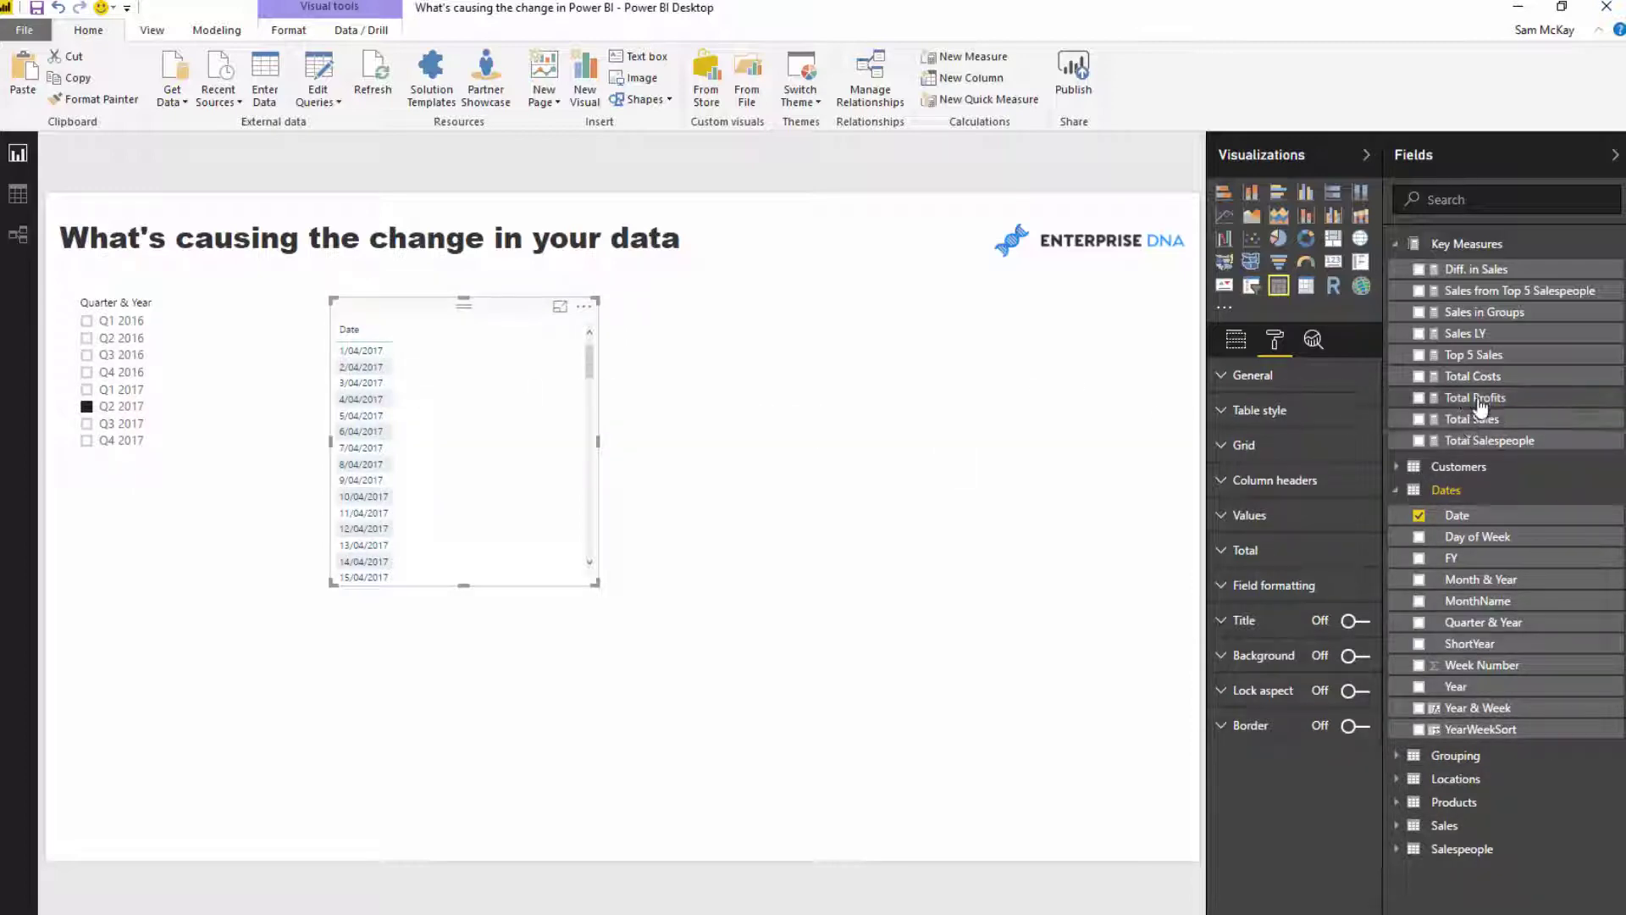
drag(1474, 398, 556, 537)
drag(712, 606, 1019, 770)
drag(775, 589, 738, 561)
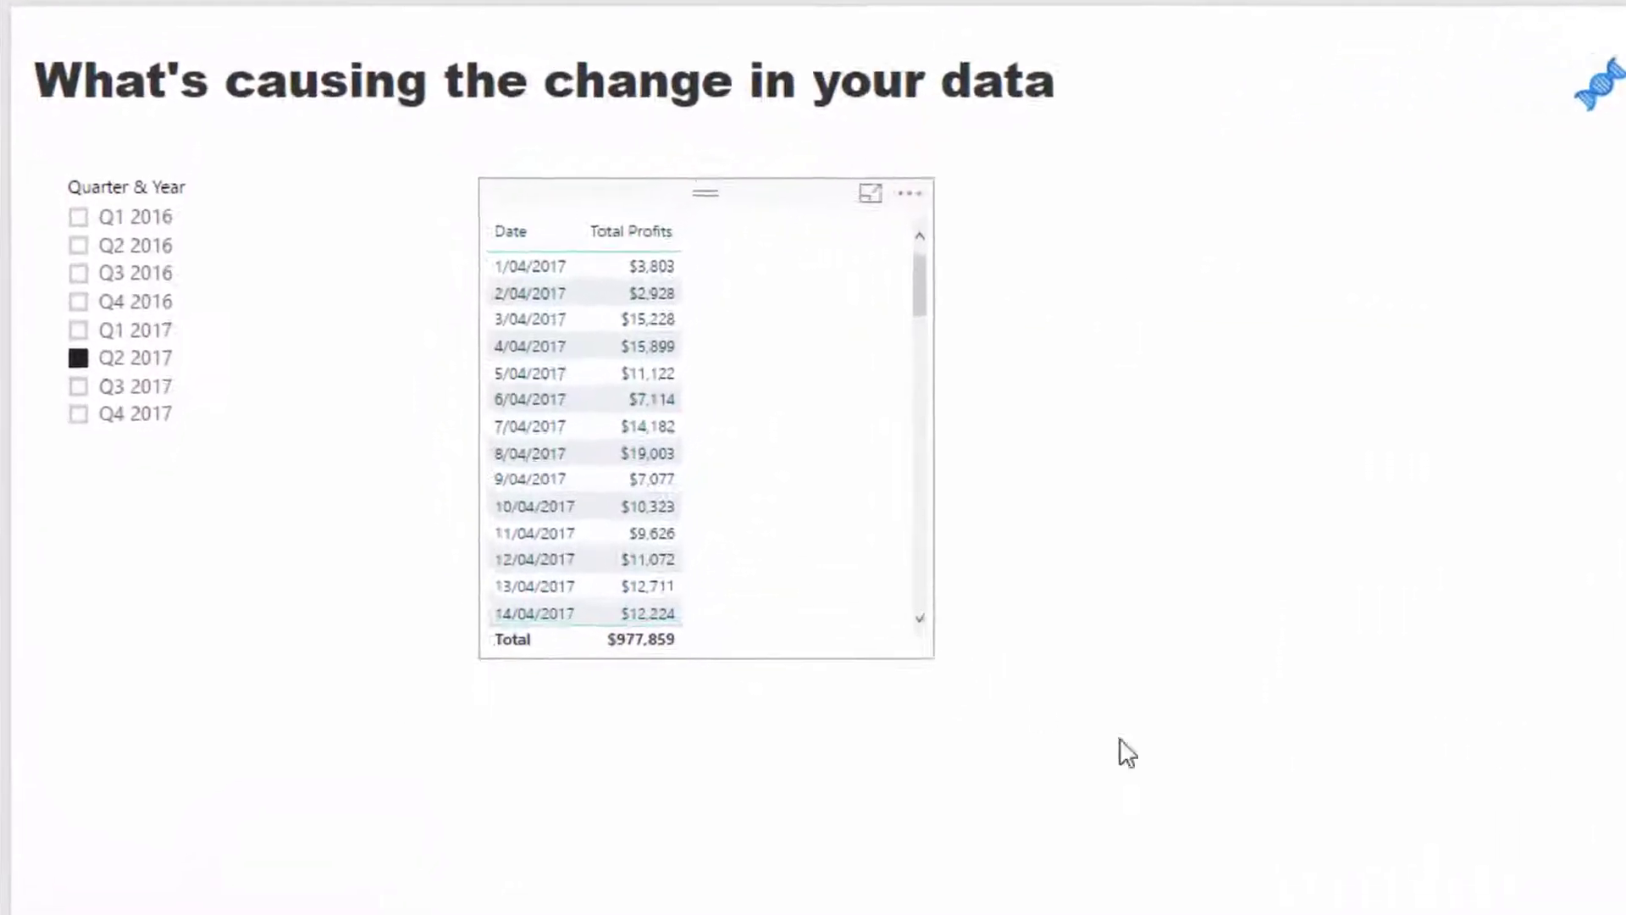
click(1021, 583)
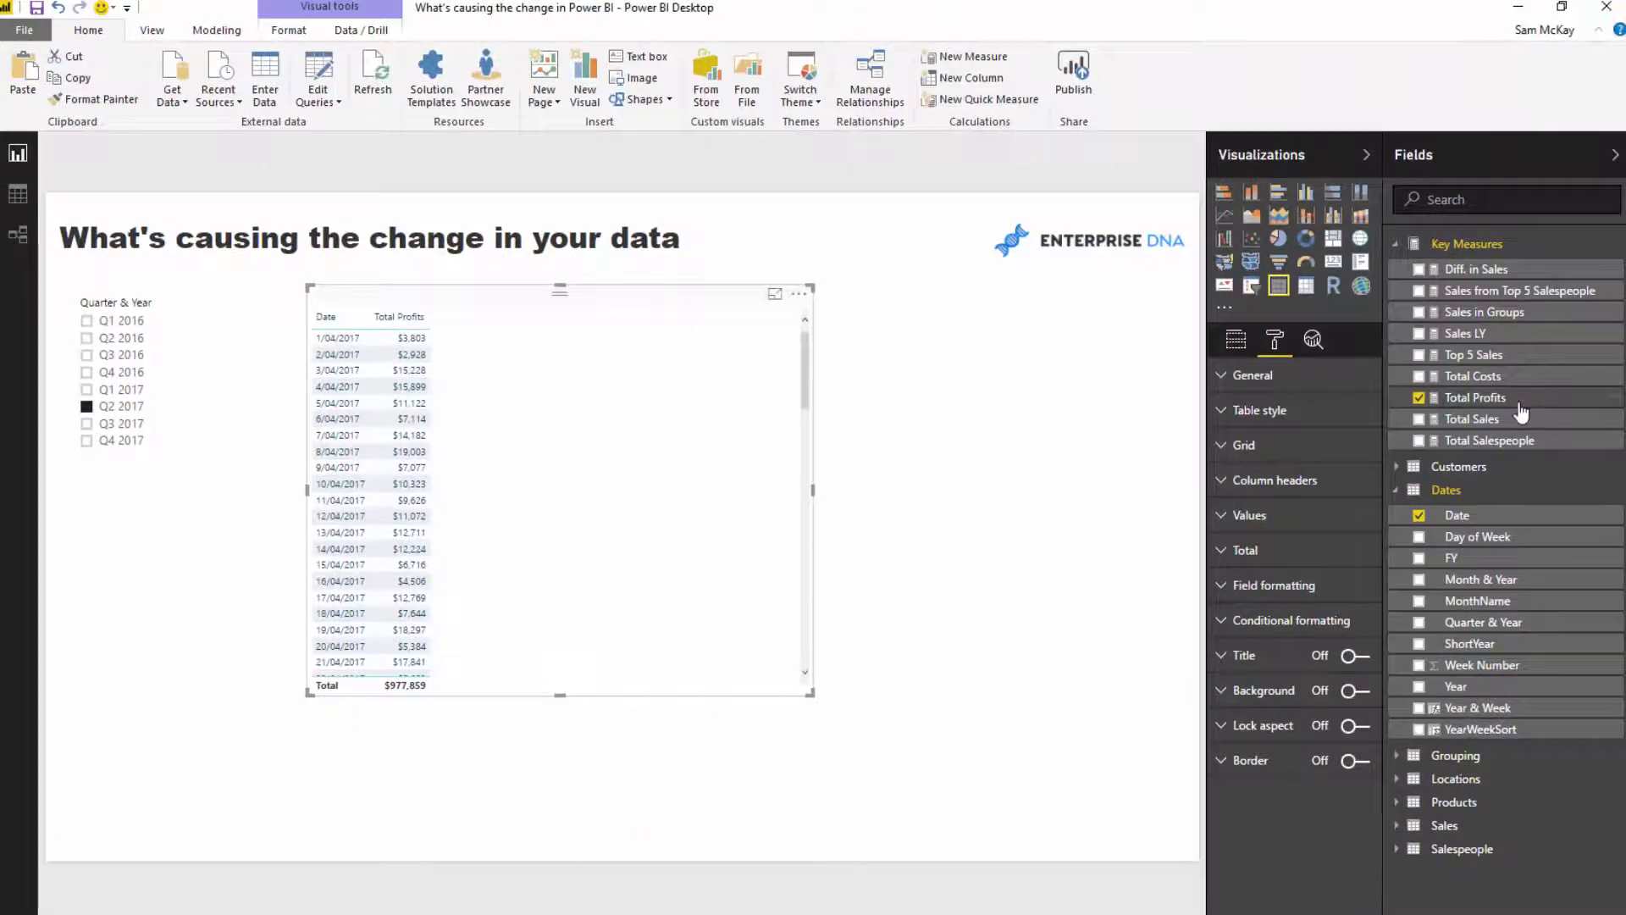
Step: Start a new measure named Profits LQ in Key Measures, using CALCULATE with [Total Profits] as its expression
click(1500, 406)
click(965, 38)
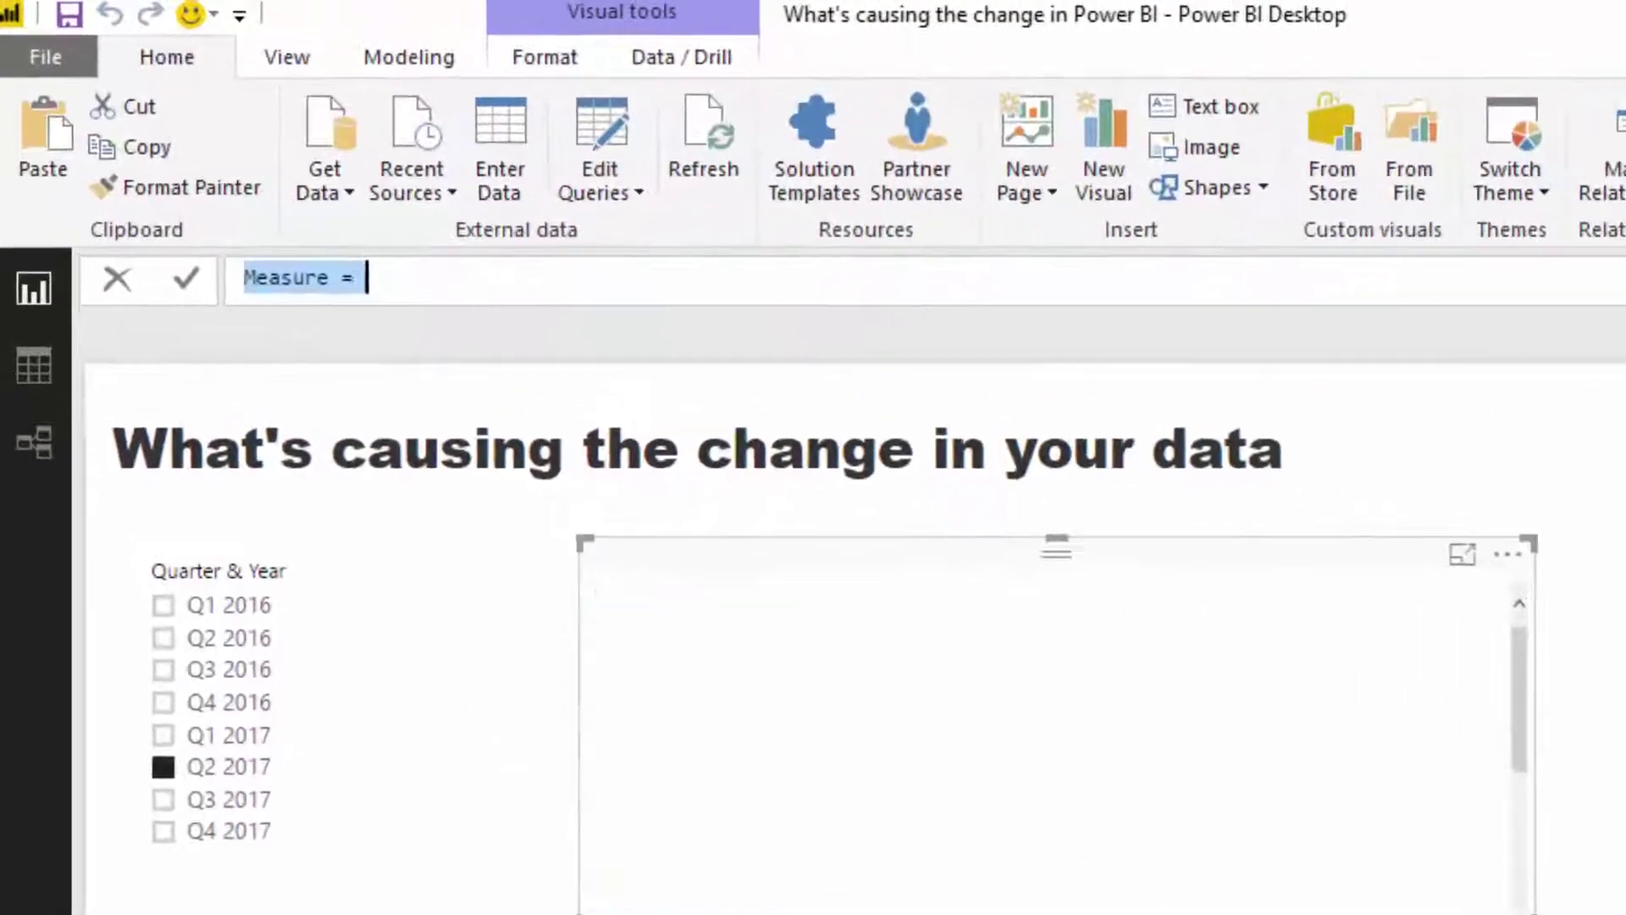
text(Profits L)
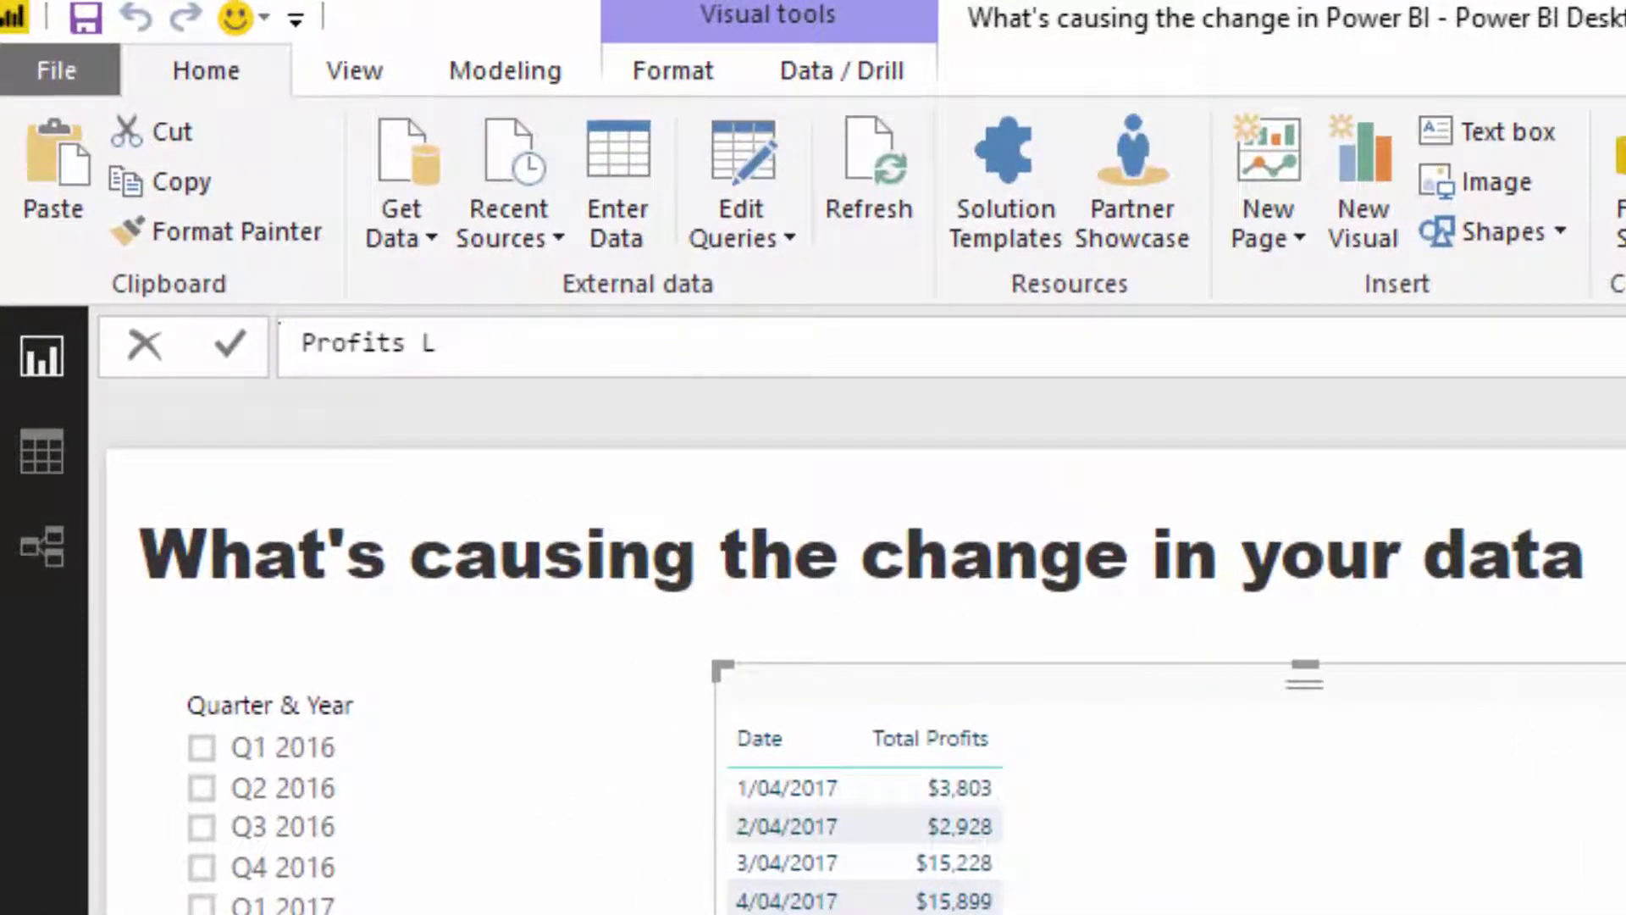
text(Q = CALCULATE()
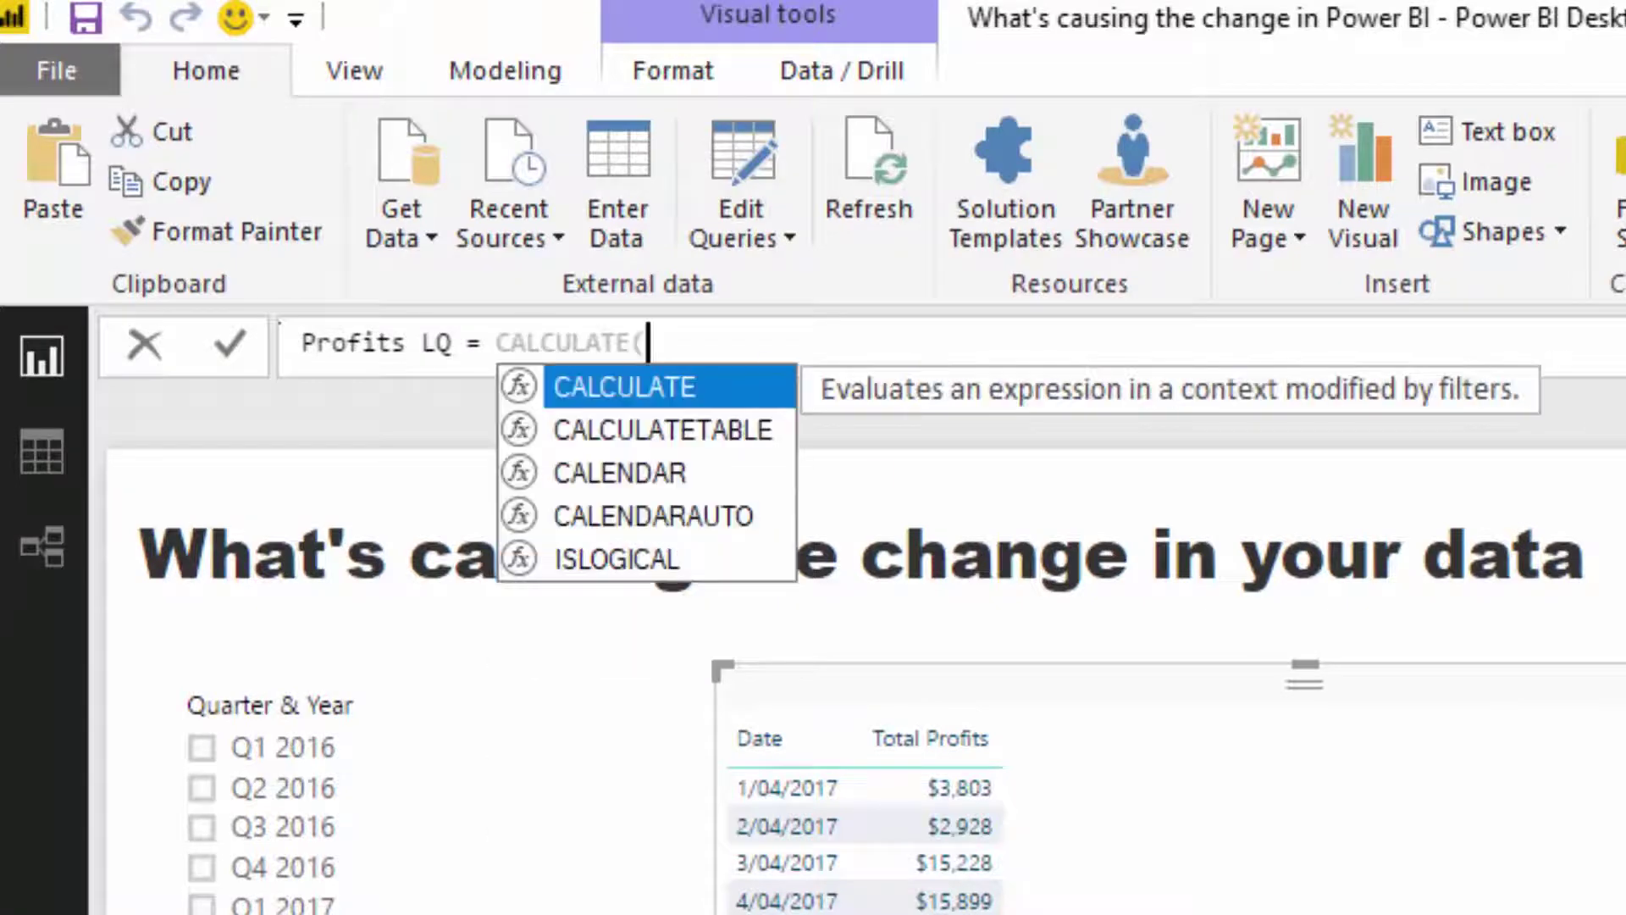
key(Tab)
text(Tot)
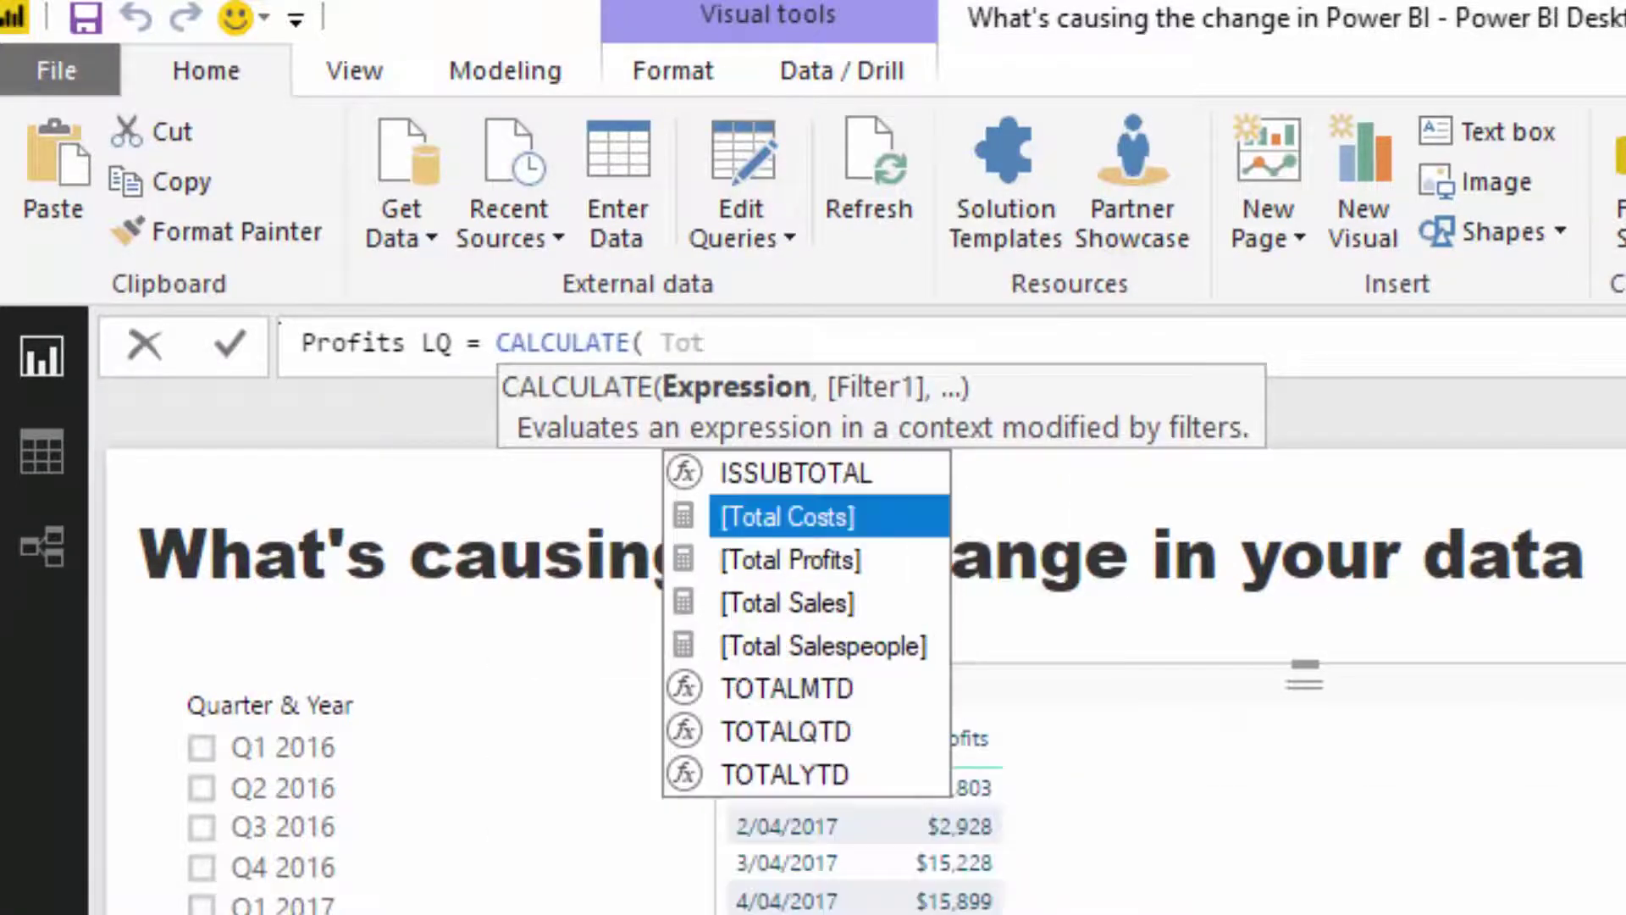
key(Down)
key(Tab)
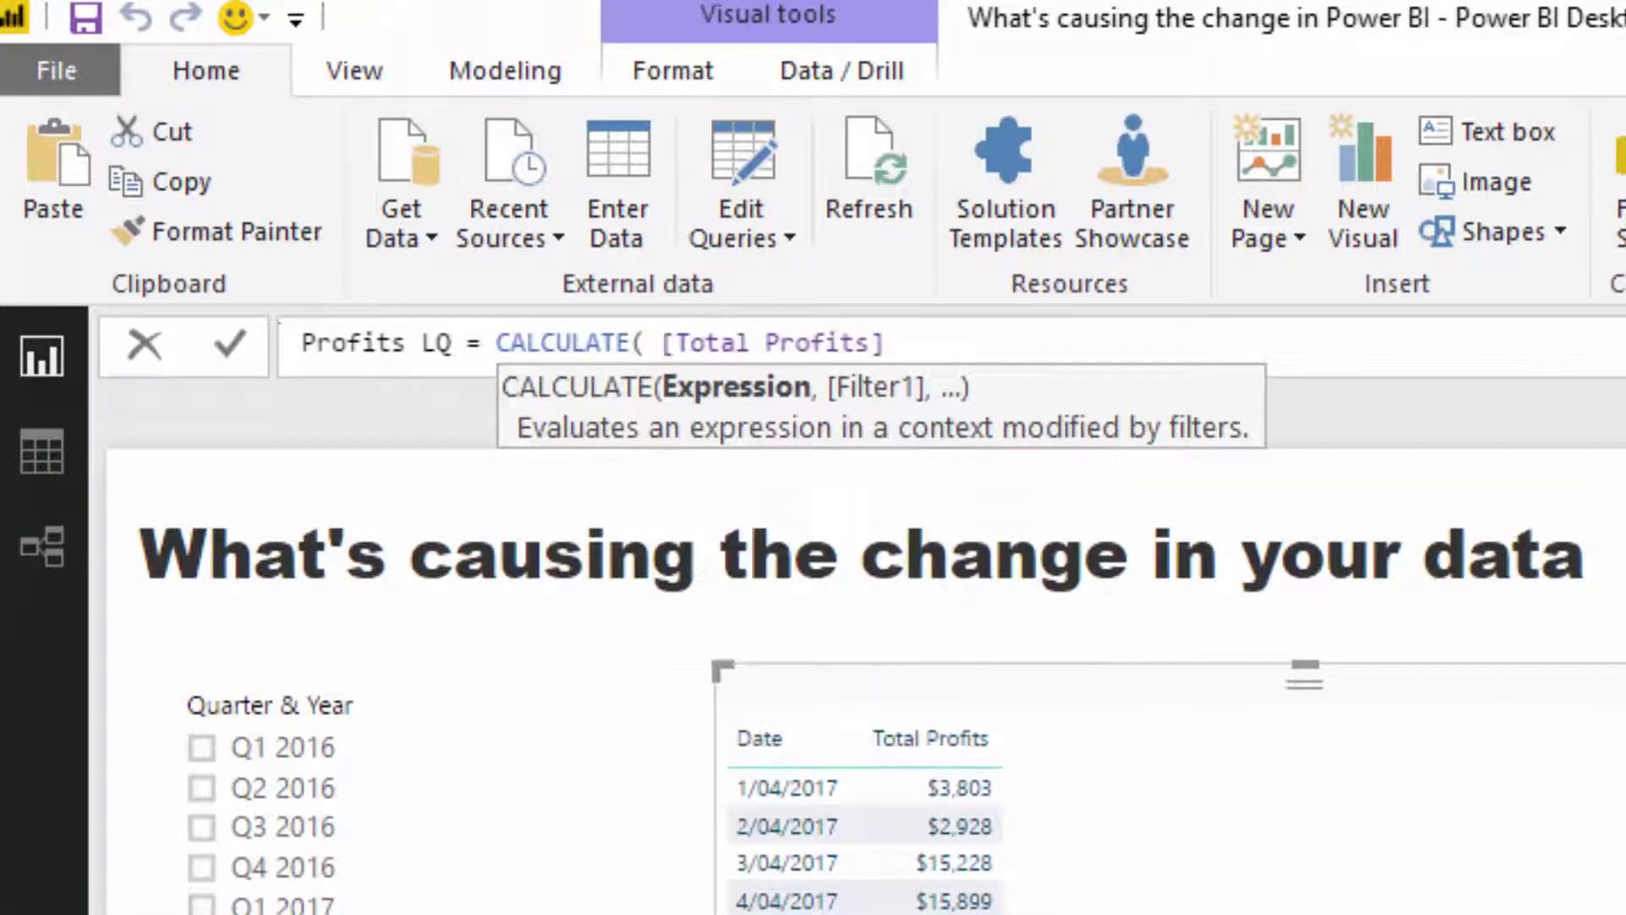
Step: Complete the Profits LQ measure with the filter DATEADD( Dates[Date], -1, QUARTER ) and commit the formula
text(, DATE)
key(Down)
key(Tab)
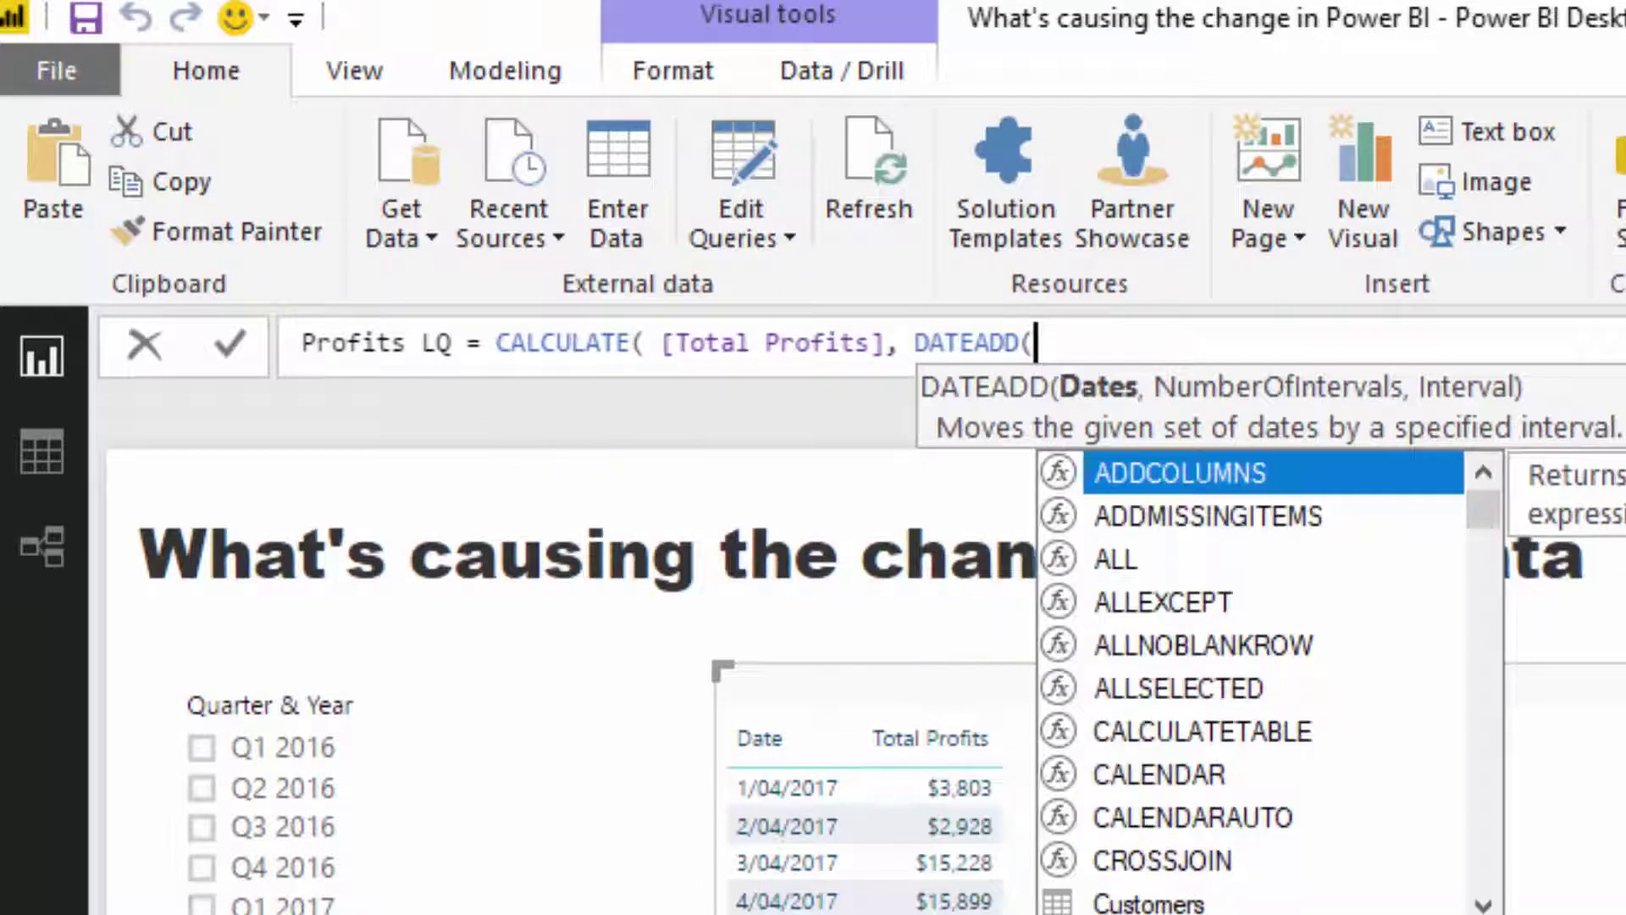
text(Date)
key(Down)
key(Down)
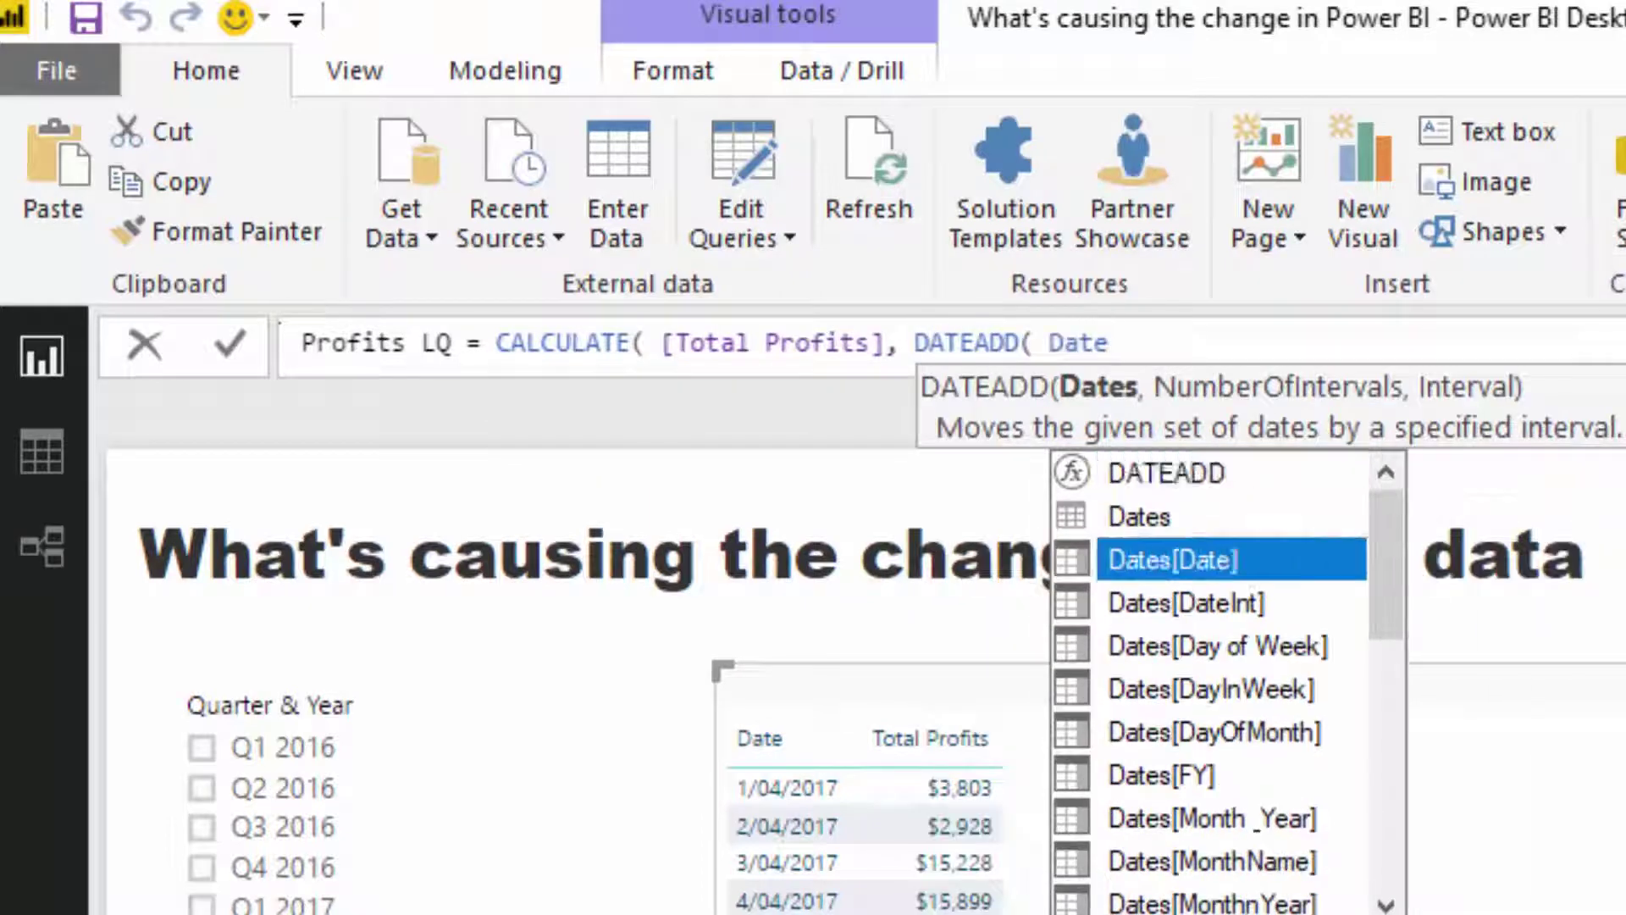
key(Tab)
text(, -1)
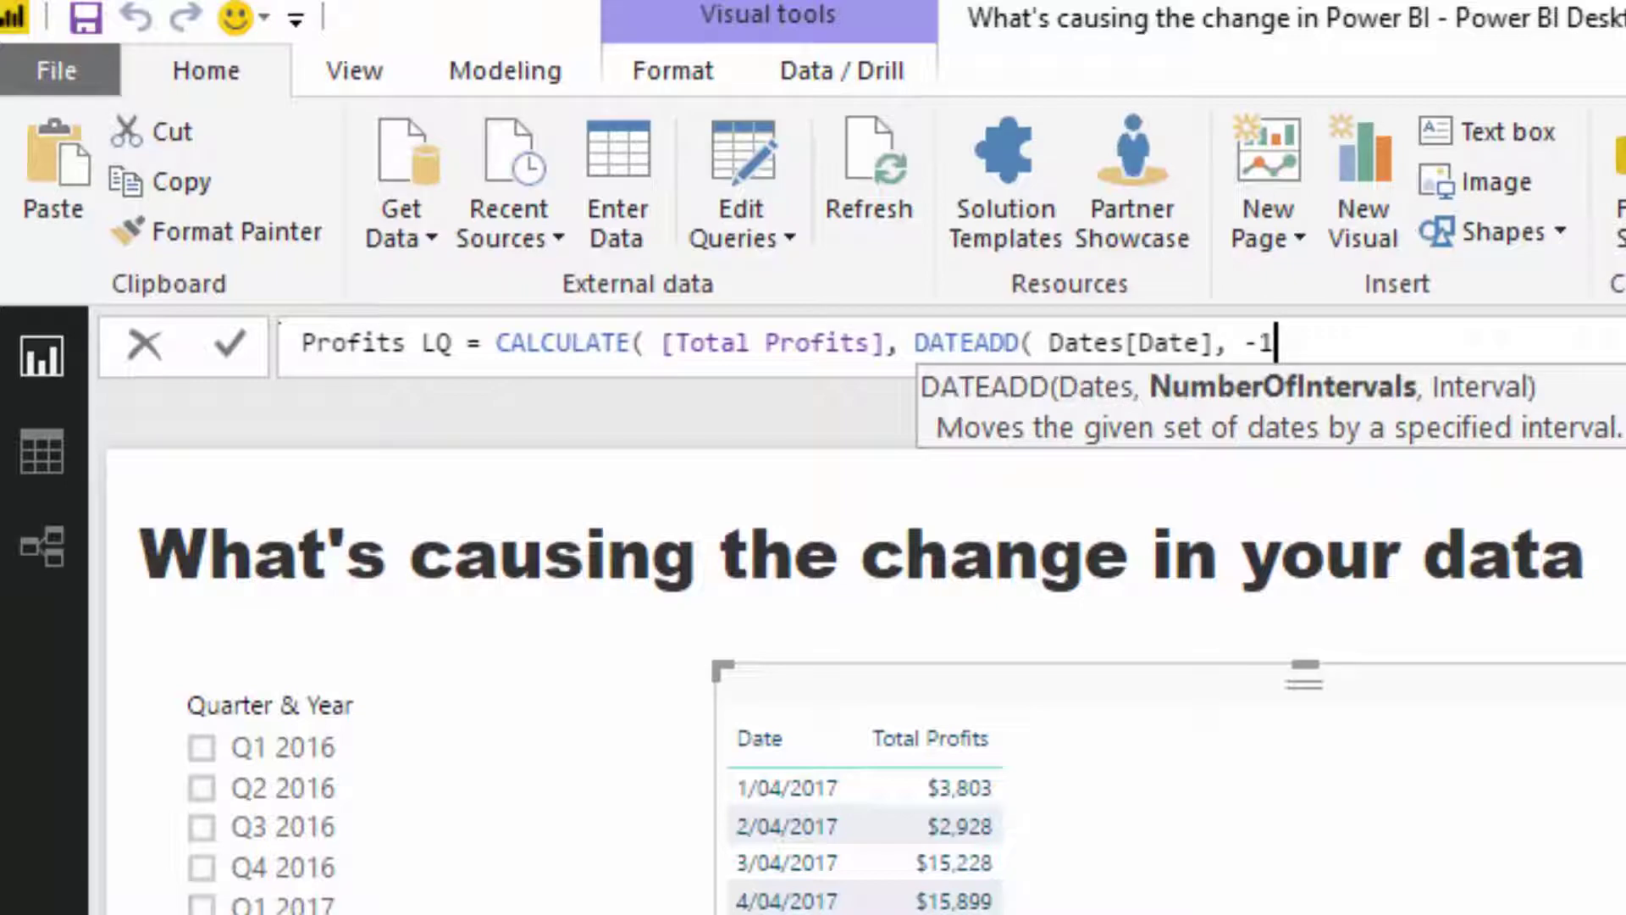
text(, Q)
key(Tab)
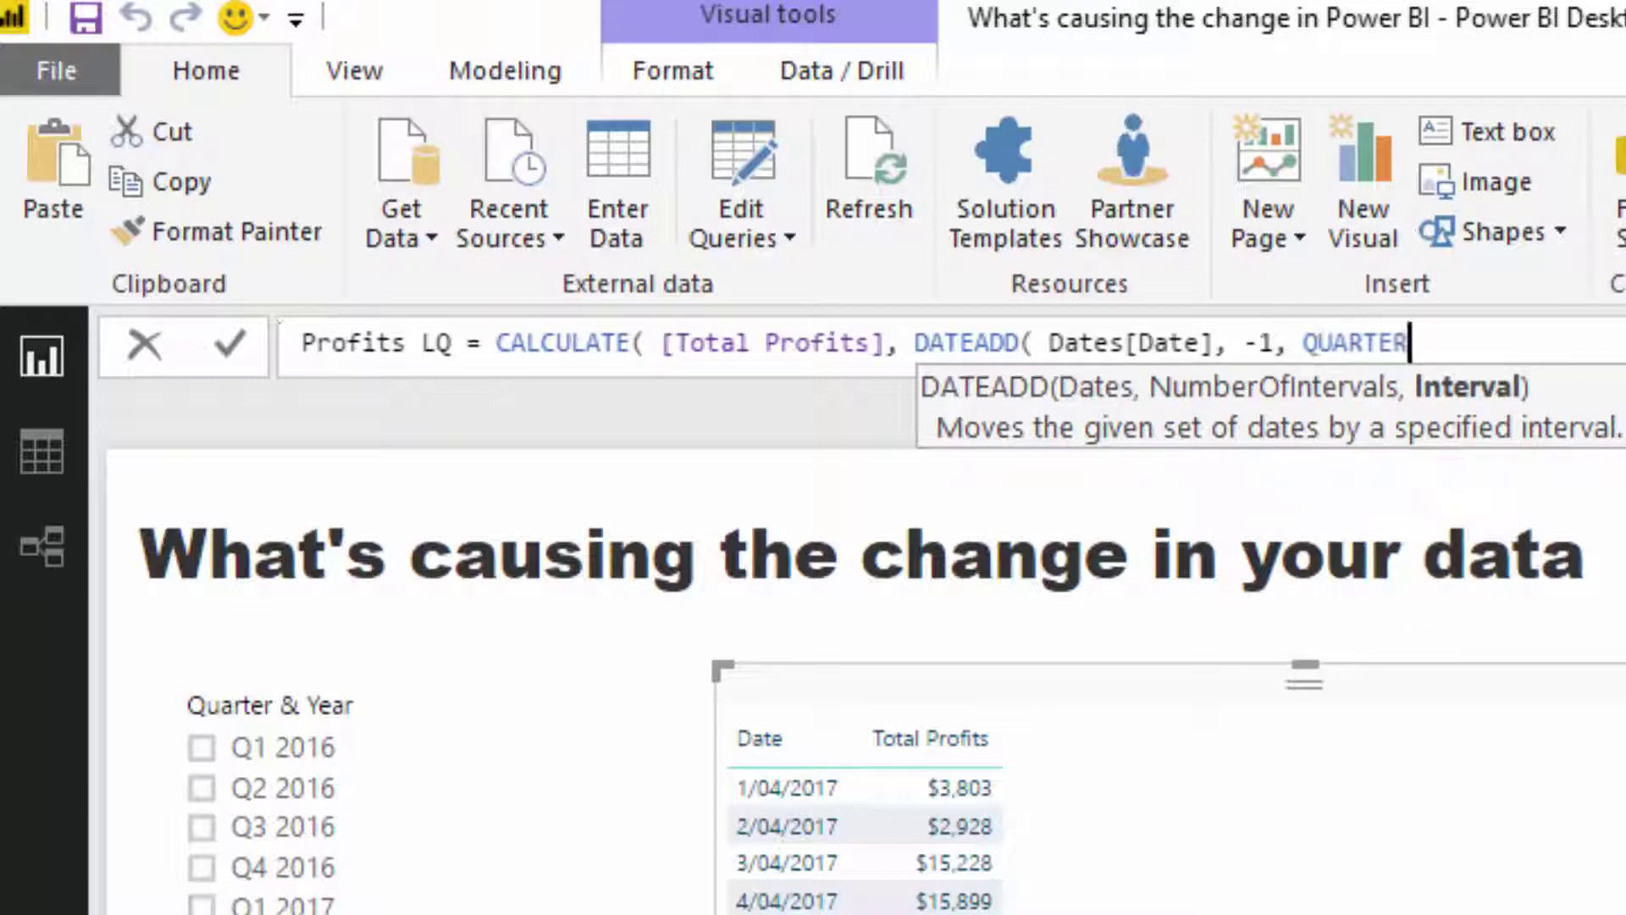
text()))
key(Return)
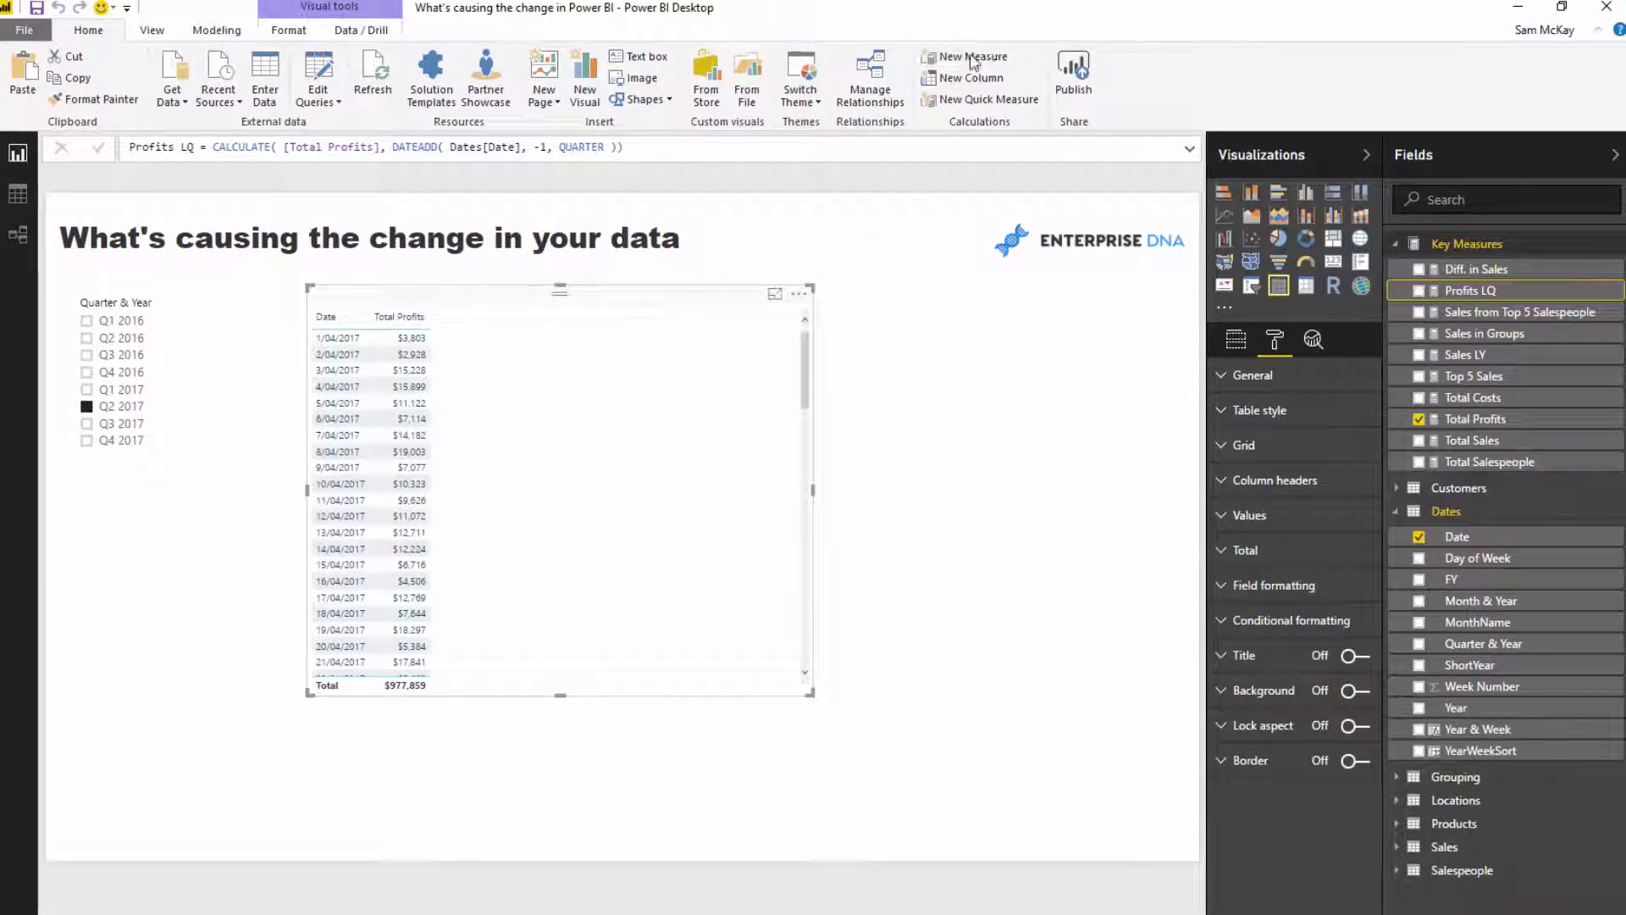
Step: Add Profits LQ to the date table, convert it to a stacked column chart and reduce its height
drag(1470, 290, 581, 542)
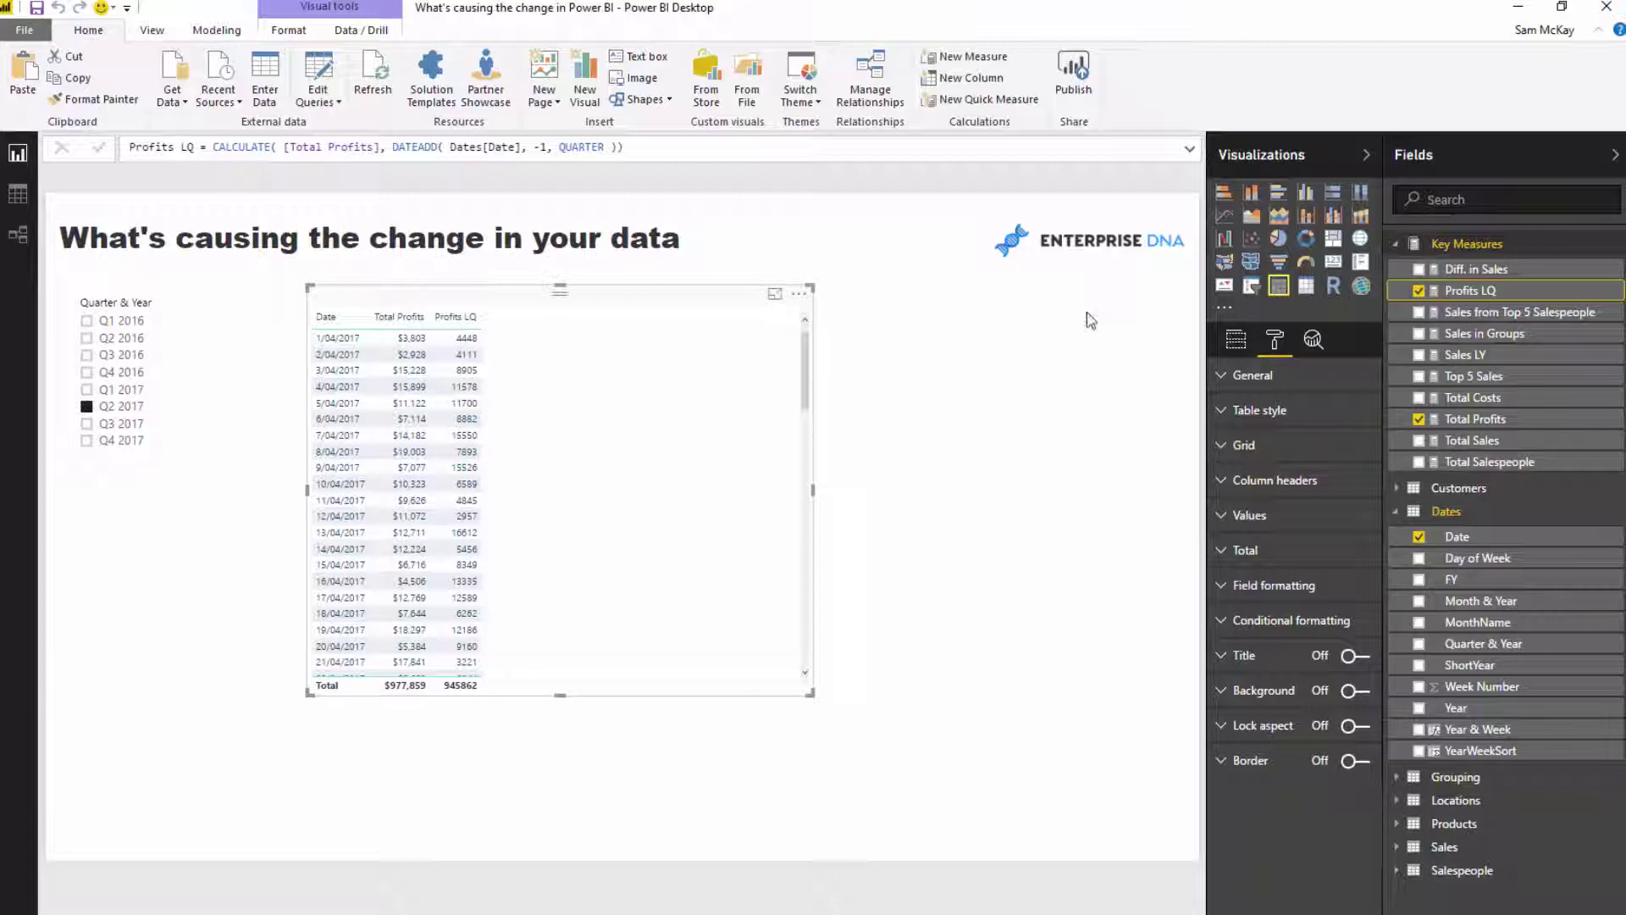
click(1251, 193)
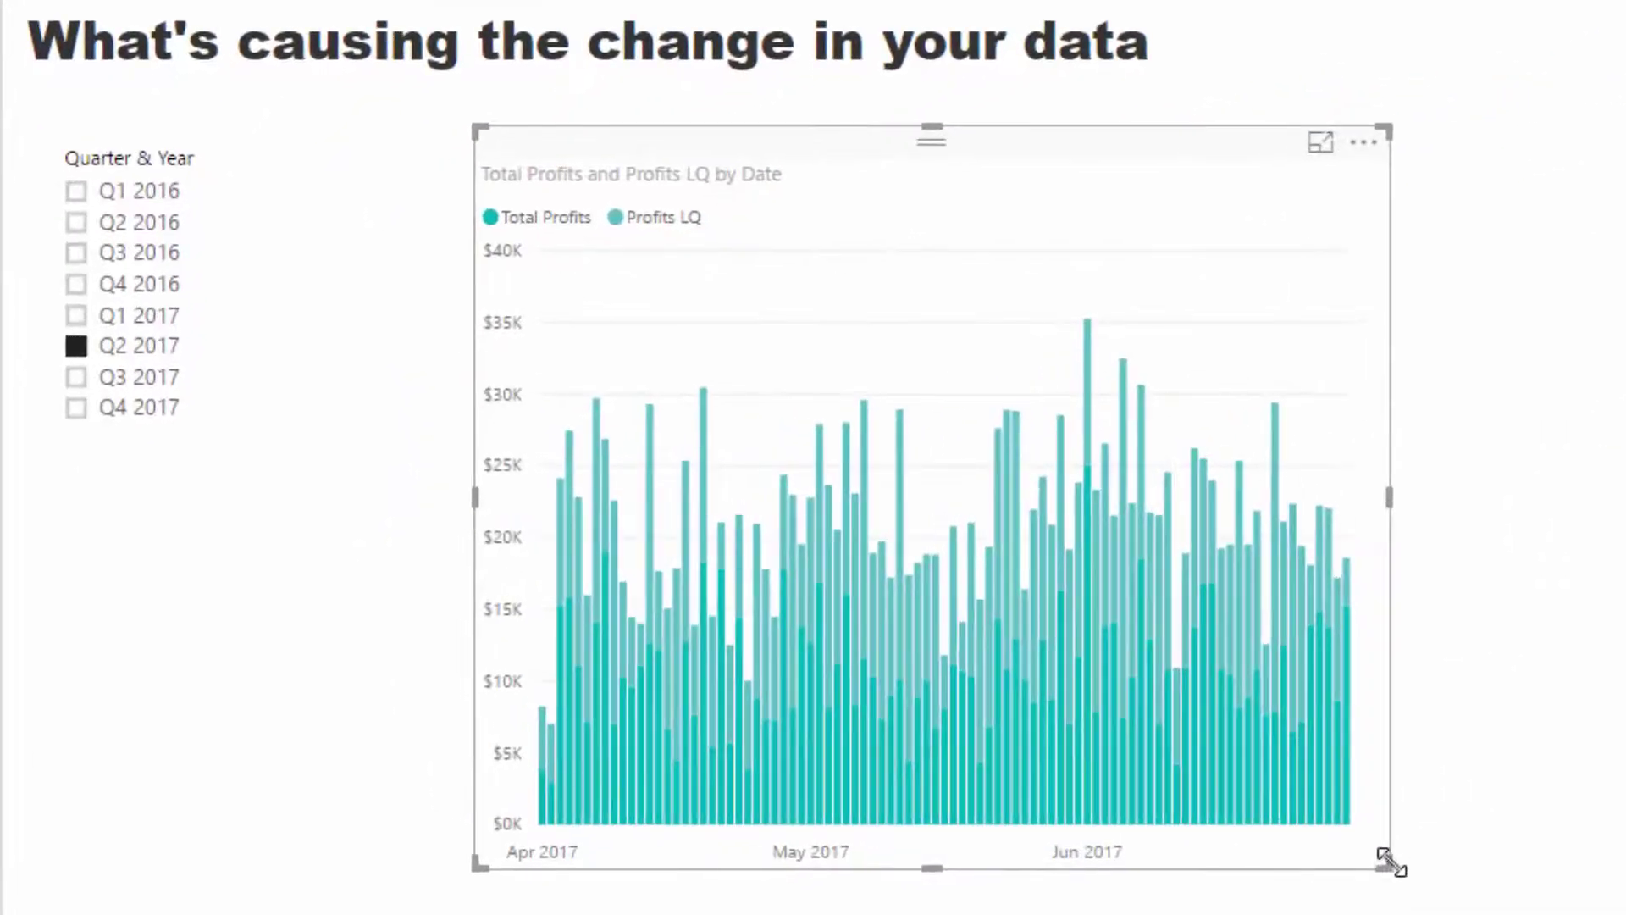
drag(1390, 864, 1391, 487)
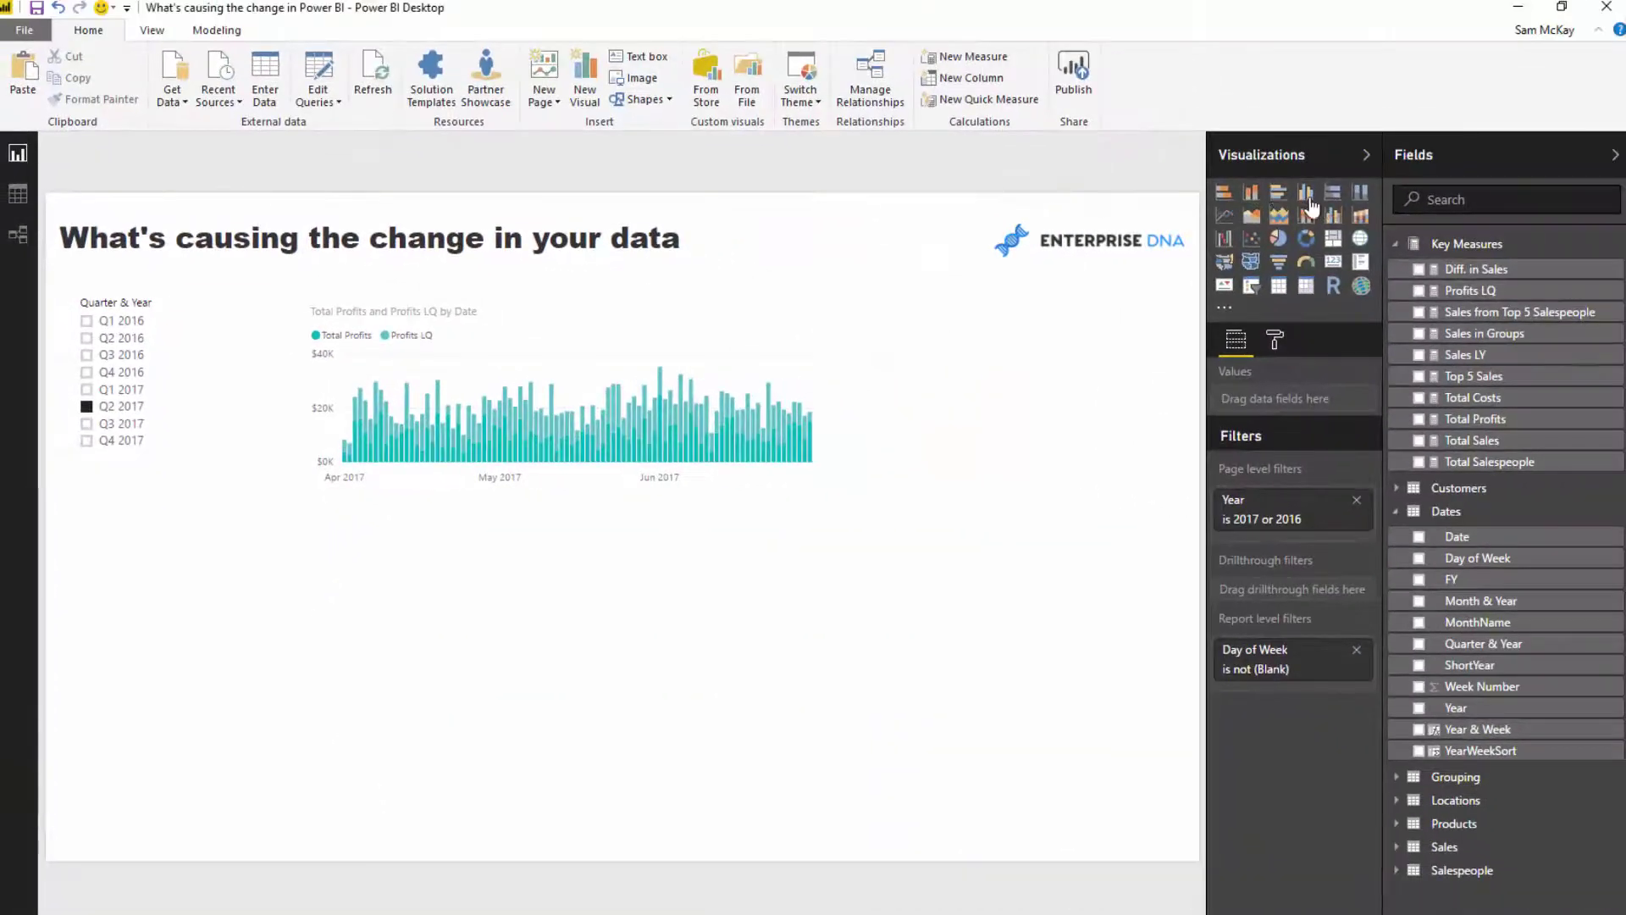
Step: Change the Total Profits and Profits LQ chart to a clustered column chart, removing any stray empty visual
click(1309, 201)
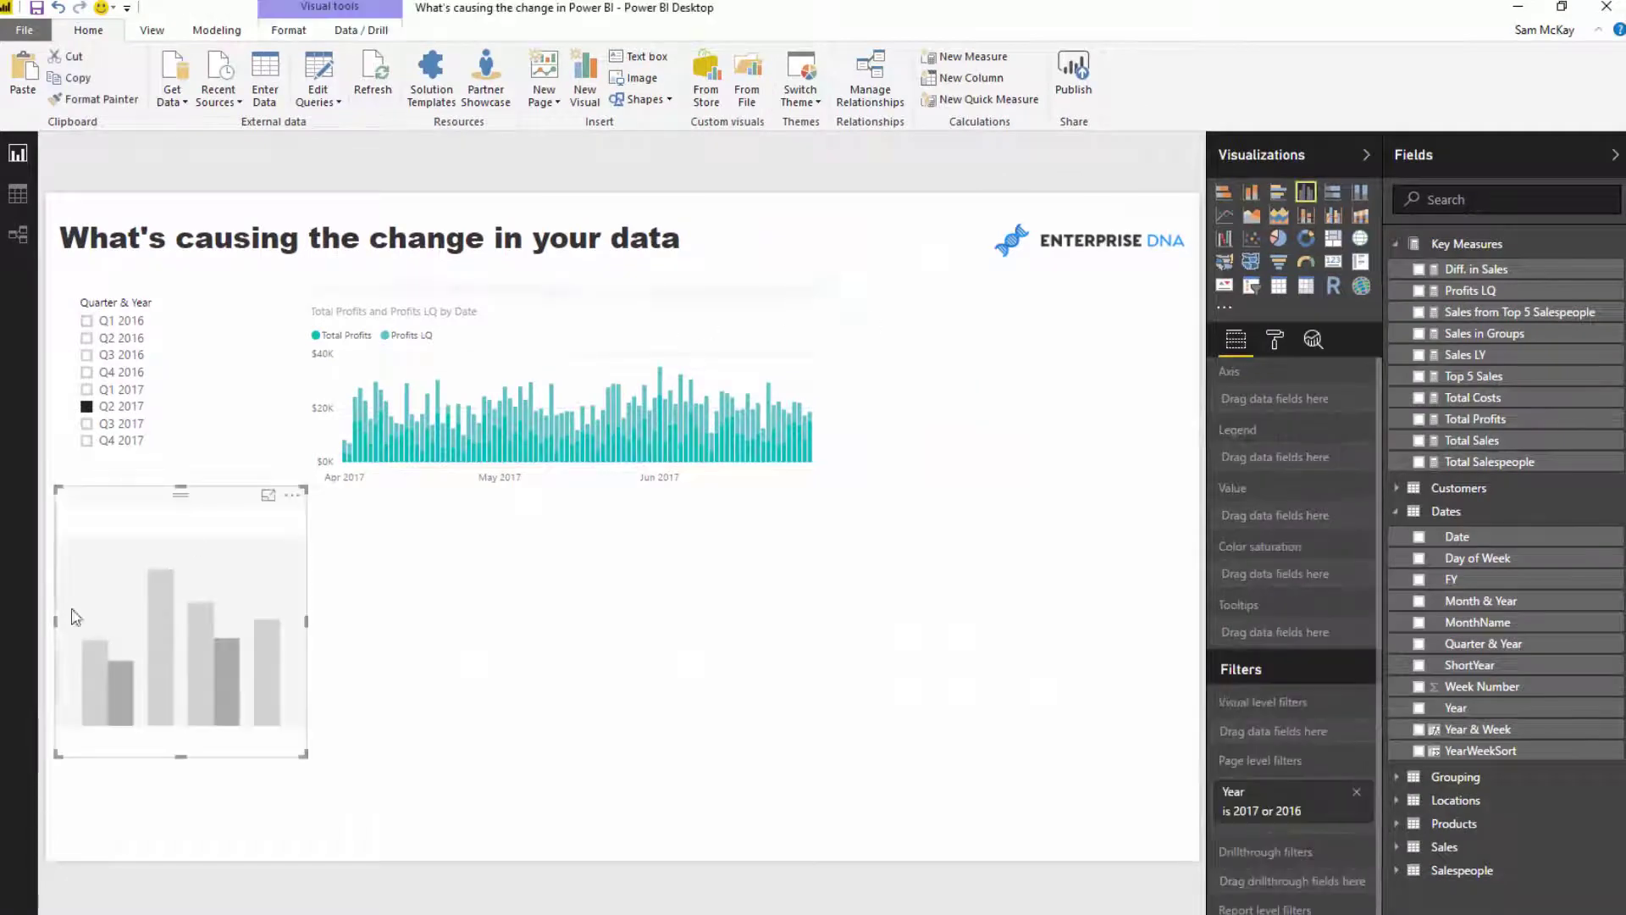
key(Delete)
click(822, 292)
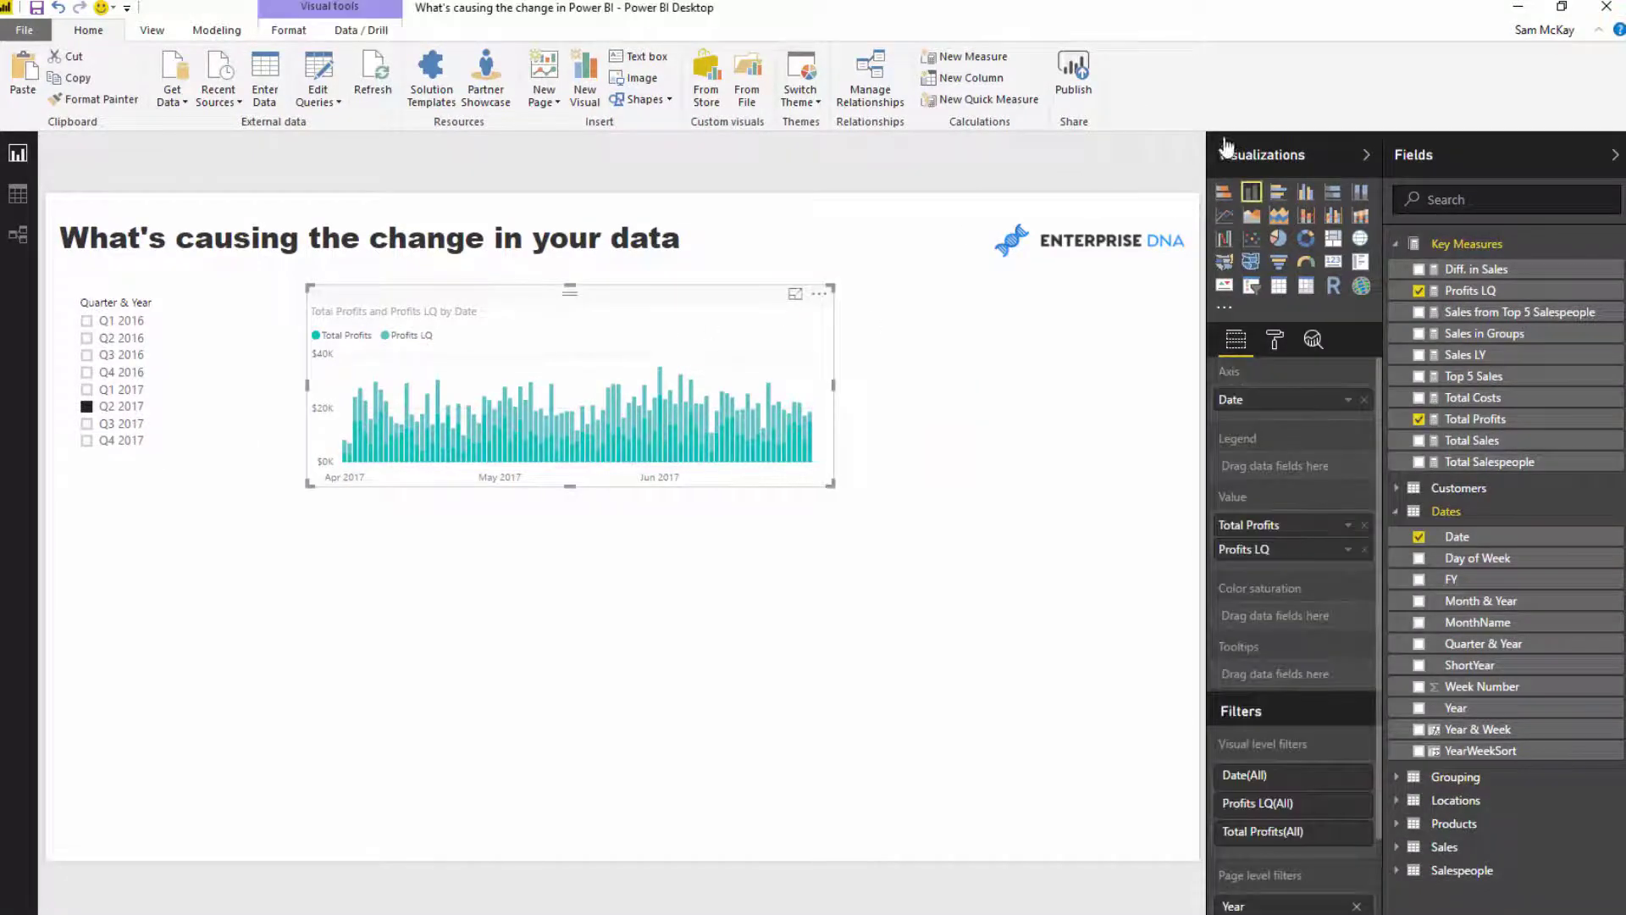
click(1304, 193)
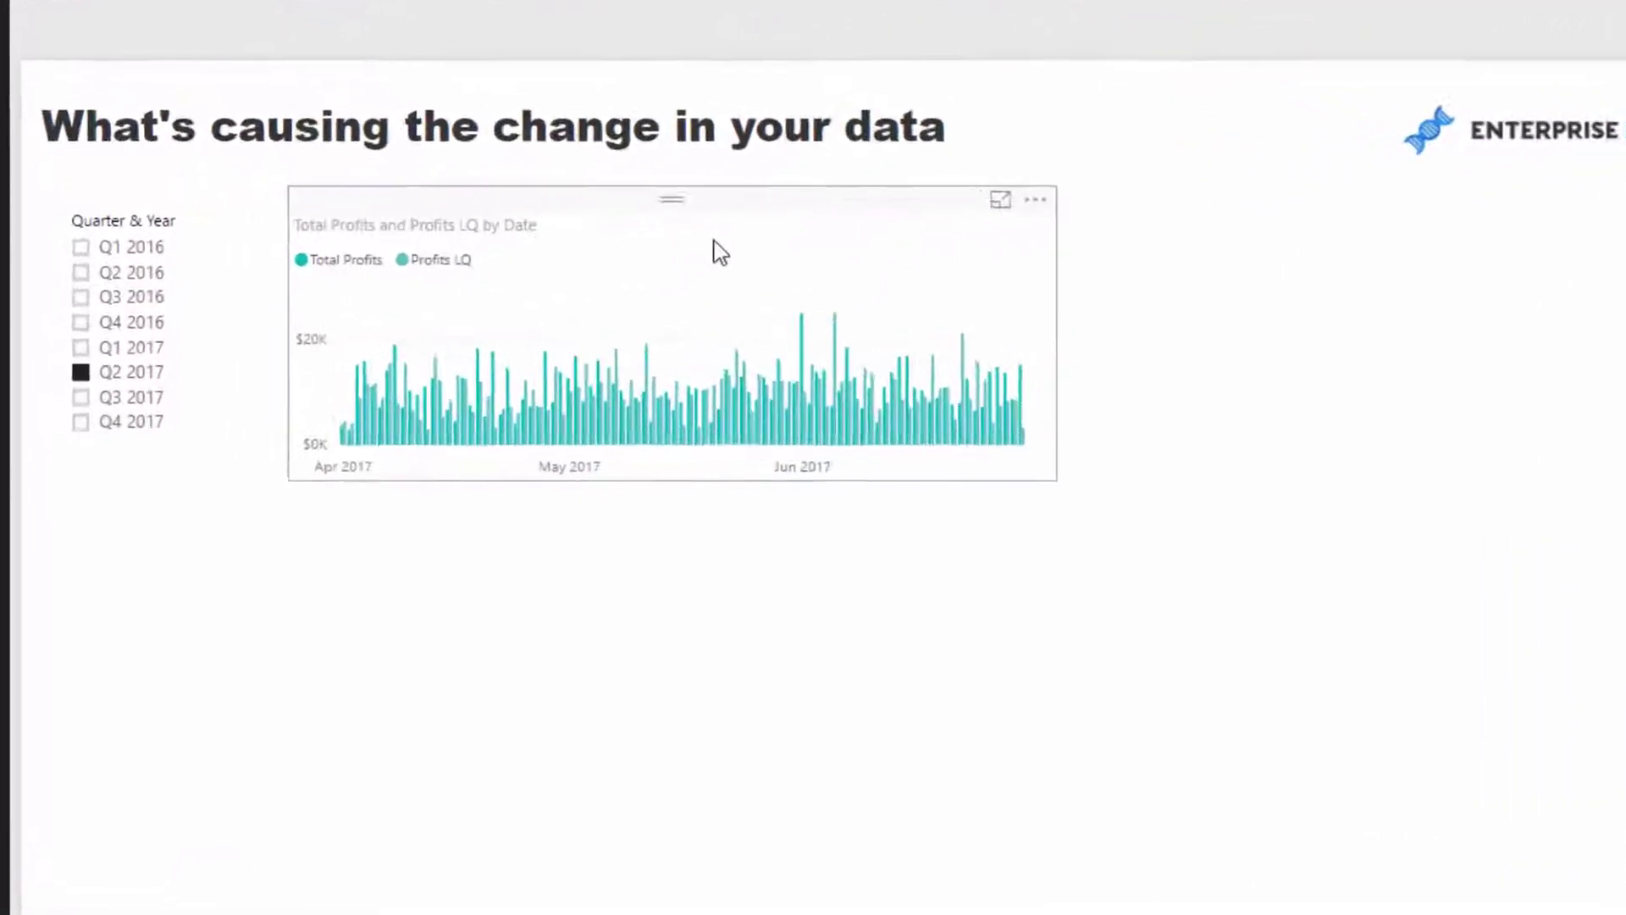
Step: Reposition the clustered column chart beside the slicer and adjust its size
drag(1290, 477, 1327, 496)
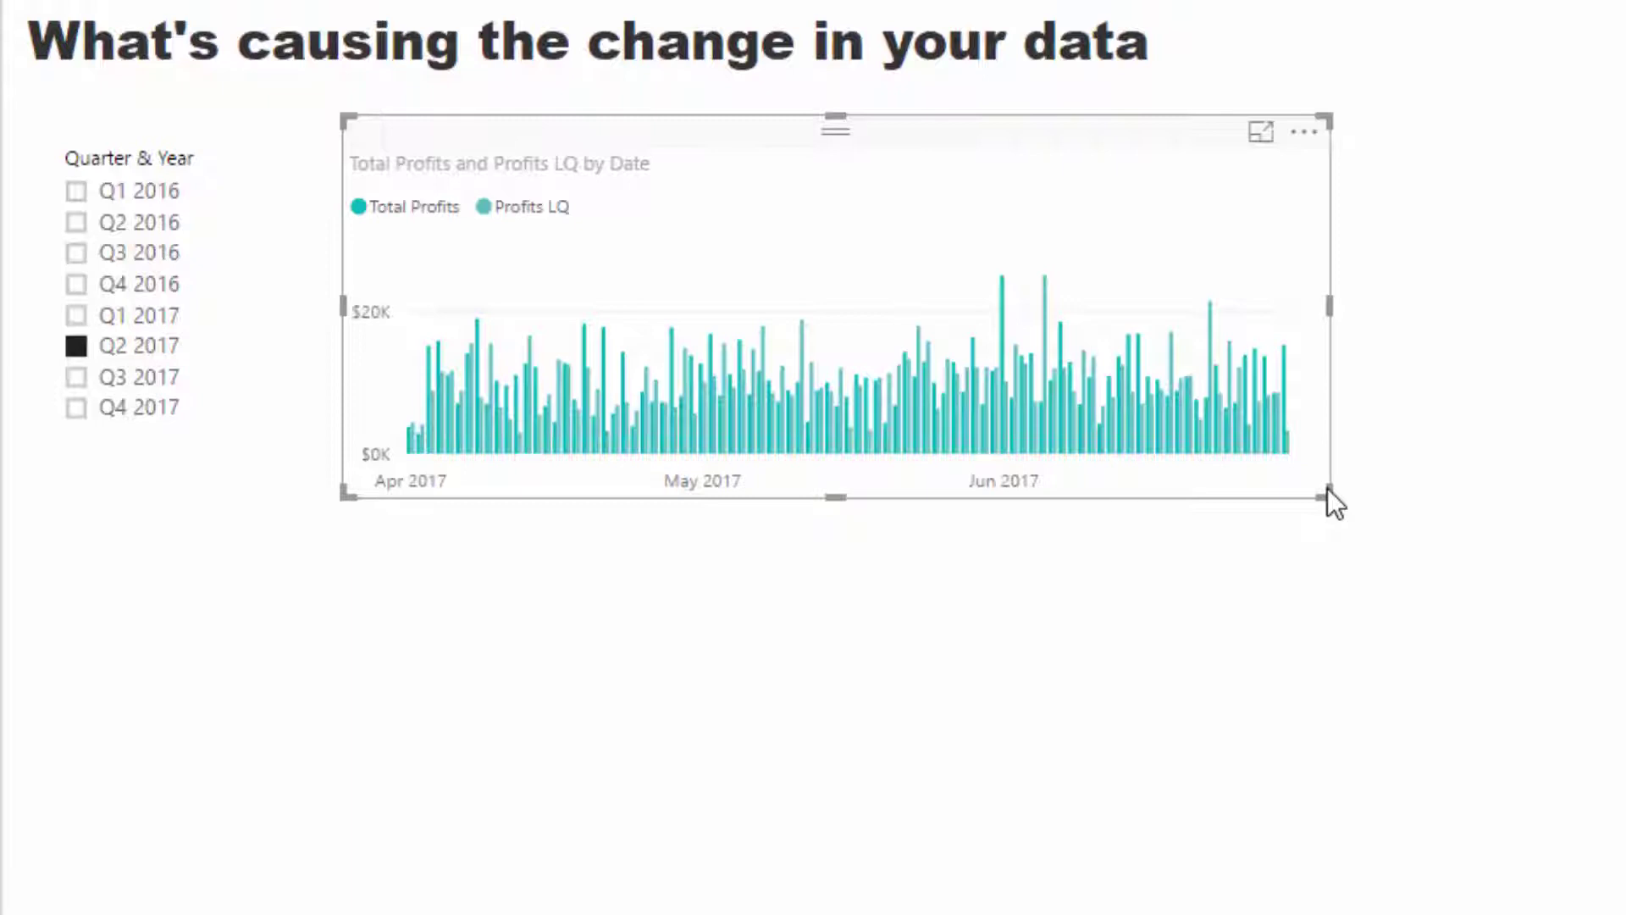
drag(976, 164, 1050, 133)
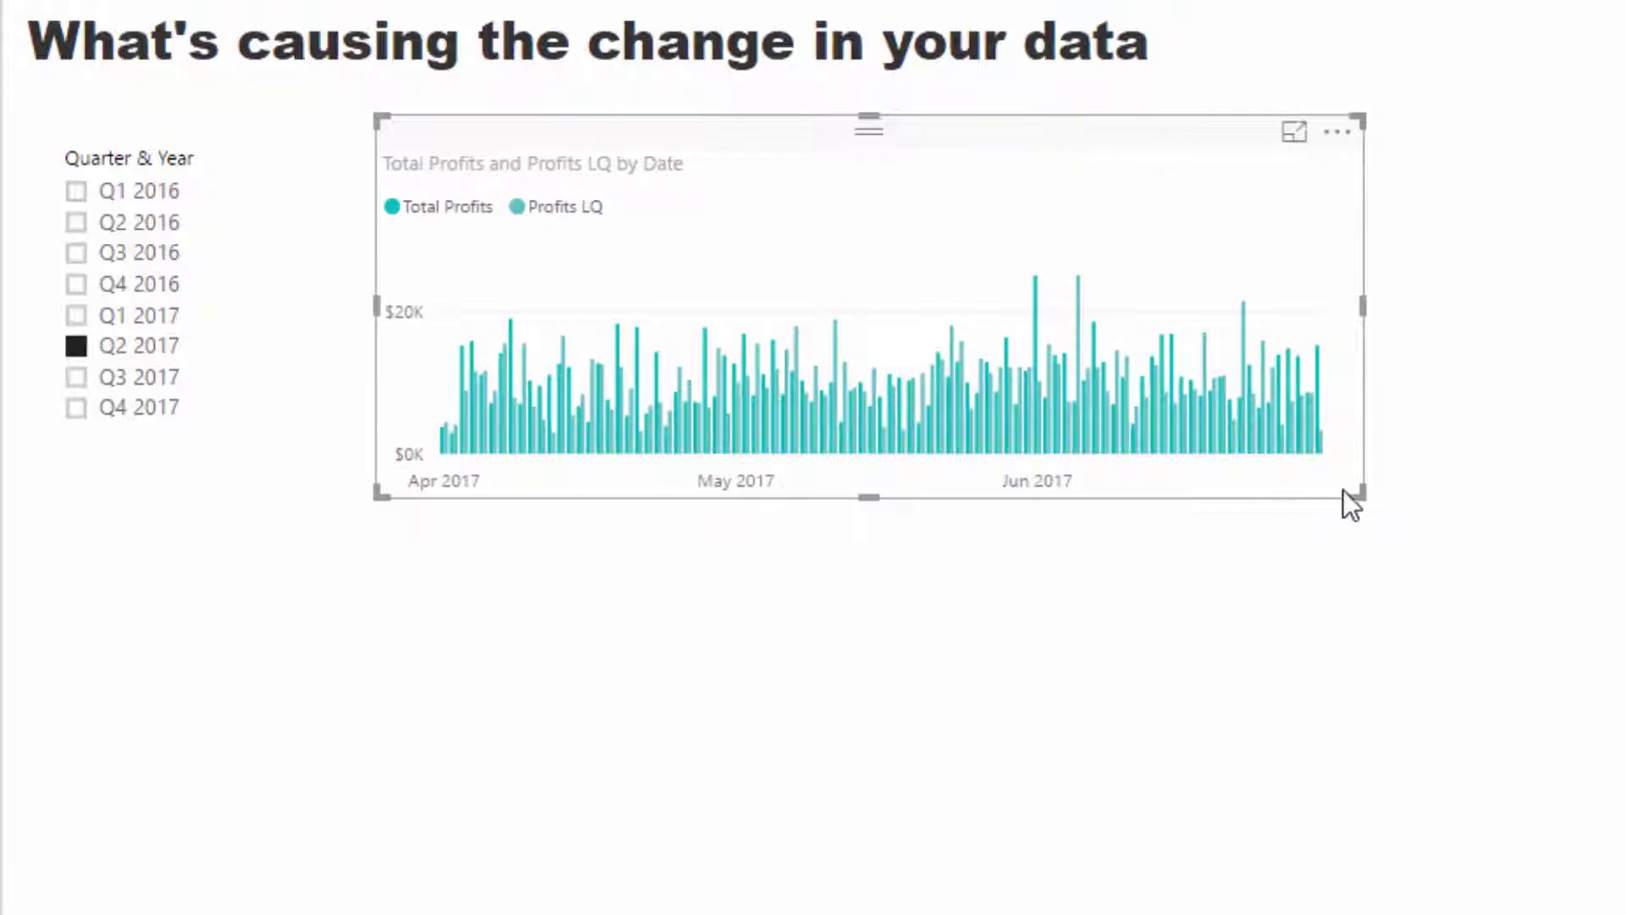
drag(1352, 490, 1306, 528)
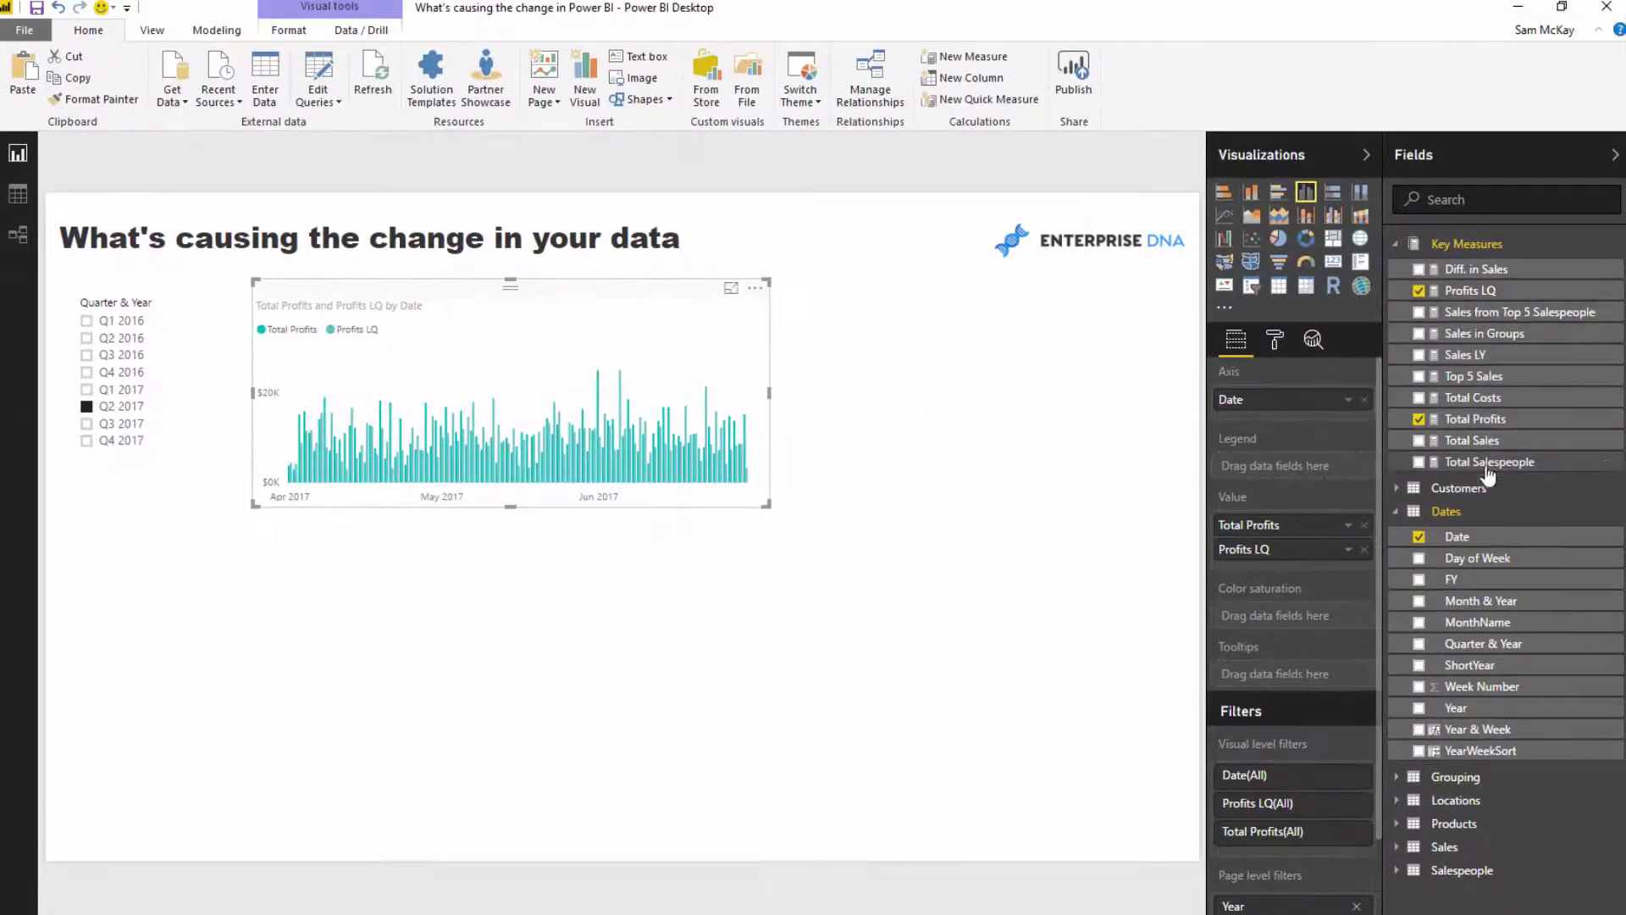
Step: Create a new measure in Key Measures named Cumulative Profits, with its formula starting on a new line
click(1512, 416)
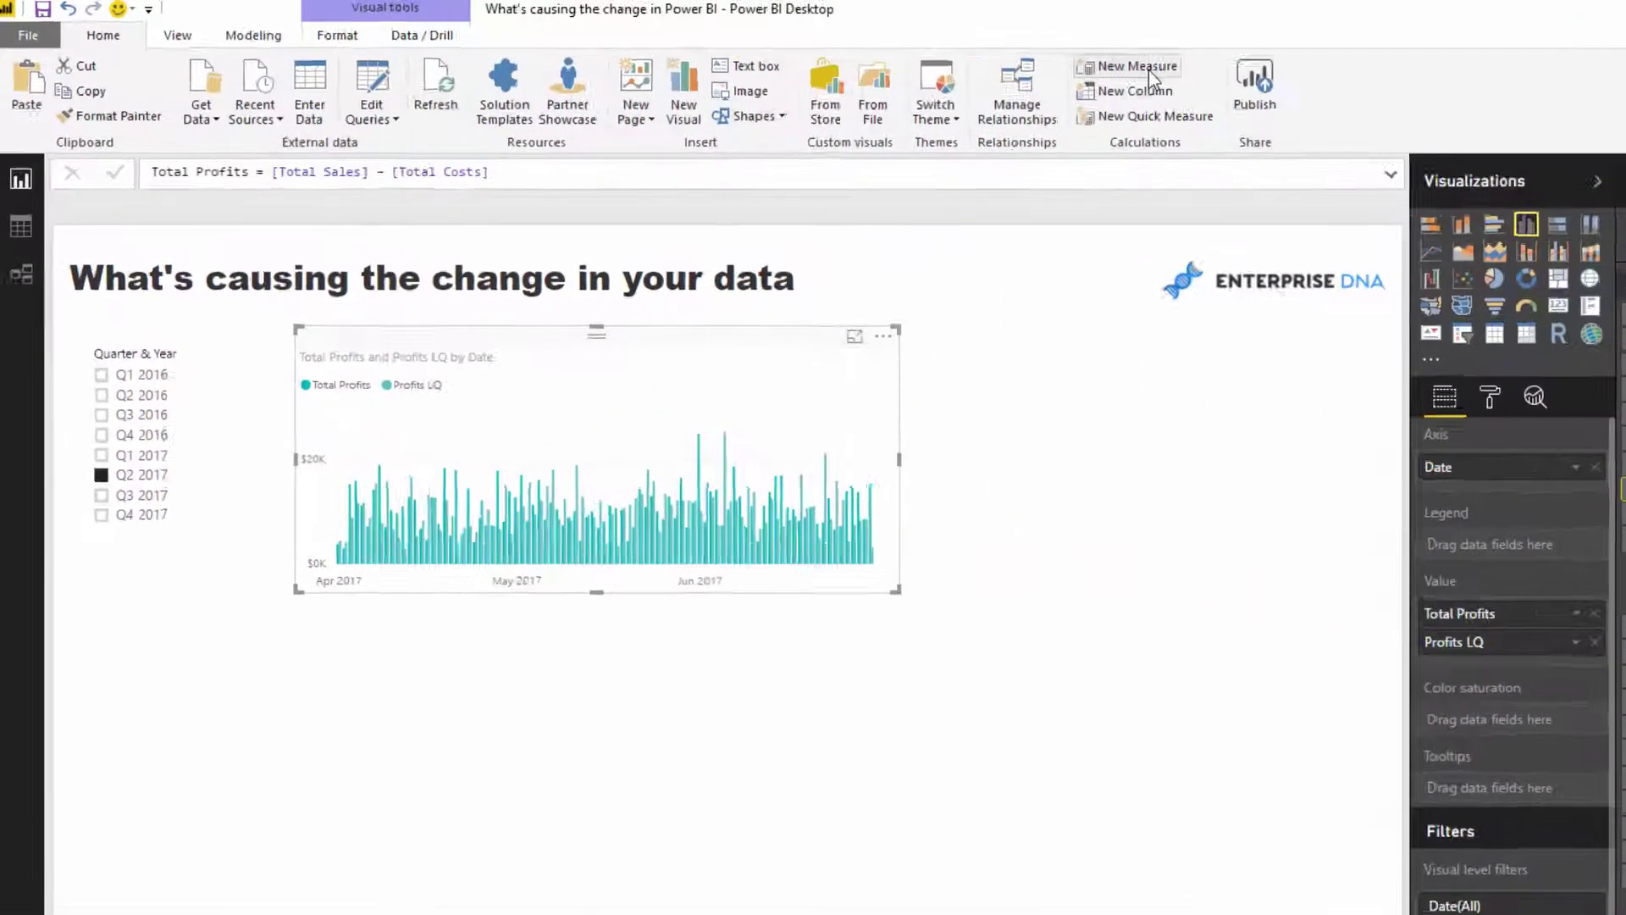
click(1151, 73)
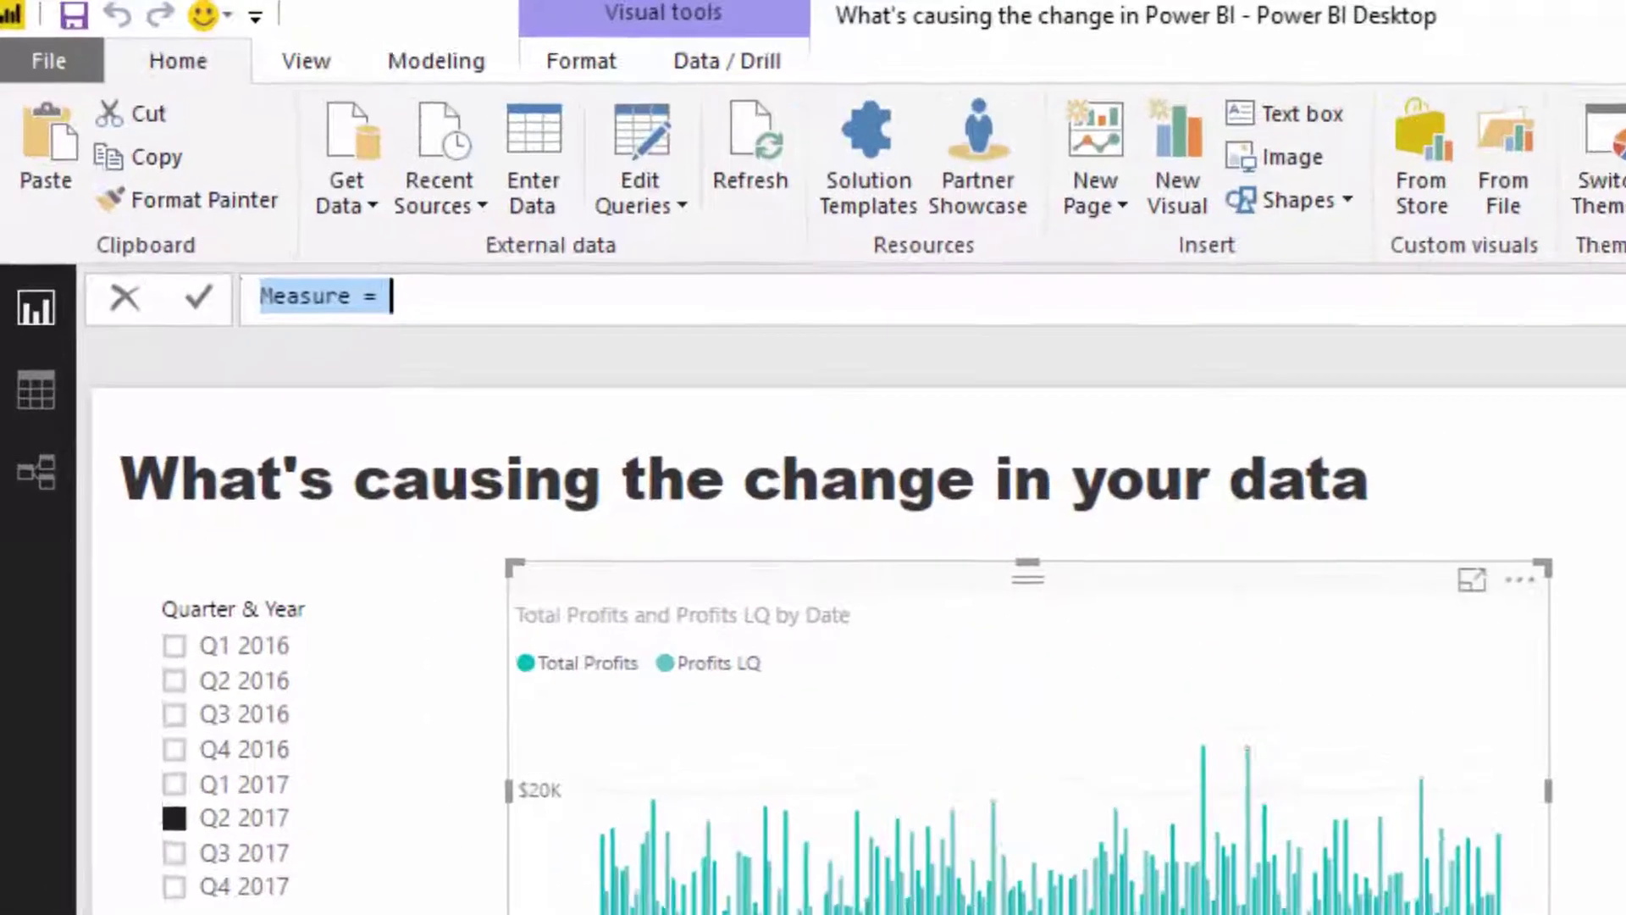
text(Cumulat)
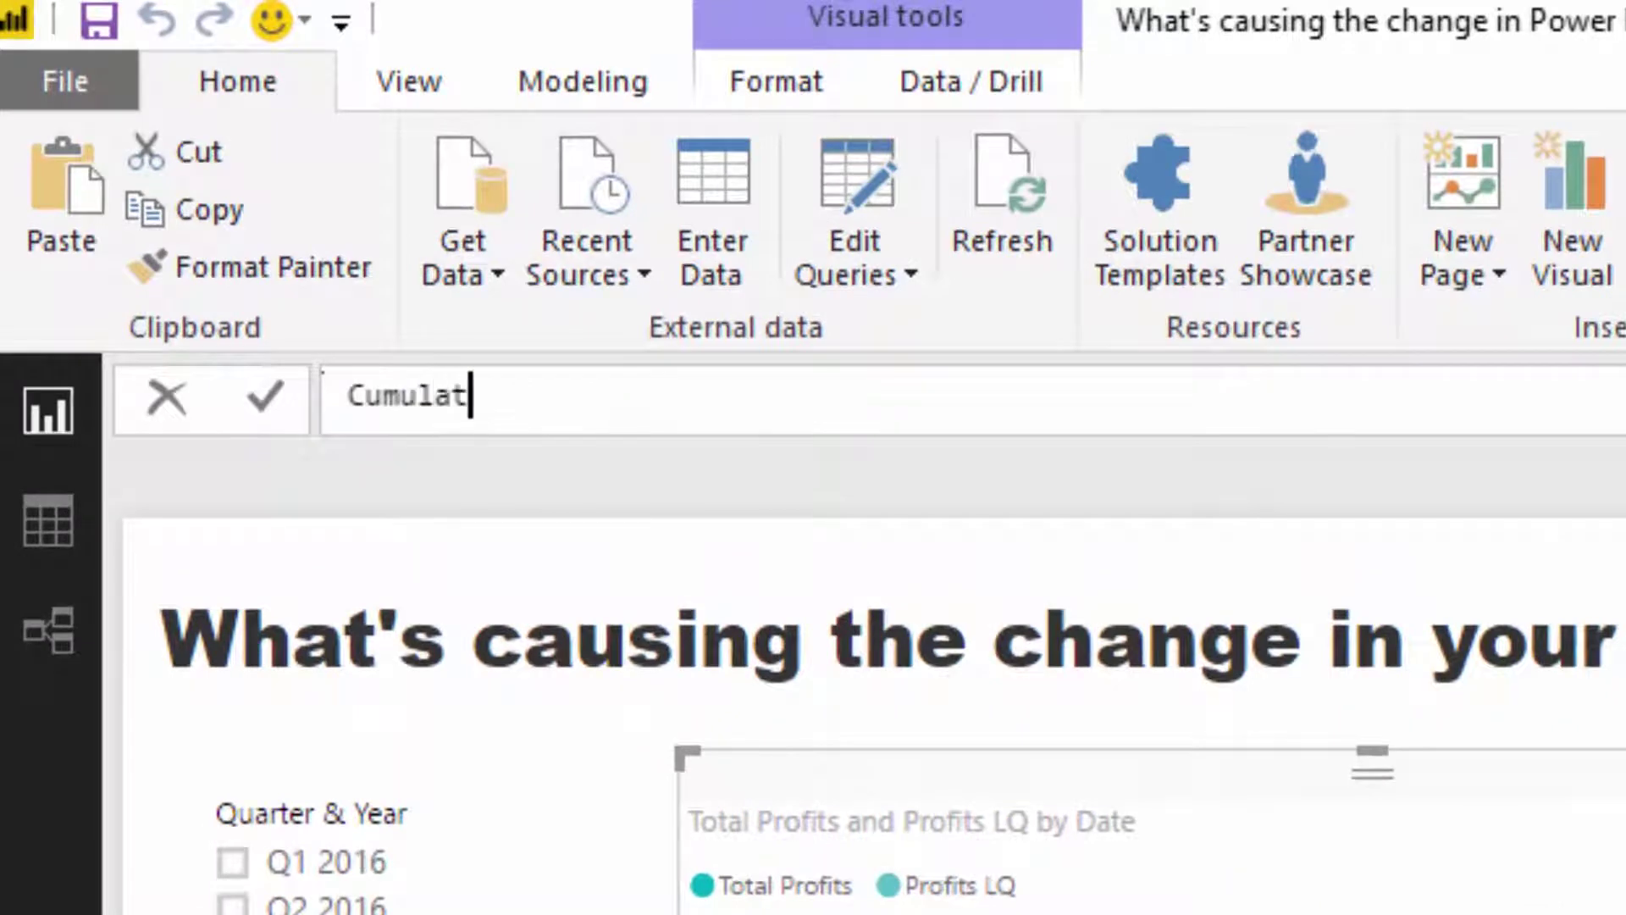
text(ive Profits =)
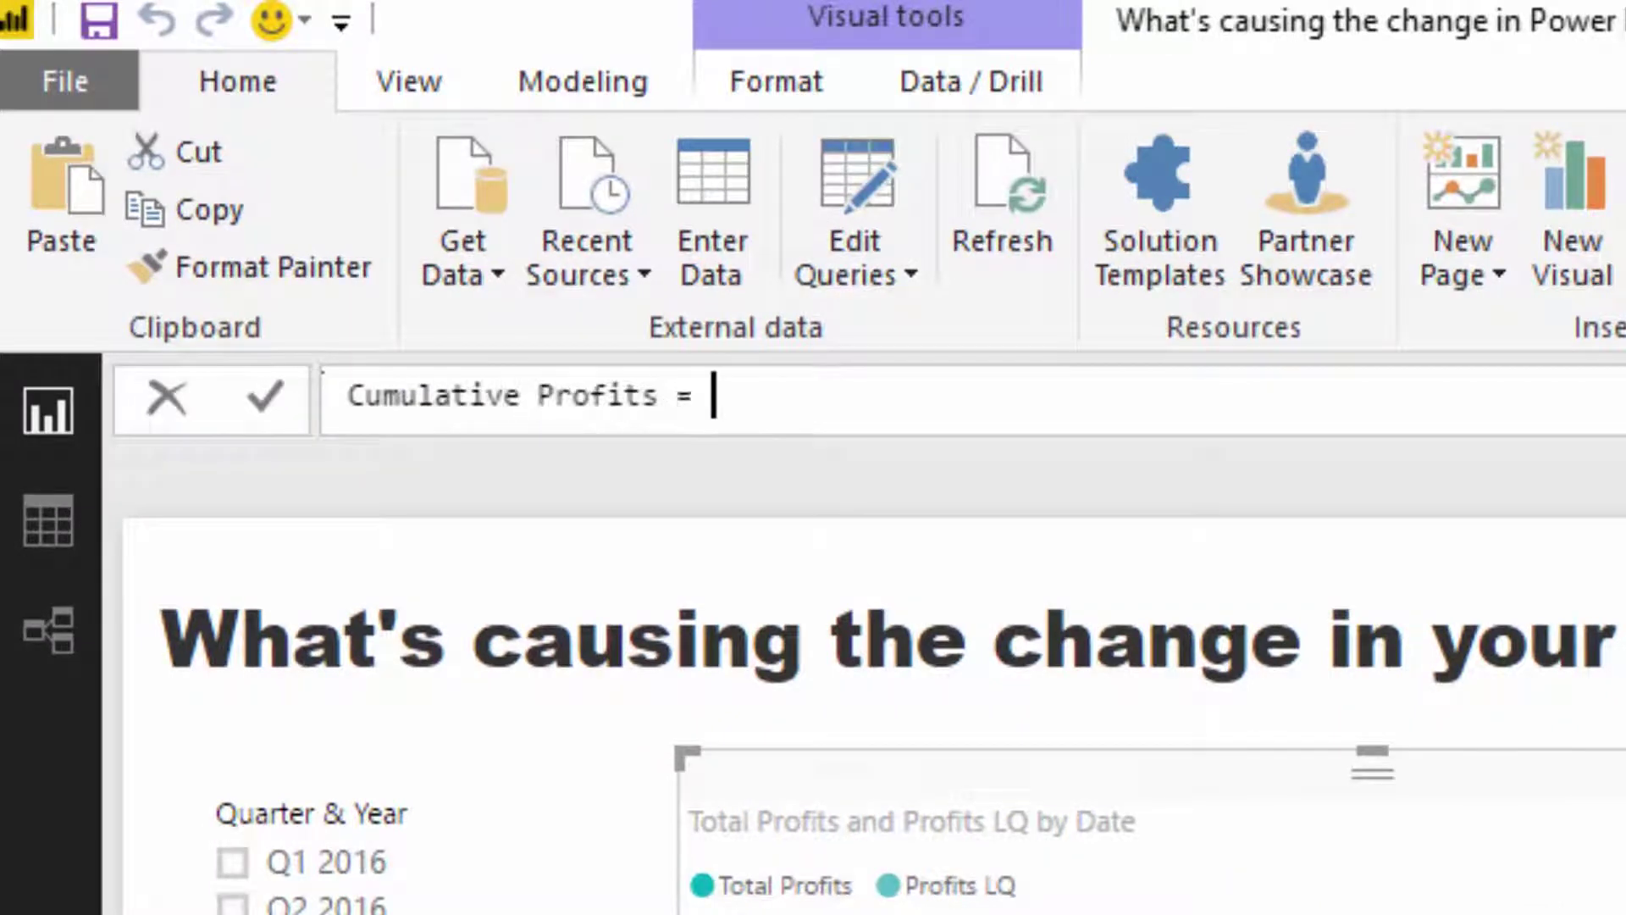
key(shift+Return)
Step: Begin the Cumulative Profits formula with CALCULATE( [Total Profits], and continue on a new line
text(CAL)
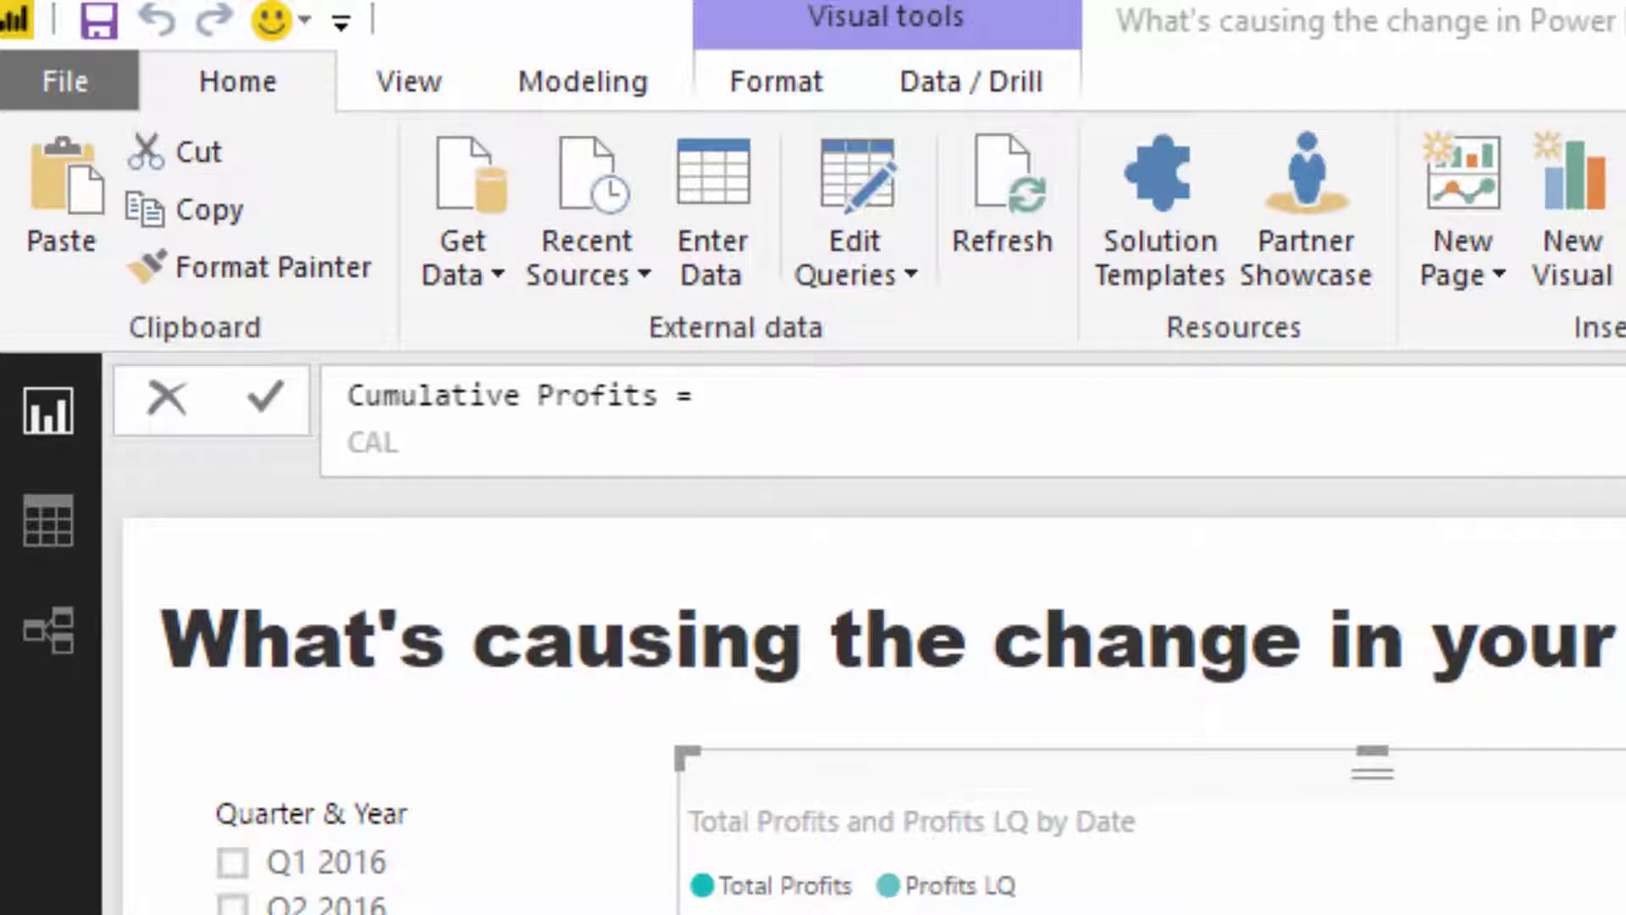
click(512, 466)
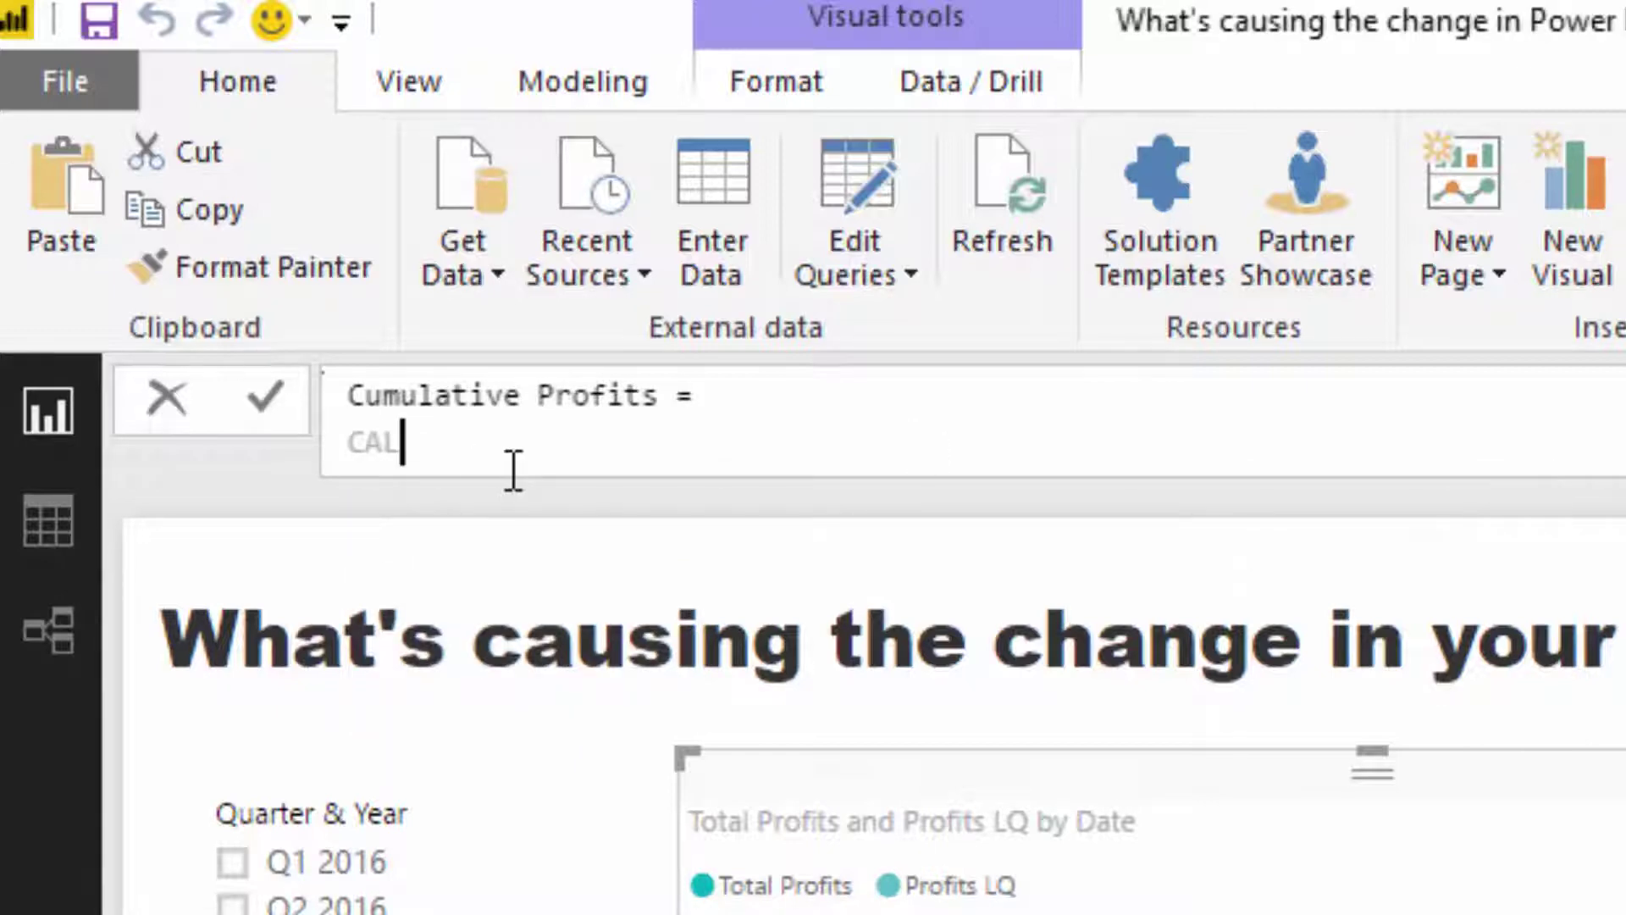
text(C)
key(Tab)
text([Total)
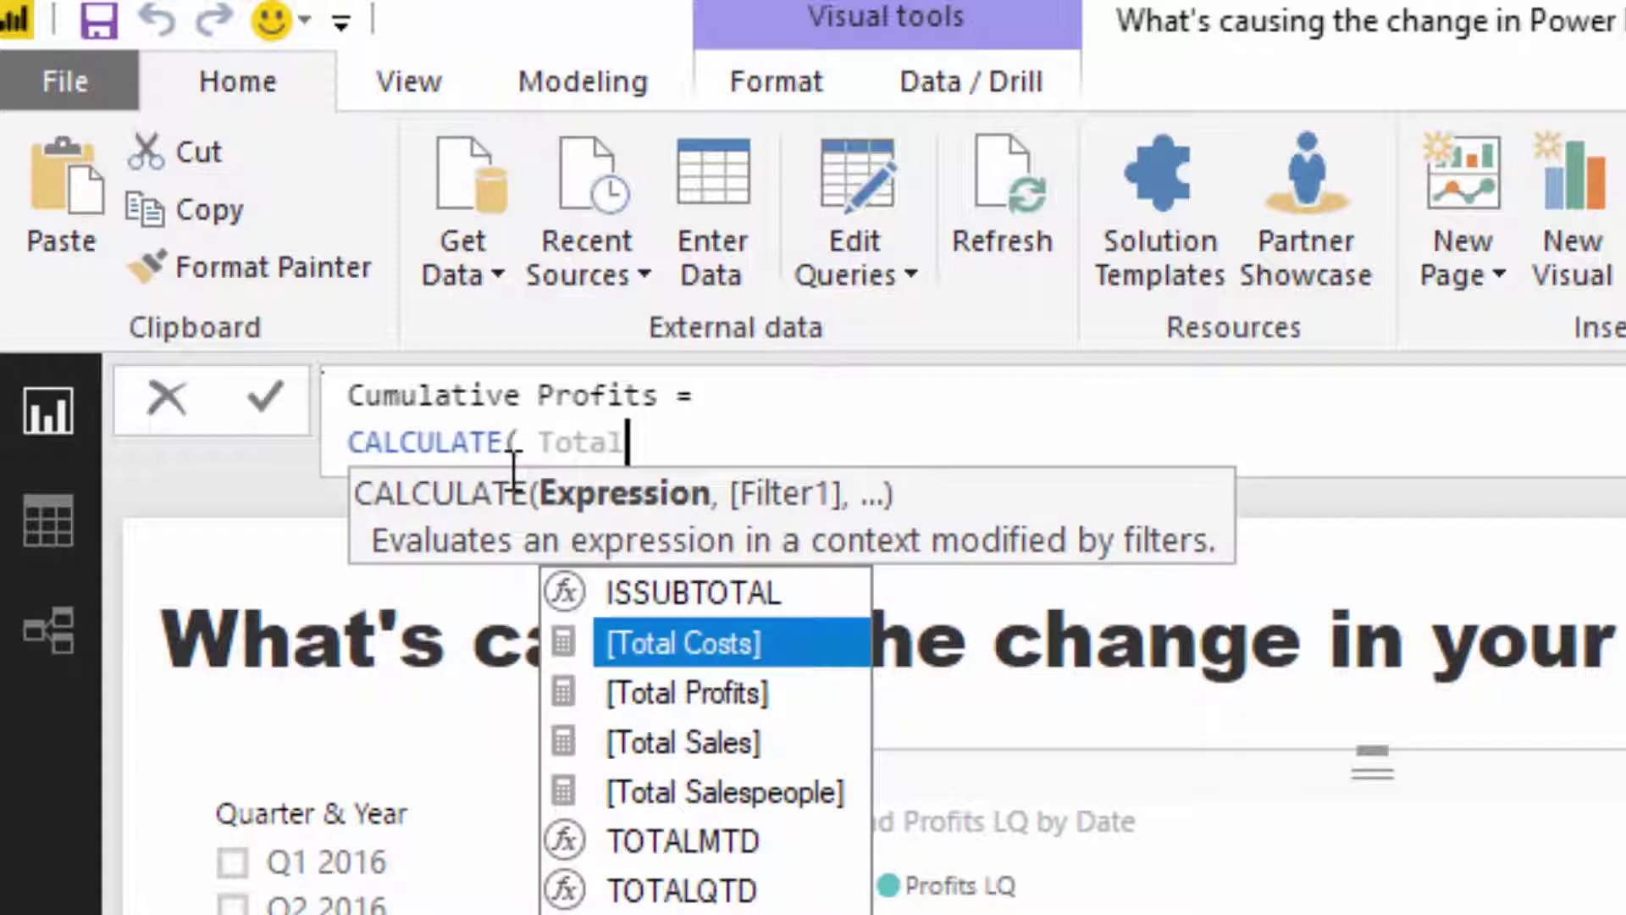
key(Down)
key(Tab)
text(,)
key(shift+Return)
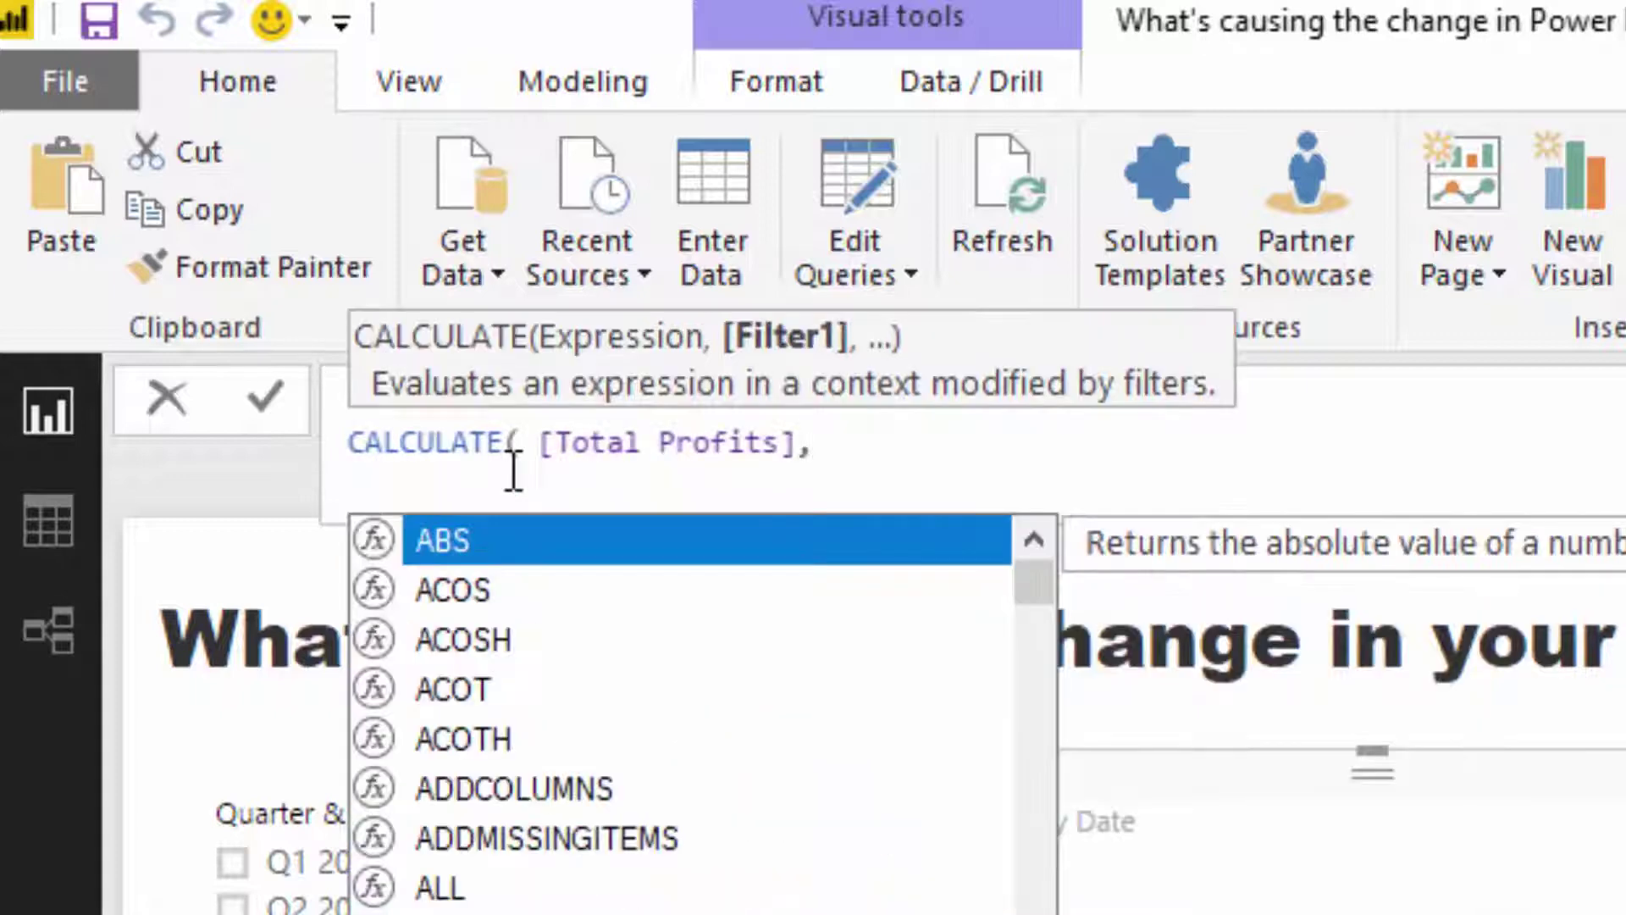
Step: Add an indented filter argument to the Cumulative Profits formula, starting with FILTER( ALLSELECTED( Dates ),
key(Escape)
key(Tab)
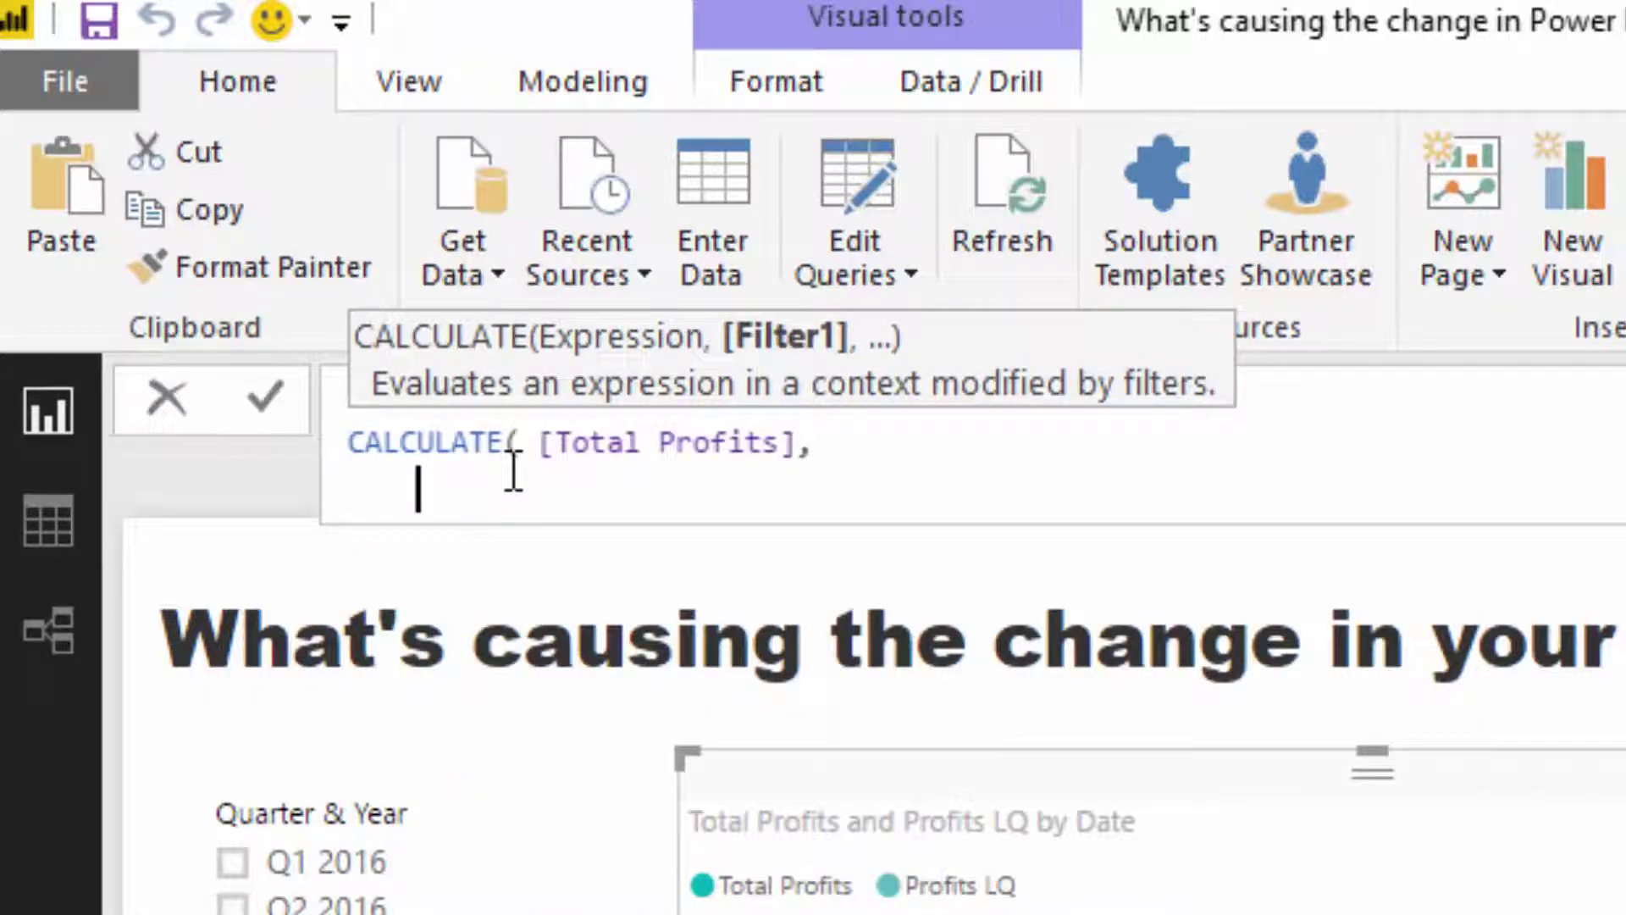
text(F)
key(Down)
key(Down)
key(Tab)
text(A)
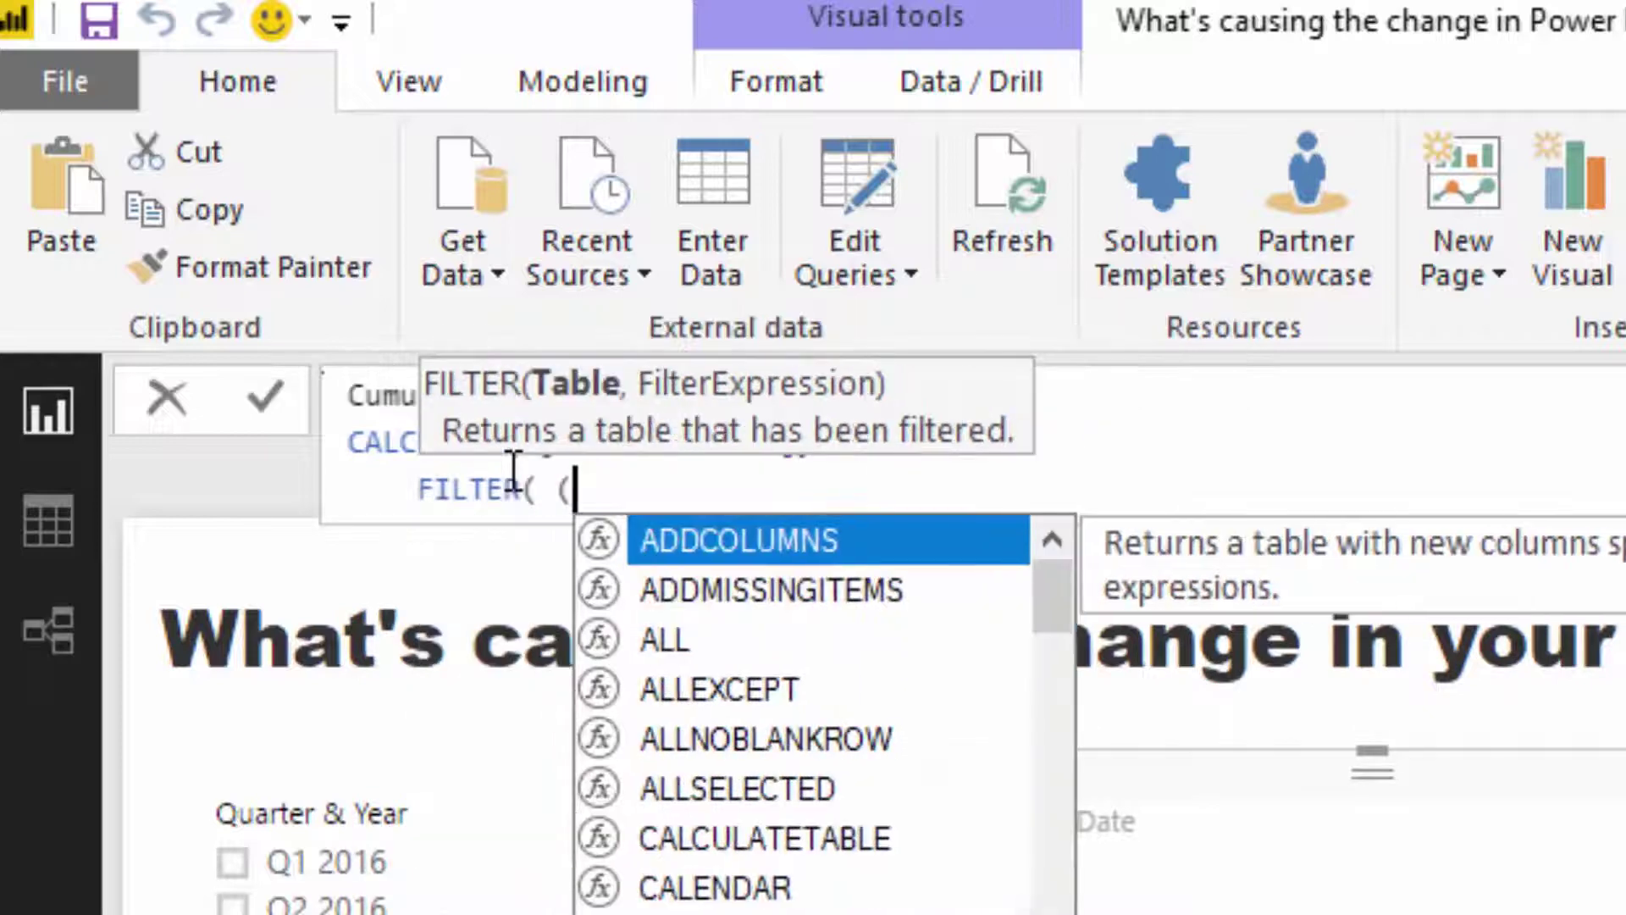
text(LLSE)
key(Tab)
text(Date)
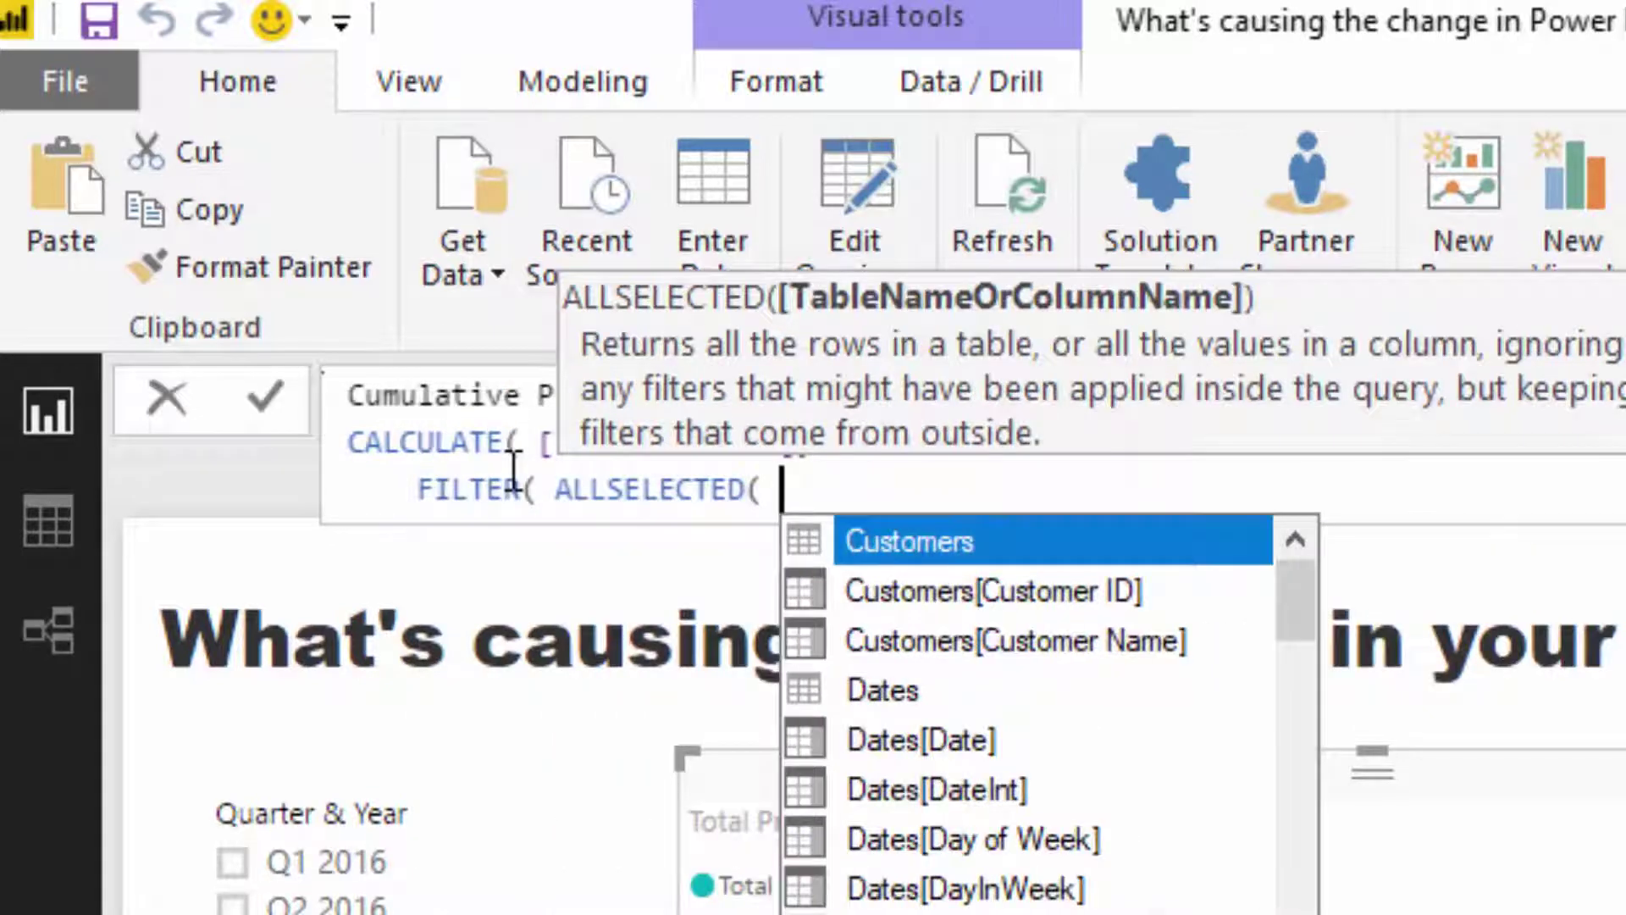
key(Escape)
text(s ),)
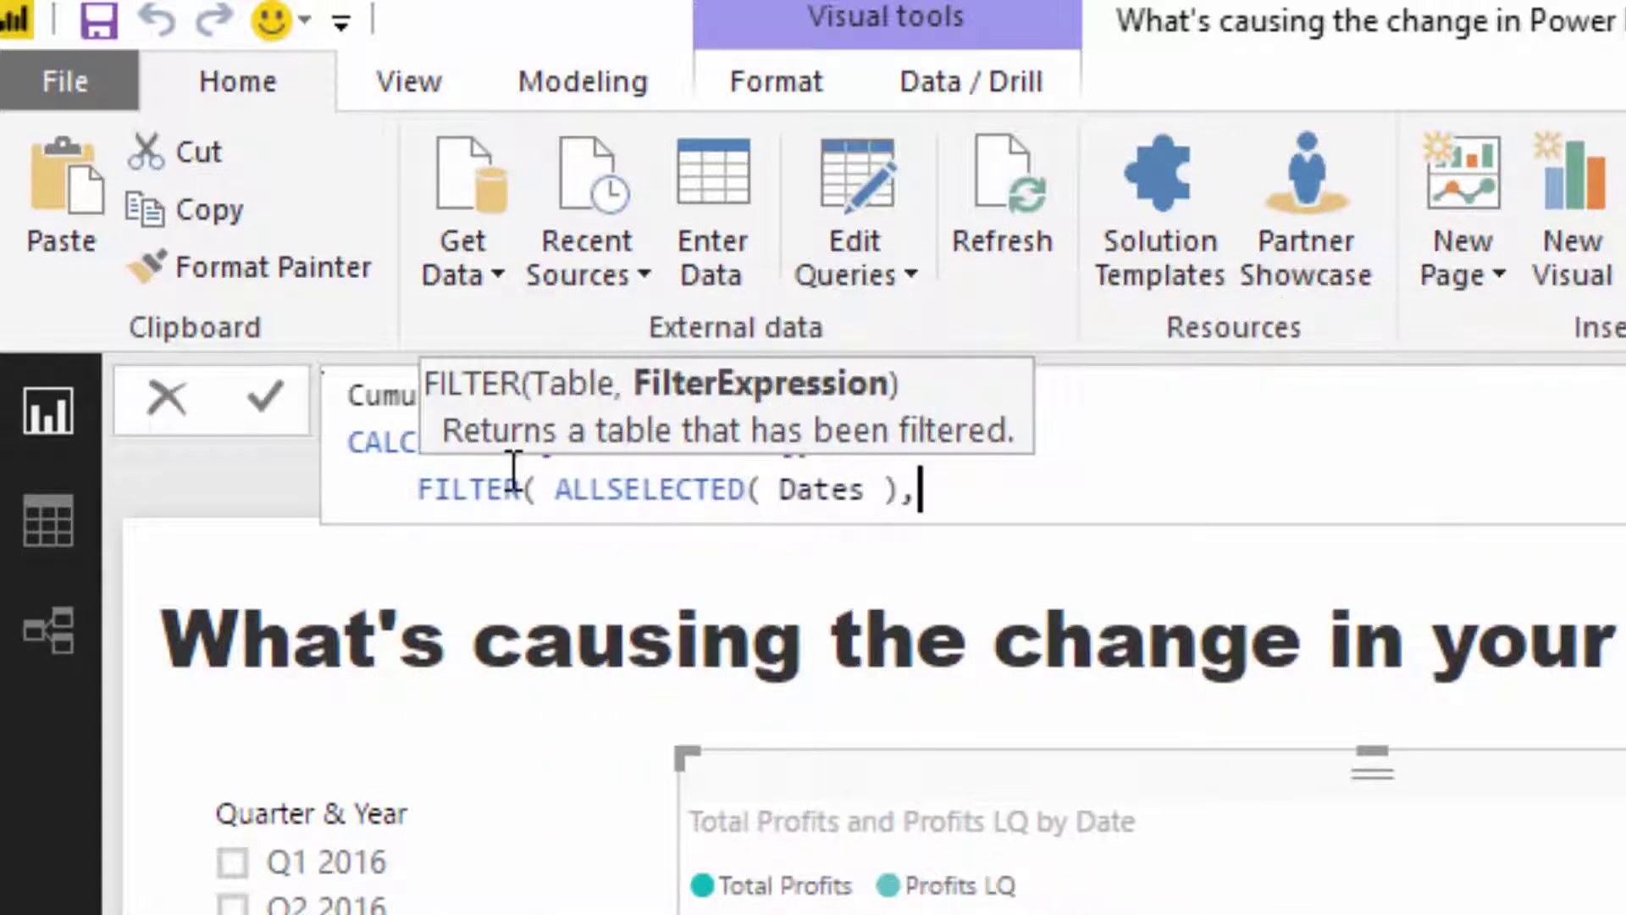
Step: Start the filter condition on a further indented line with Dates[Date] <=
key(Return)
key(Tab)
key(Tab)
text(Date)
key(Down)
key(Down)
key(Down)
key(Down)
key(Down)
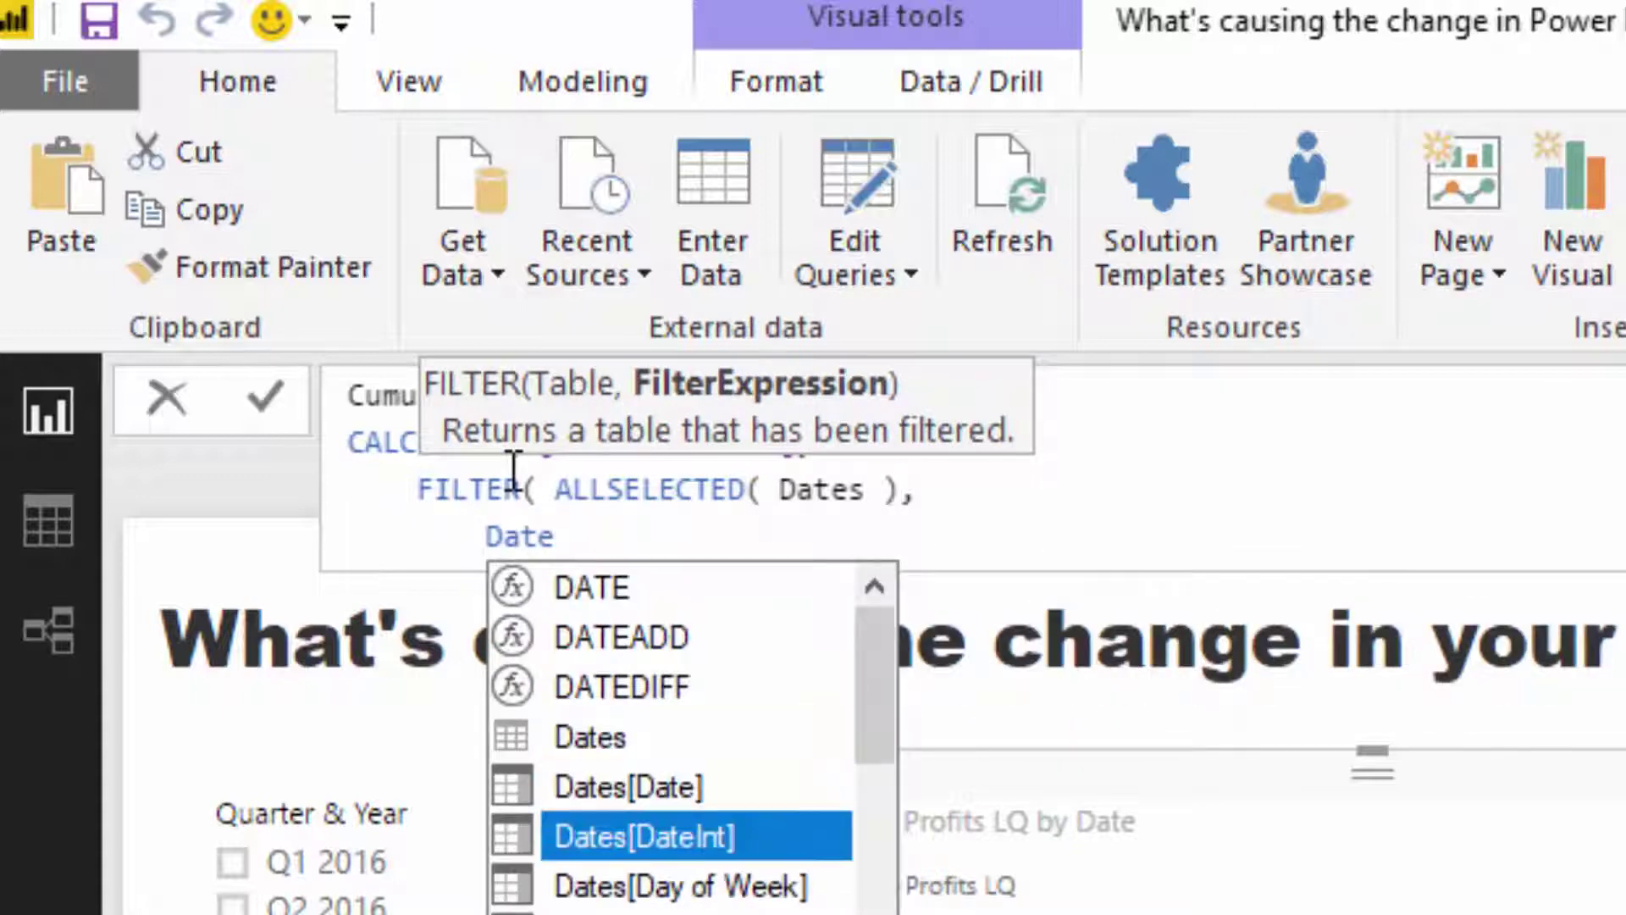
key(Up)
key(Tab)
text(<=)
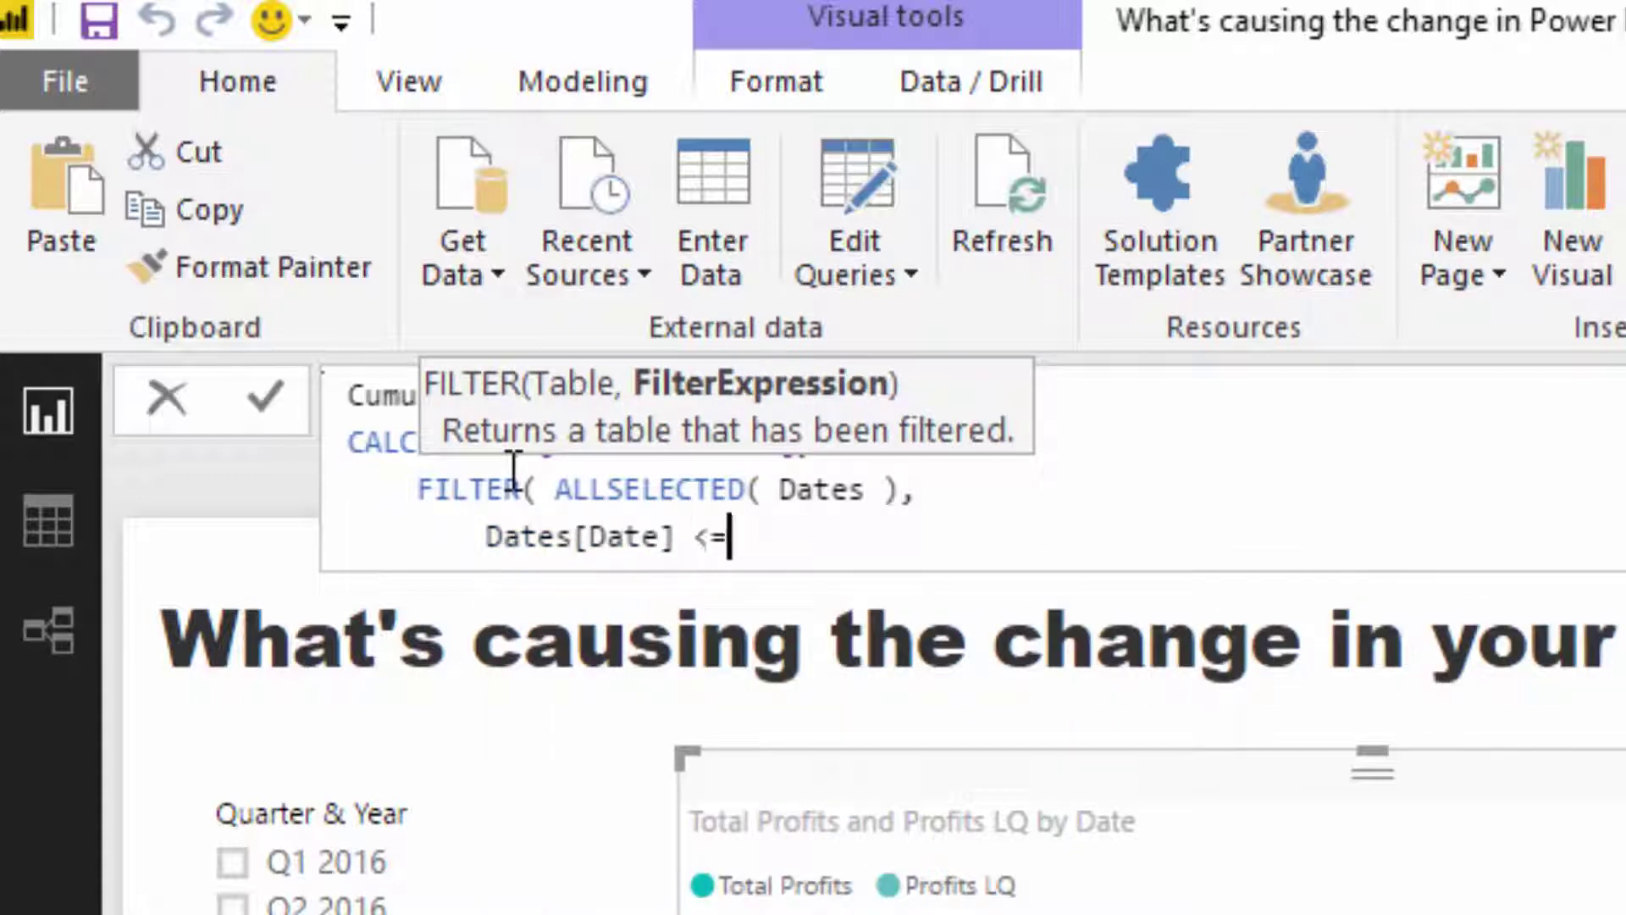
Step: Complete the condition with MAX( Dates[Date] ), close all the parentheses and commit the Cumulative Profits measure
text( AAX( Date)
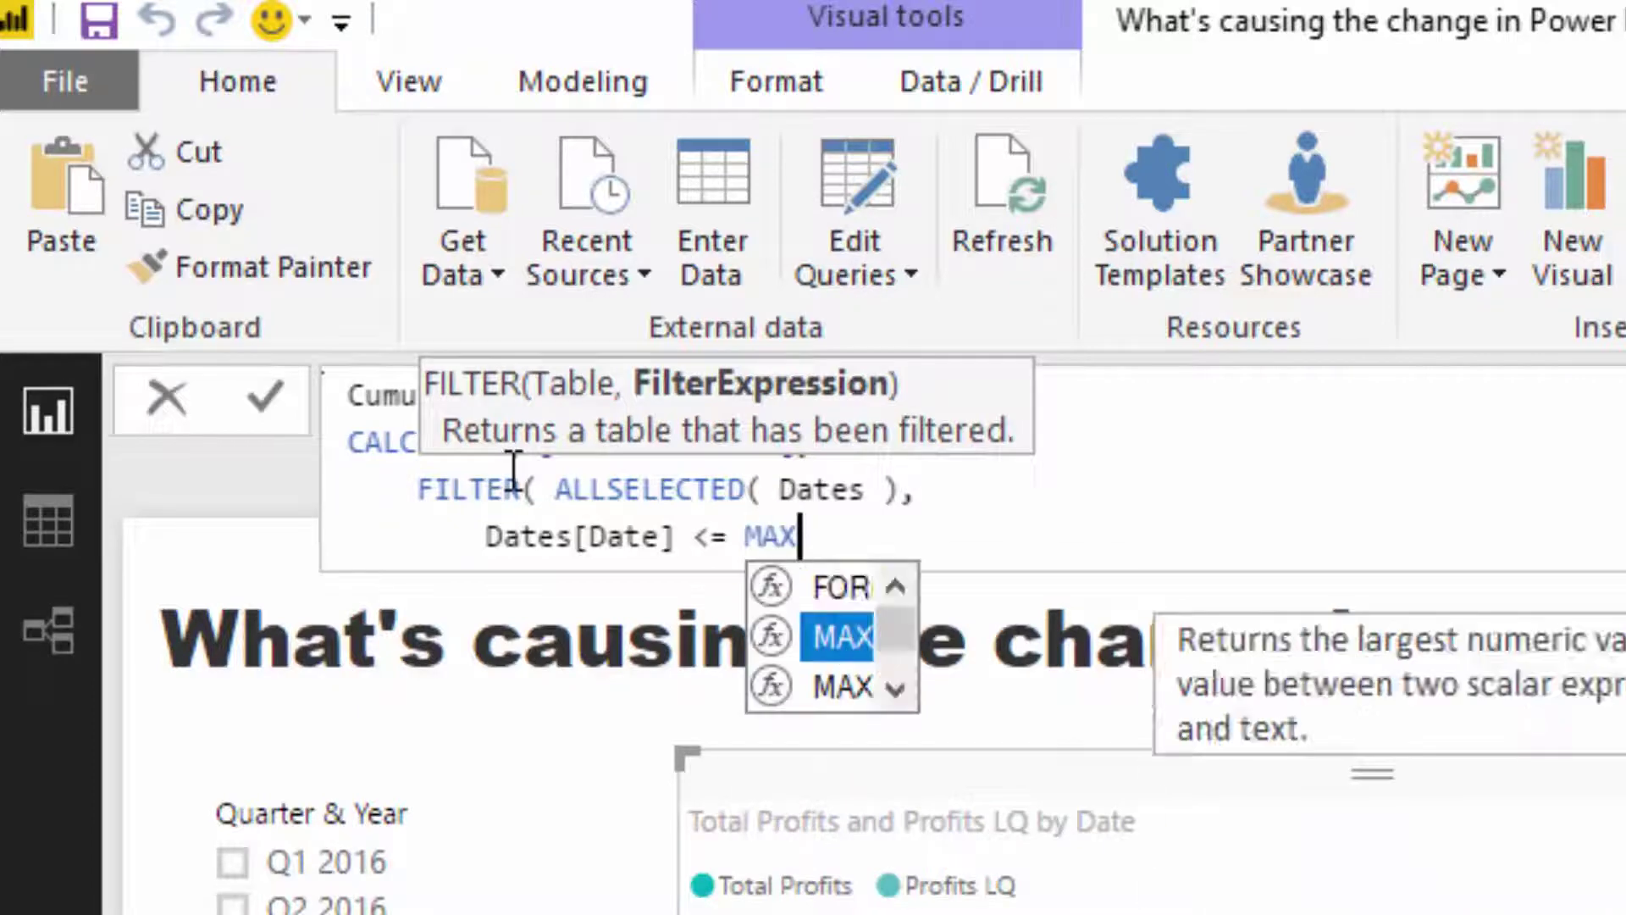
key(Down)
key(Down)
key(Down)
key(Down)
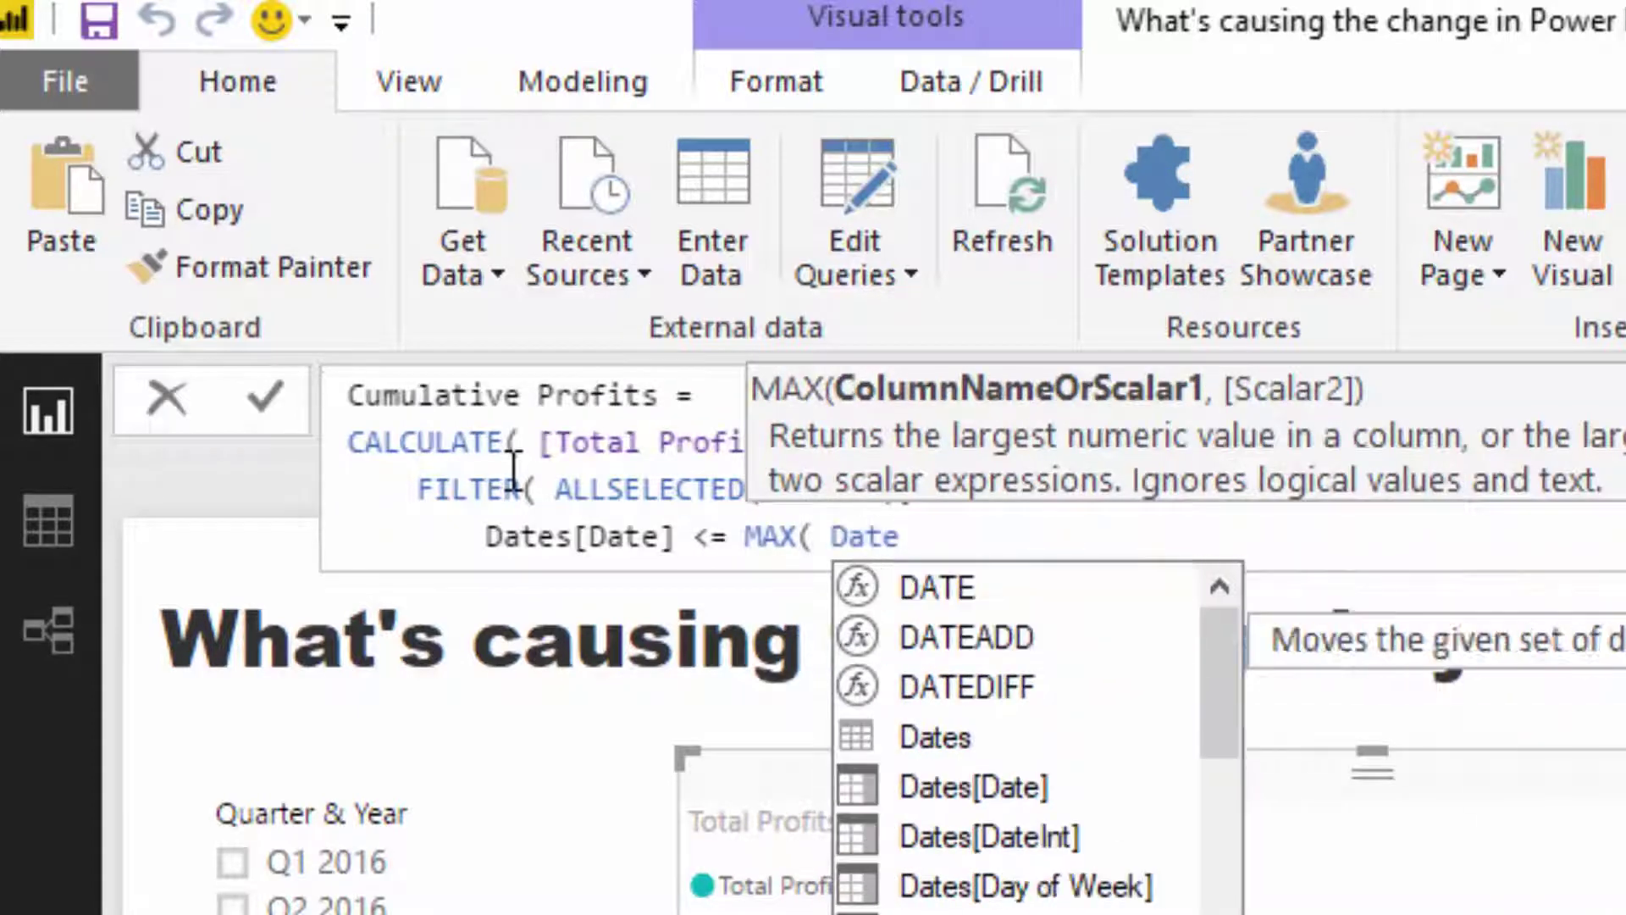
key(Tab)
text() ))
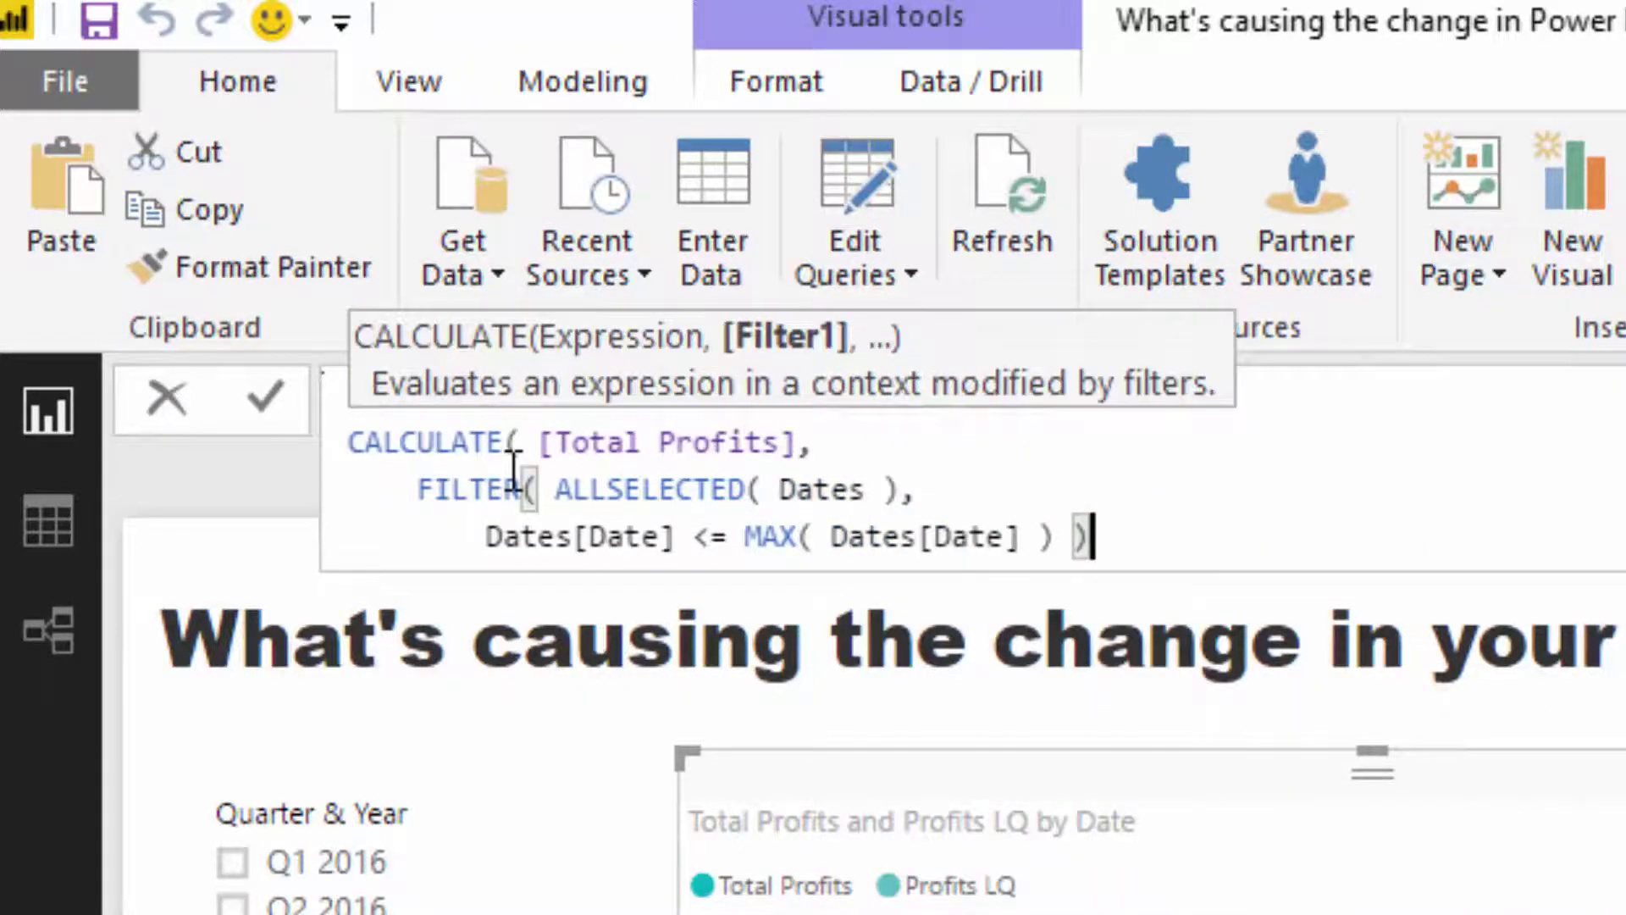
text( ))
key(Return)
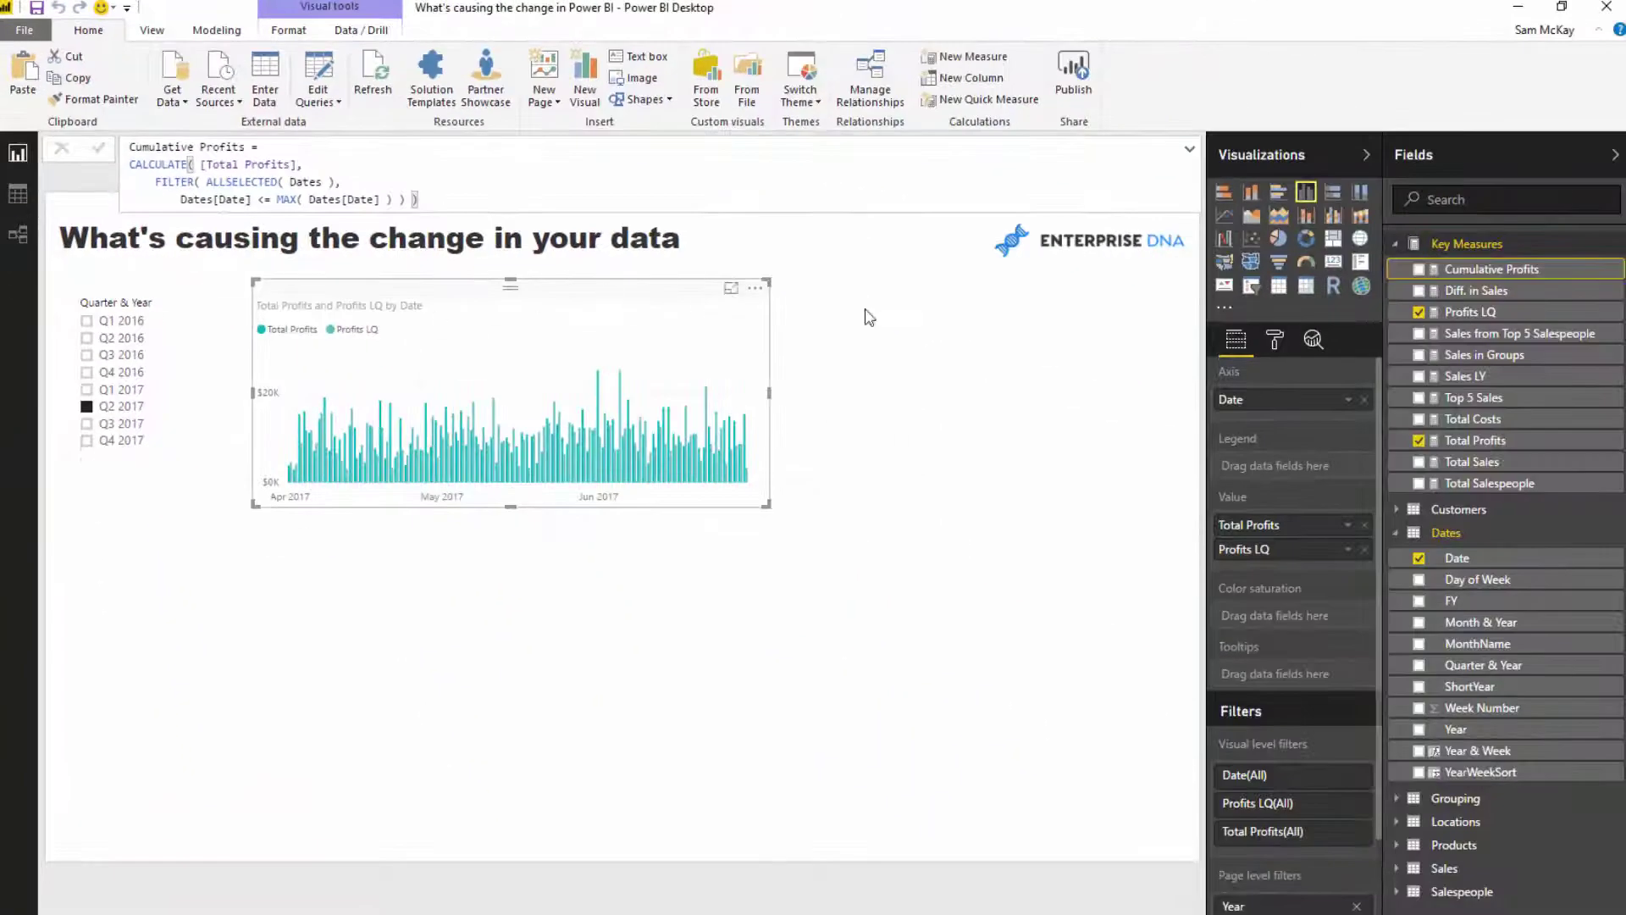
Step: Convert the column chart to a table showing only Date and Cumulative Profits, without Total Profits and Profits LQ
click(1288, 289)
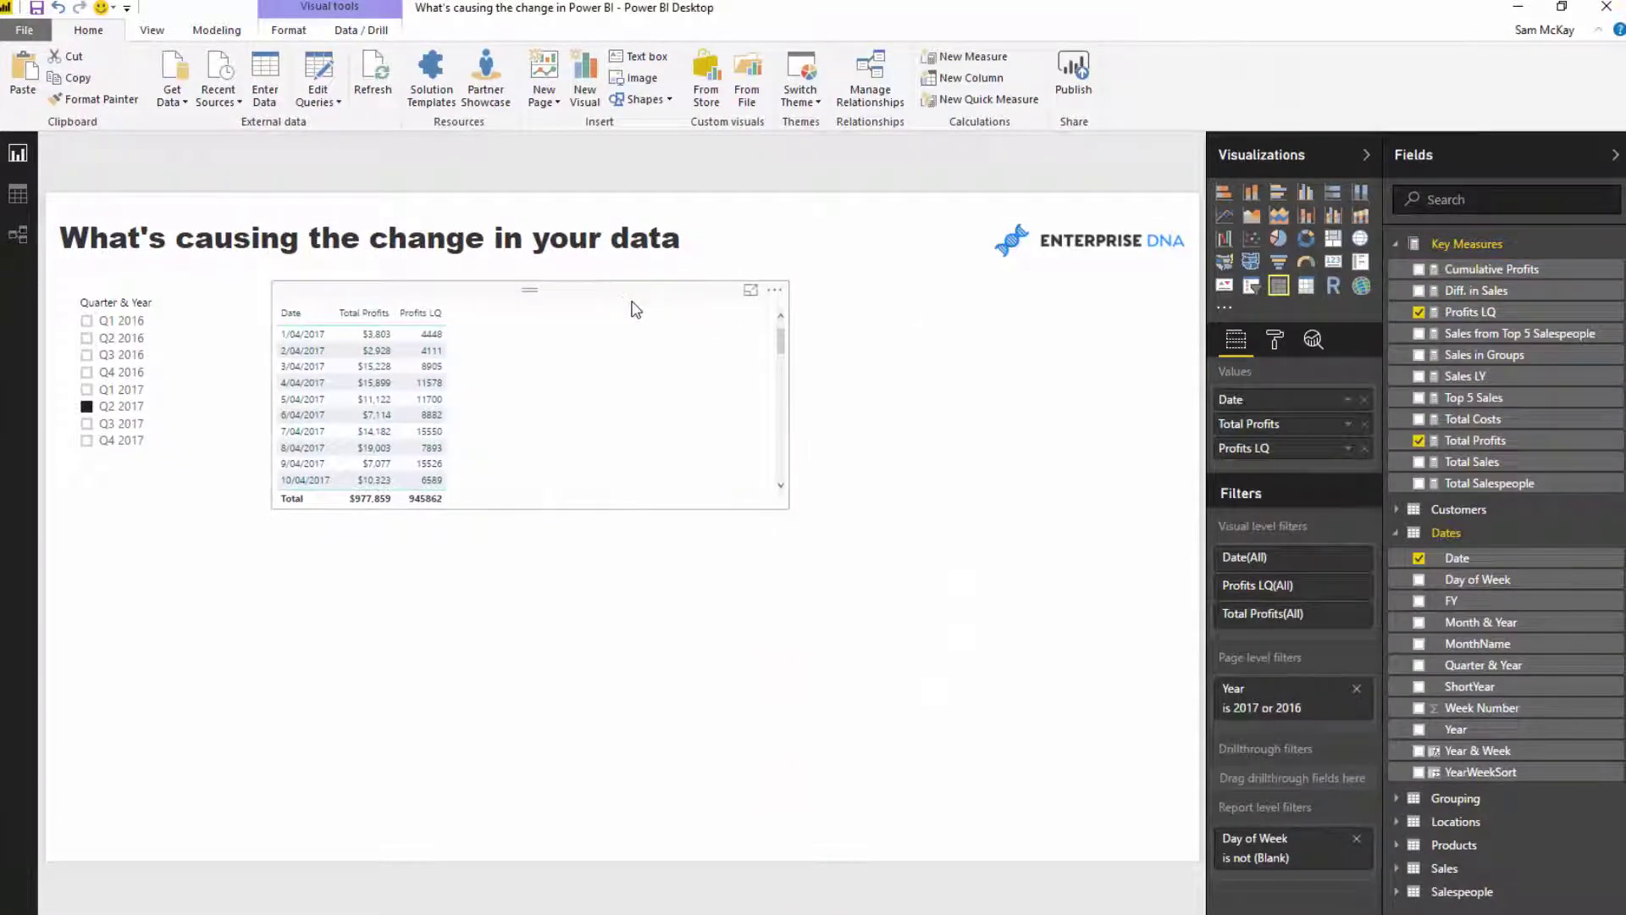
drag(1494, 276, 1304, 462)
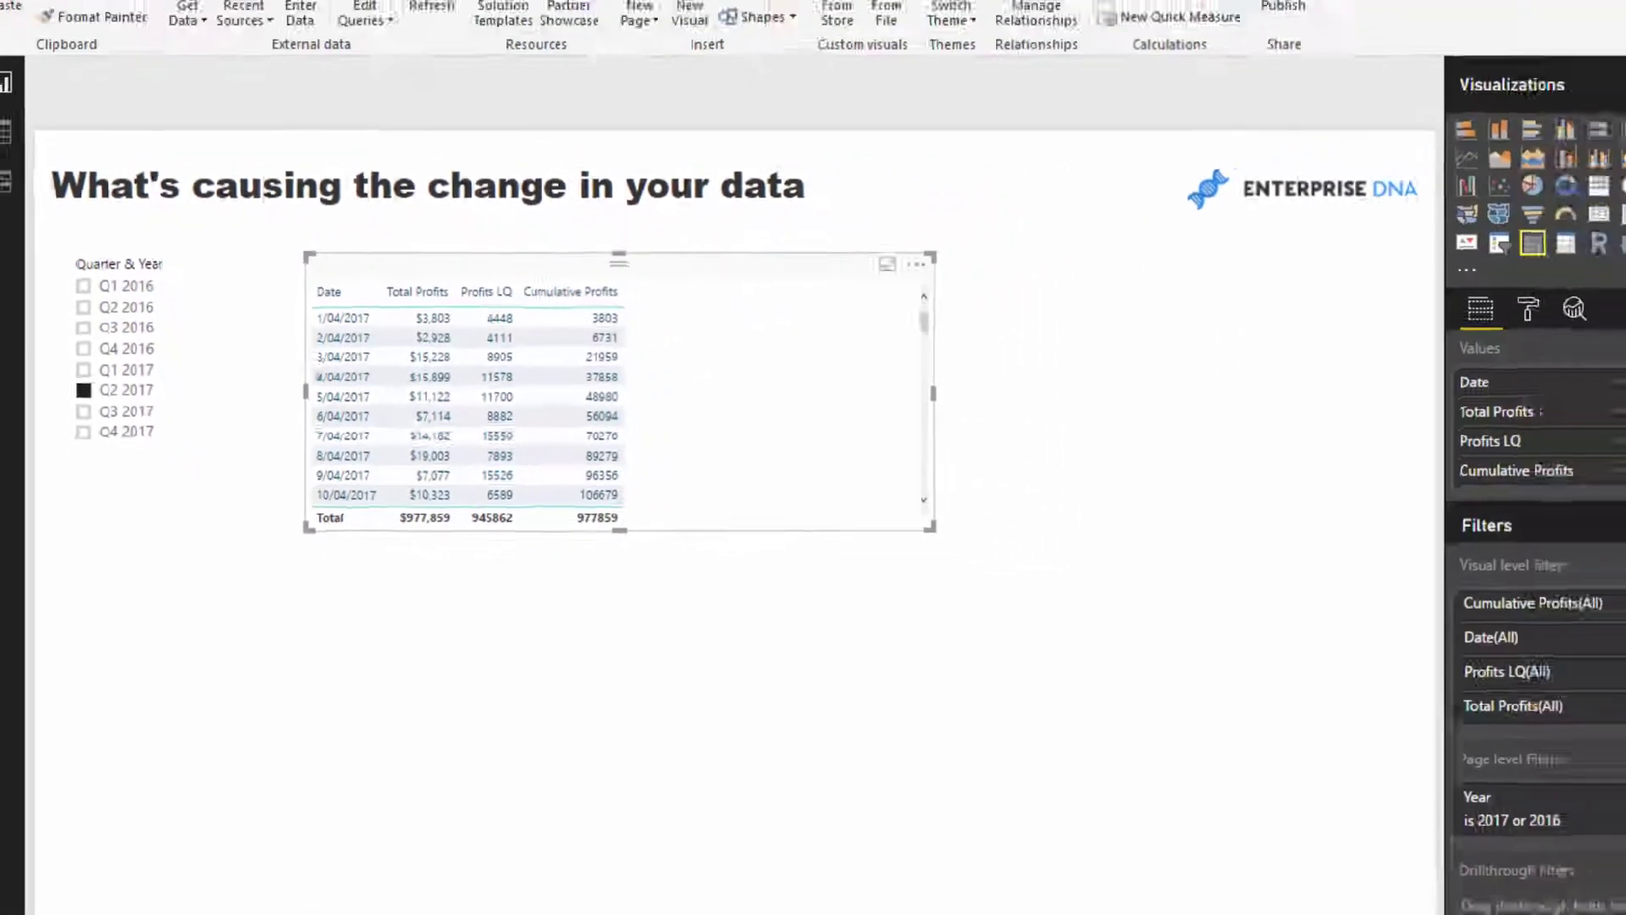
click(1365, 448)
click(1365, 424)
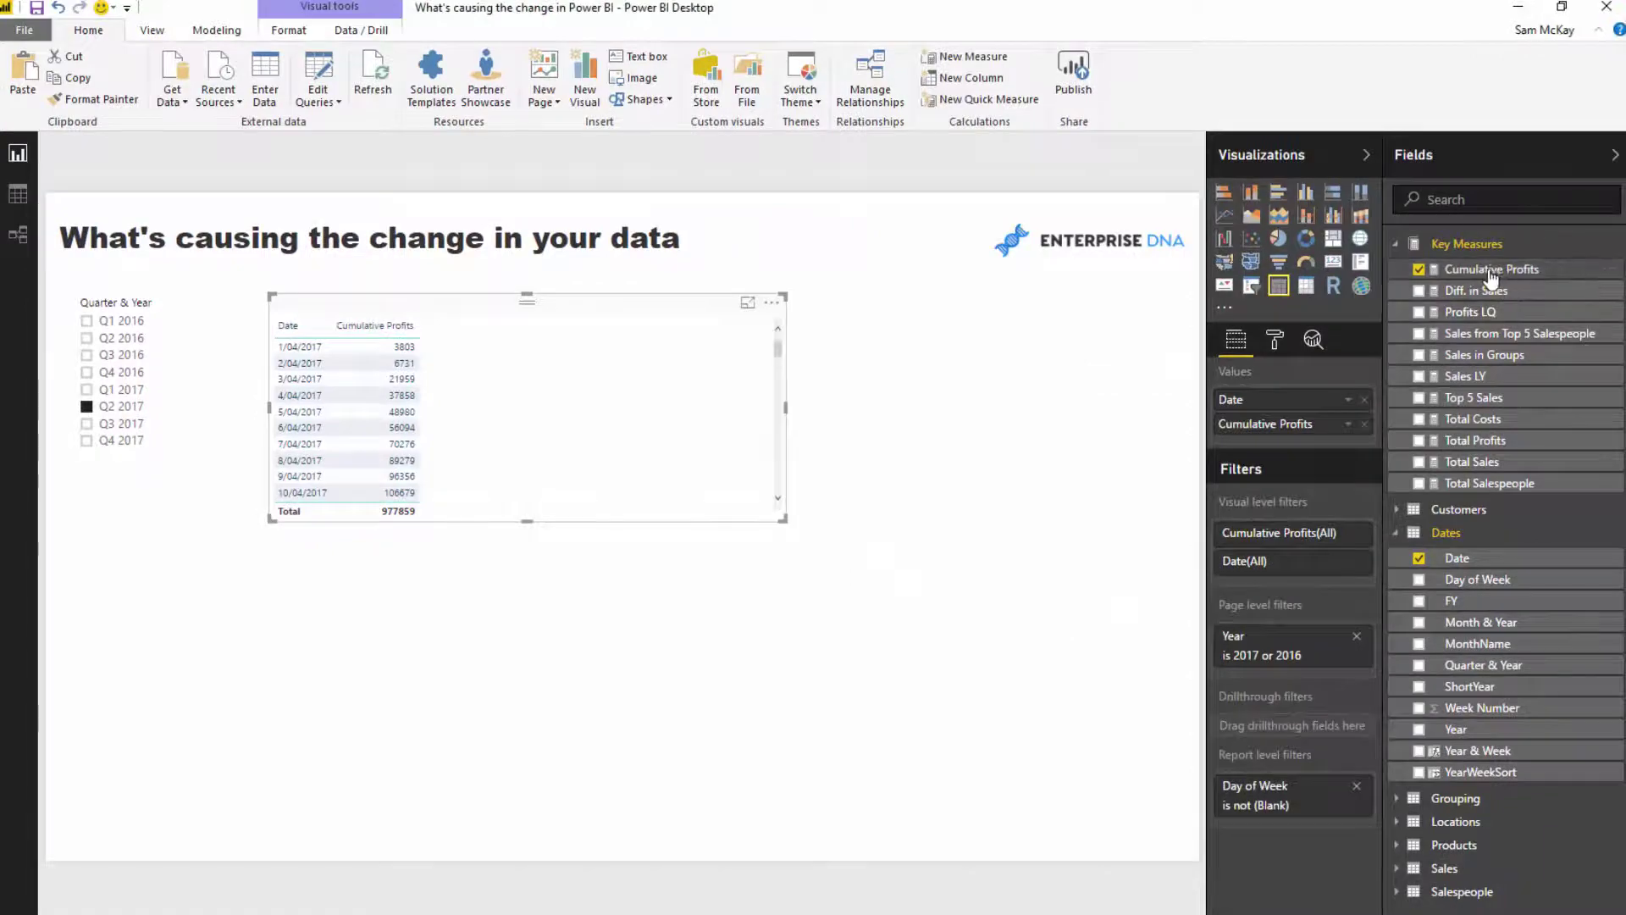
Step: Create a new measure from a copy of the Cumulative Profits formula and name it Cumulative Profits LQ
click(1491, 270)
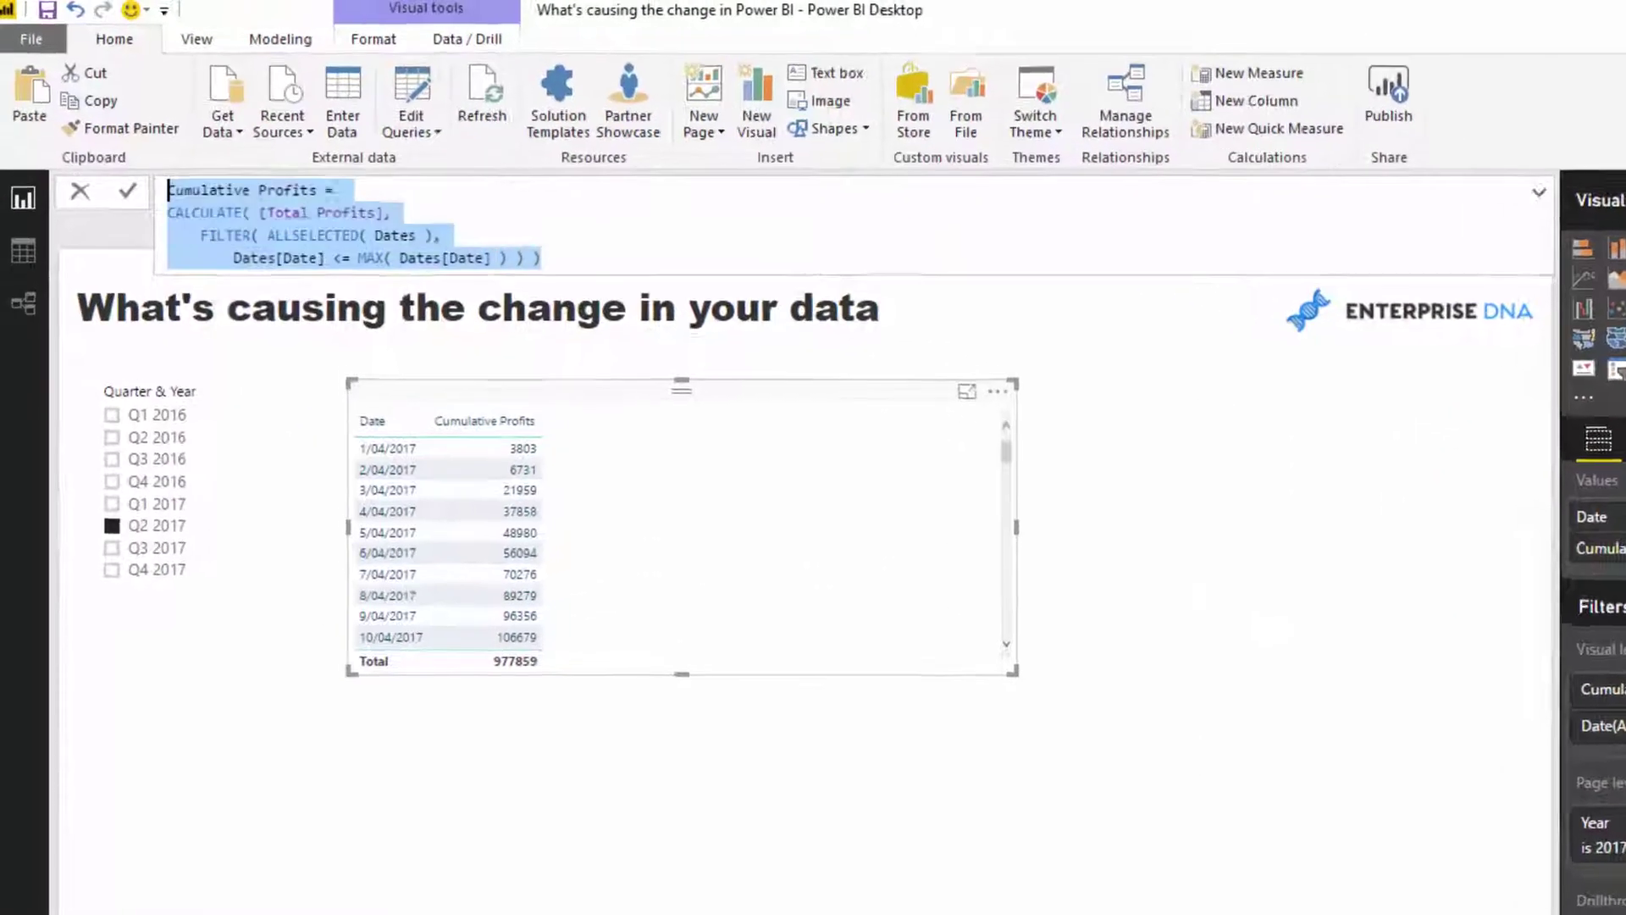
click(1537, 102)
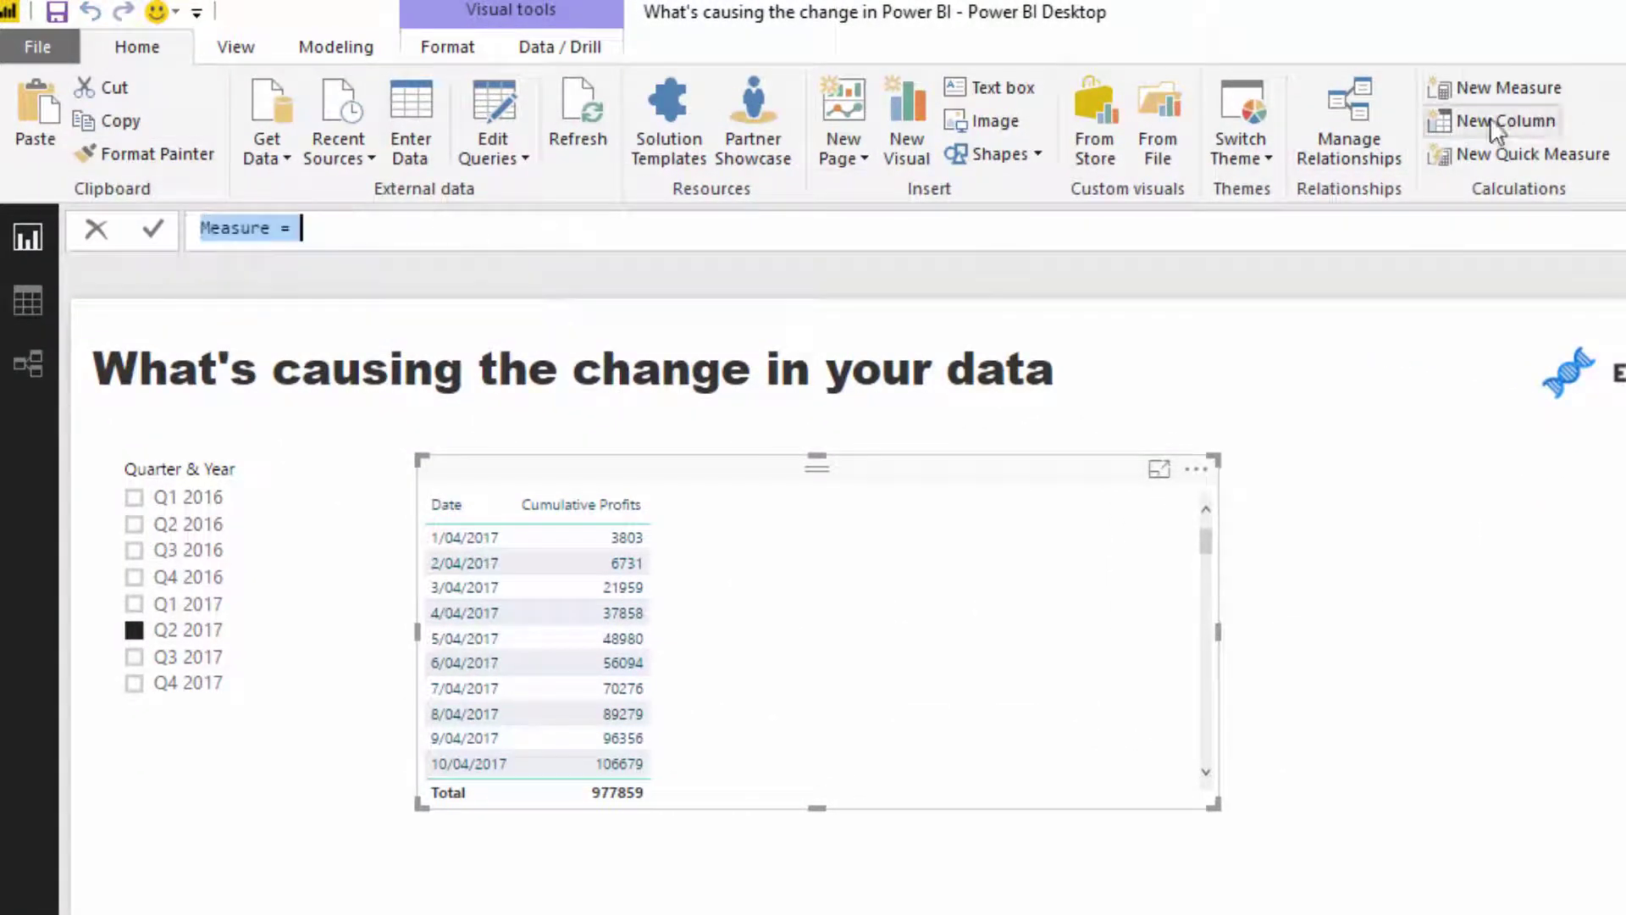
key(ctrl+a)
text(Cumulative Profits = CALCULATE( [Total Profits],     FILTER( ALLSELECTED( Dates ),         Dates[Date] <= MAX( Dates[Date] ) ) ))
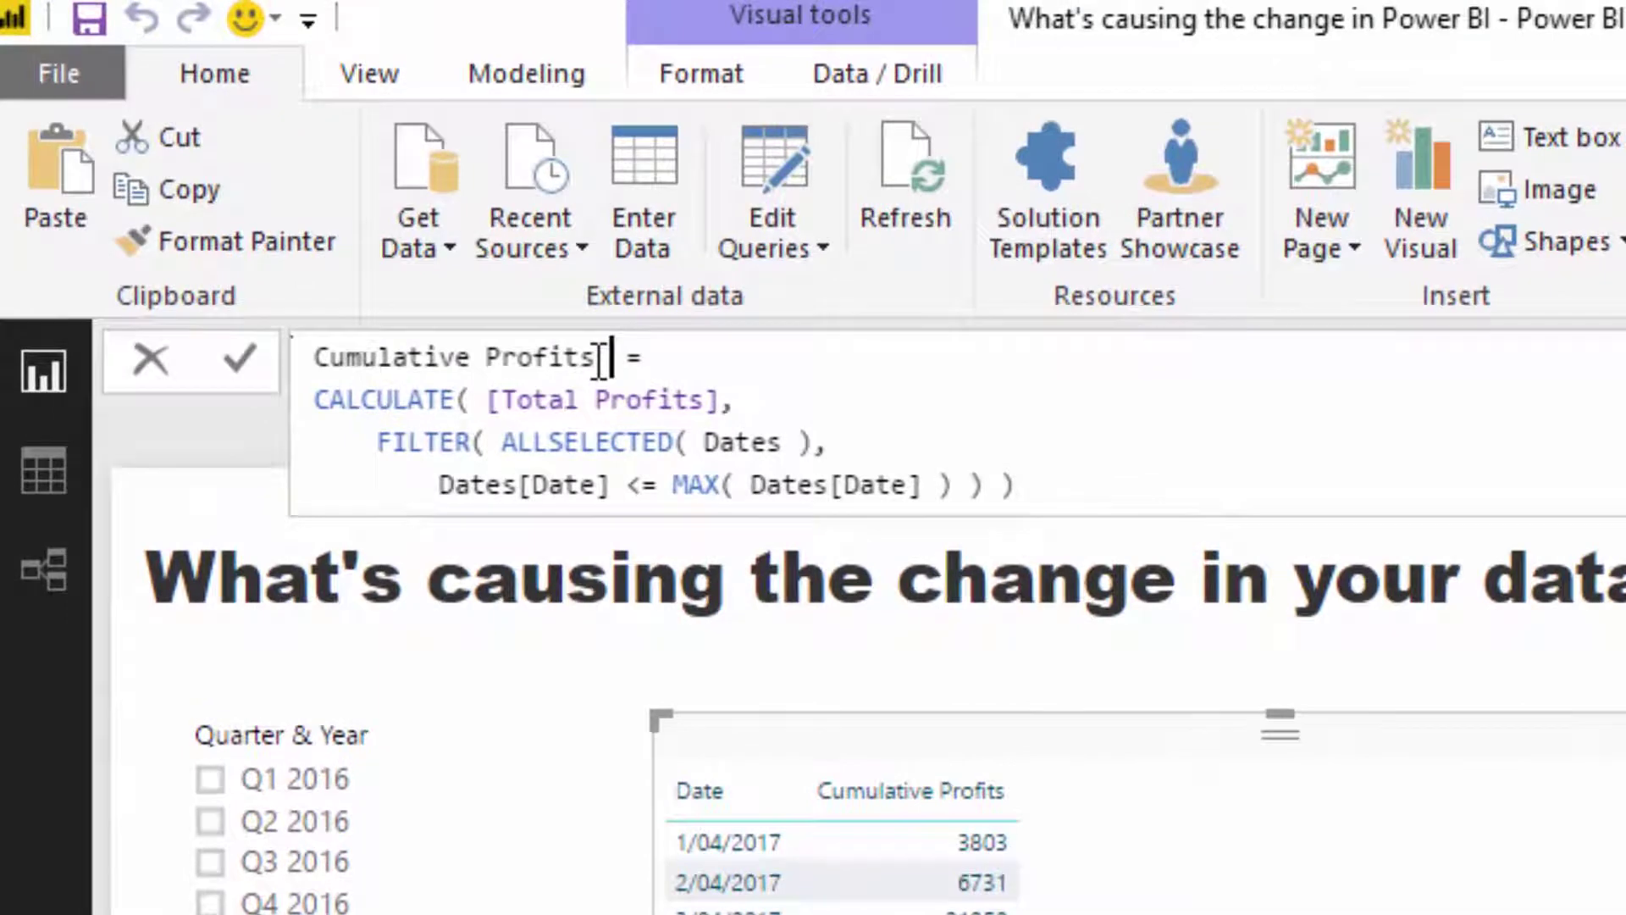
text(LQ)
Step: Replace [Total Profits] with [Profits LQ] in the Cumulative Profits LQ formula and commit the measure
click(722, 399)
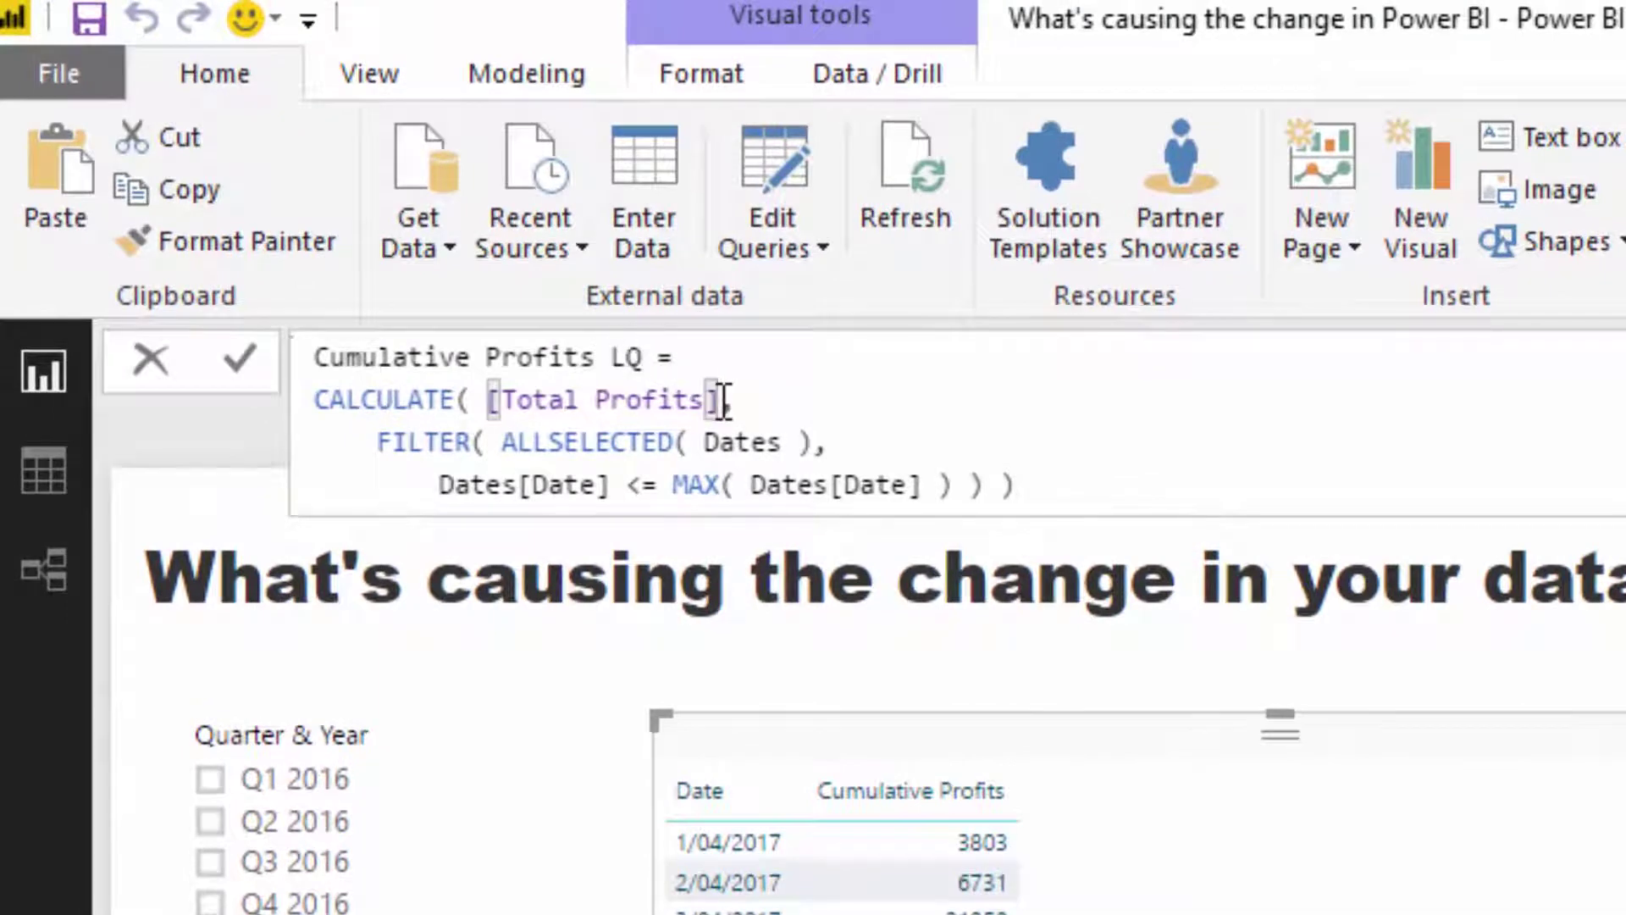
key(BackSpace)
key(BackSpace)
key(BackSpace)
key(BackSpace)
key(BackSpace)
key(BackSpace)
key(BackSpace)
key(BackSpace)
key(BackSpace)
key(BackSpace)
key(BackSpace)
key(BackSpace)
key(BackSpace)
key(BackSpace)
key(BackSpace)
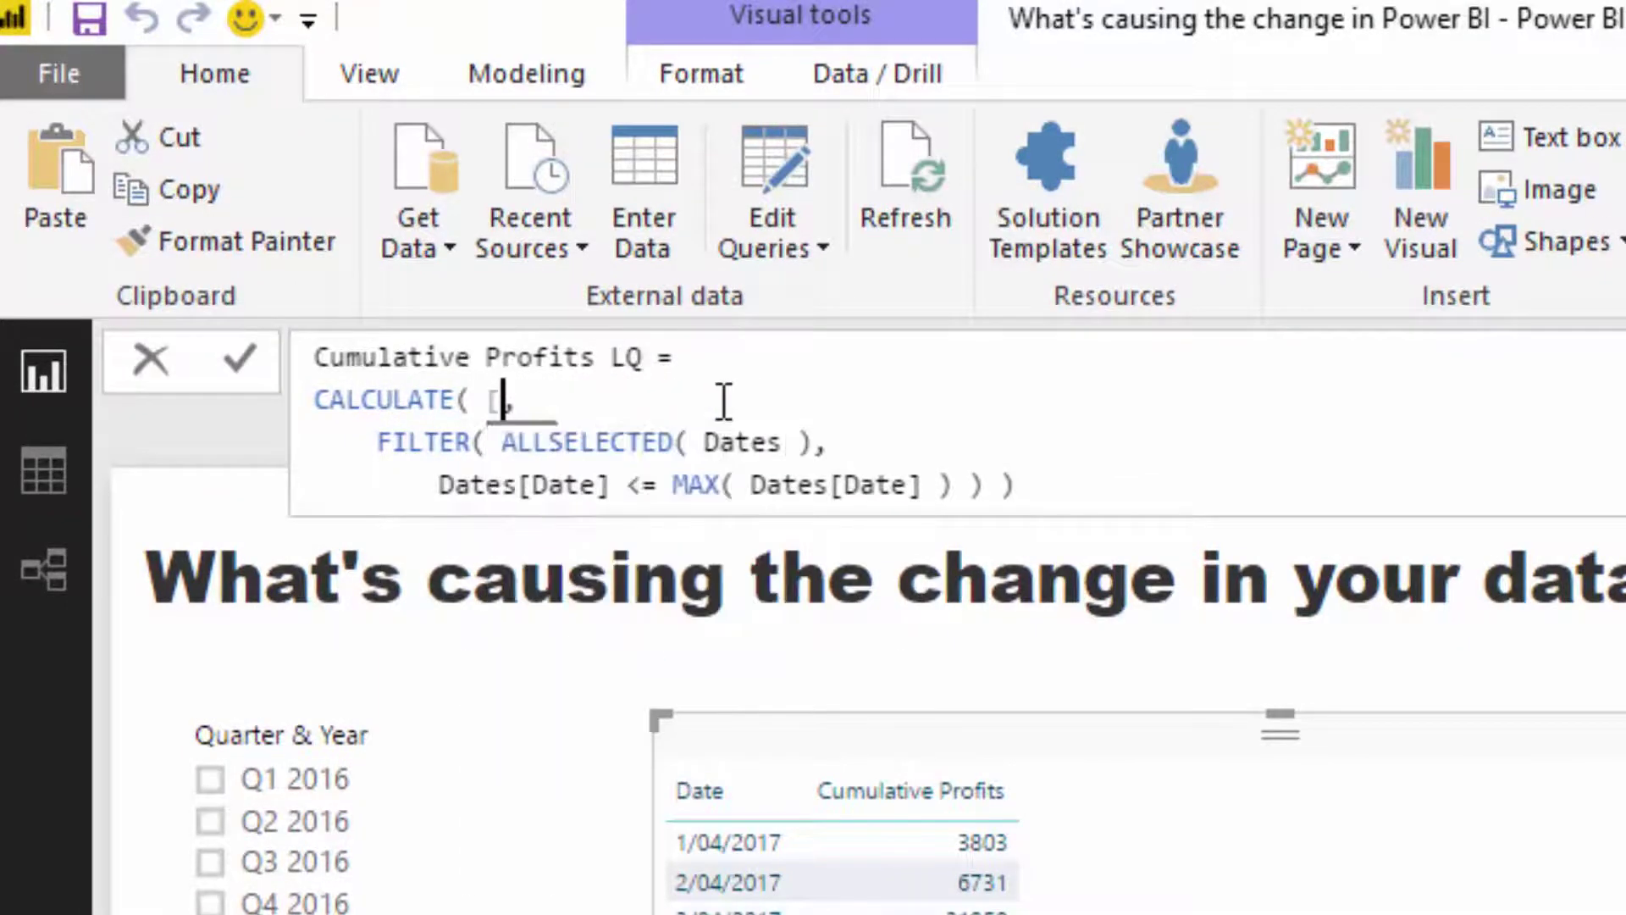
text(Prof)
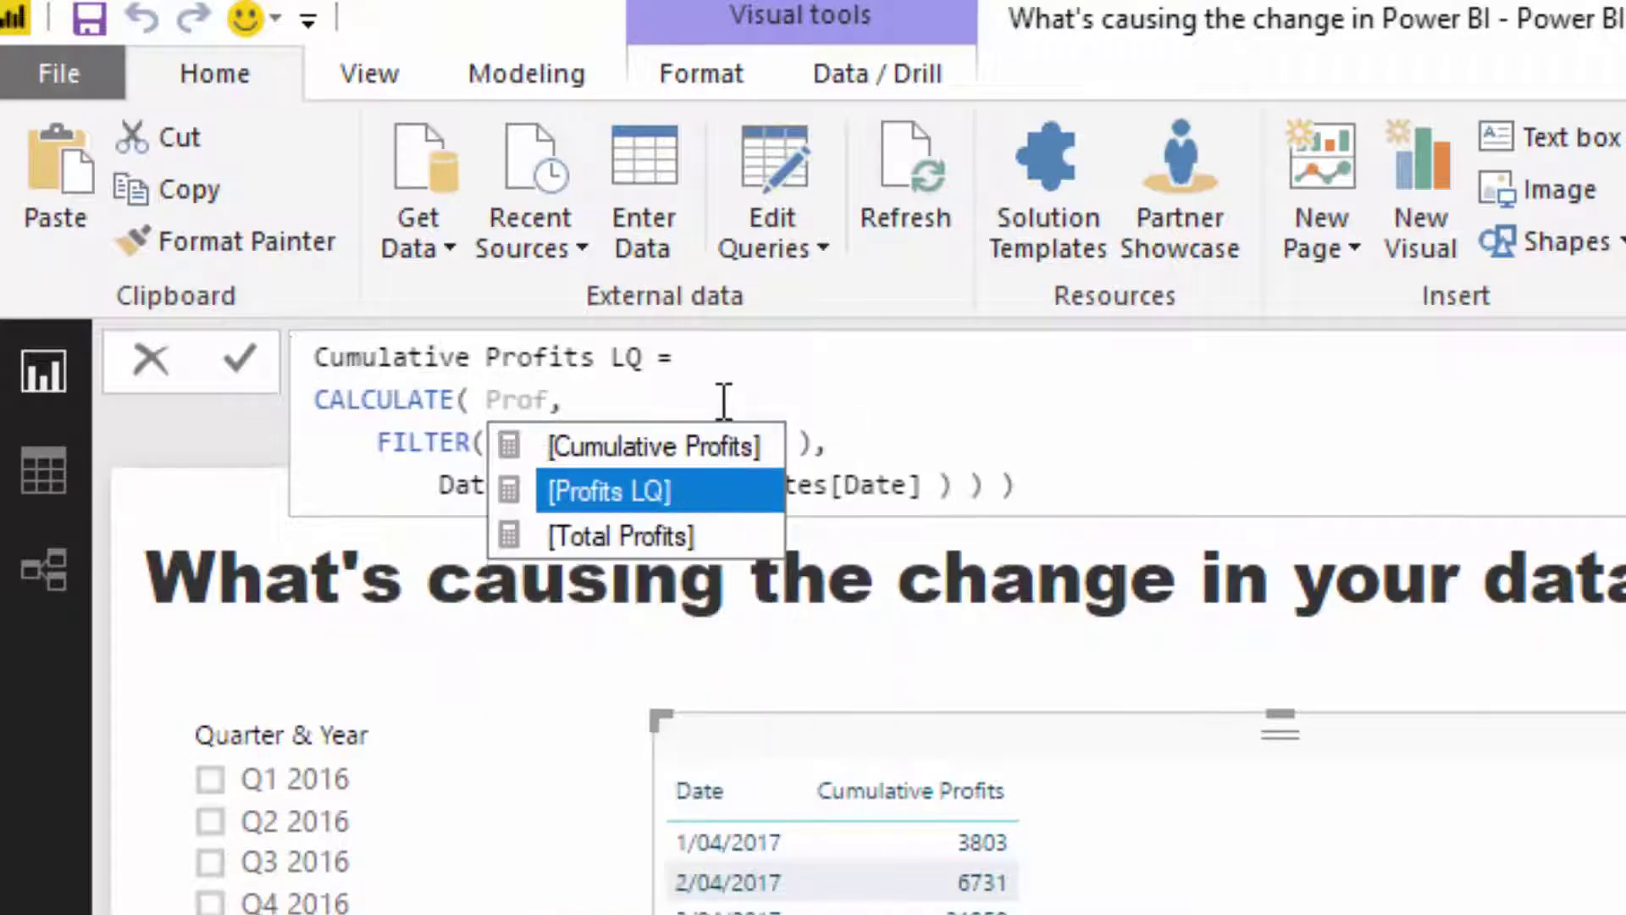
key(Tab)
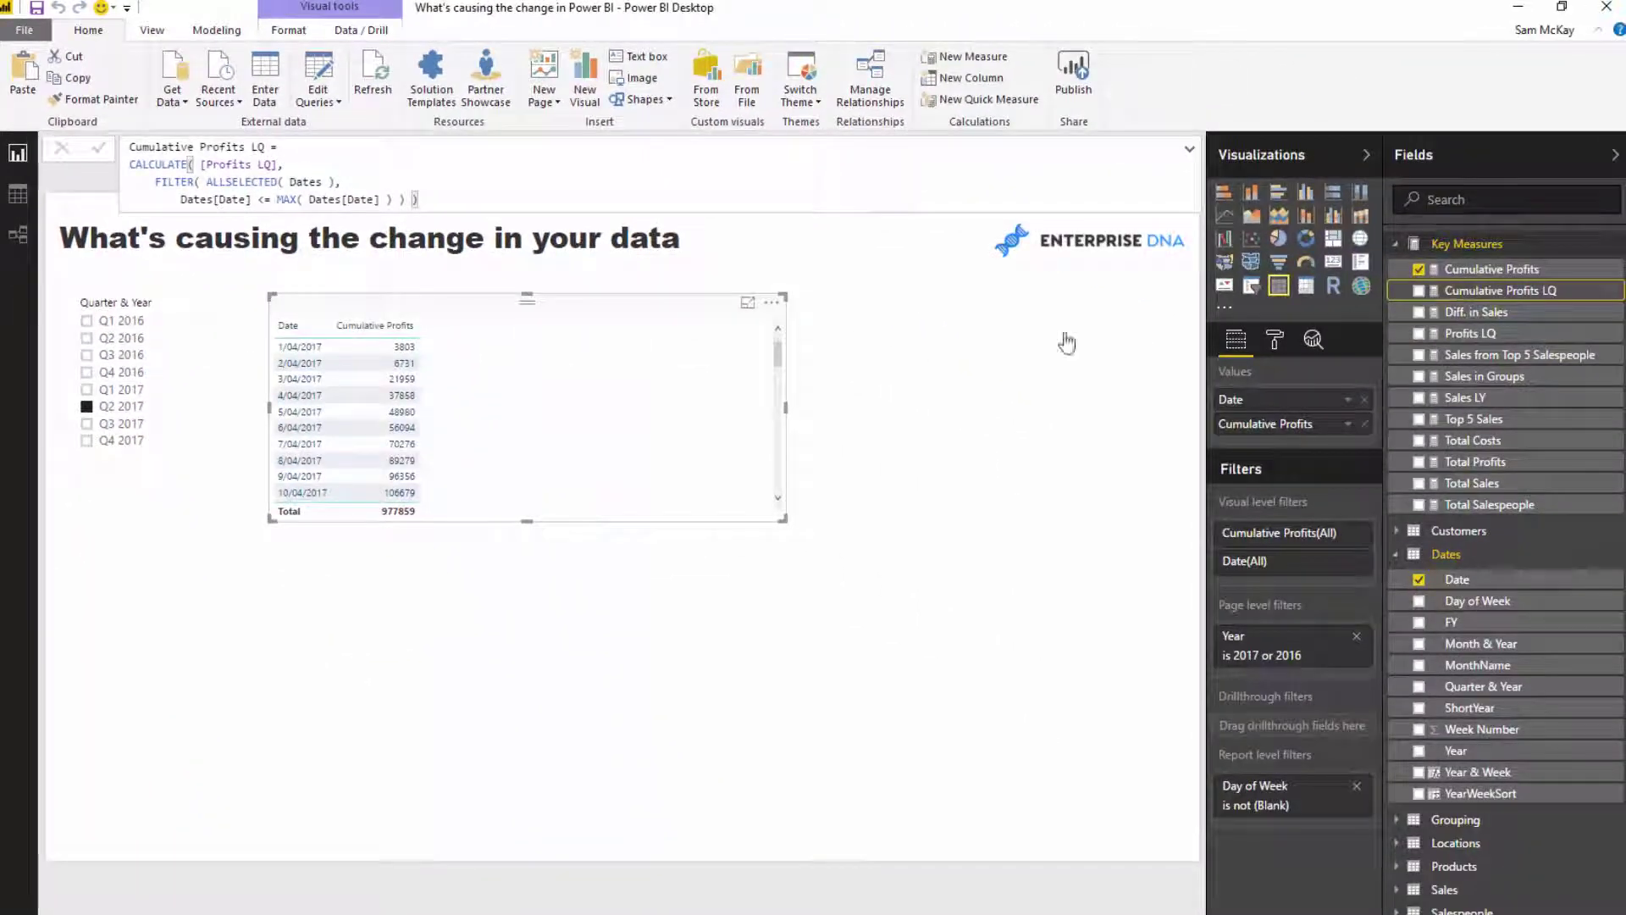
Step: Add Cumulative Profits LQ to the table and convert the table to an area chart
drag(1491, 289, 525, 406)
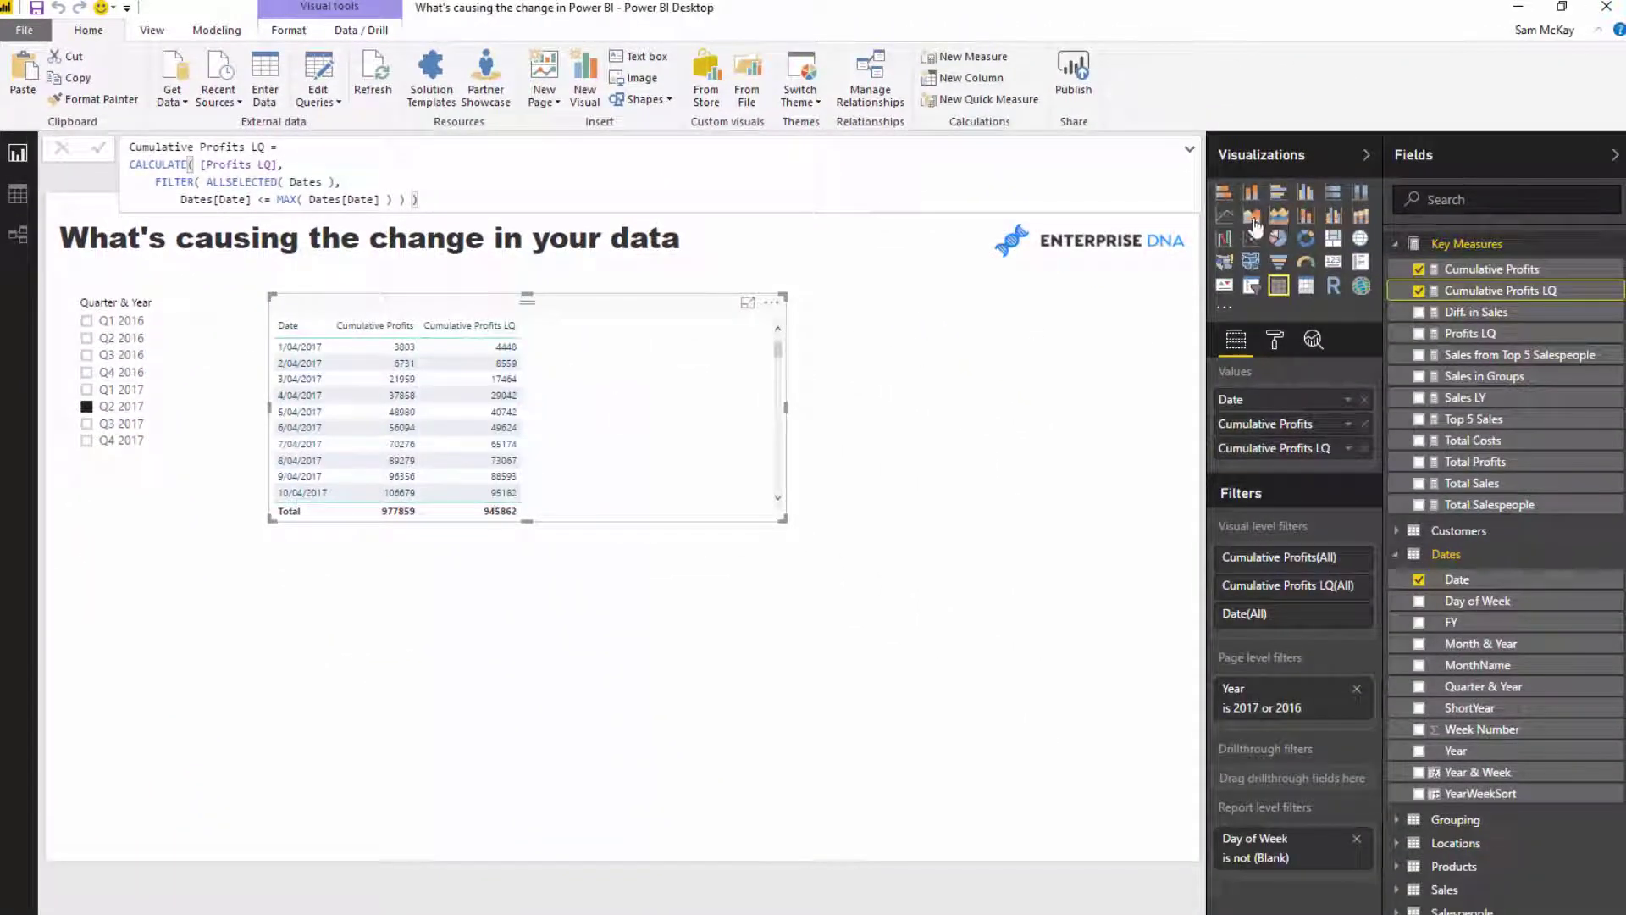
click(1254, 222)
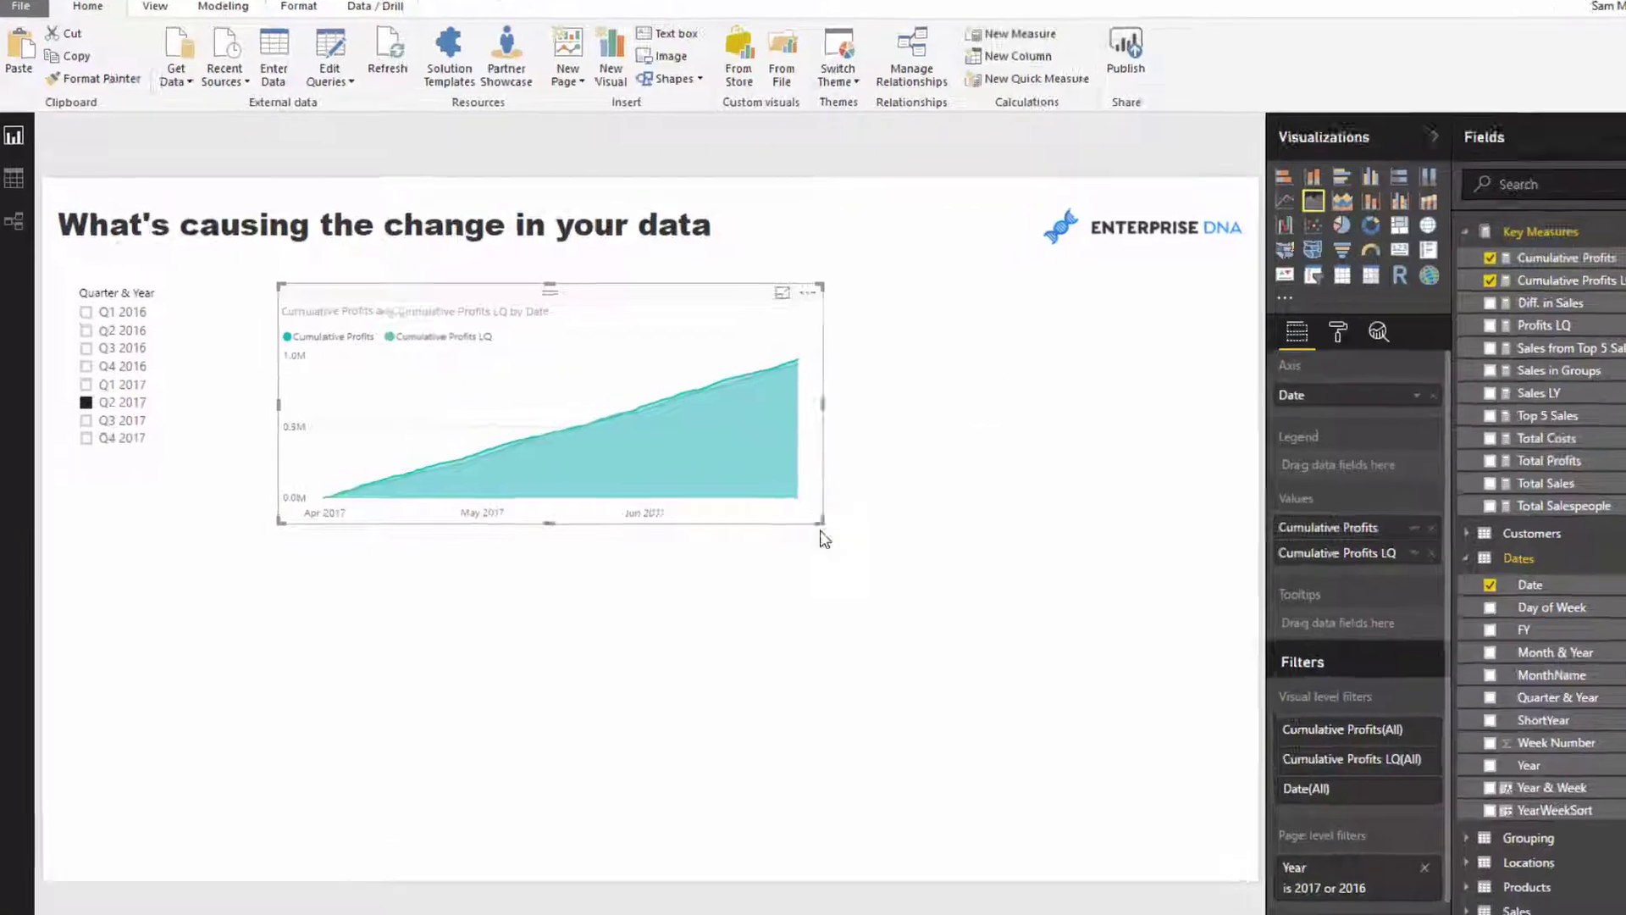
Step: Enlarge the cumulative profits area chart and line it up beside the slightly repositioned Quarter & Year slicer
drag(820, 531, 871, 644)
drag(669, 323, 598, 299)
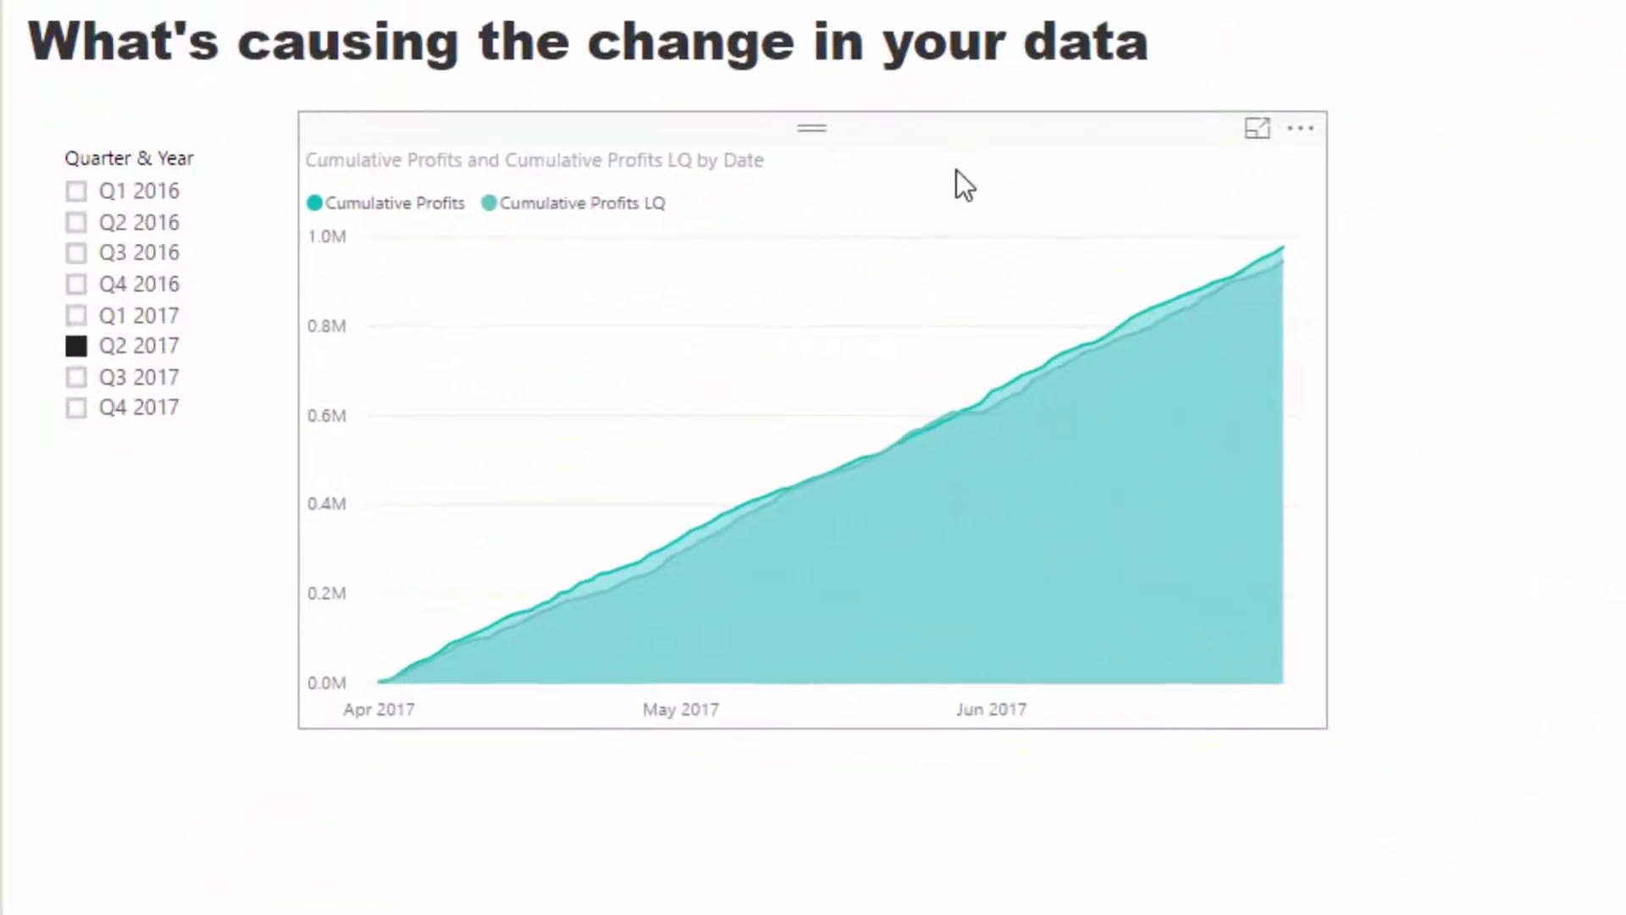
click(944, 169)
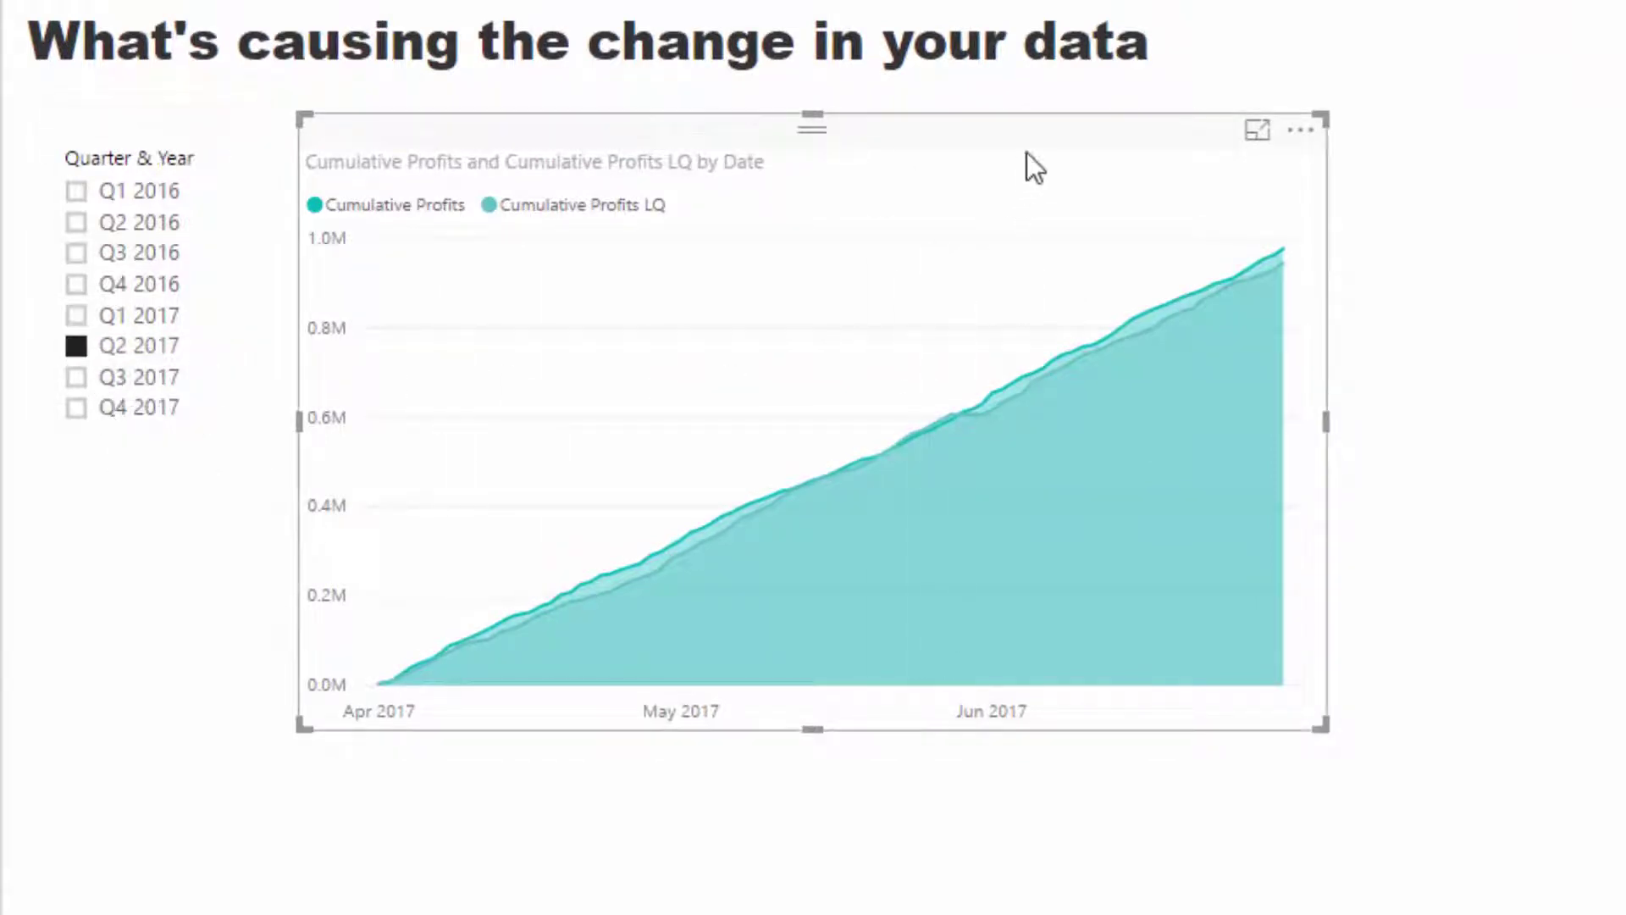
drag(126, 135, 134, 124)
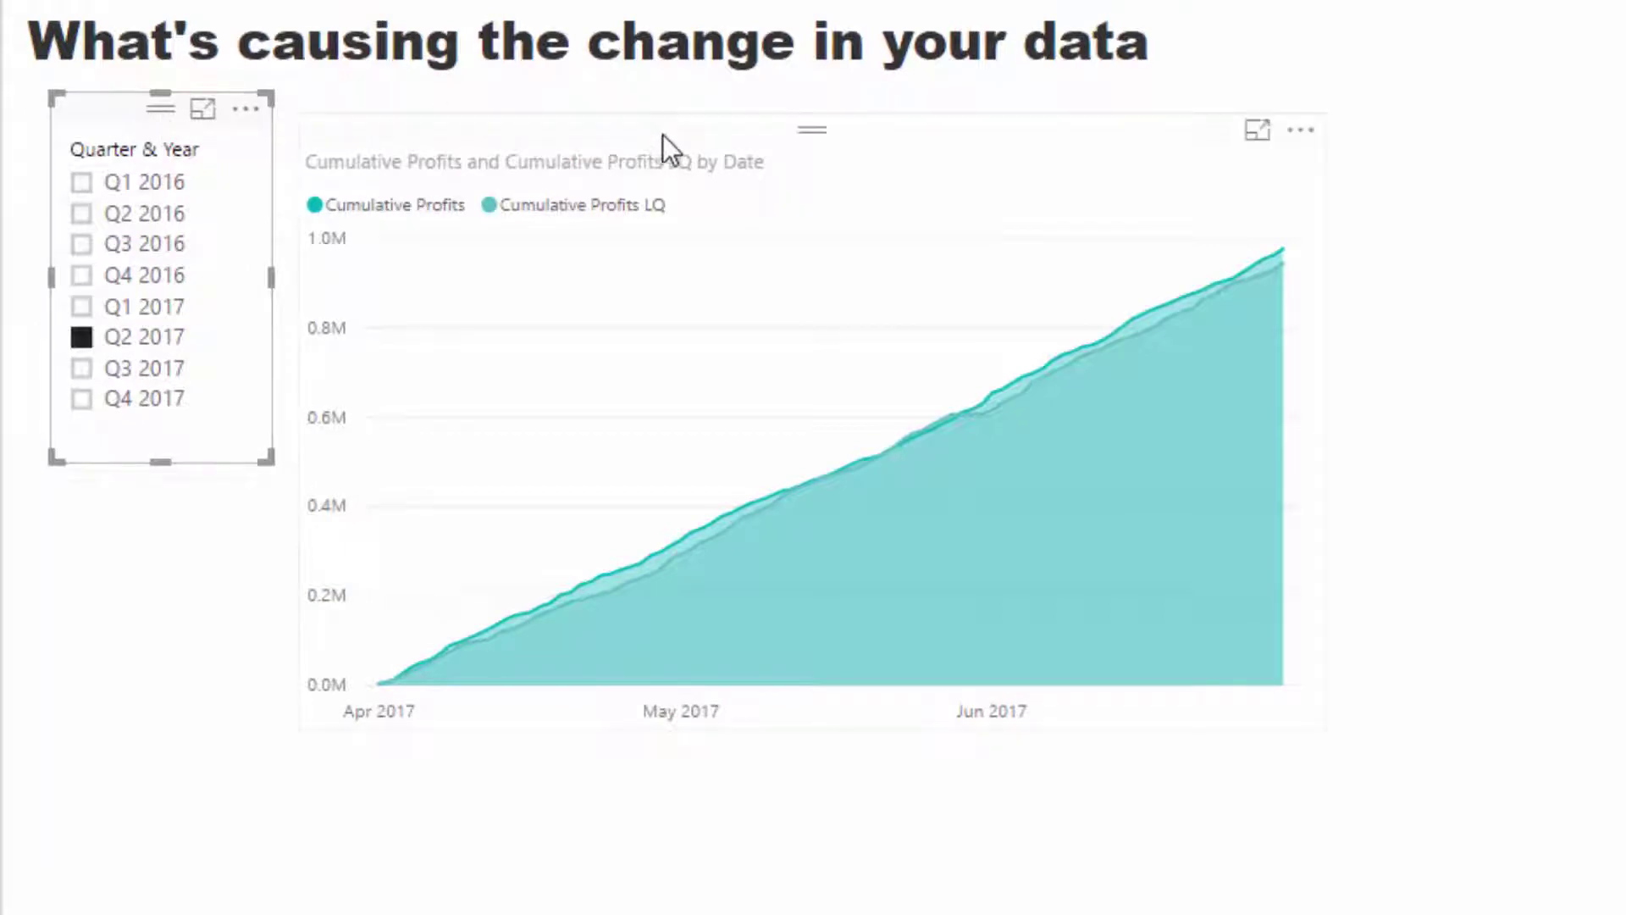
drag(673, 134, 661, 126)
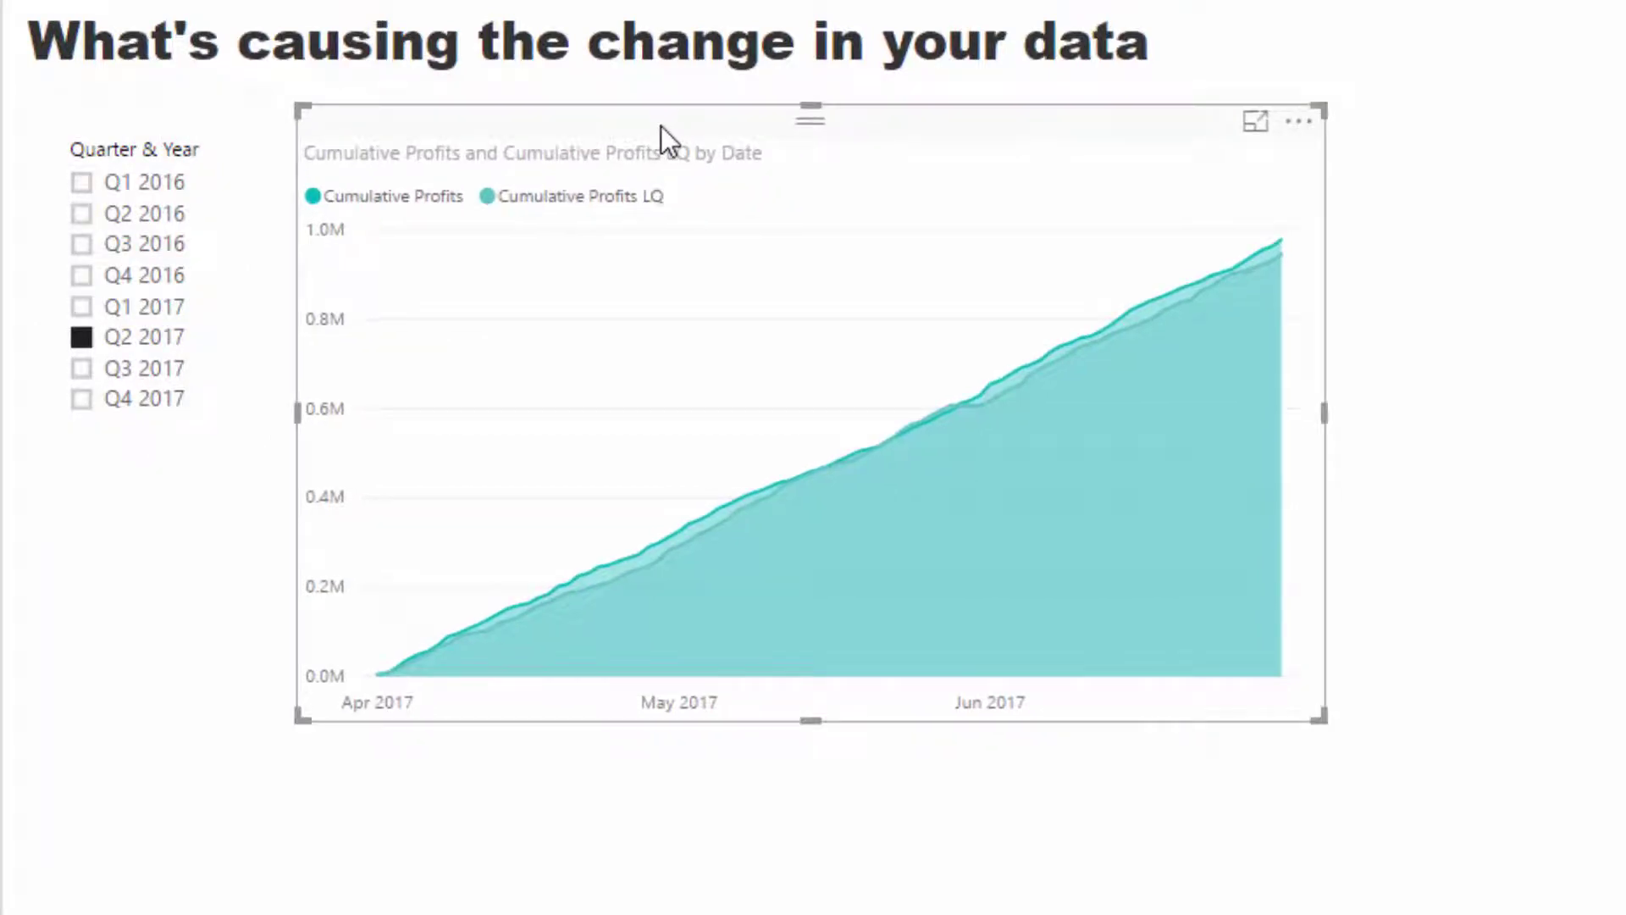
drag(1319, 717, 1310, 748)
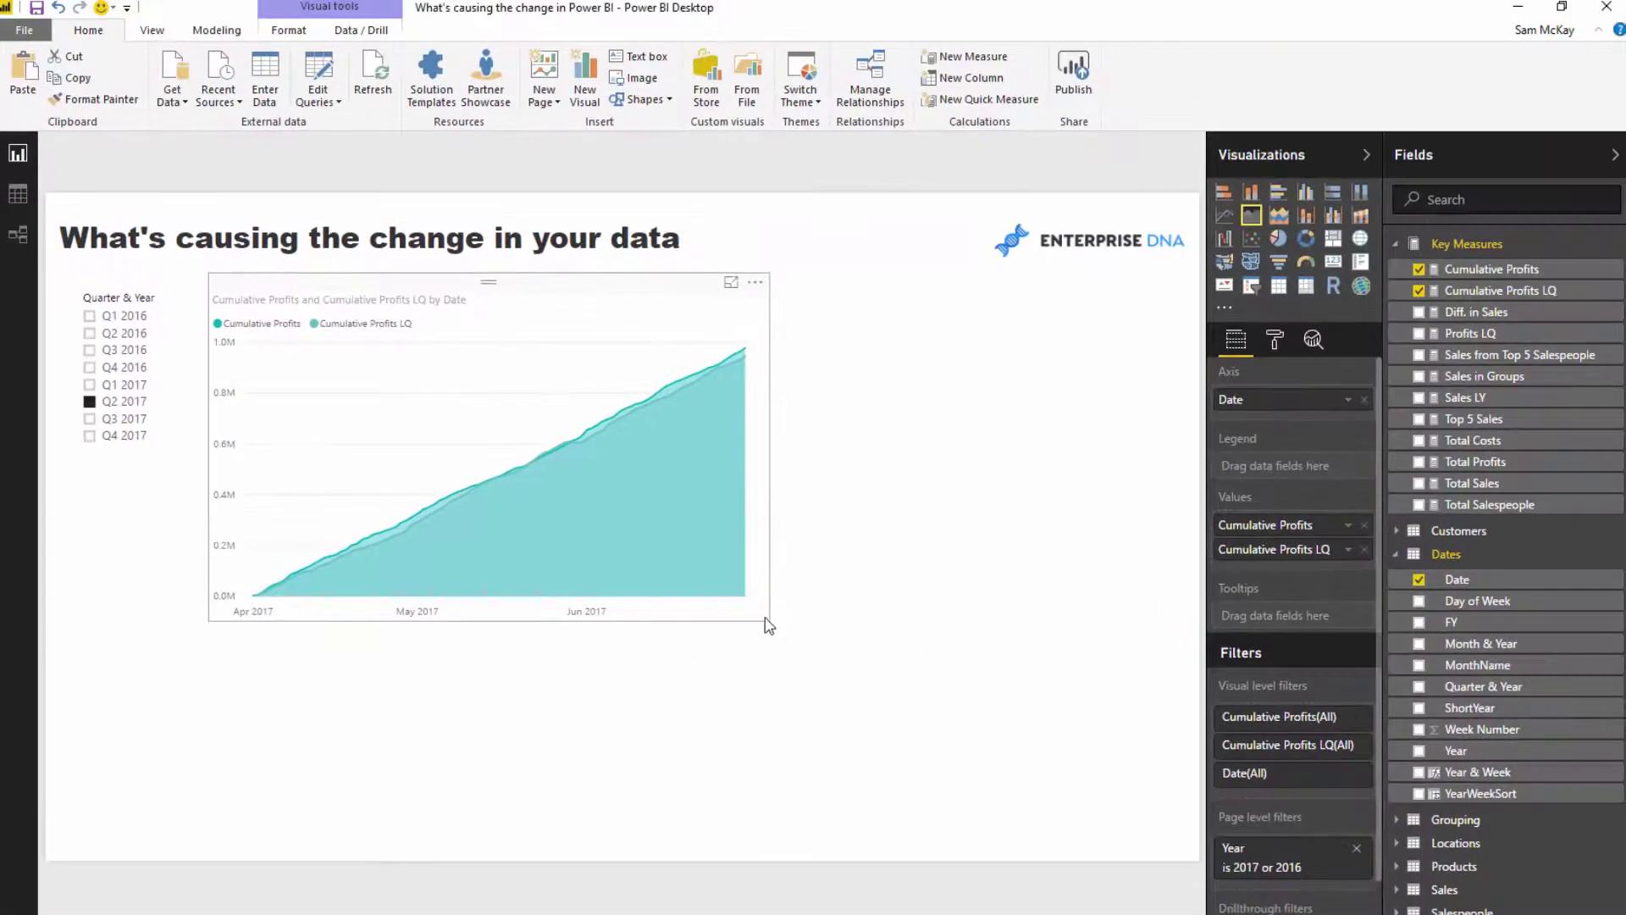
Step: Create a new measure in Key Measures named Cumulative Diff. in Profits
click(1080, 478)
click(1491, 269)
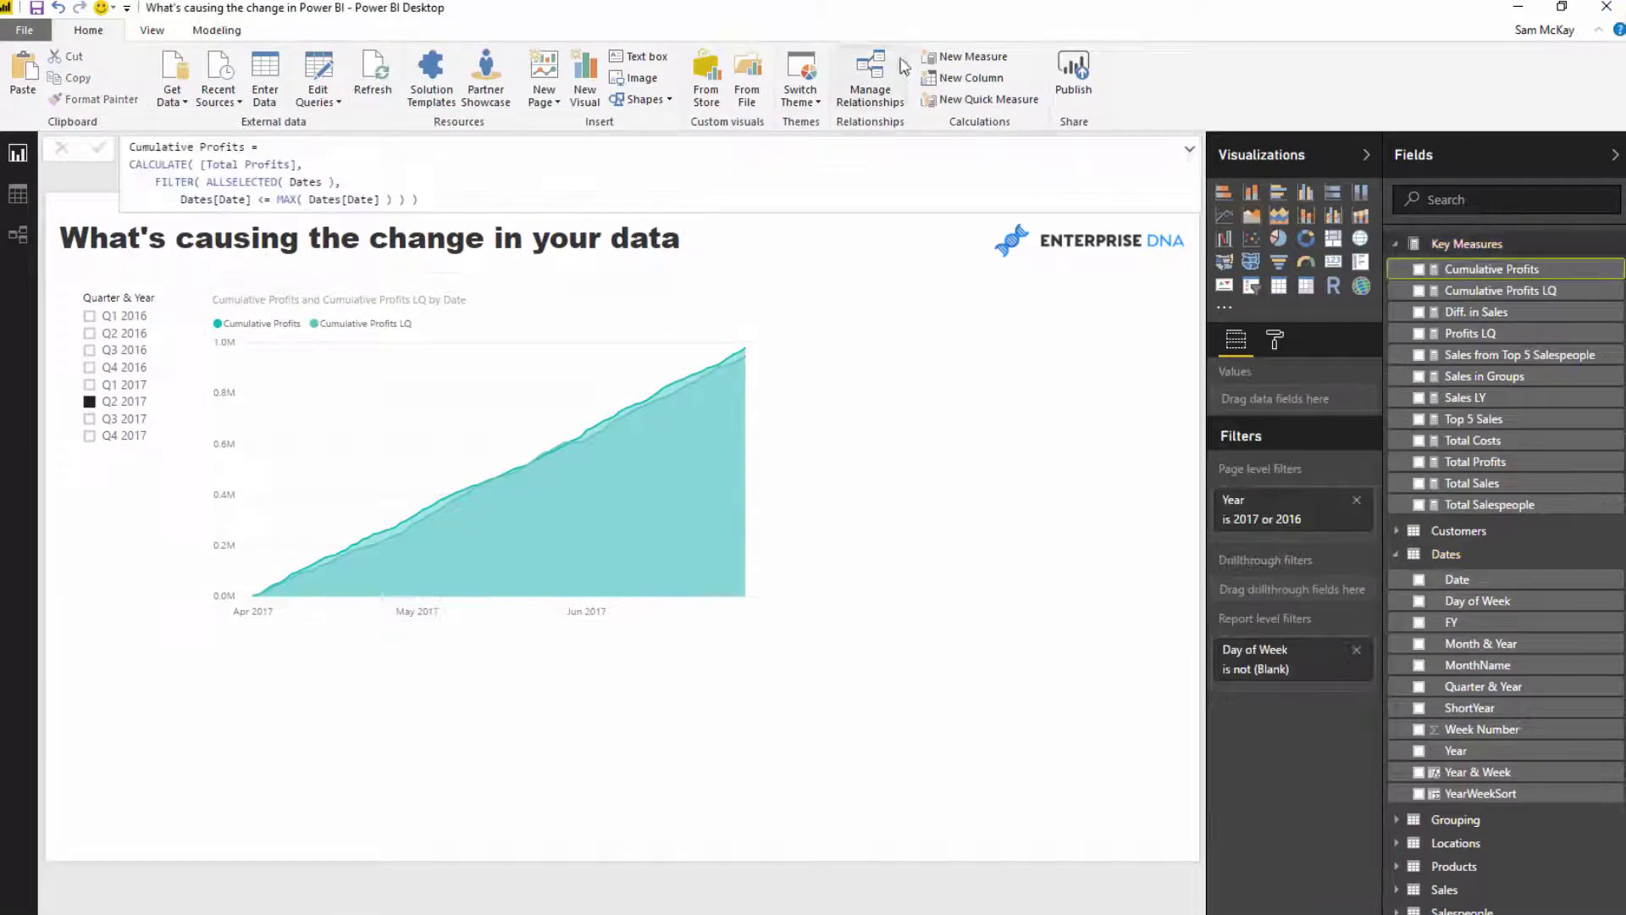
click(973, 57)
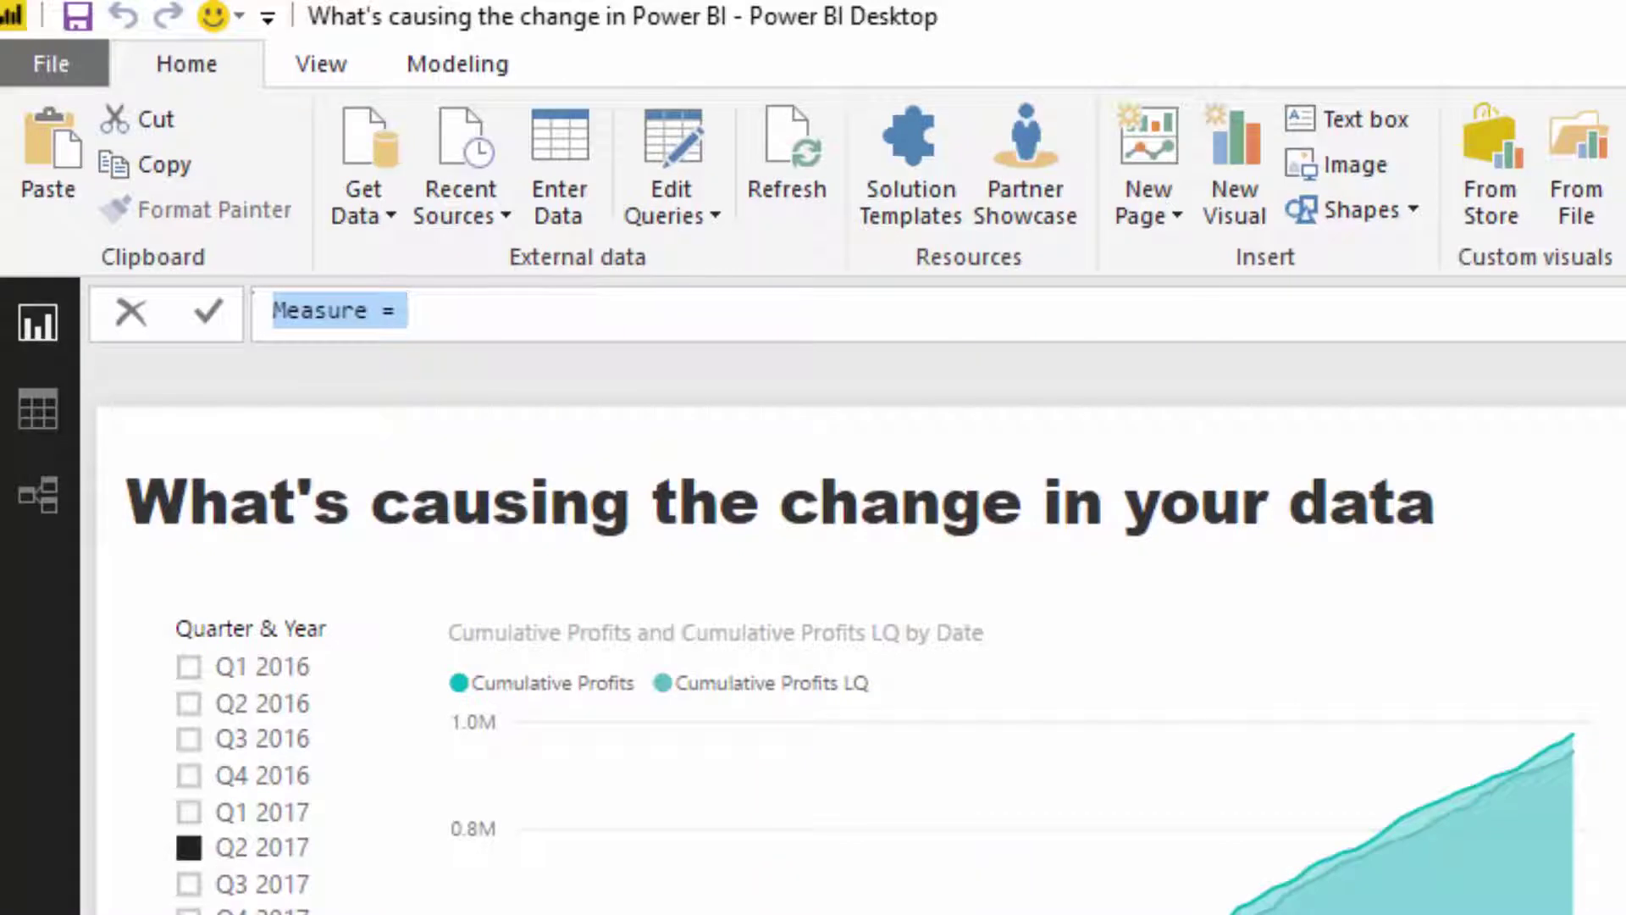
text(Diff)
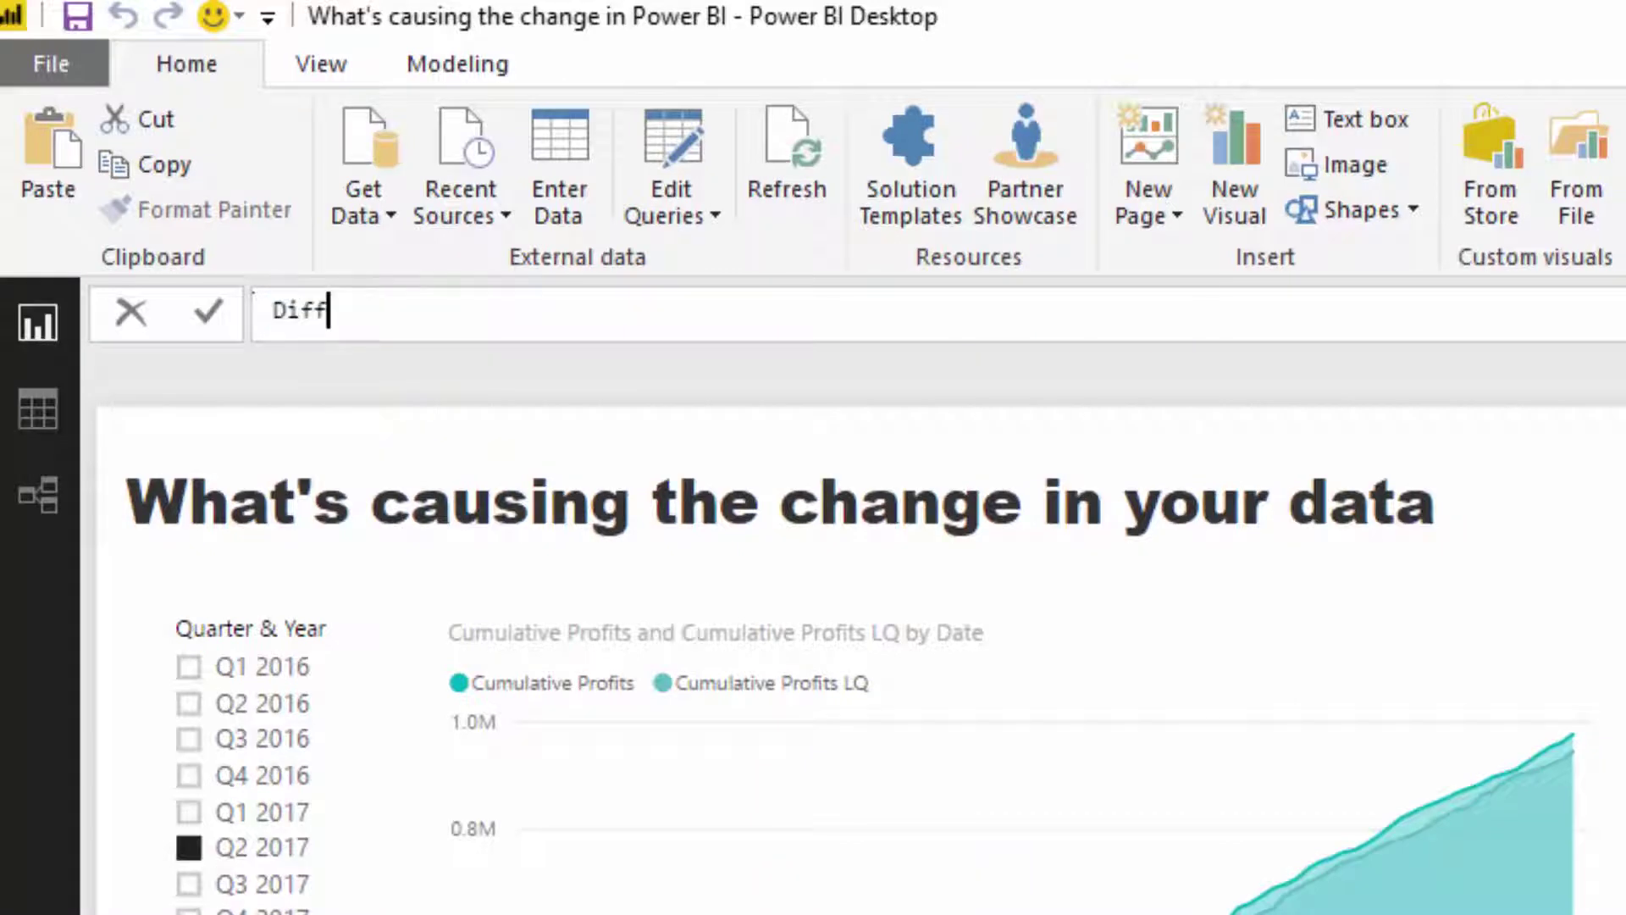
text(Cumulative D)
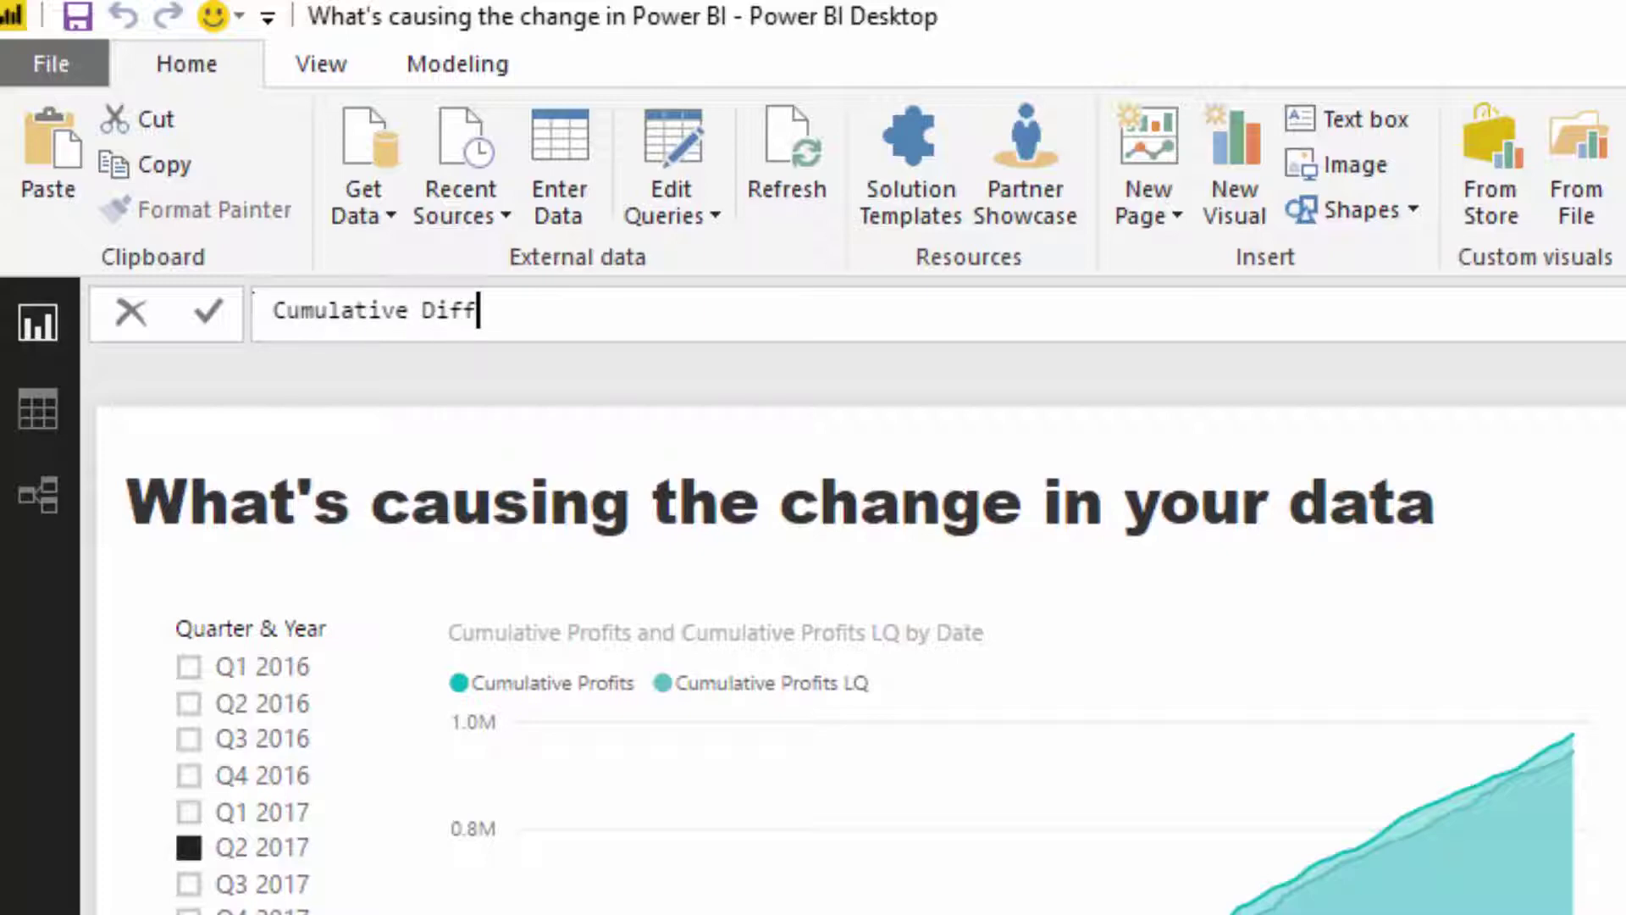
text(iff. in Profits)
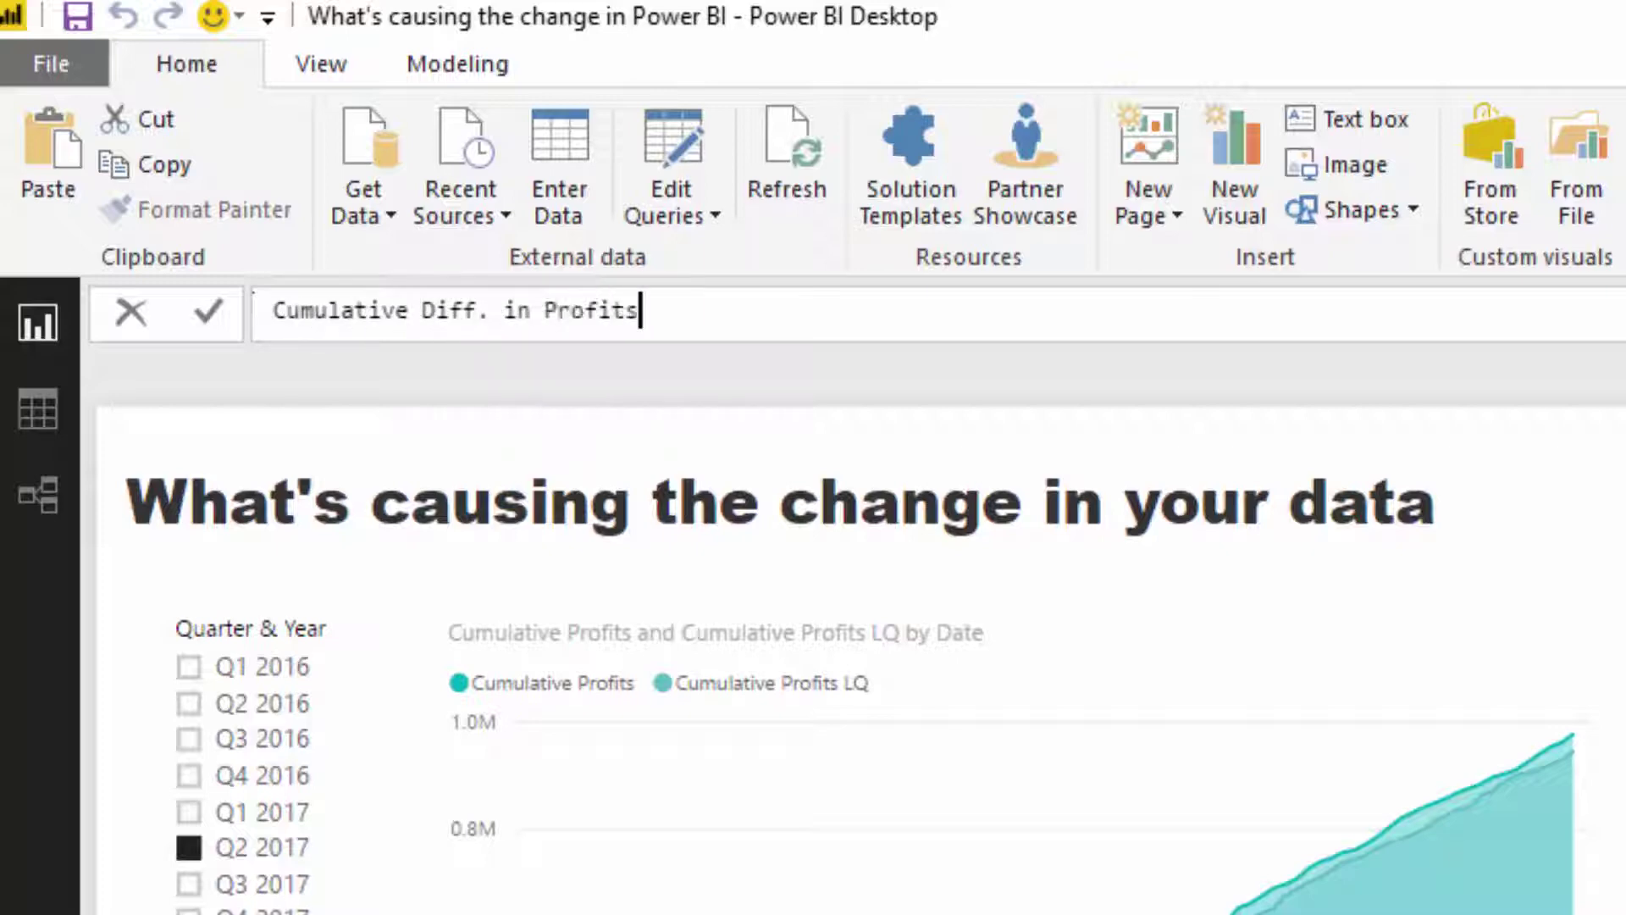
Step: Define the Cumulative Diff. in Profits measure as [Cumulative Profits] - [Cumulative Profits LQ]
text( = [Cum)
key(Tab)
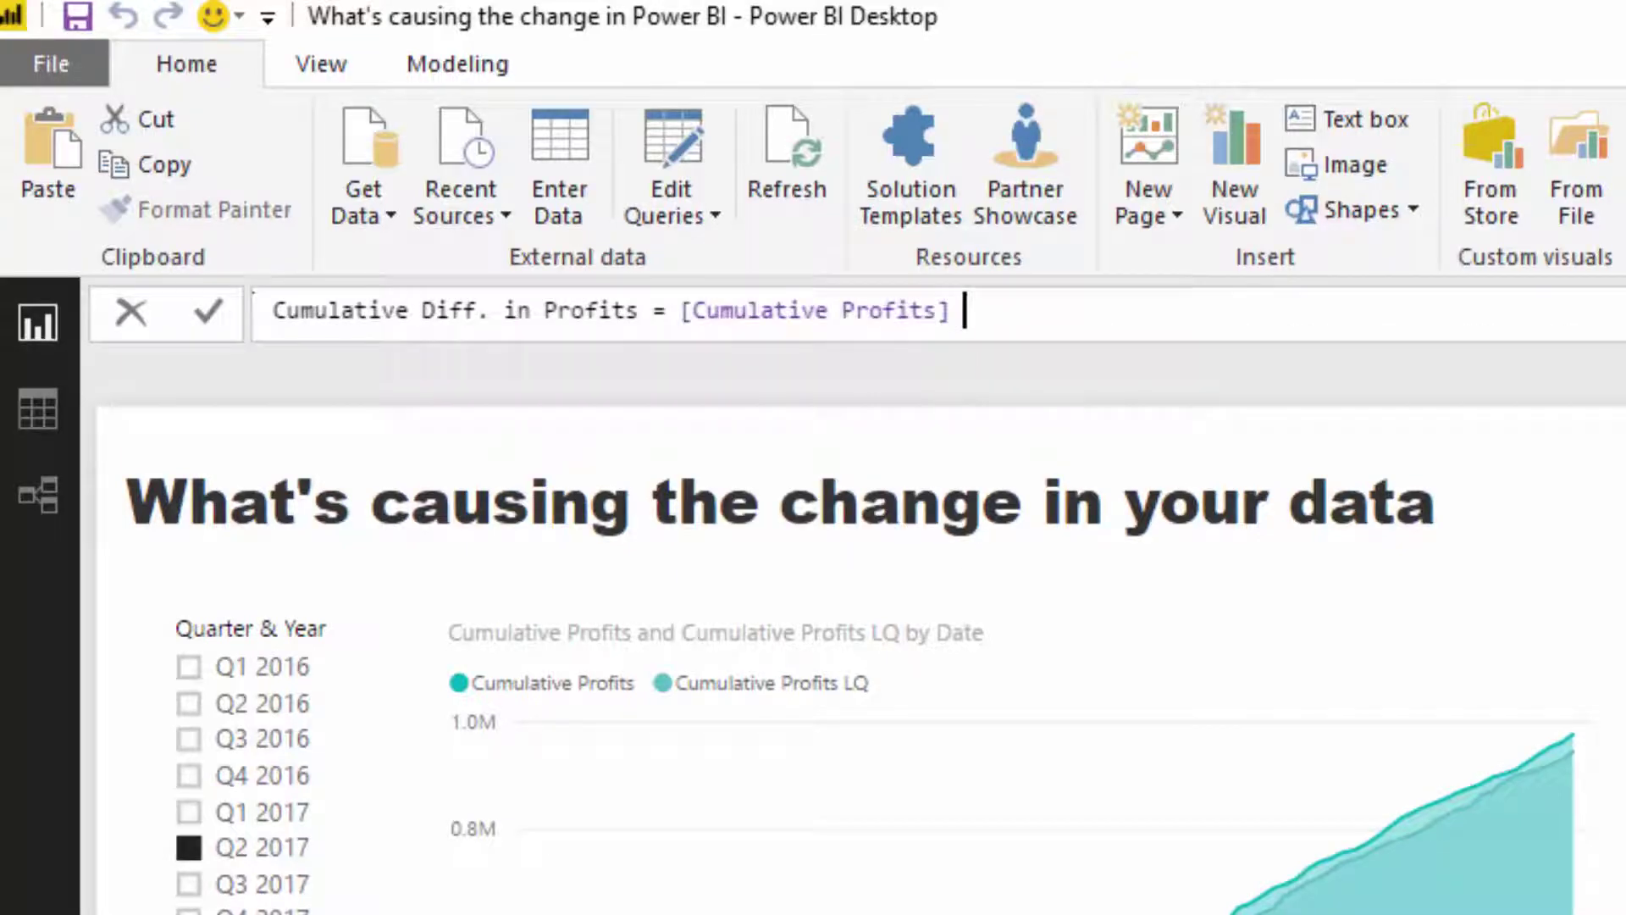
text(- [Cum)
key(Down)
key(Tab)
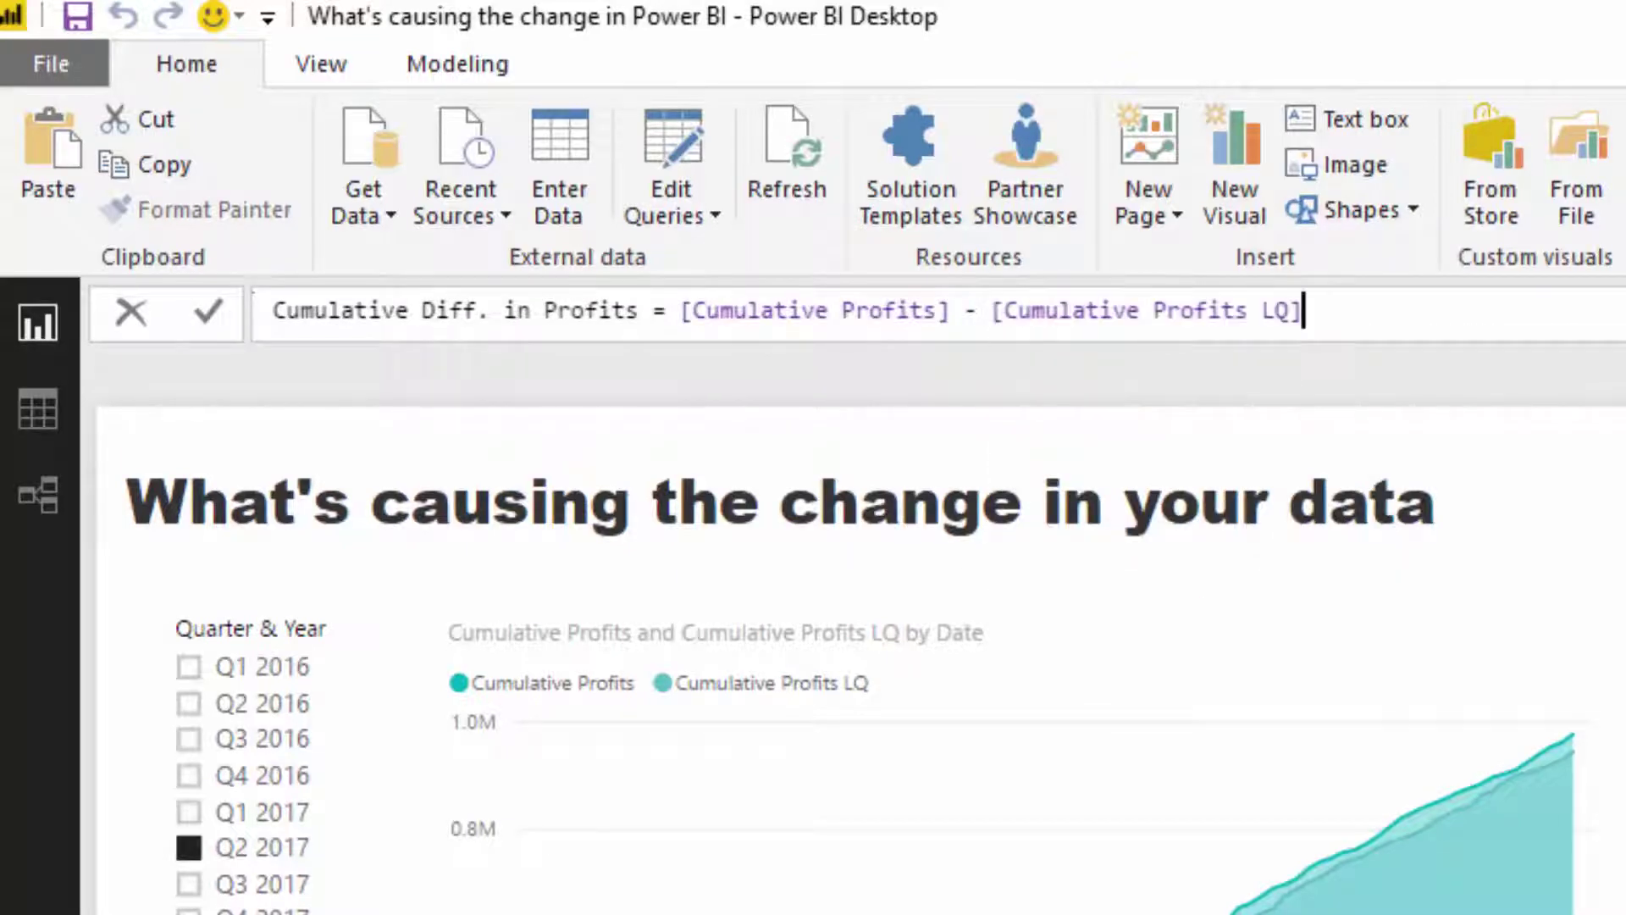
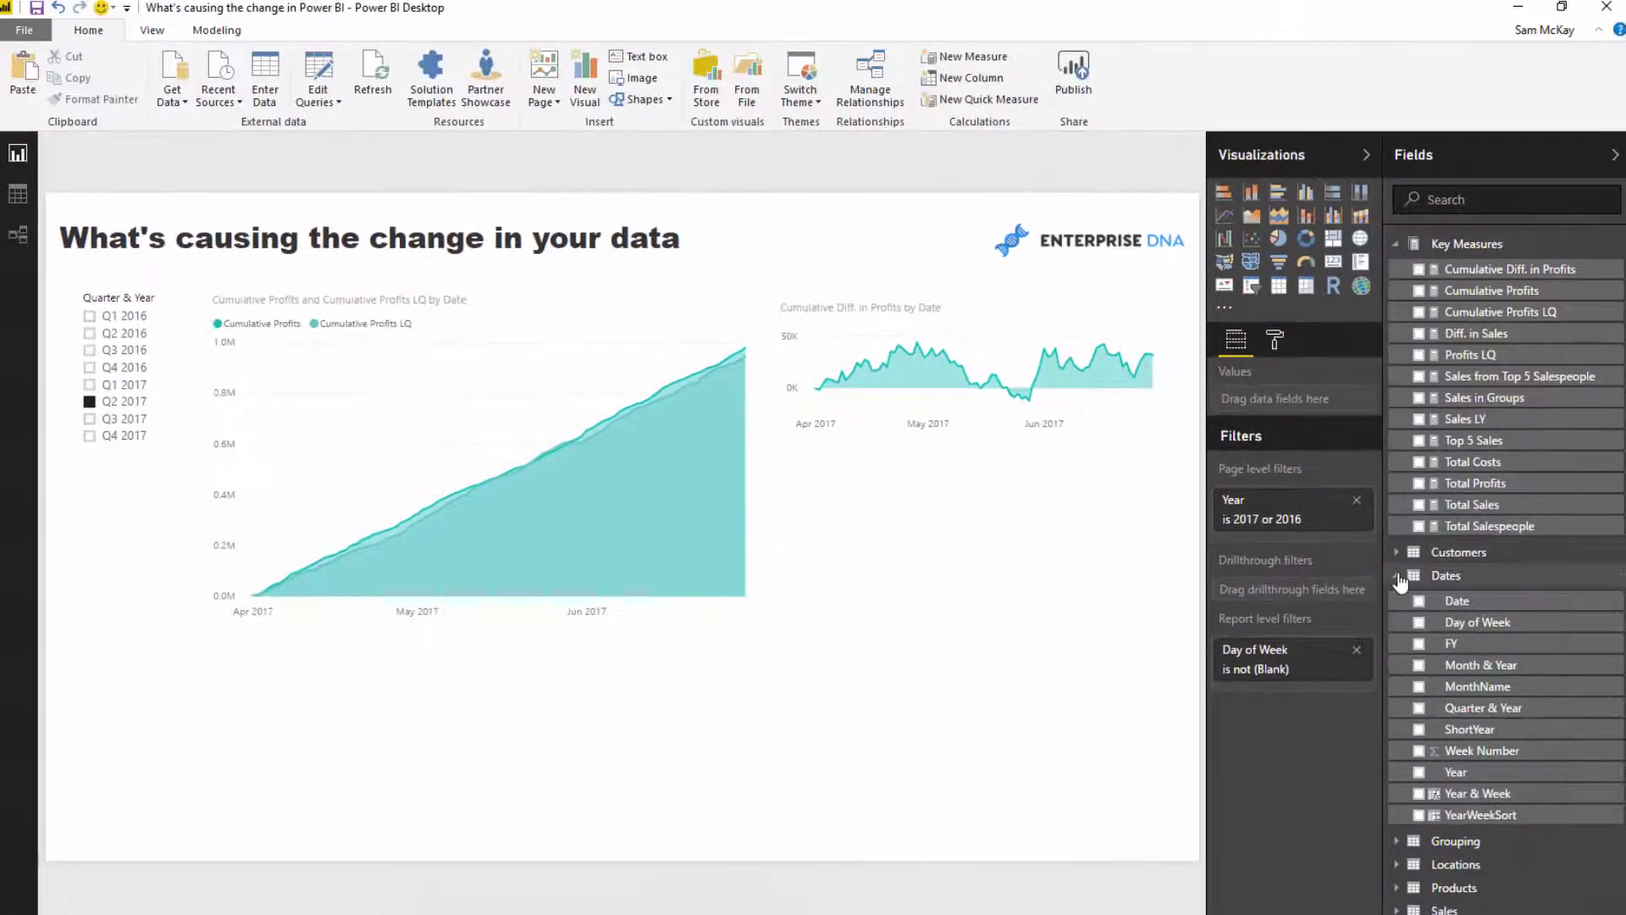
Step: Add a Customer Name table to the page and place it below the Cumulative Diff. in Profits chart
click(1549, 556)
click(1550, 182)
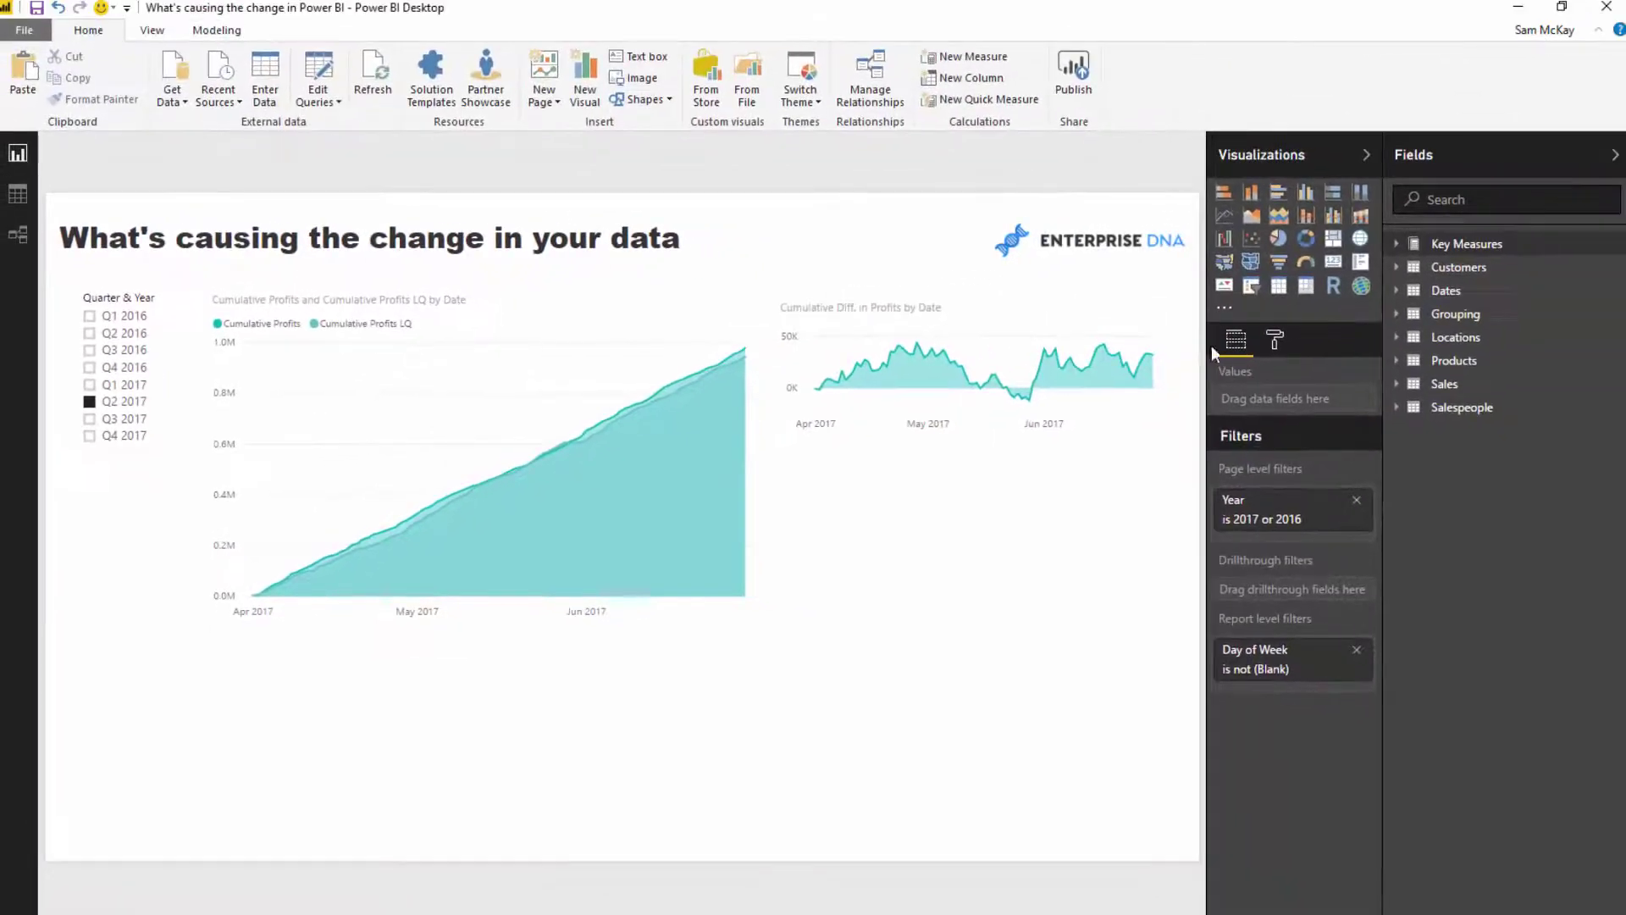
click(1400, 266)
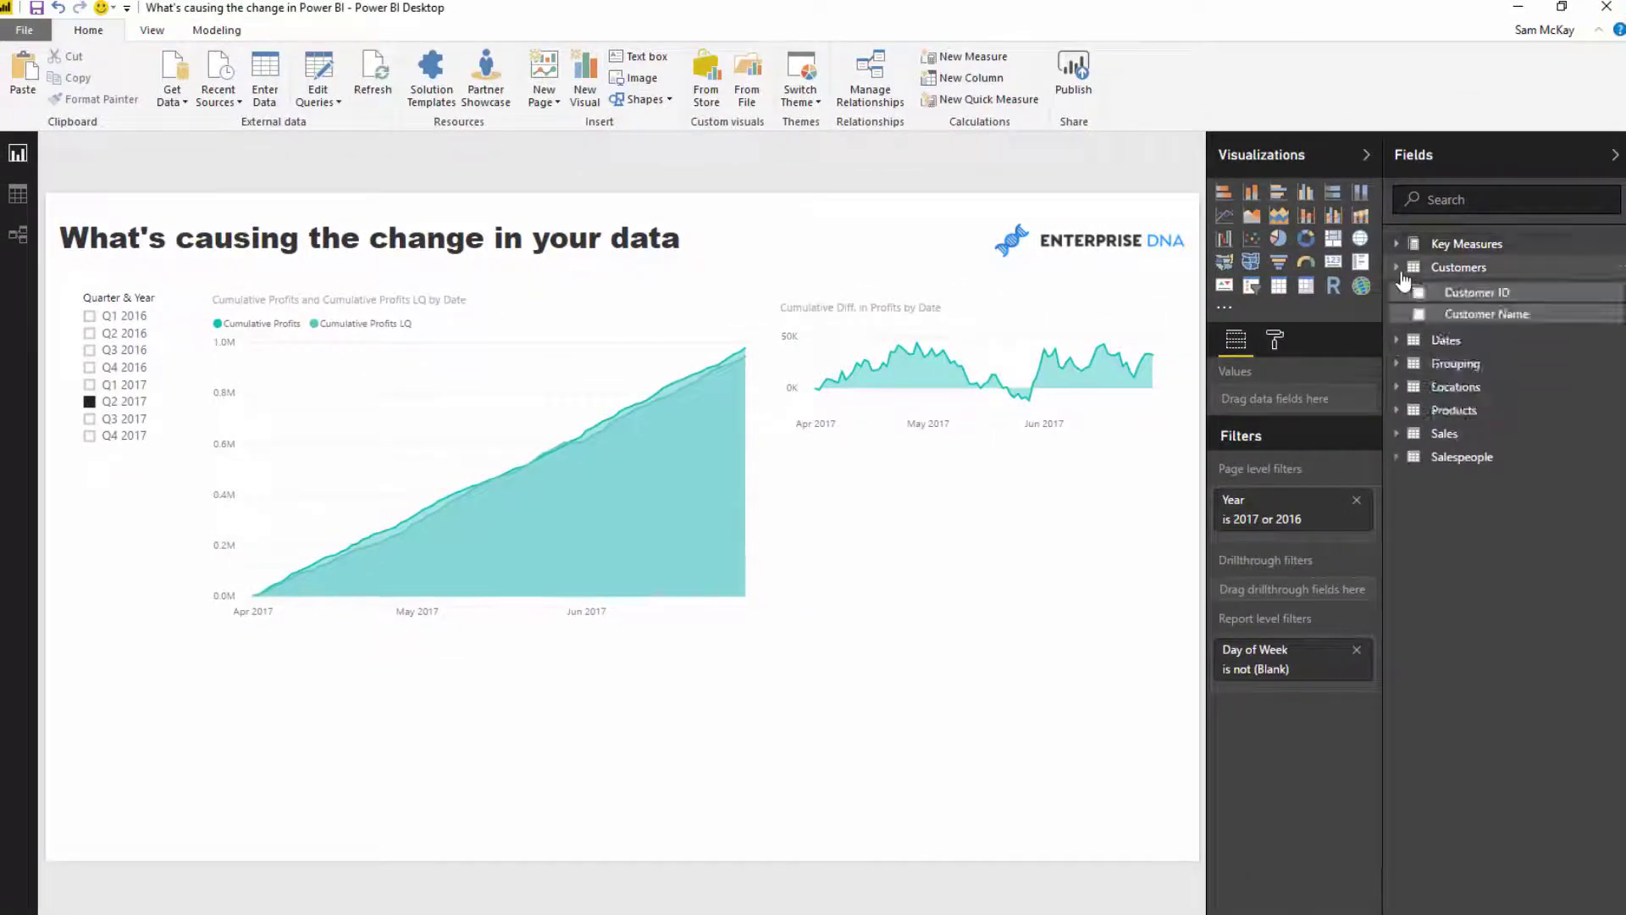
drag(1463, 316, 931, 542)
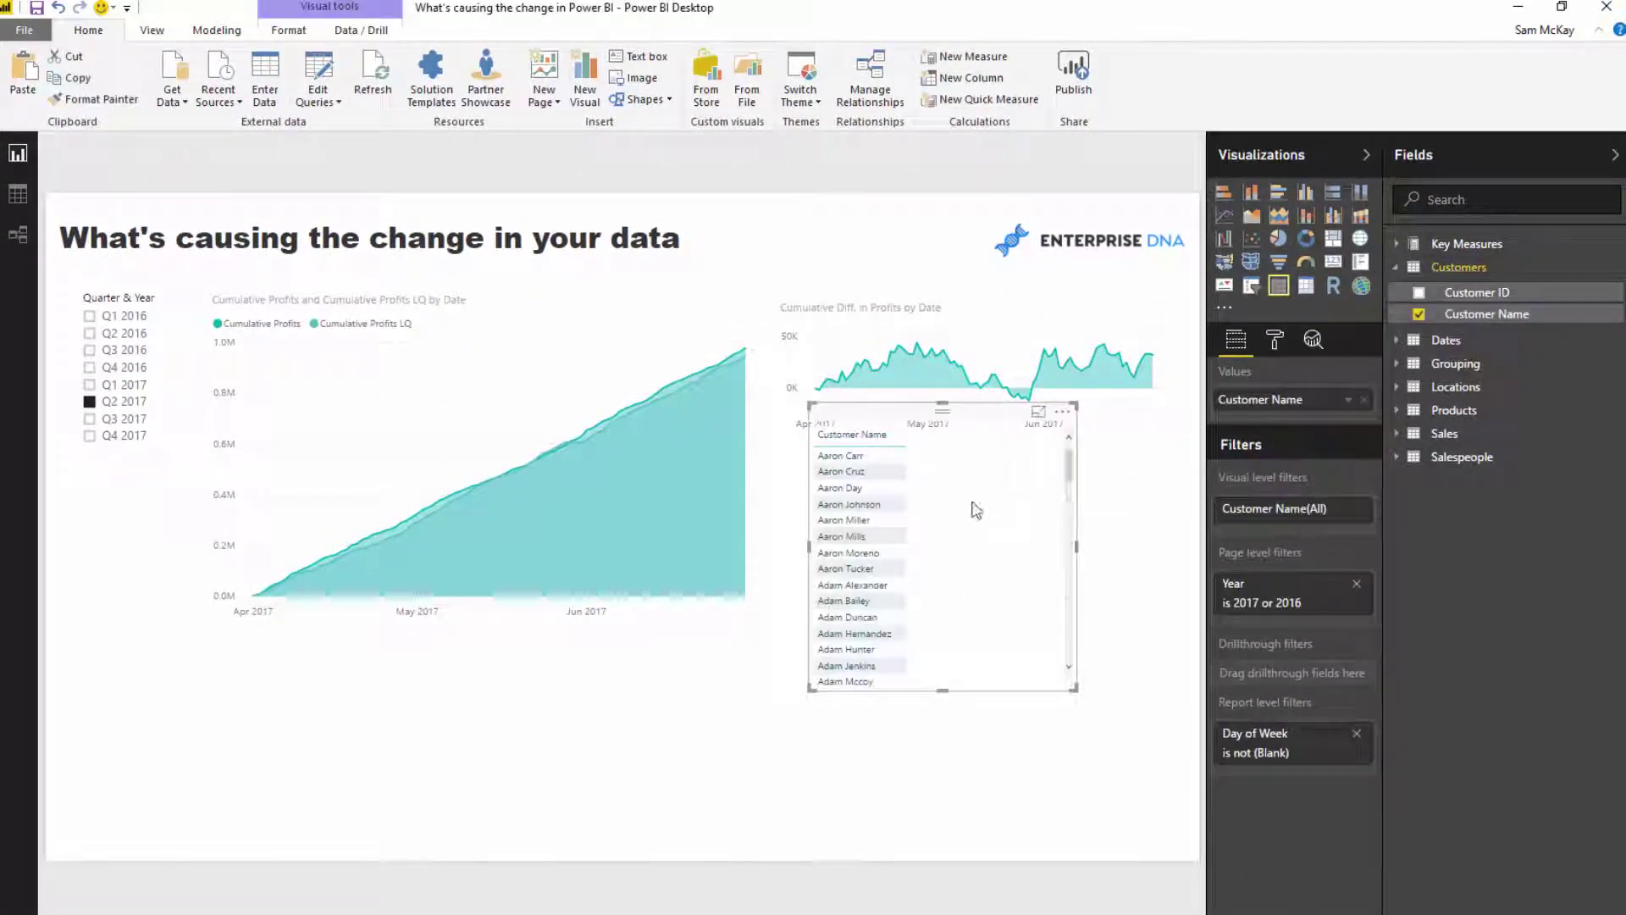
drag(988, 424, 976, 492)
click(1440, 245)
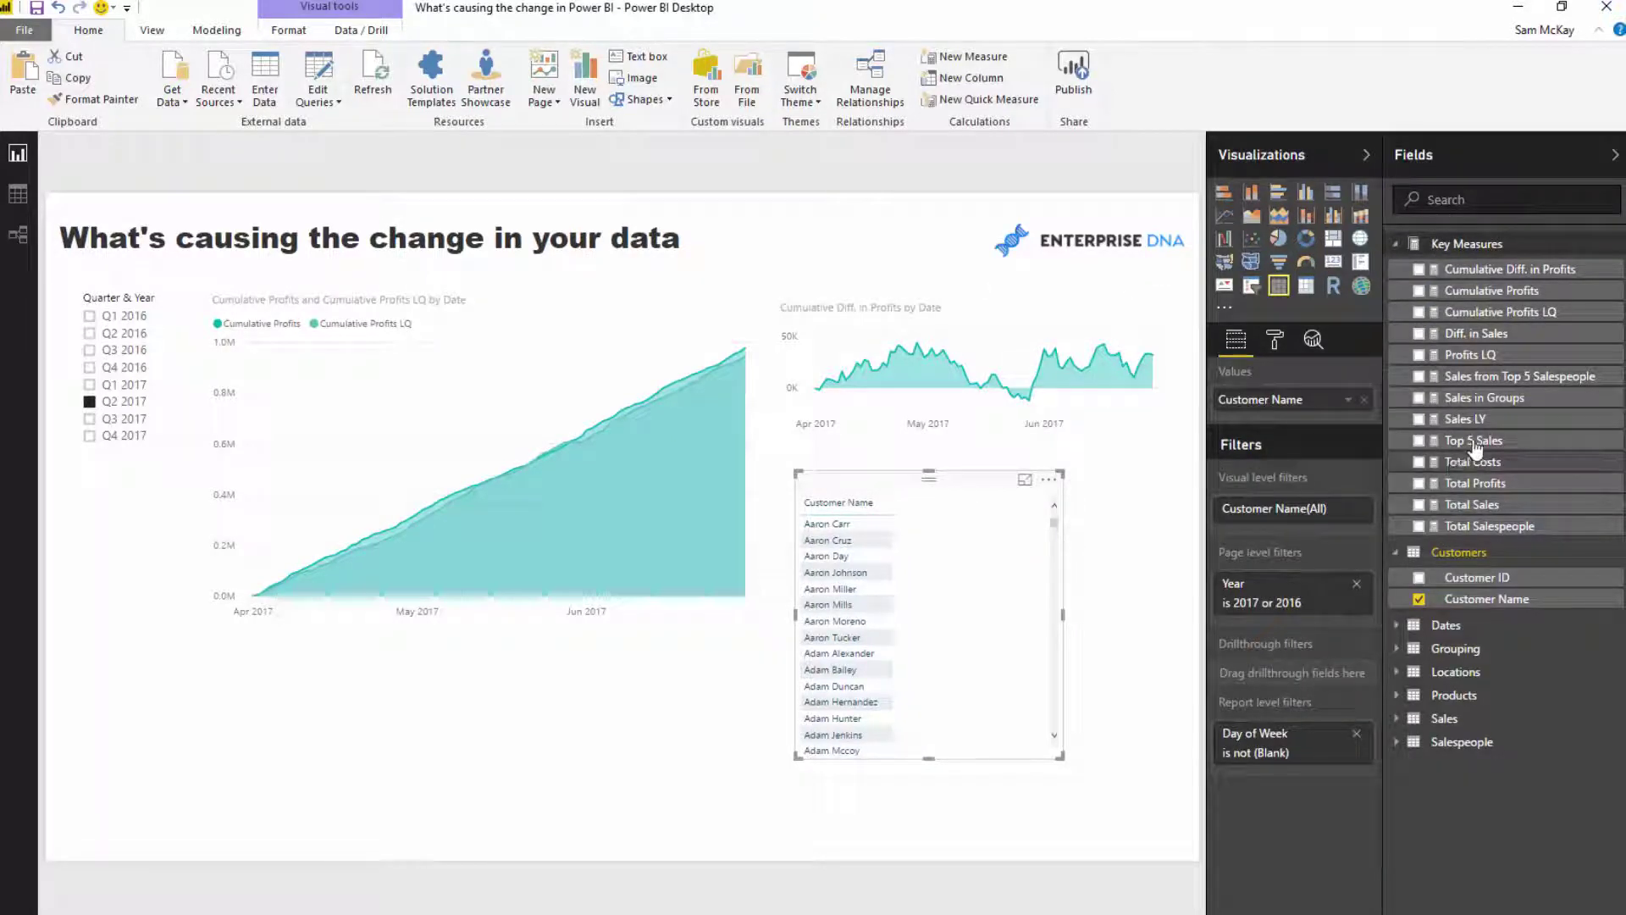
drag(1446, 512, 1300, 423)
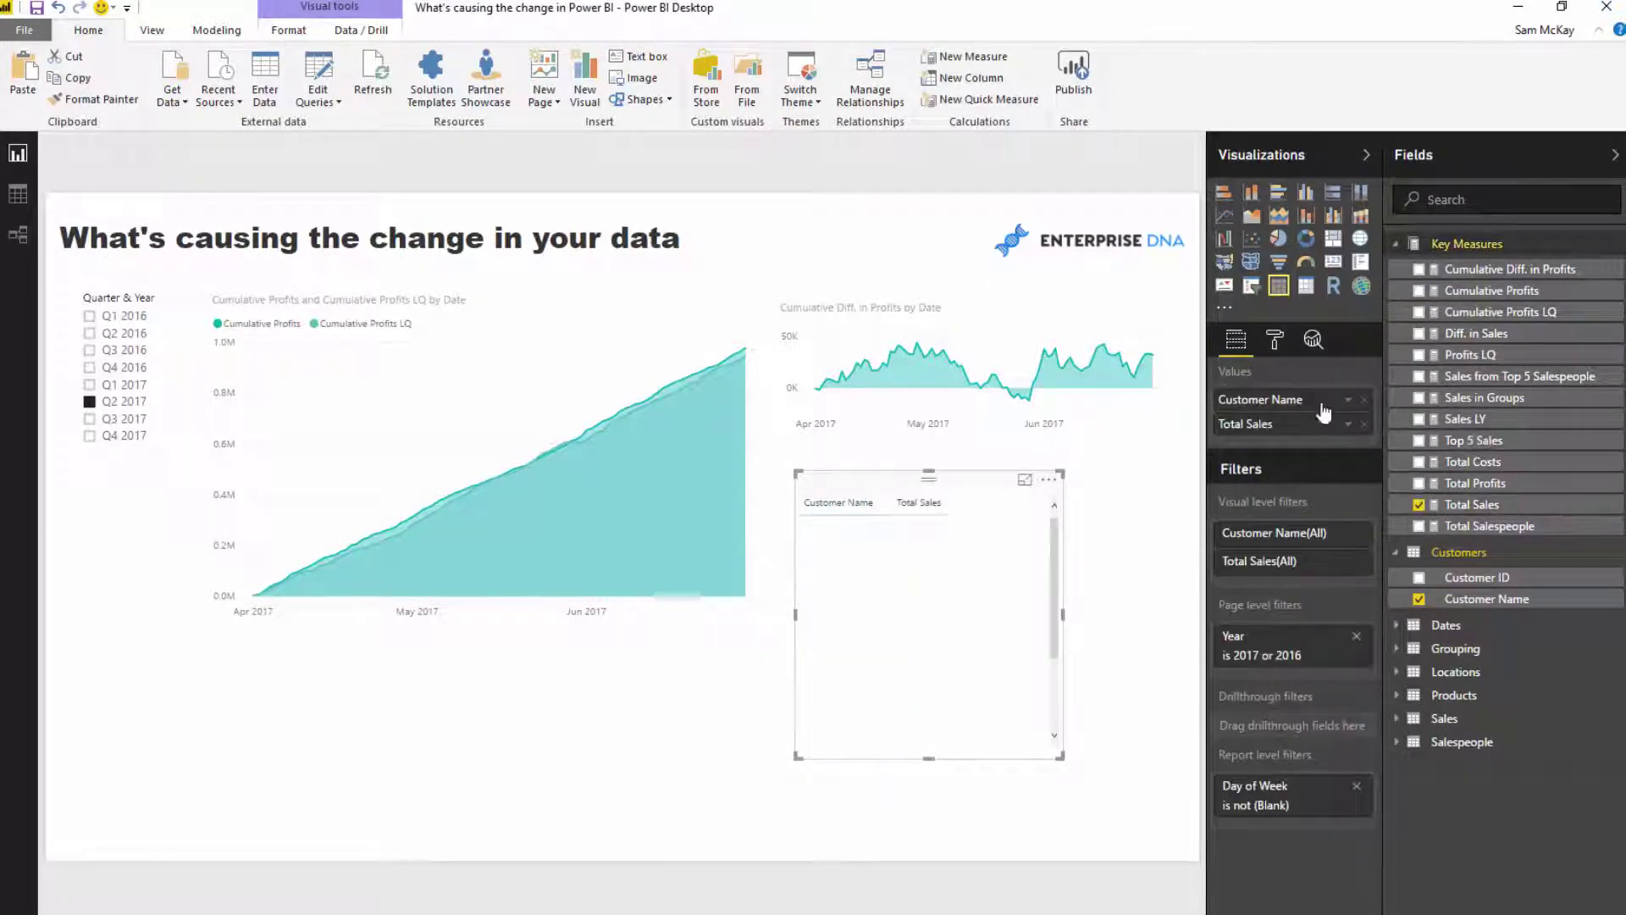
click(1348, 423)
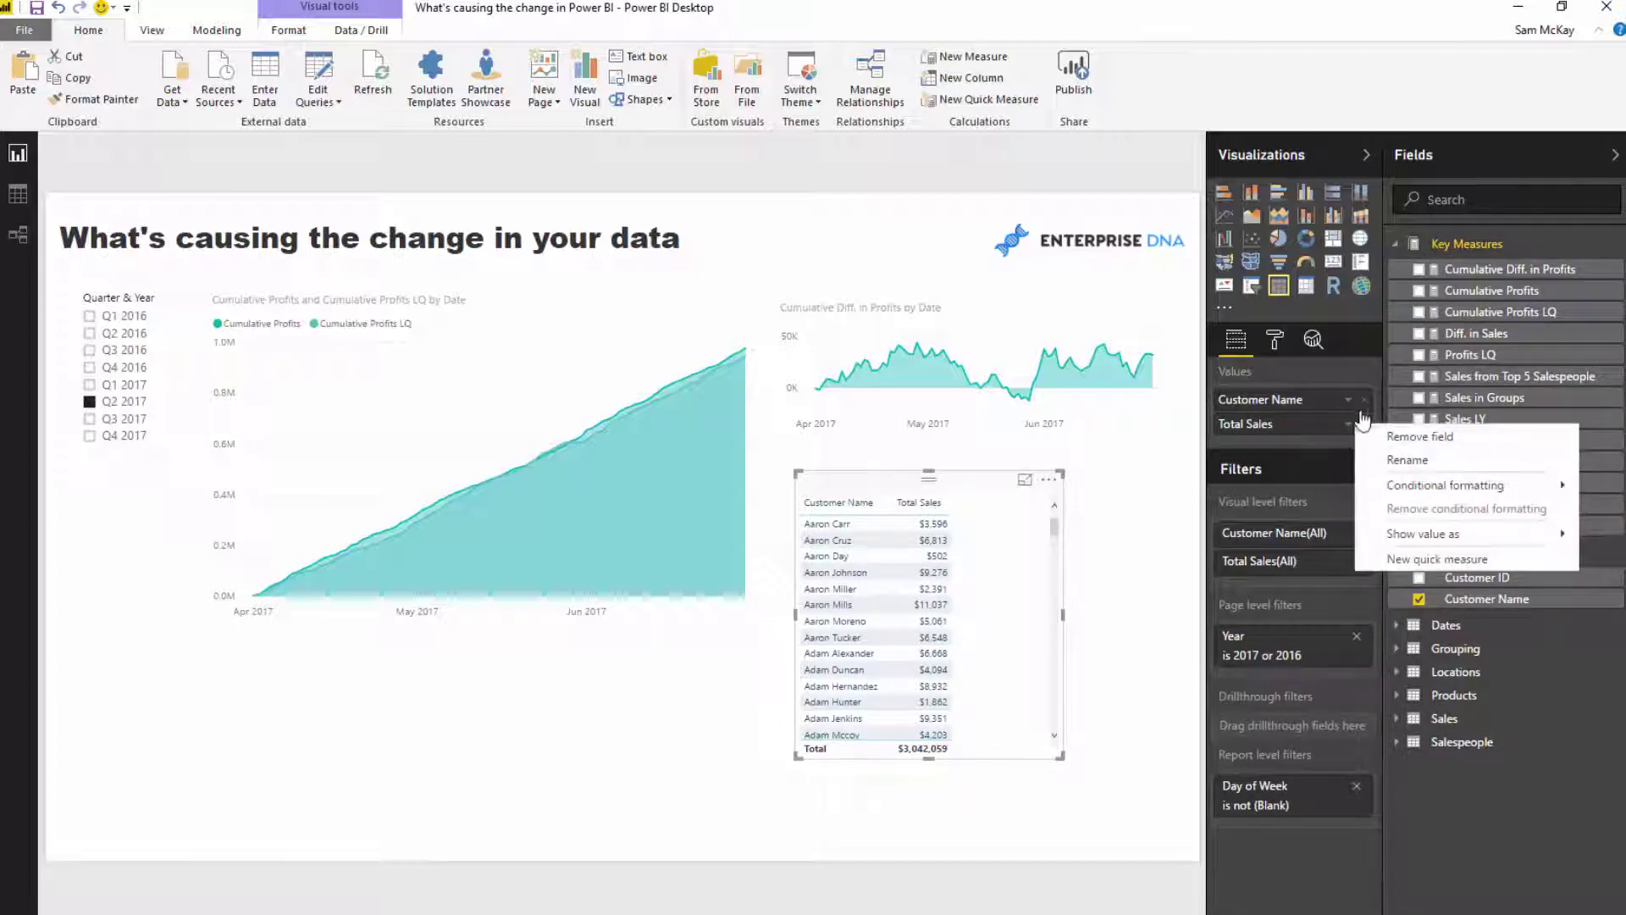
click(1285, 451)
click(1365, 424)
Step: Add Total Profits and Profits LQ to the customer table and convert it to a clustered bar chart
drag(1475, 483, 1305, 424)
click(1419, 354)
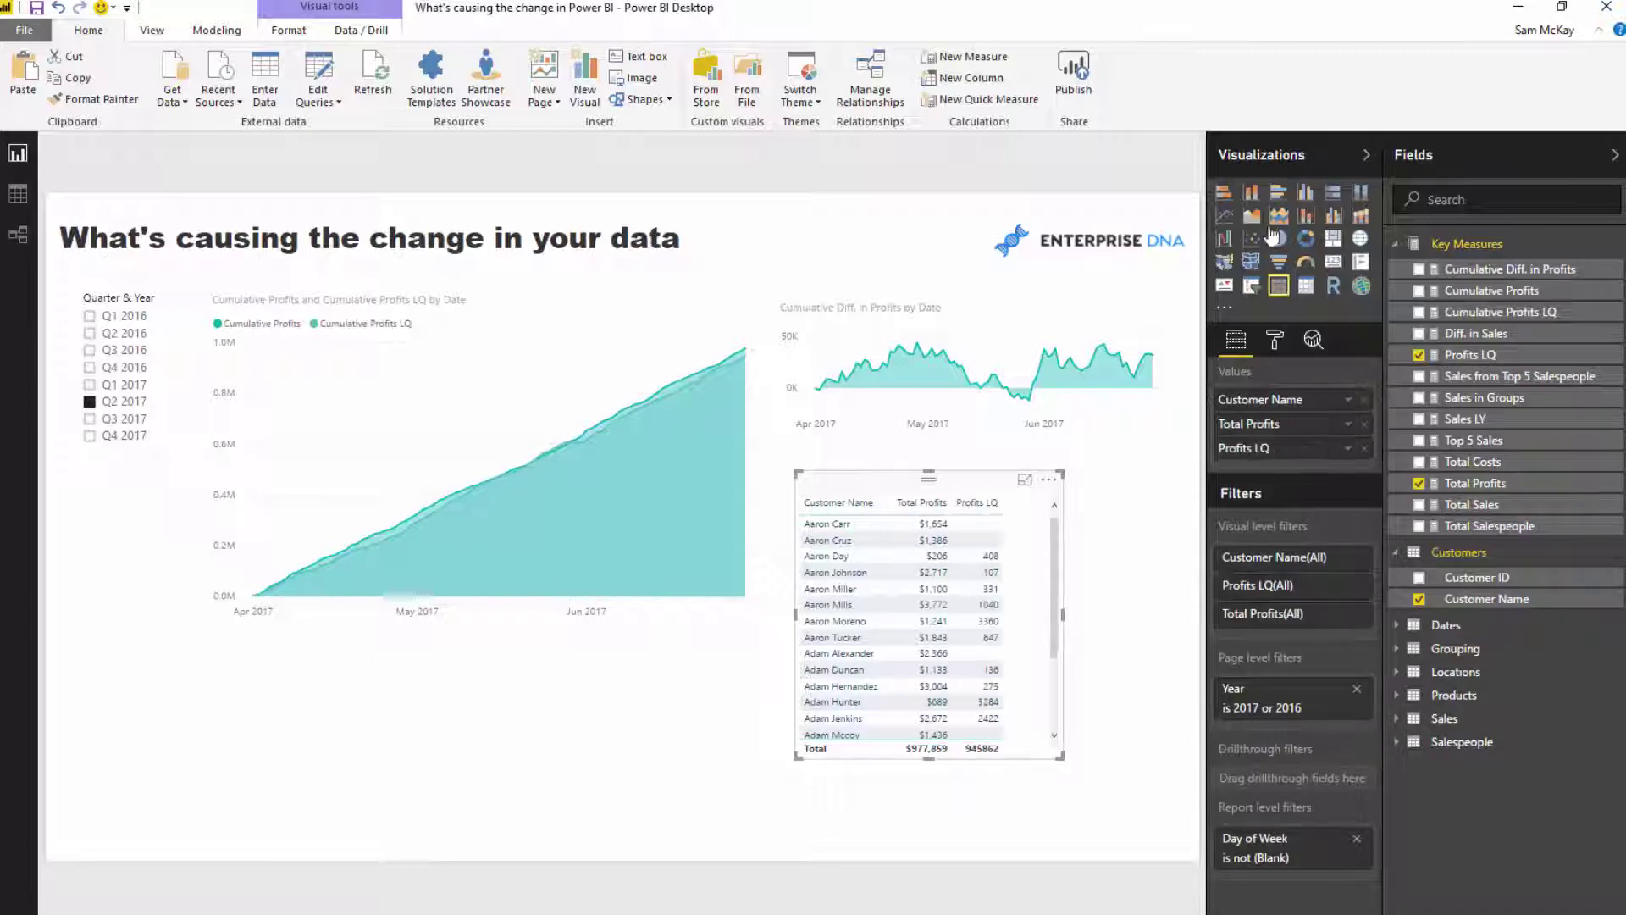
click(1280, 194)
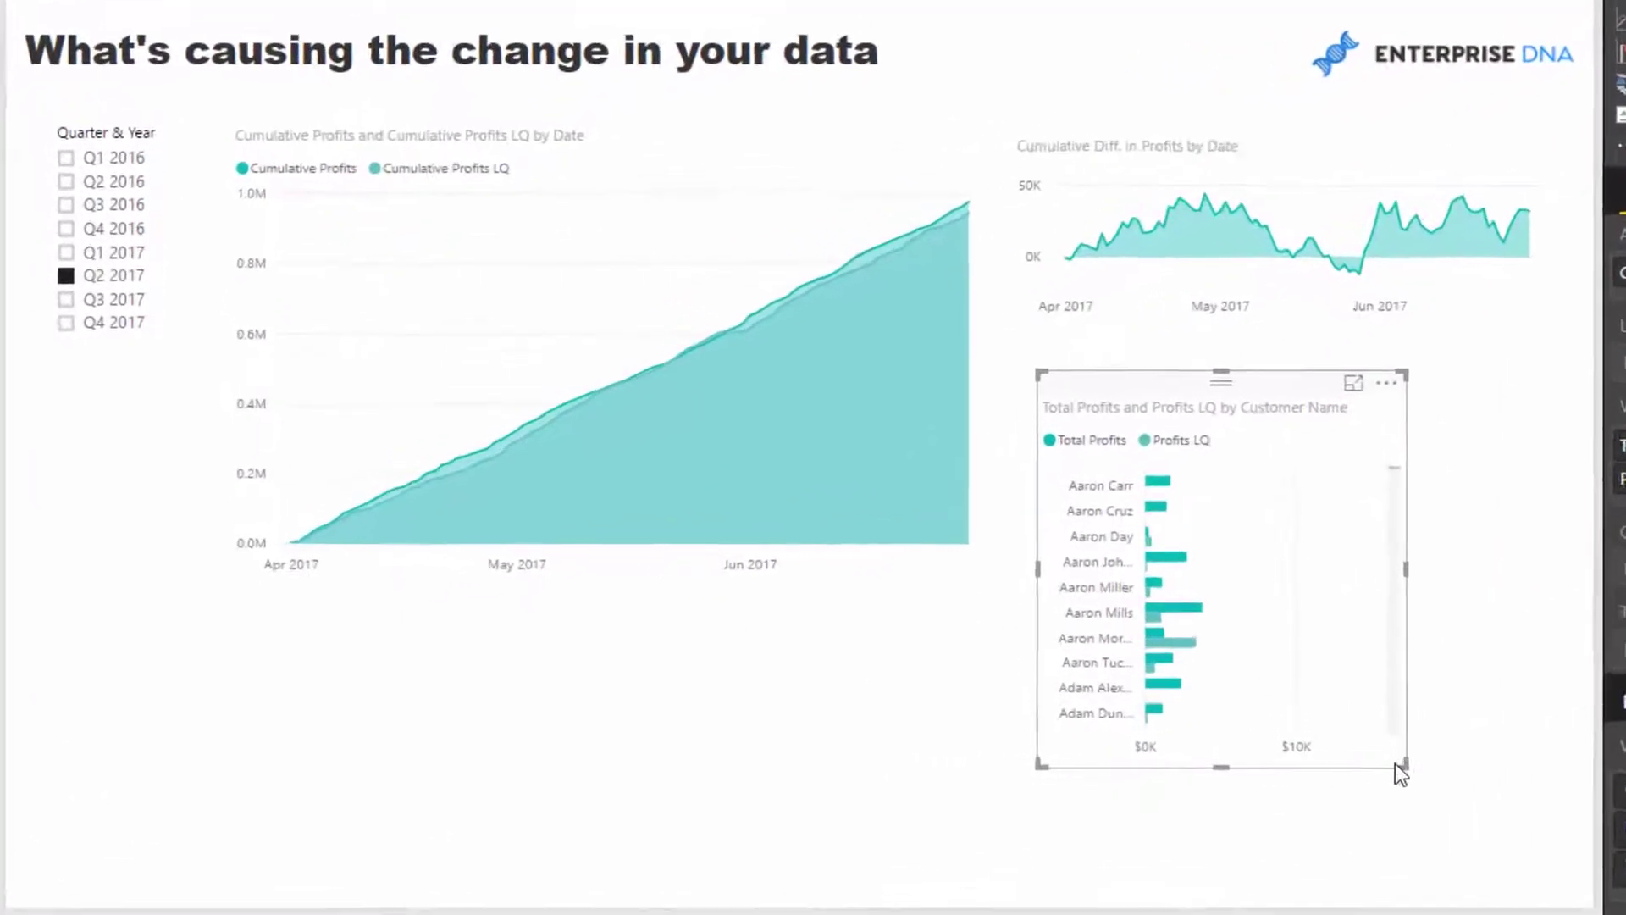
Step: Sort the customer bar chart by Total Profits and make it wider and shorter beneath the Cumulative Diff. in Profits chart
click(1427, 374)
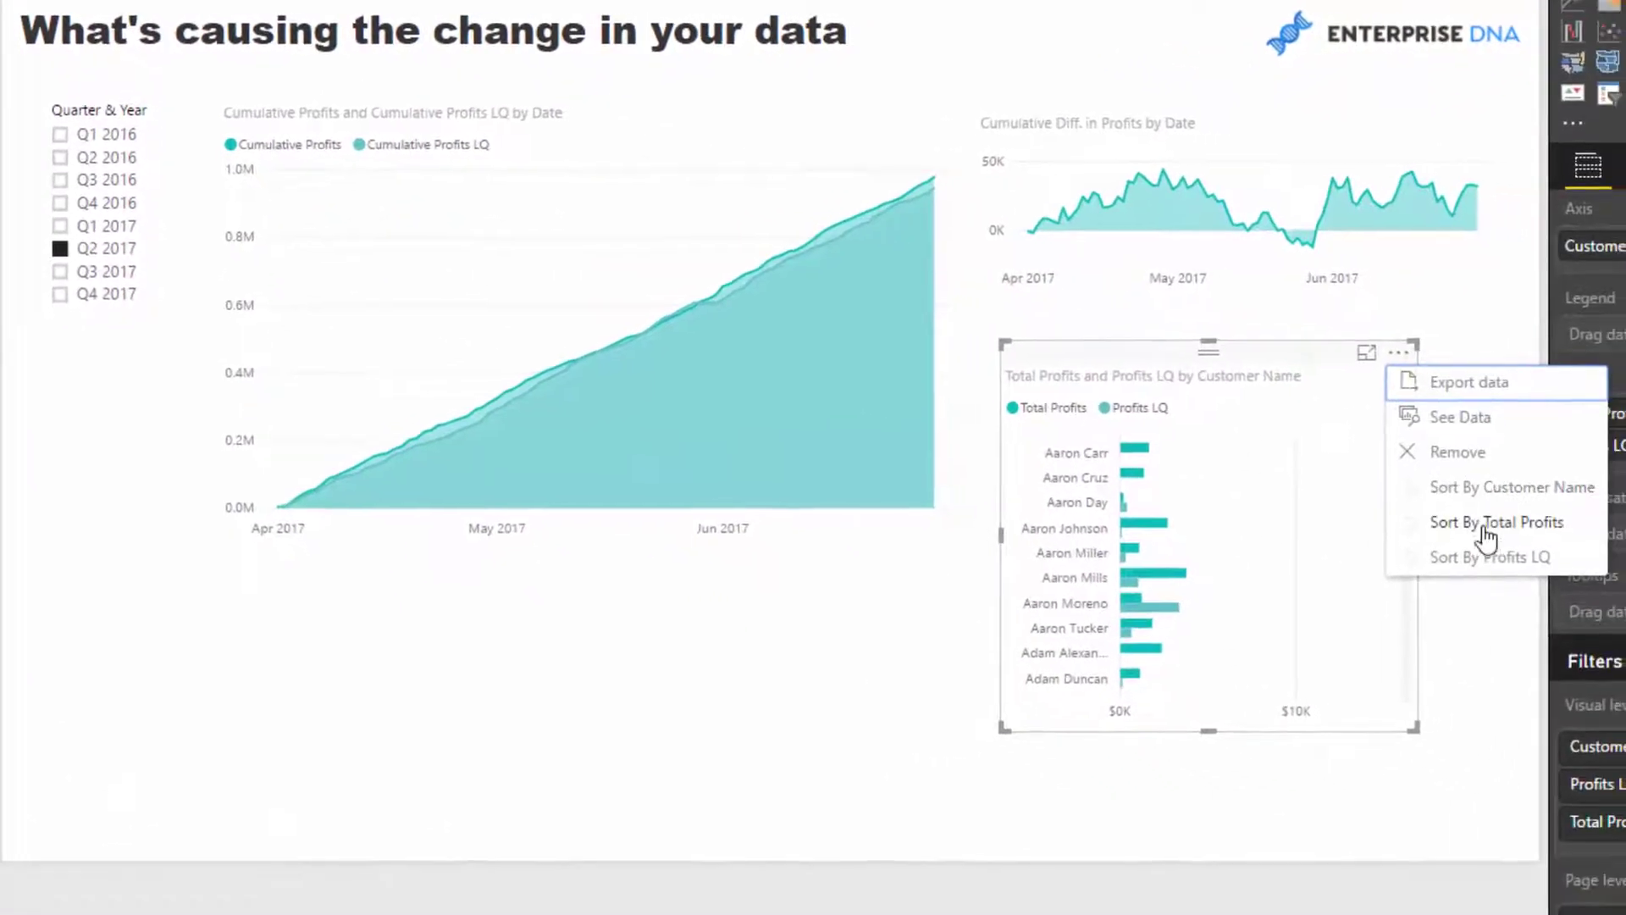
click(1513, 533)
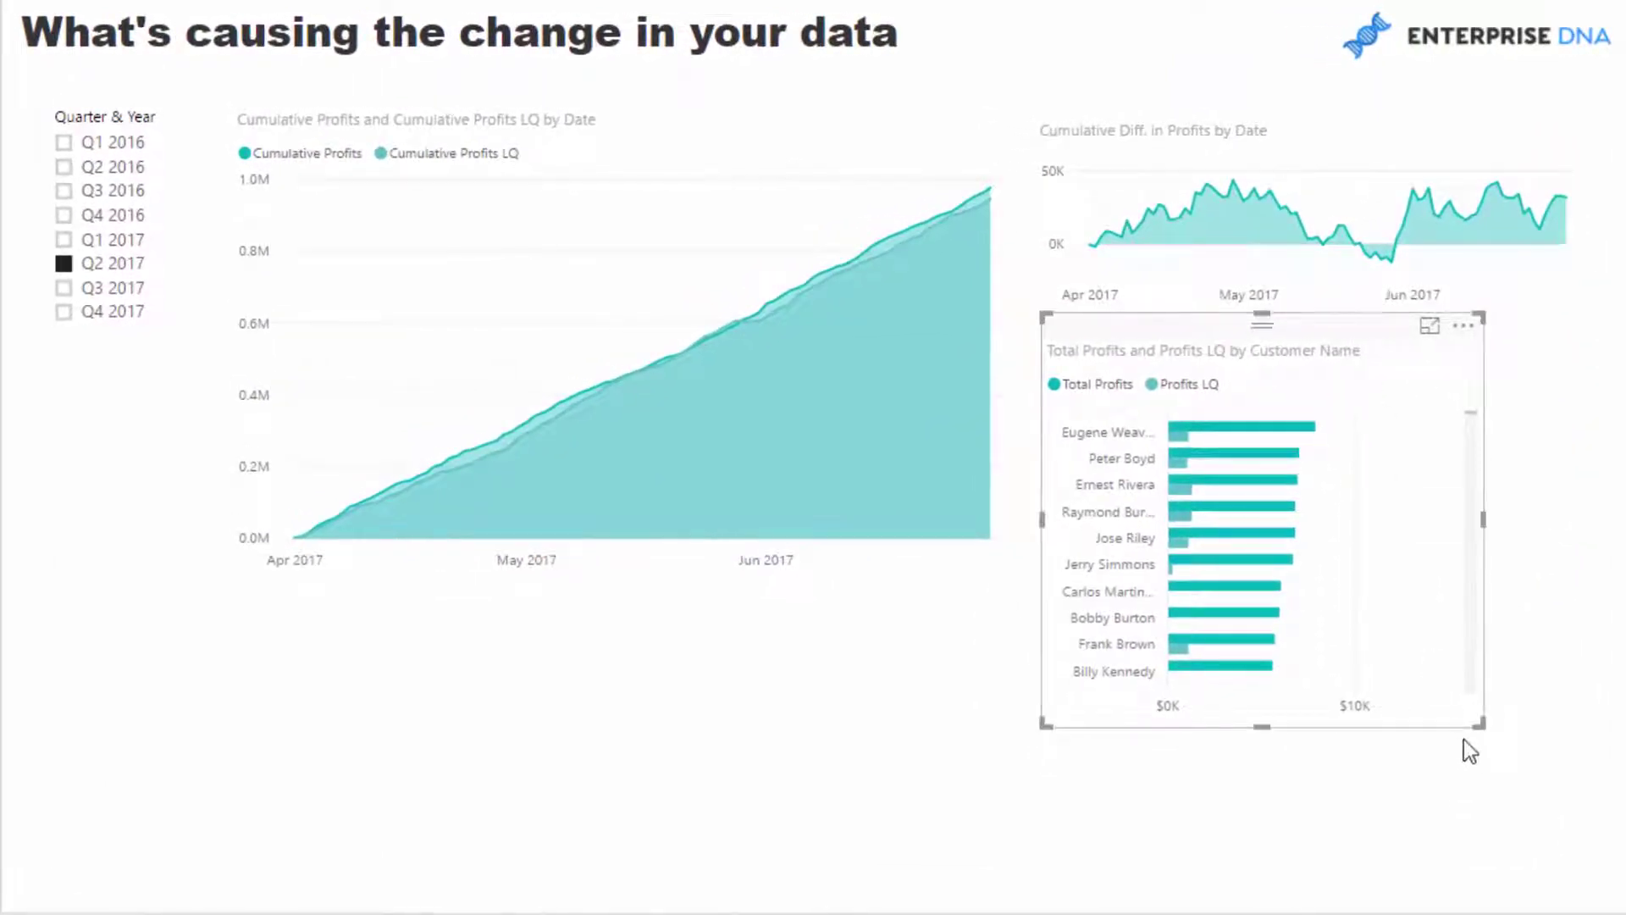
mouse_move(1561, 635)
mouse_down()
mouse_move(1561, 588)
mouse_move(1570, 635)
mouse_up()
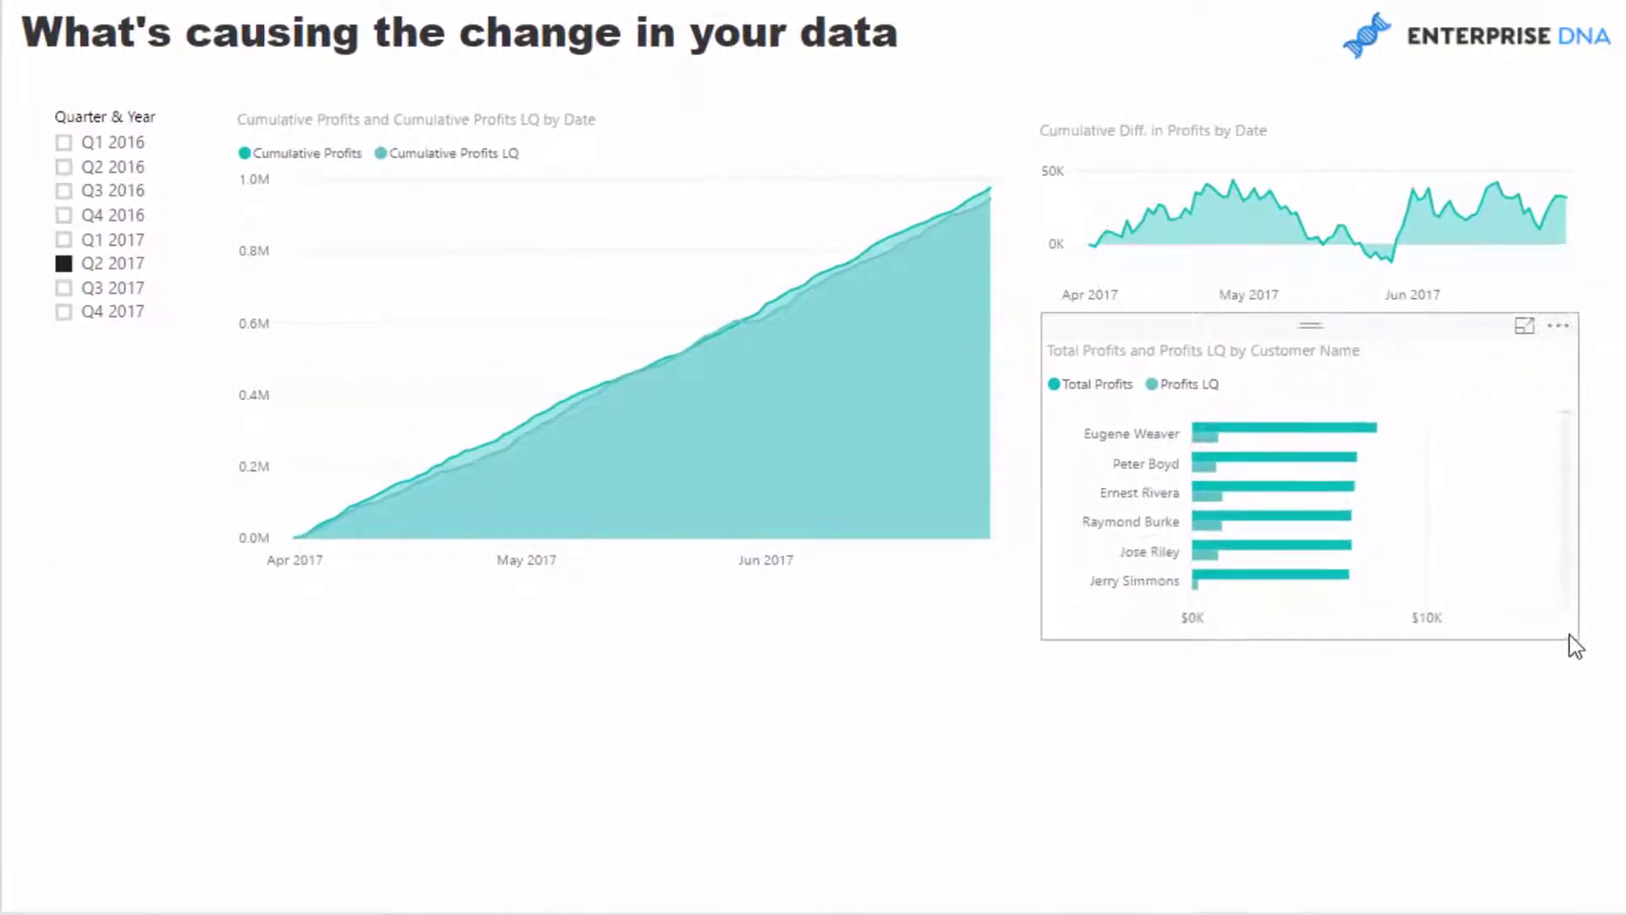
Step: Duplicate the customer bar chart below the original and replace Customer Name with Product Name on the copy's axis
key(ctrl+c)
key(ctrl+v)
drag(1404, 347, 1324, 618)
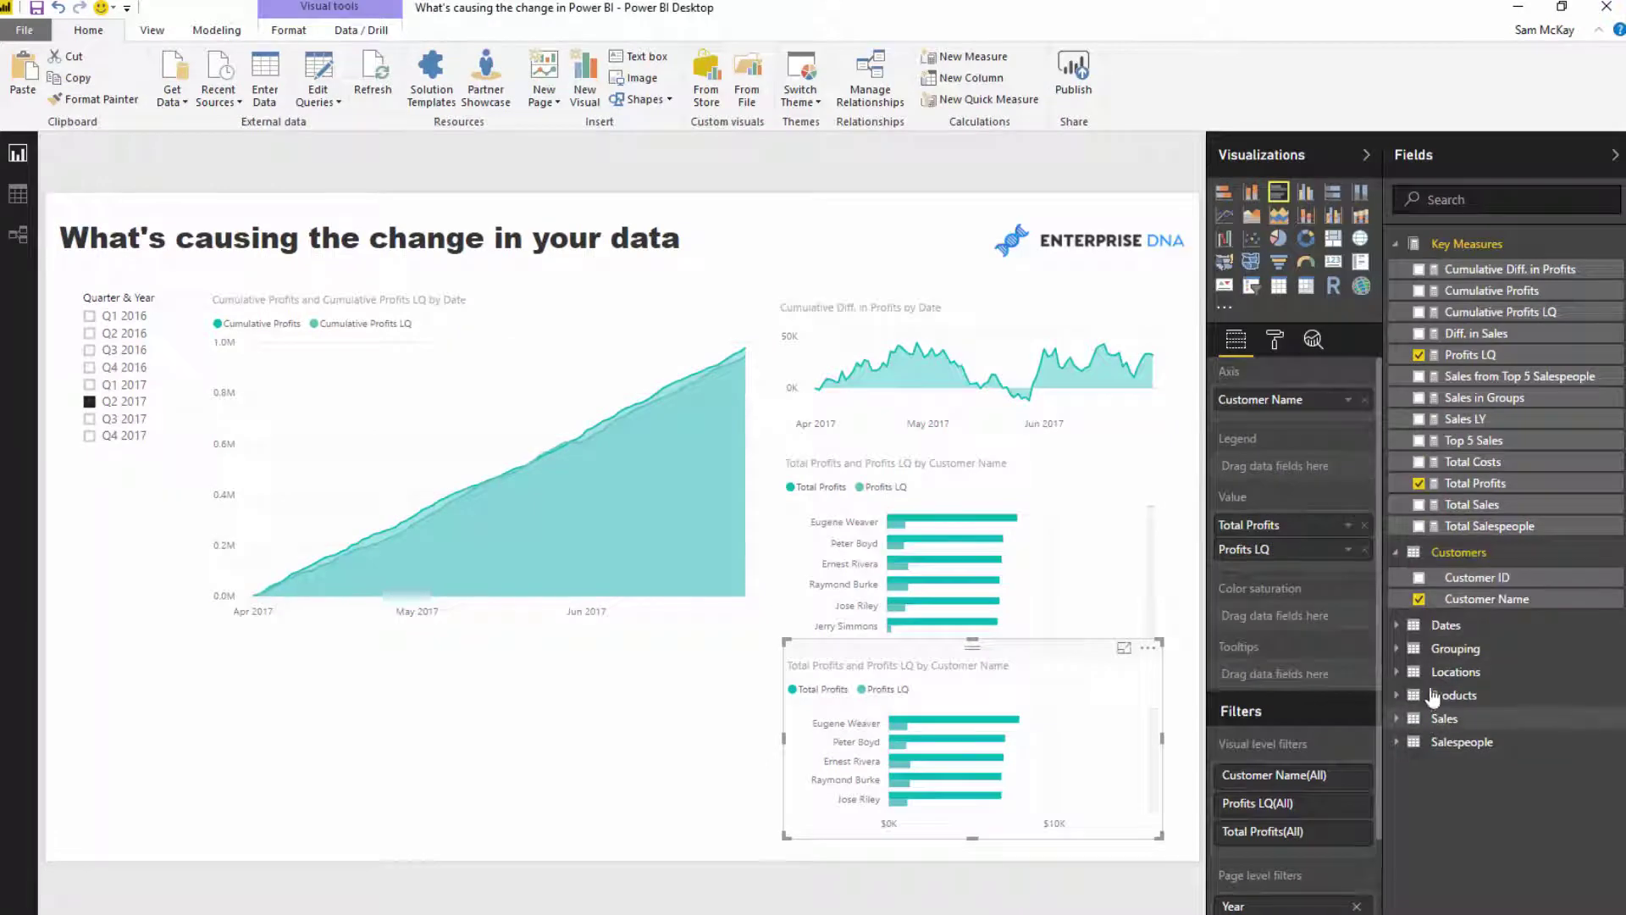
click(1412, 695)
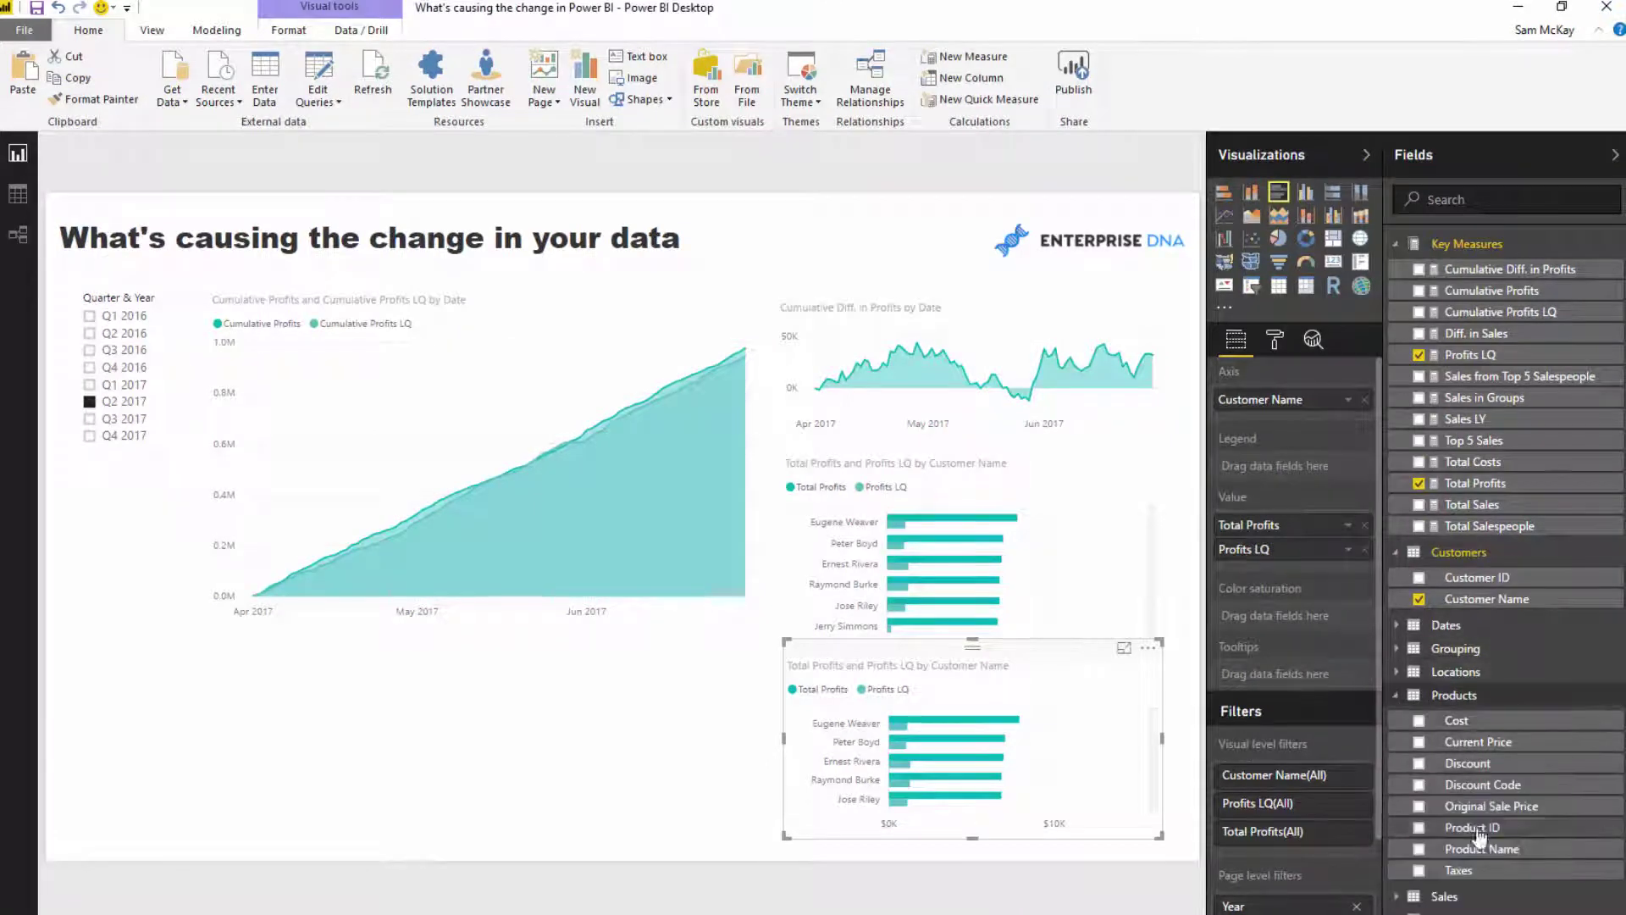
drag(1310, 523, 1281, 418)
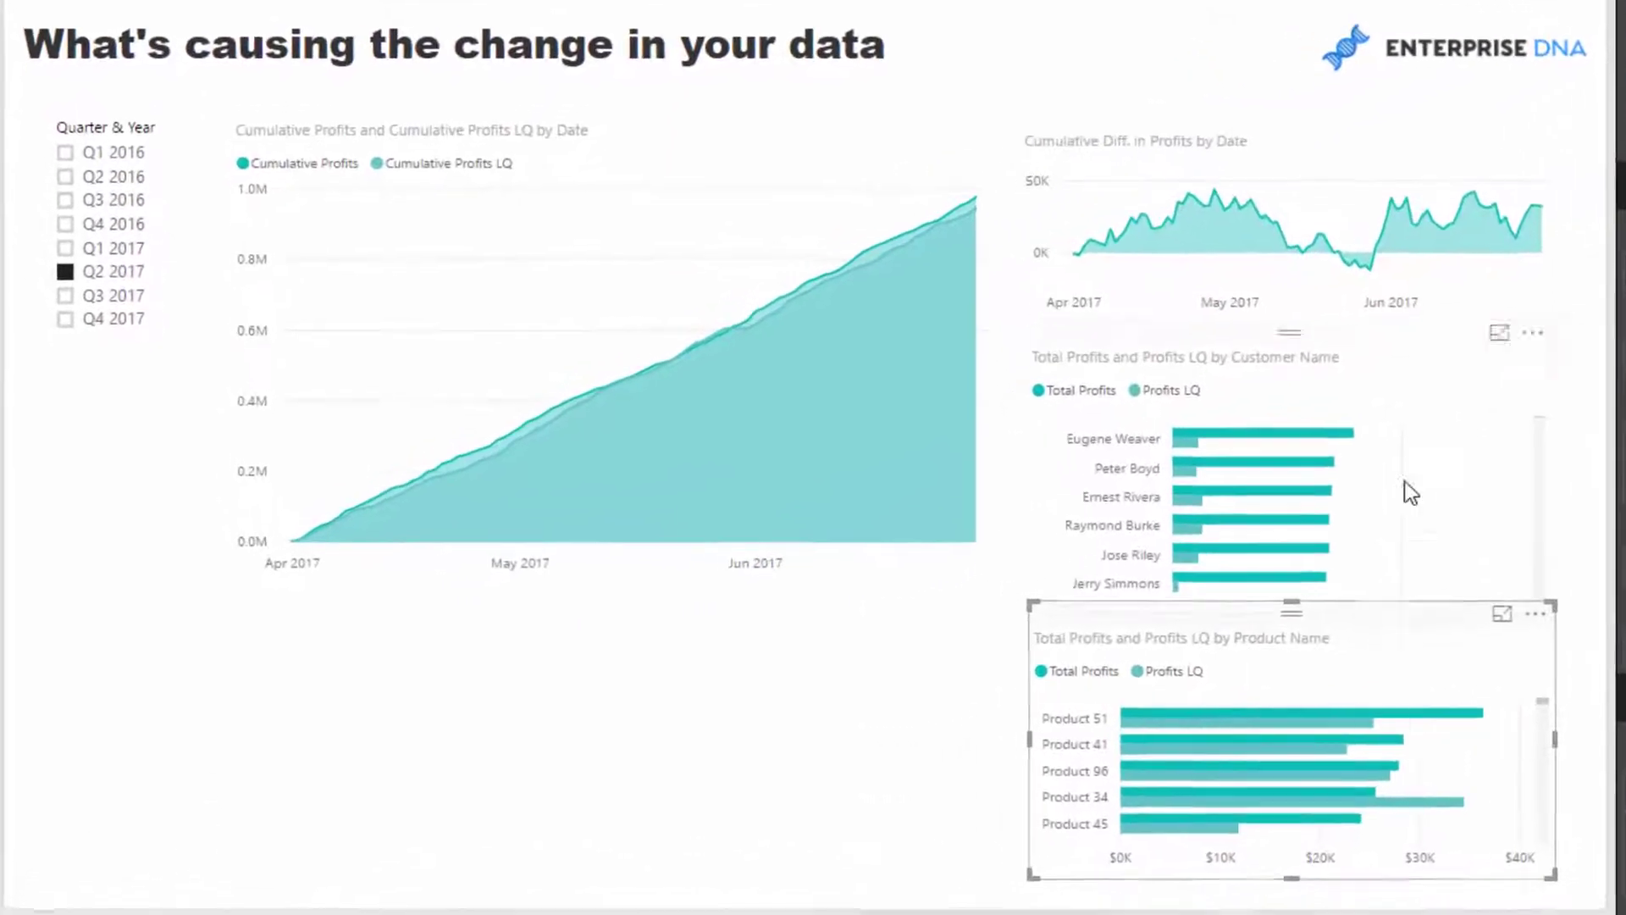
Step: Arrange the product and customer bar charts side by side along the lower part of the page, shrinking the cumulative profits chart and enlarging the customer chart
drag(1400, 616, 627, 604)
click(592, 320)
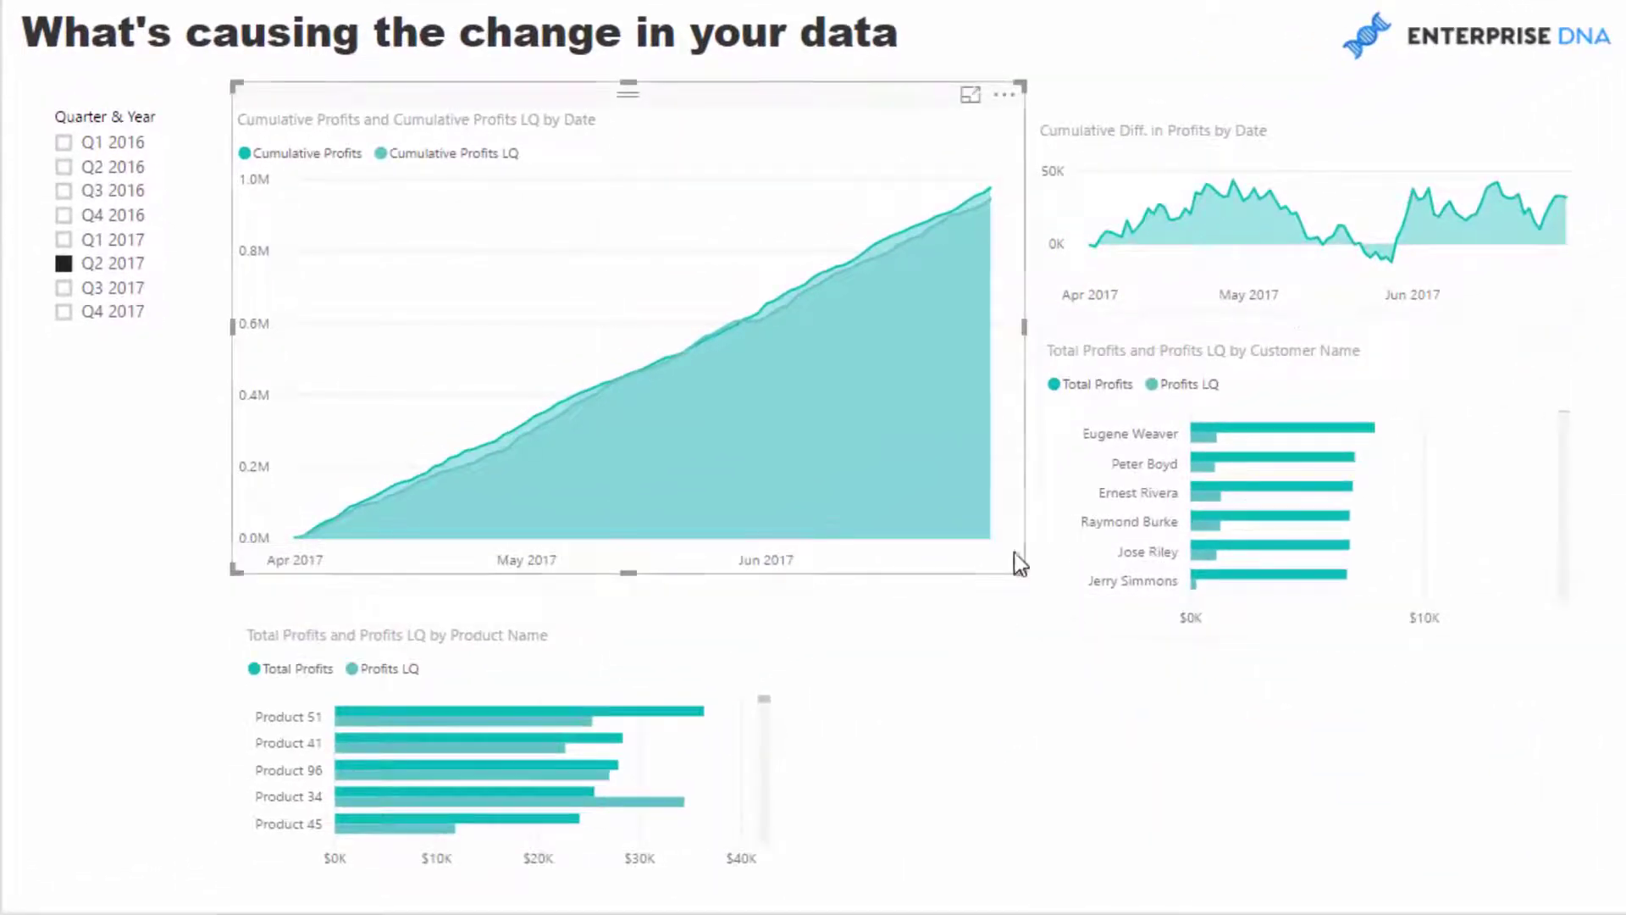
drag(1021, 563, 995, 473)
drag(1155, 465, 1297, 599)
drag(1049, 556, 969, 489)
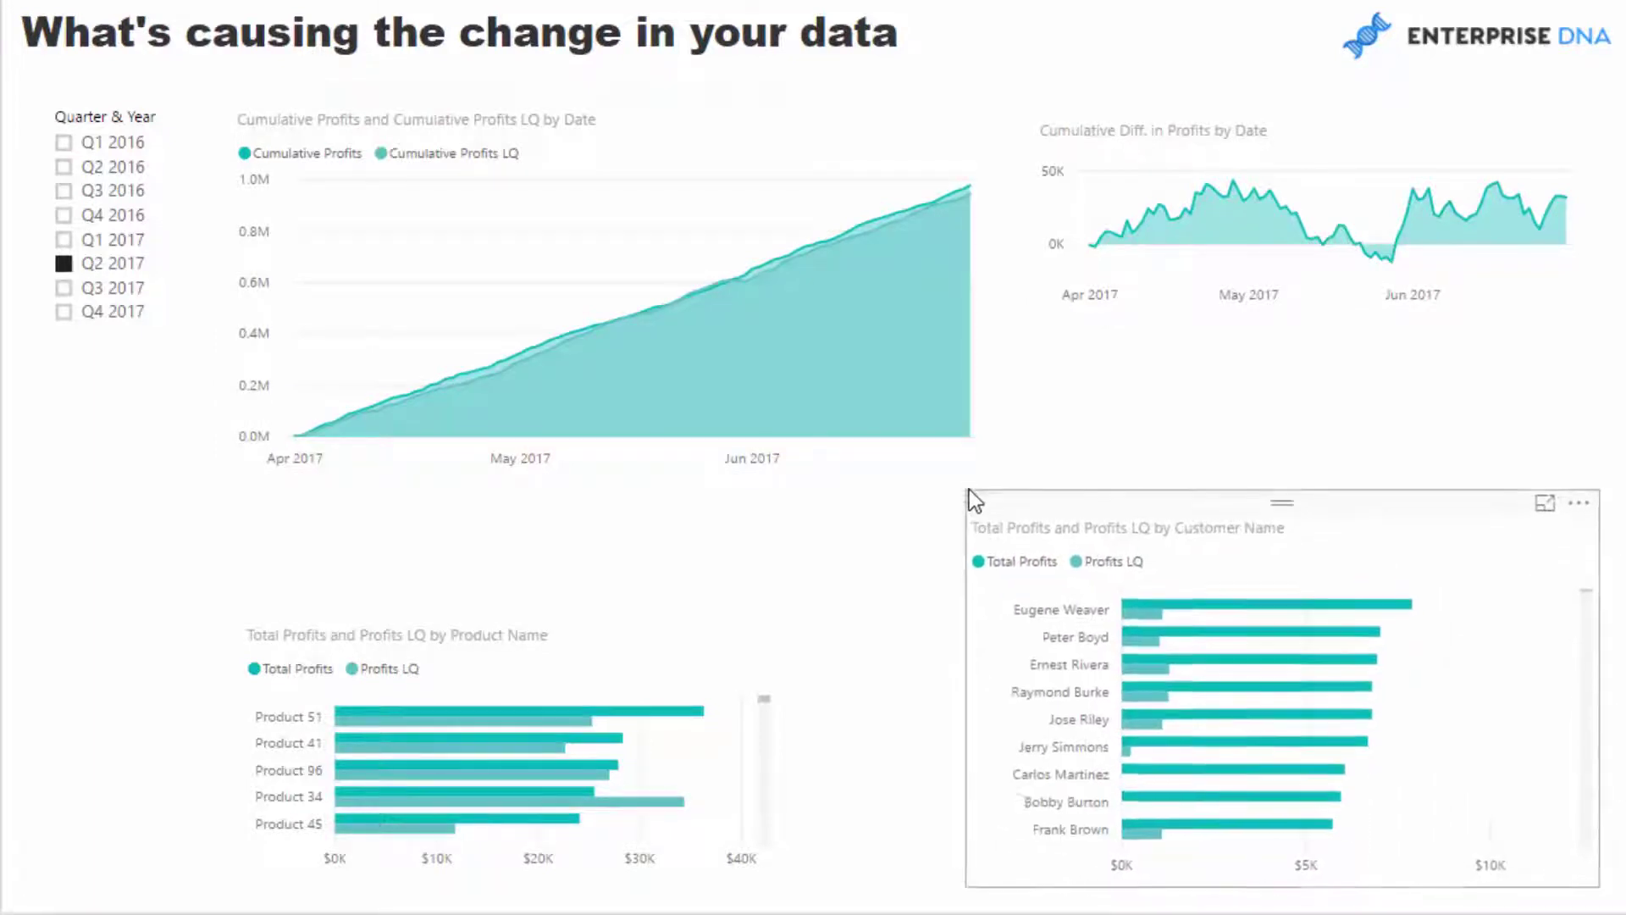
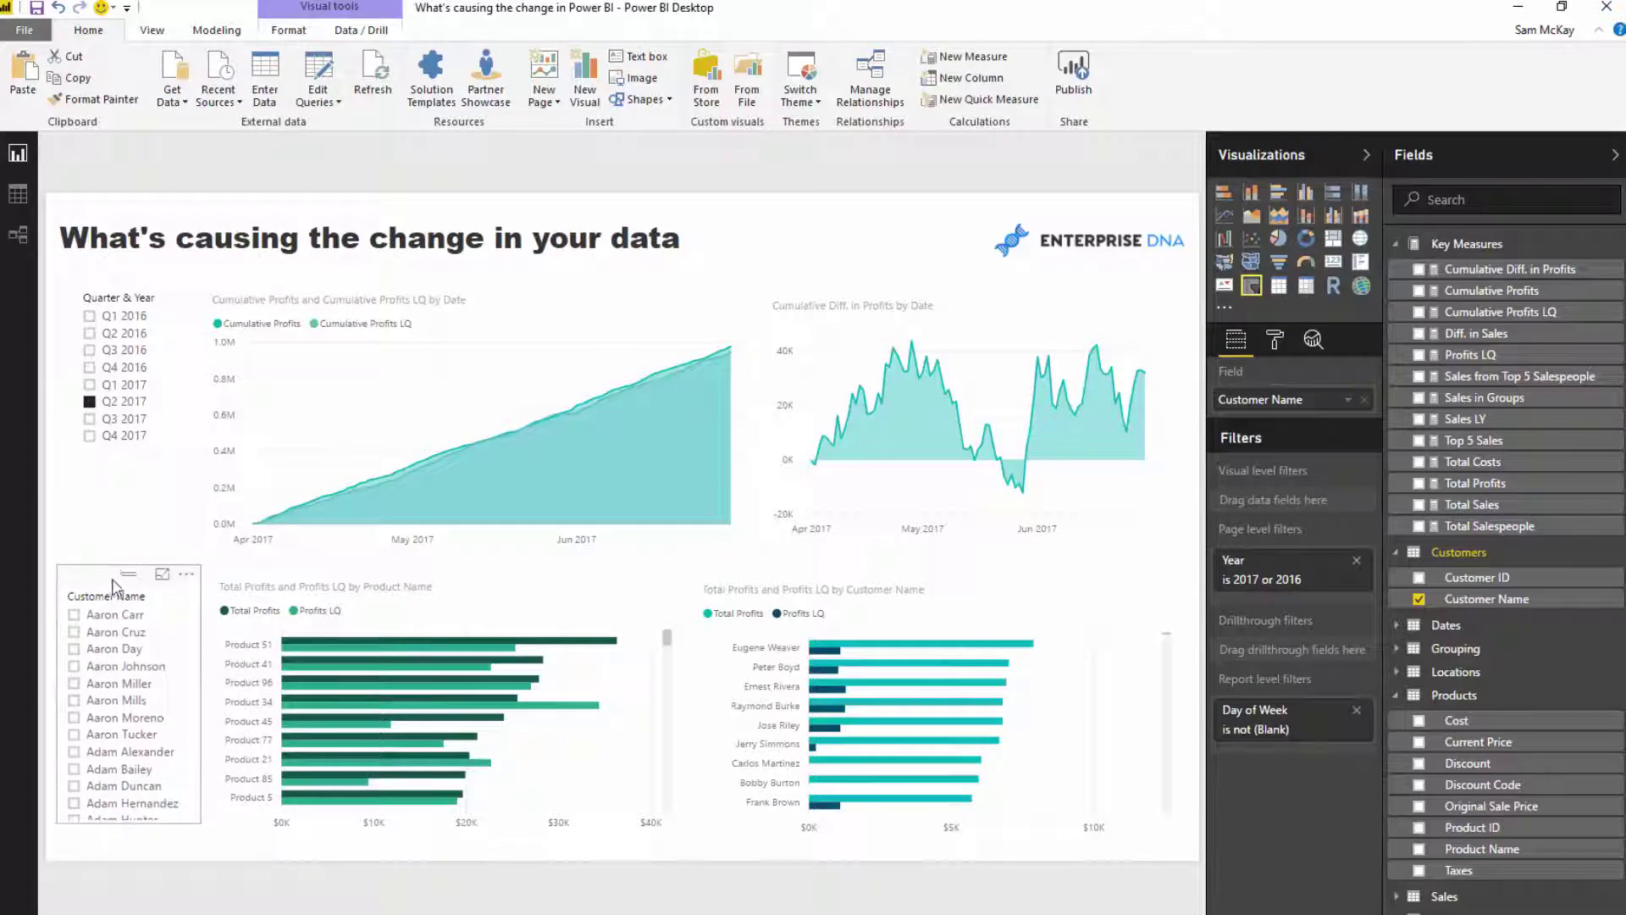
Step: Allow multiple selections in the Customer Name slicer and select the third to seventh customers in its list
click(1273, 343)
click(1279, 412)
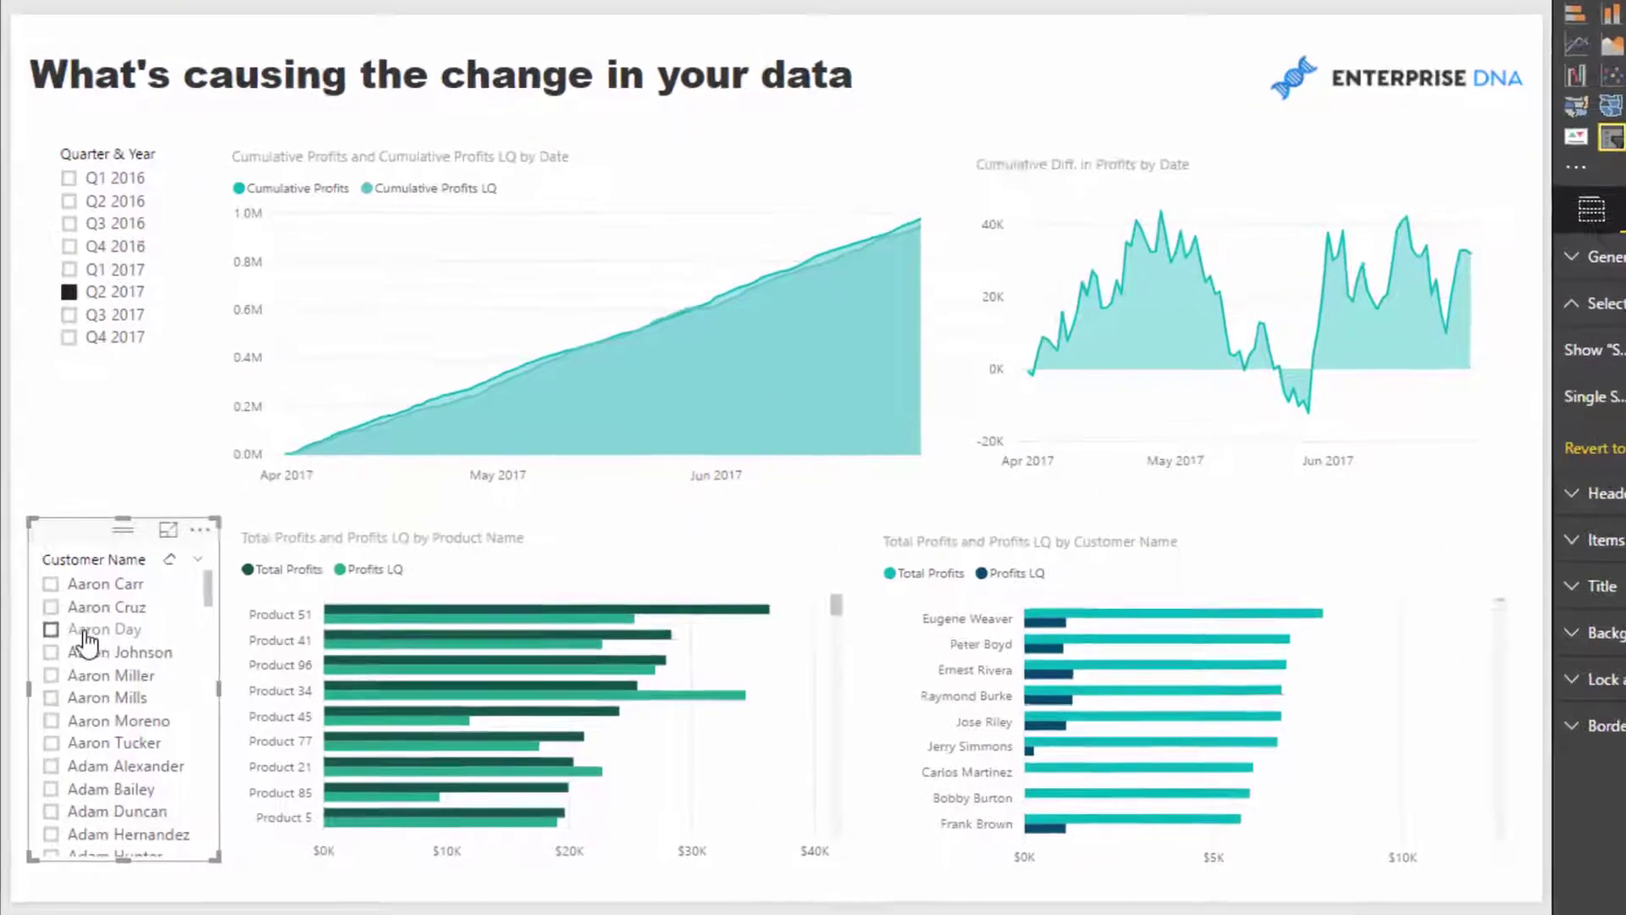
click(76, 656)
click(75, 672)
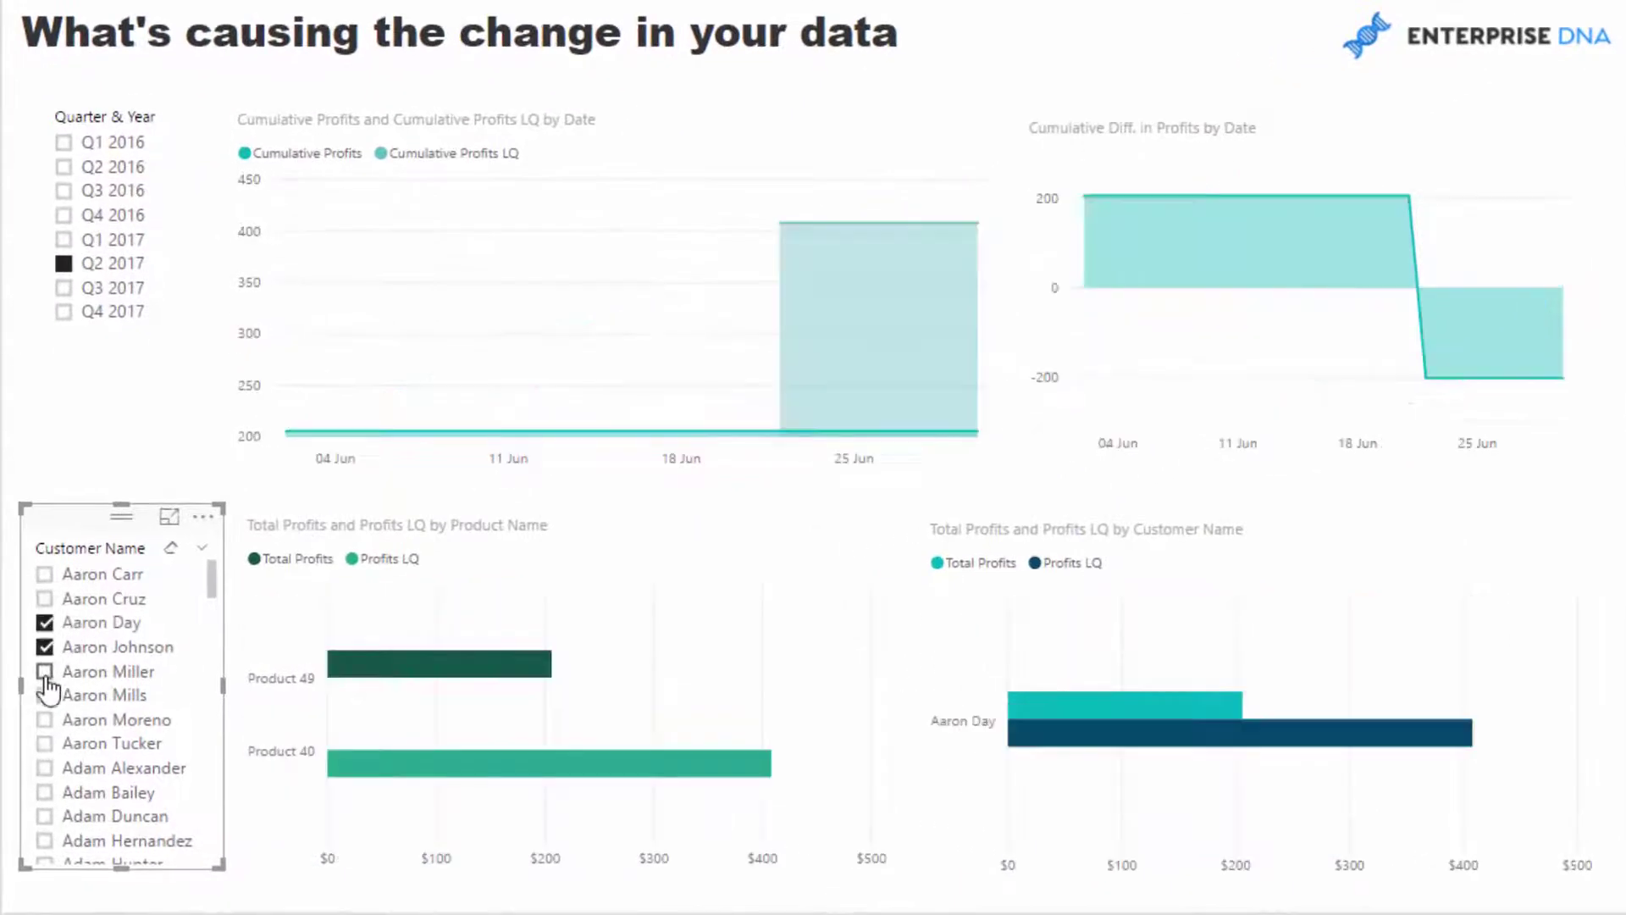
click(45, 670)
click(45, 695)
click(45, 719)
Step: Add five more customers from further down the A names to the Customer Name slicer selection
scroll(44, 791, down, 5)
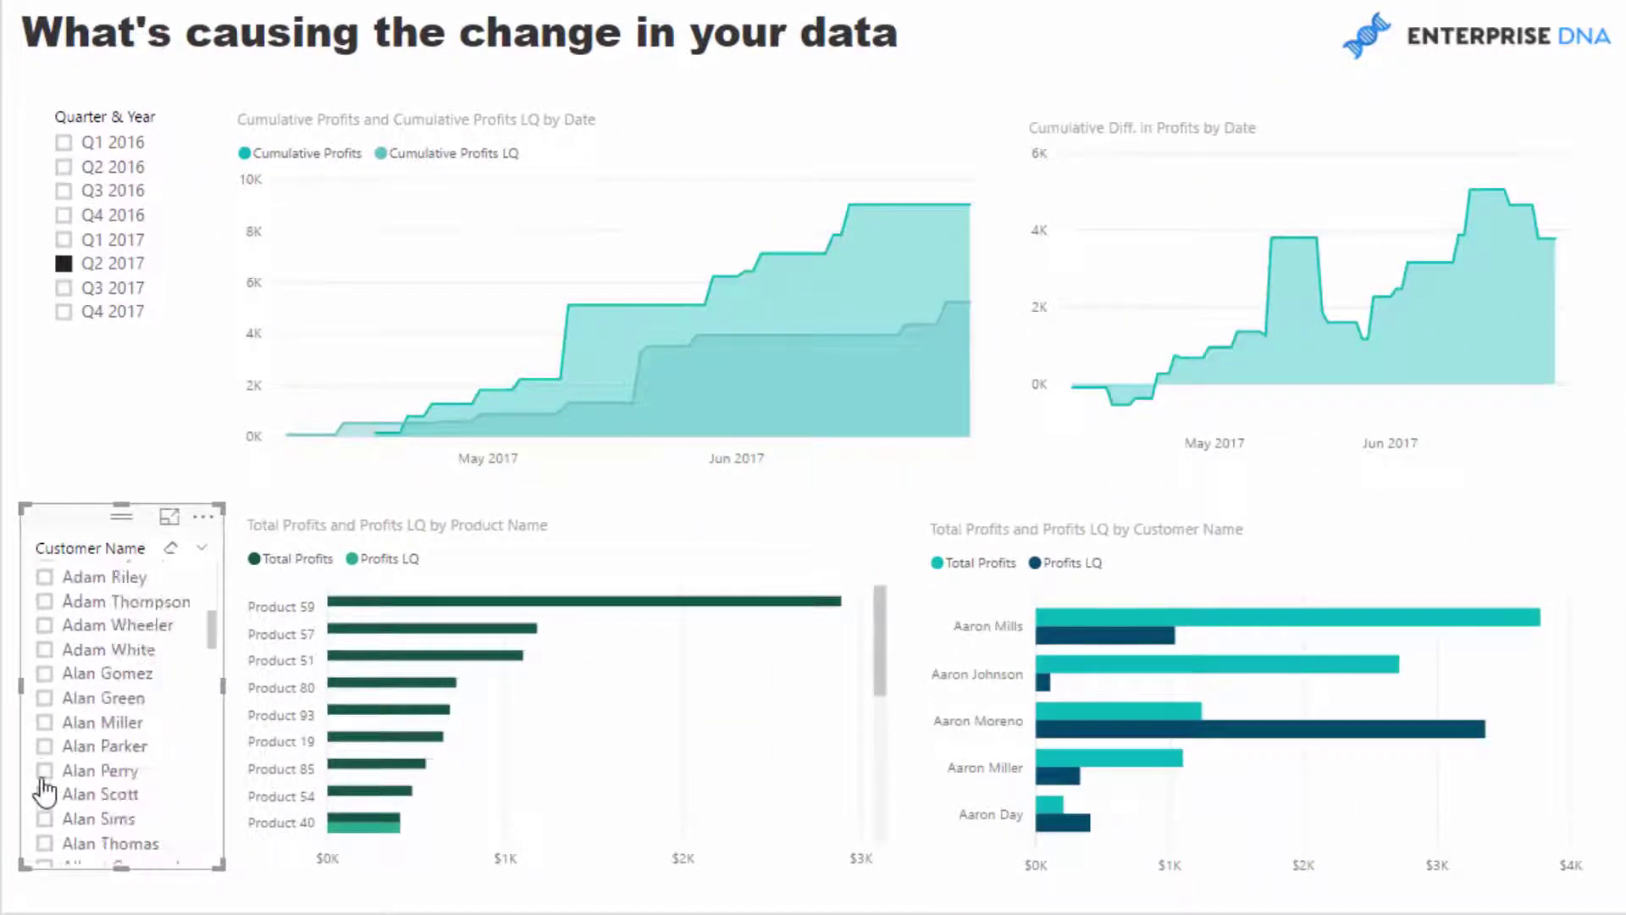
scroll(44, 792, down, 2)
click(45, 766)
click(45, 718)
click(45, 694)
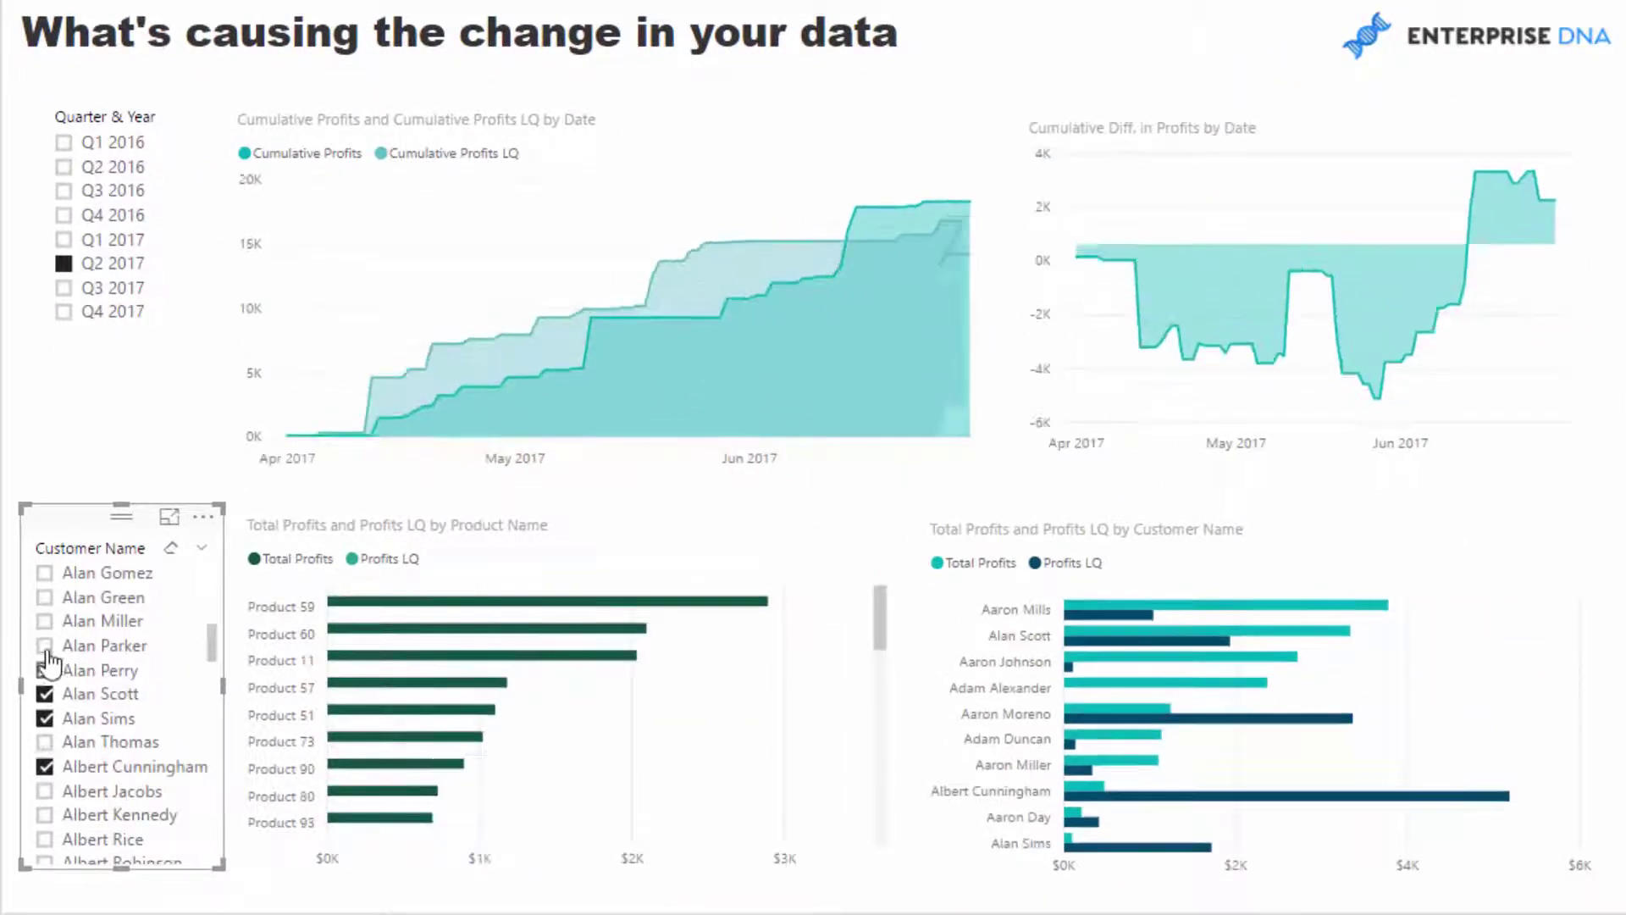
click(45, 670)
click(45, 646)
Step: Add five customers from the E names to the Customer Name slicer selection
scroll(51, 657, down, 15)
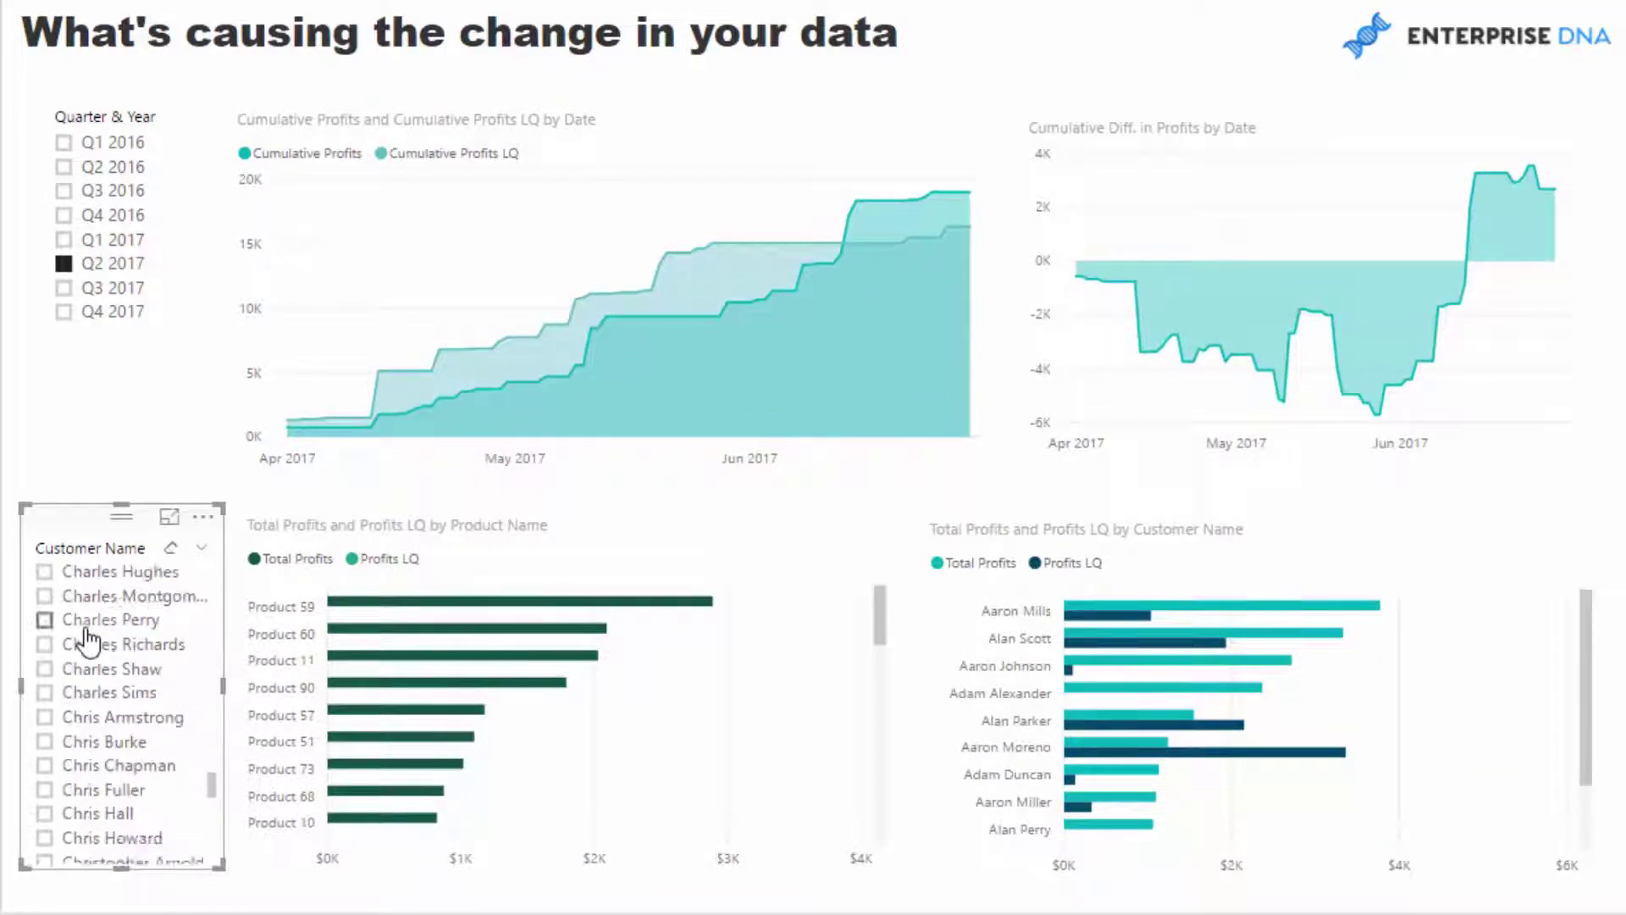
scroll(76, 644, down, 15)
click(45, 633)
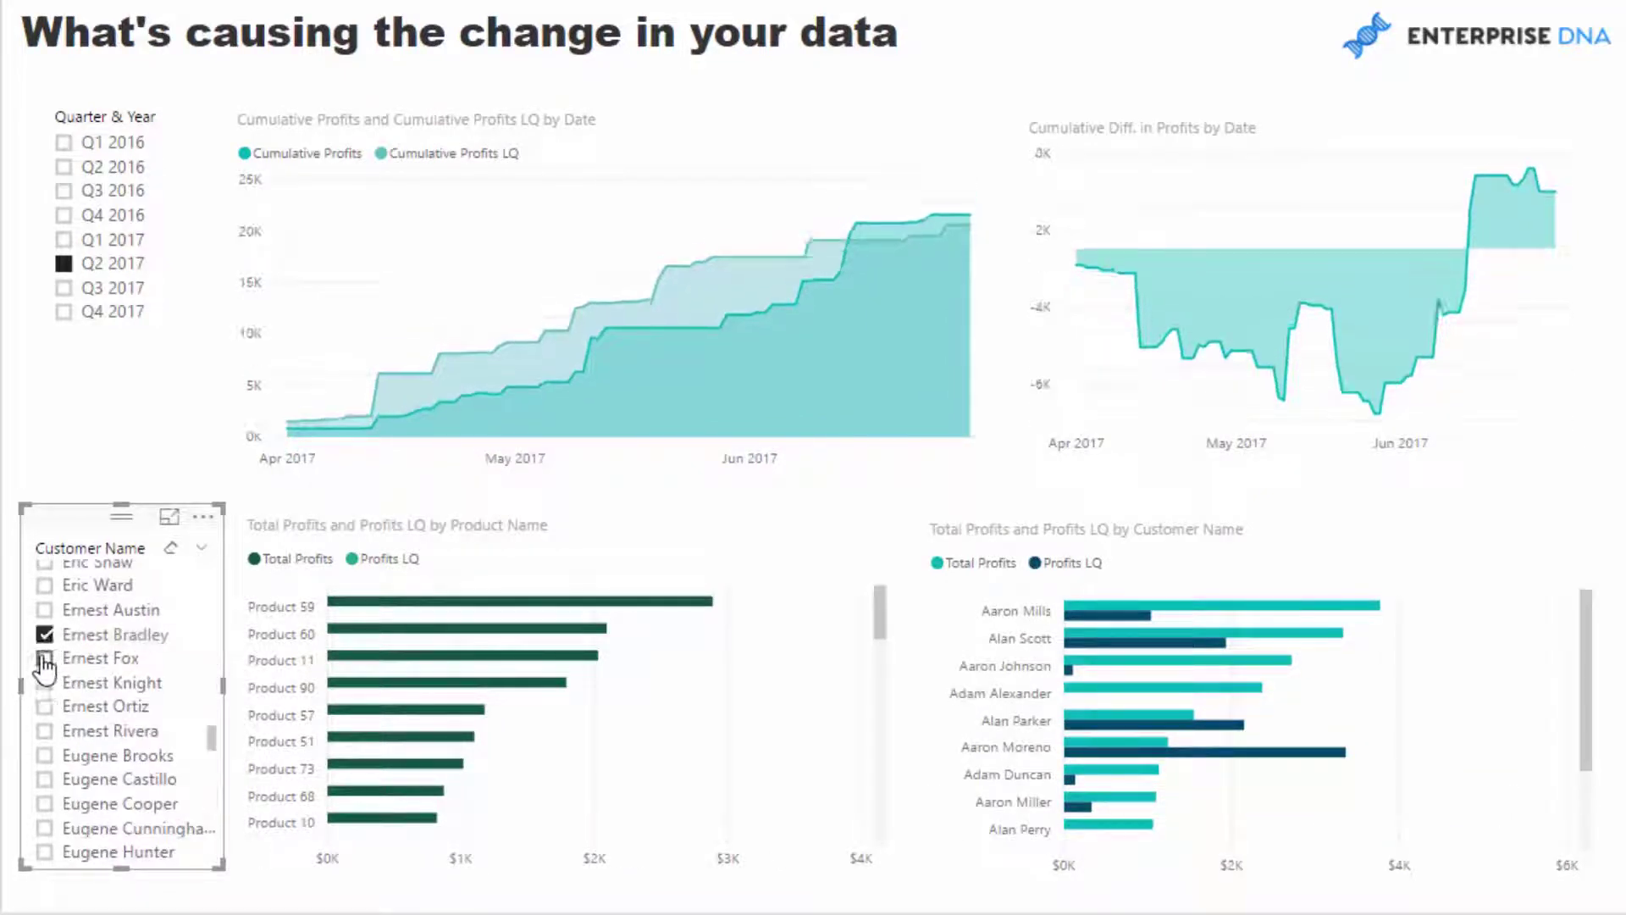
click(45, 658)
click(45, 706)
click(45, 730)
click(45, 756)
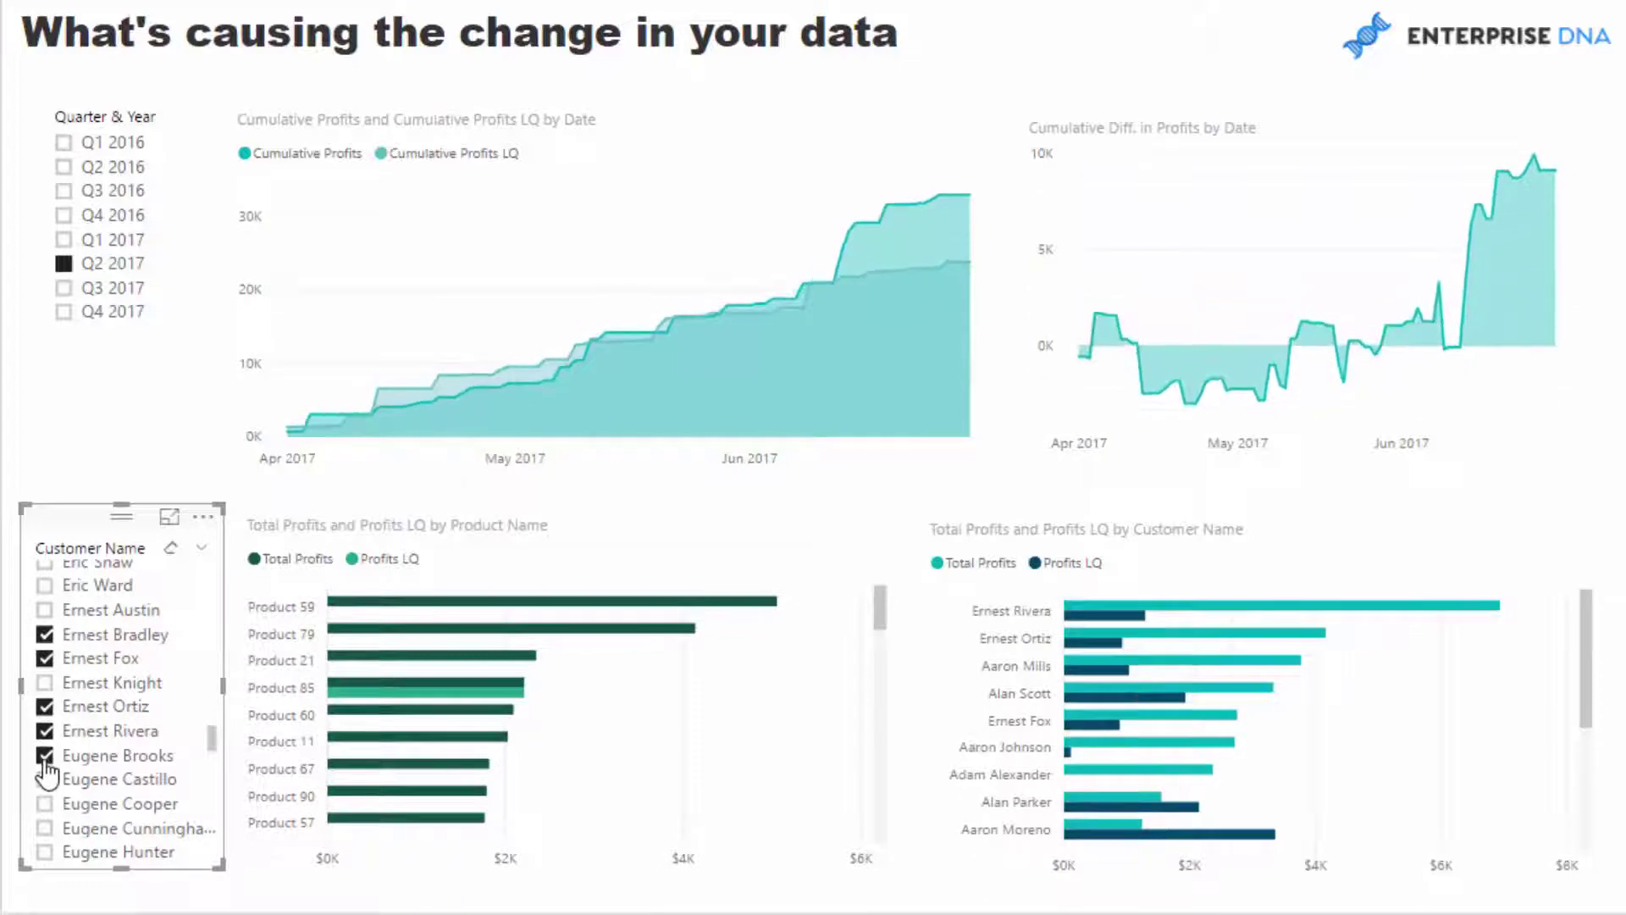
scroll(47, 773, up, 10)
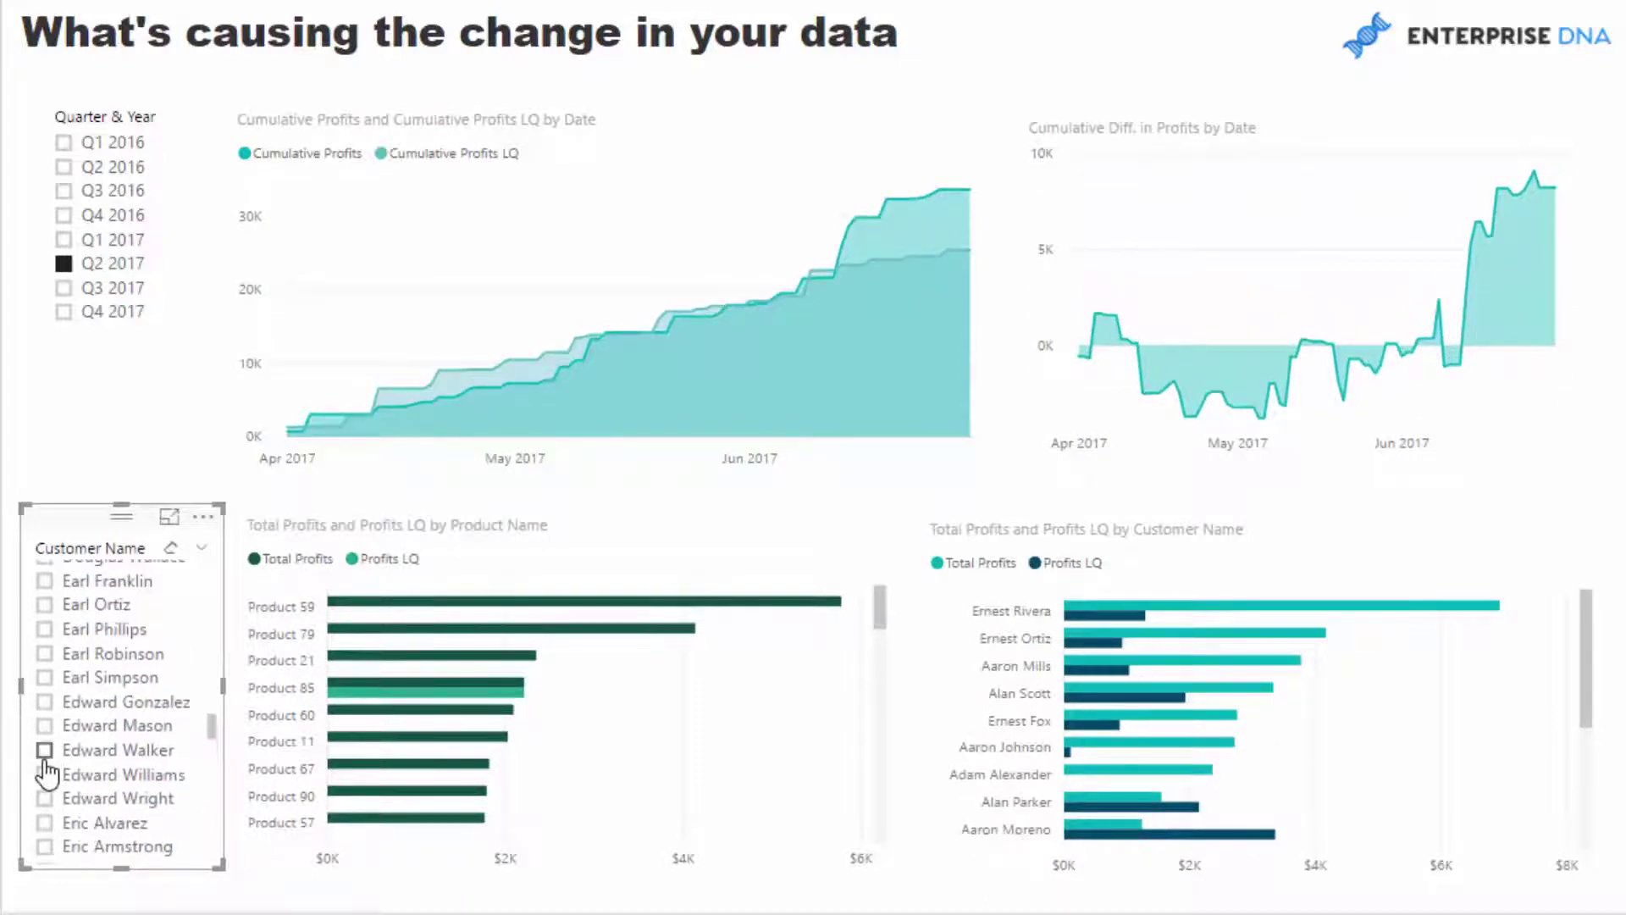
scroll(47, 772, up, 10)
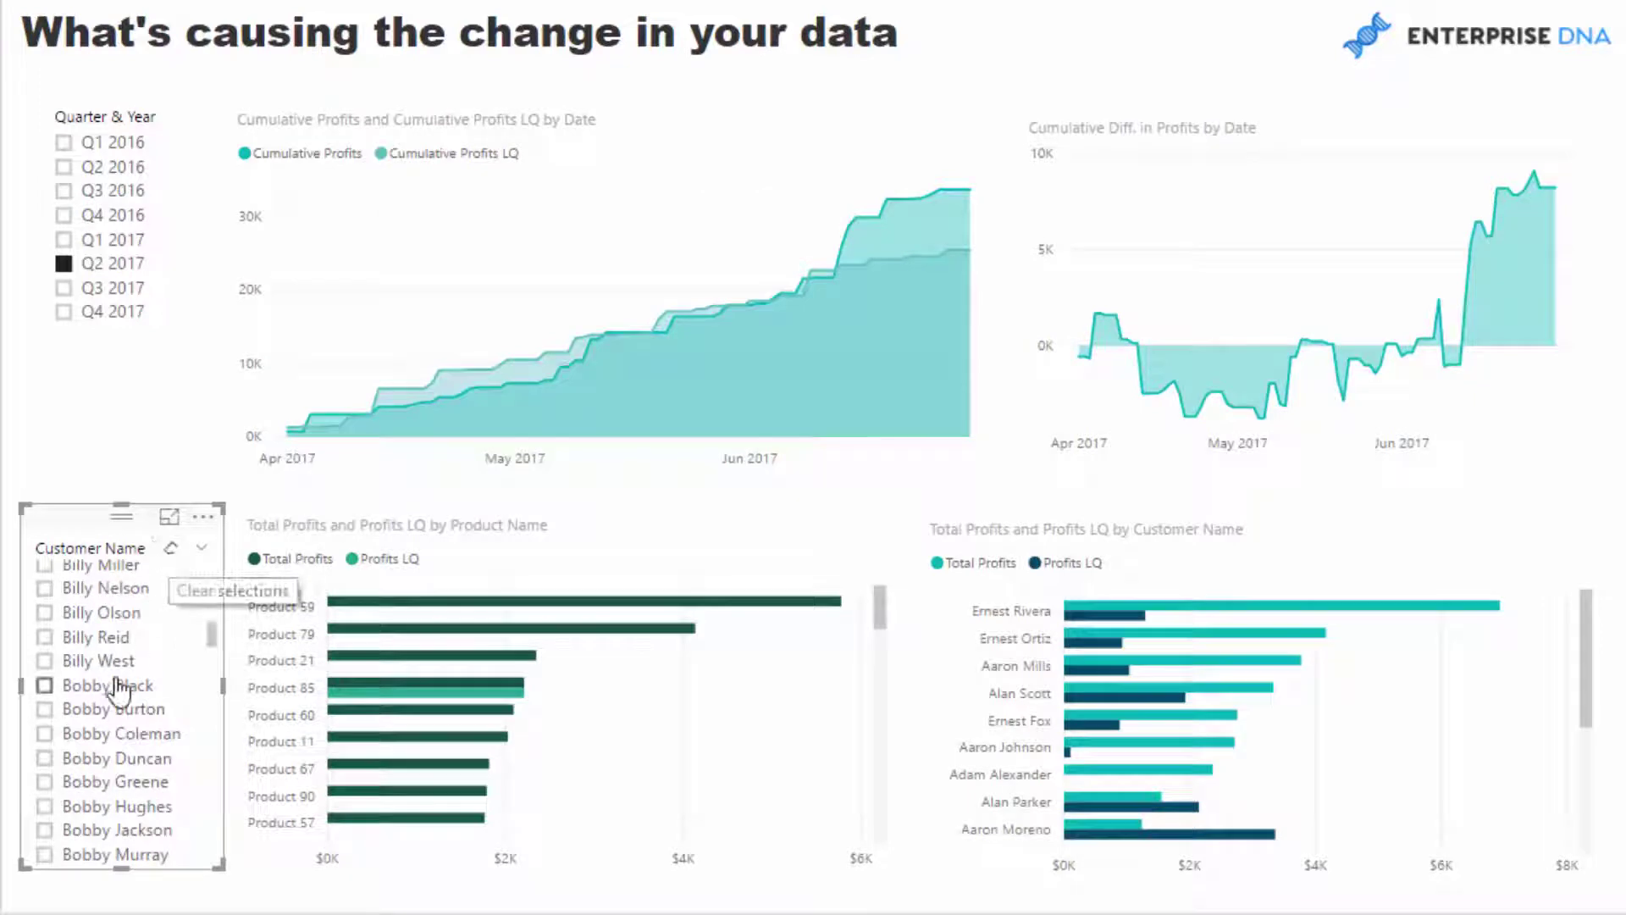
scroll(120, 682, up, 10)
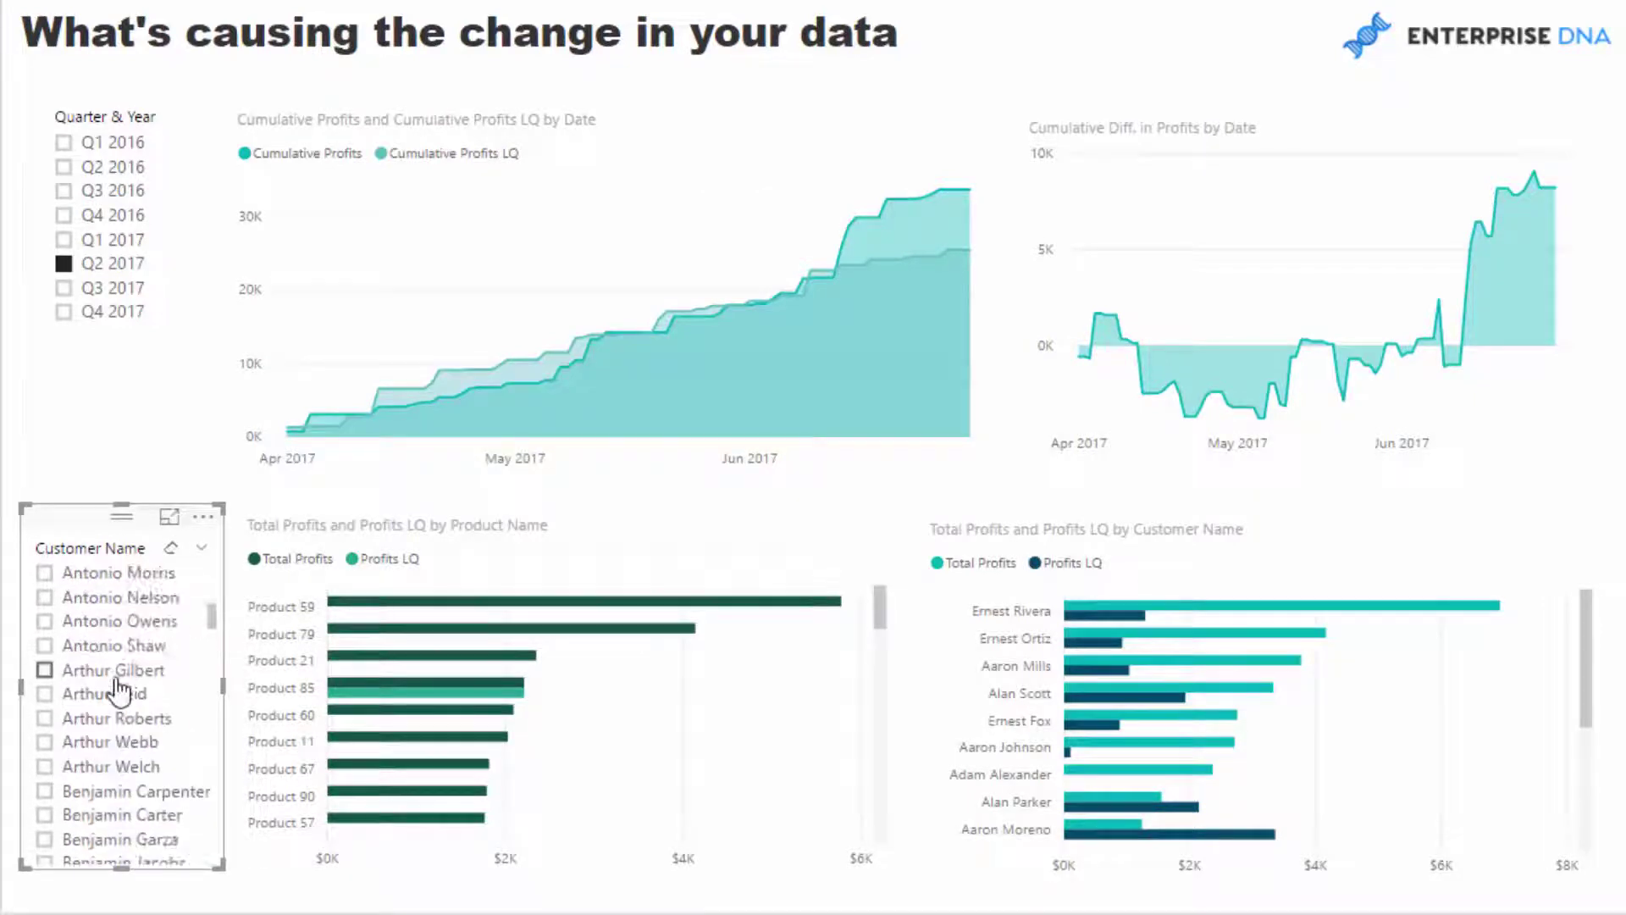
Step: Clear the Customer Name slicer selection and show the Customers table in the data view with its Customer Name column selected
click(170, 547)
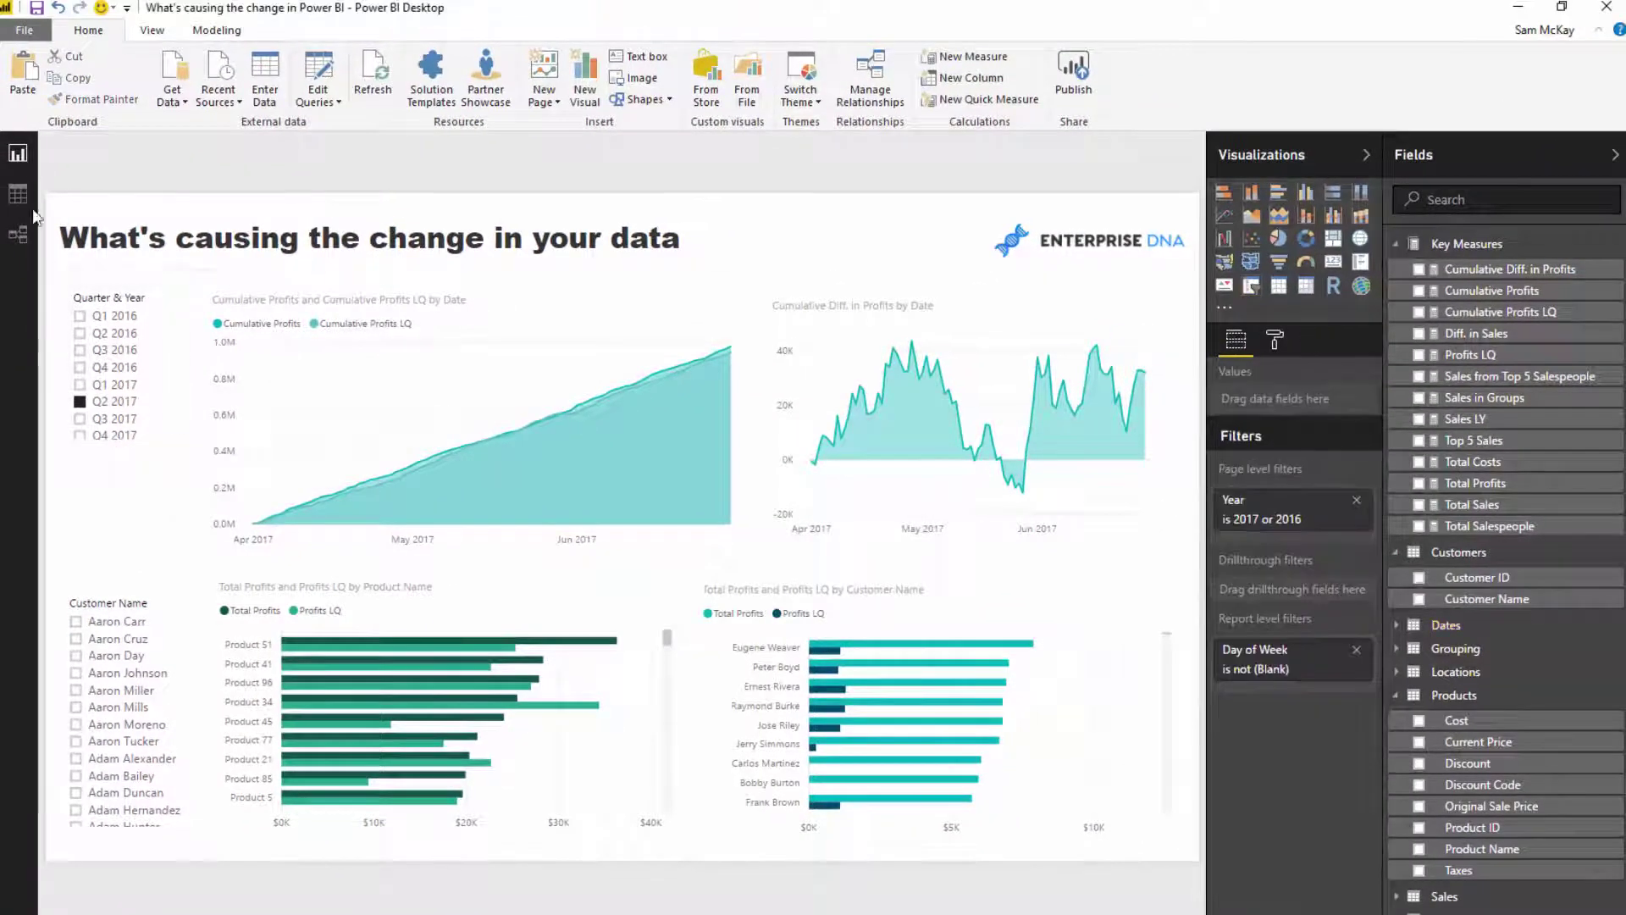
click(18, 194)
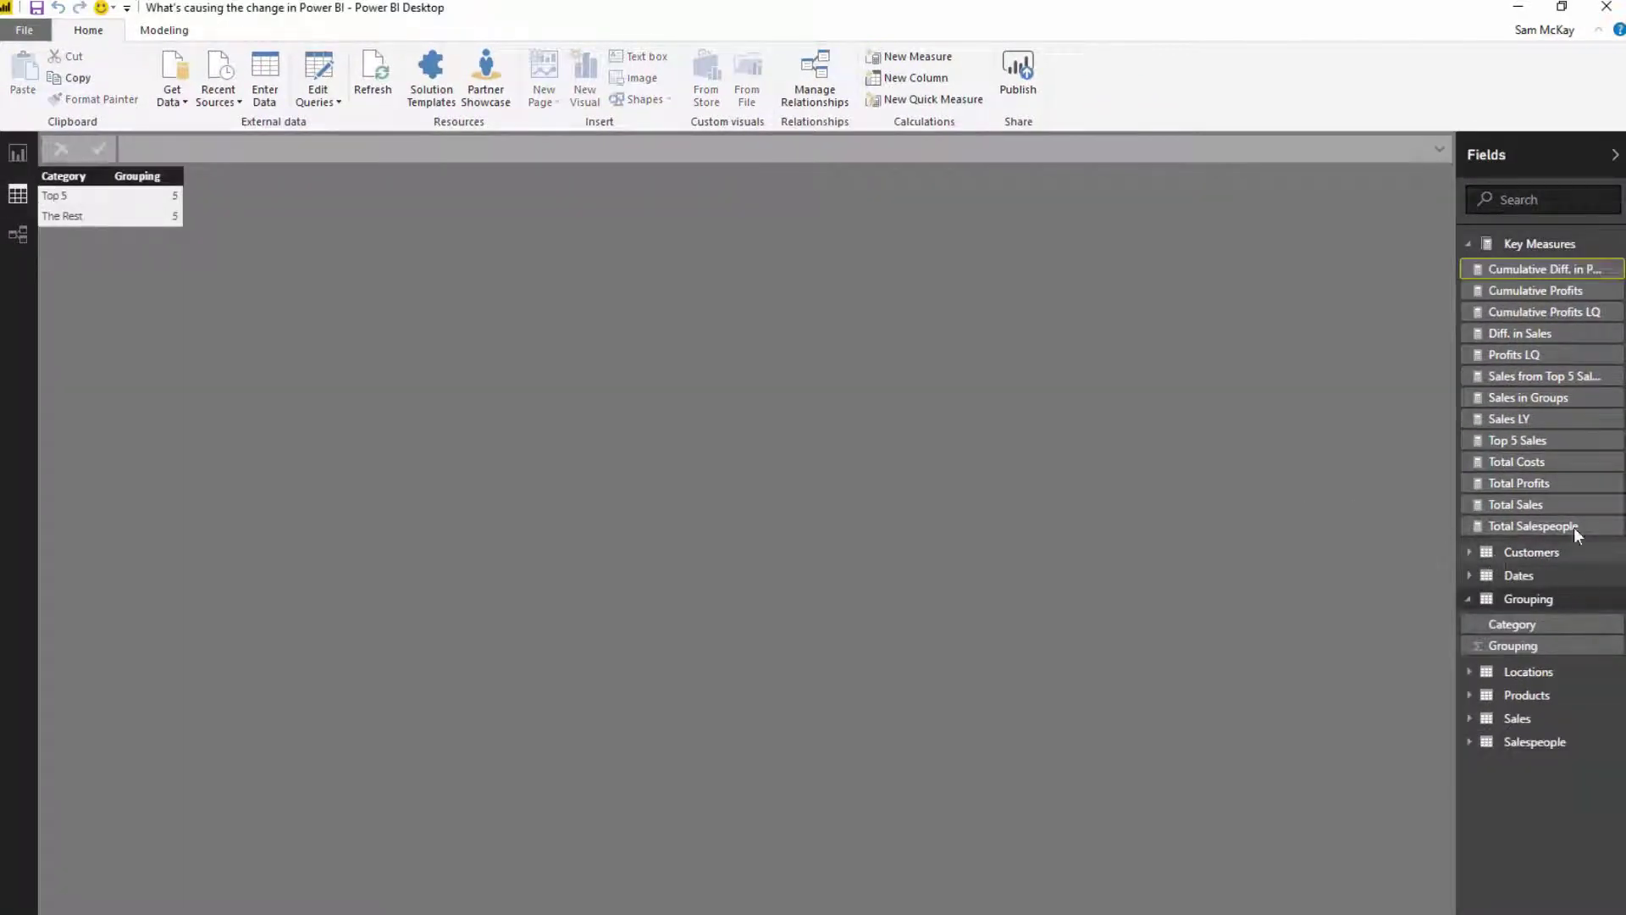
click(1470, 244)
click(1472, 314)
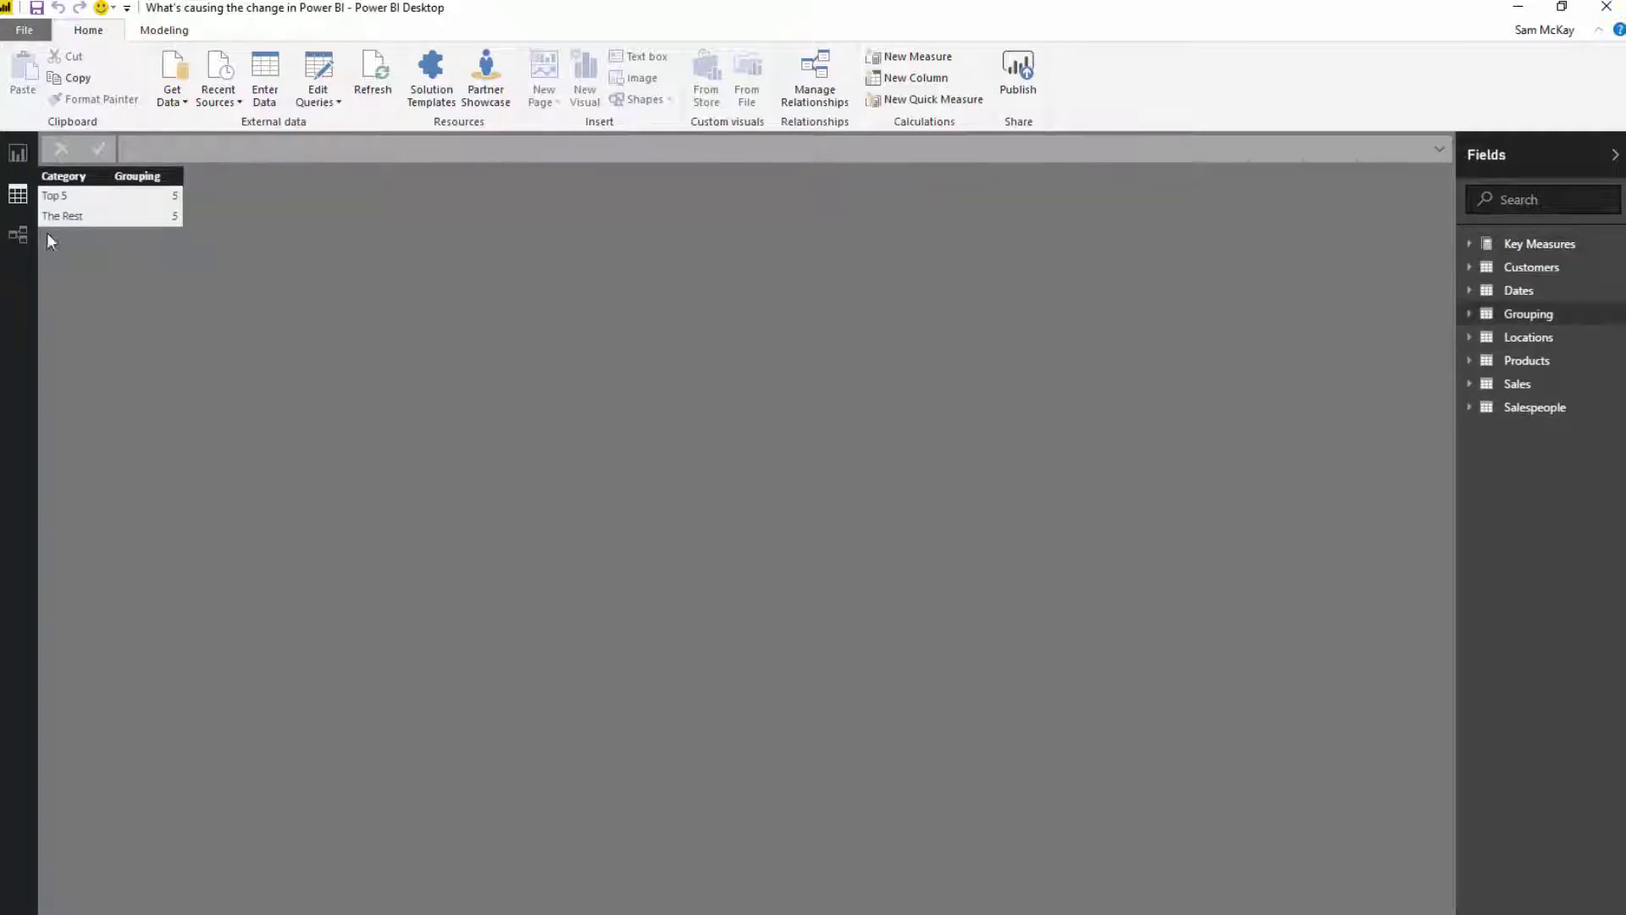
click(17, 239)
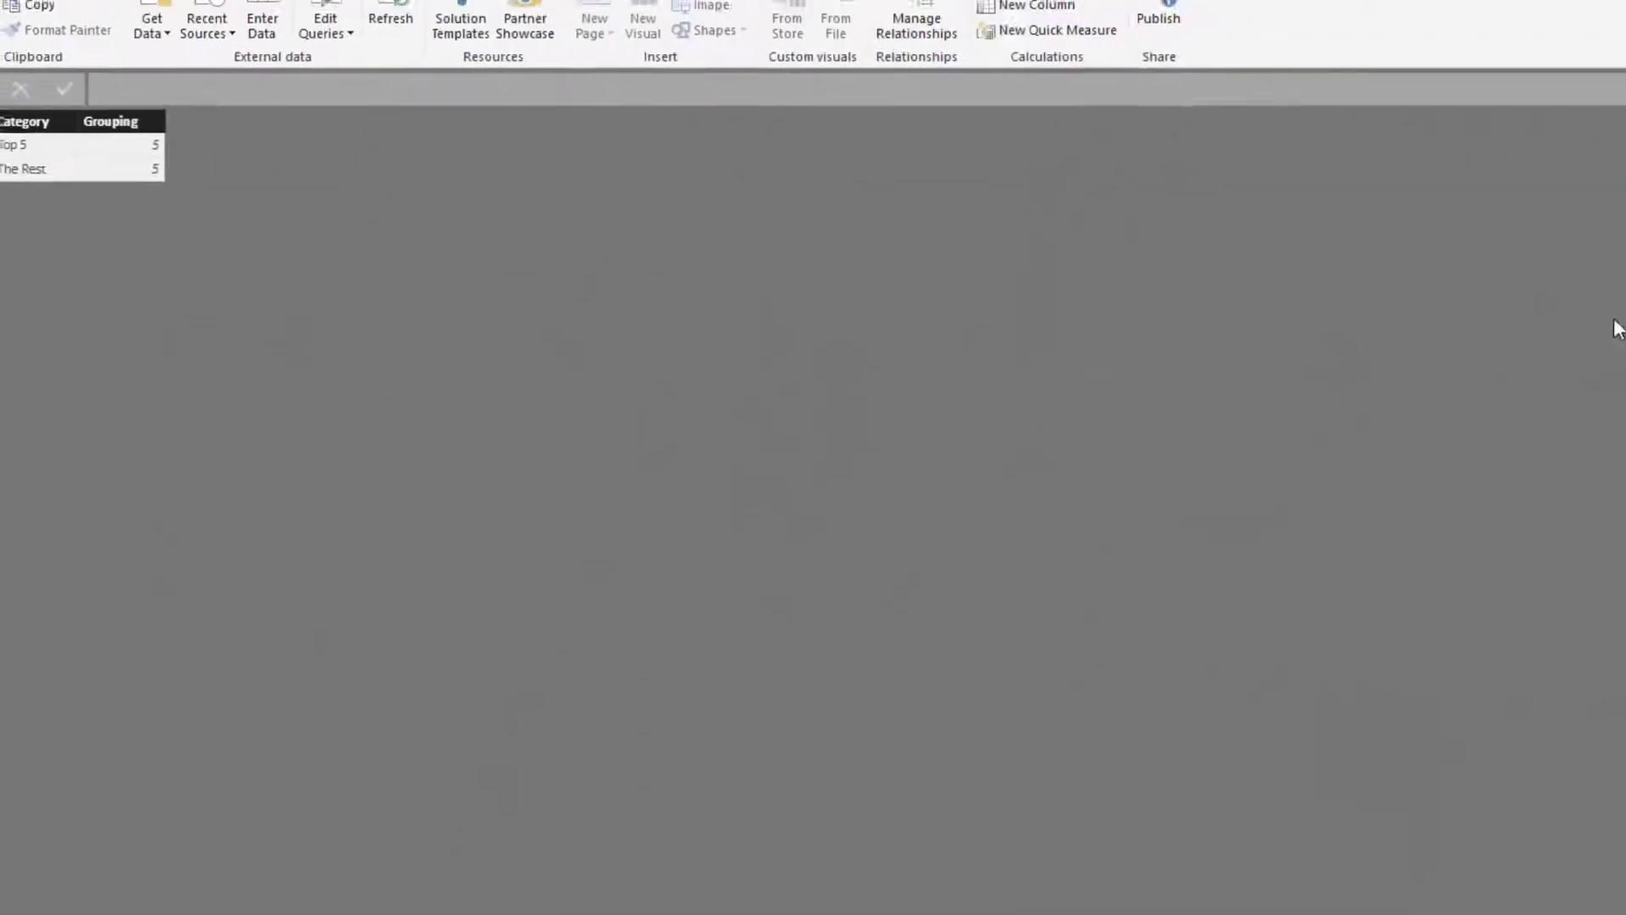
click(1531, 268)
click(1530, 314)
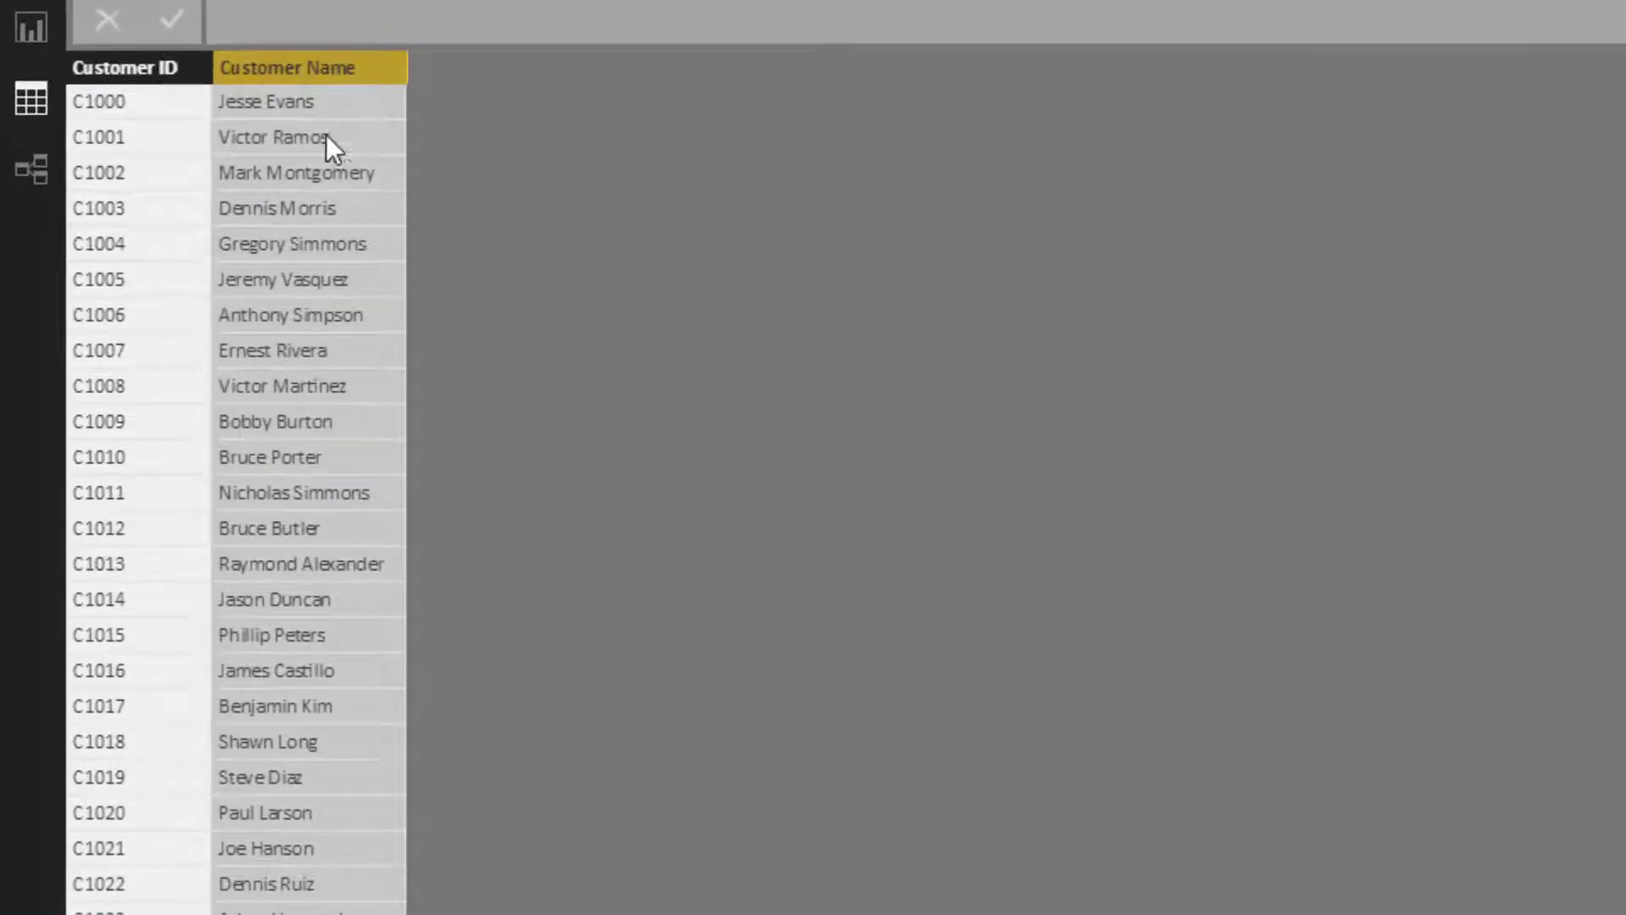
Step: Start a new calculated column in the Customers table and name it Overall Sales
click(165, 29)
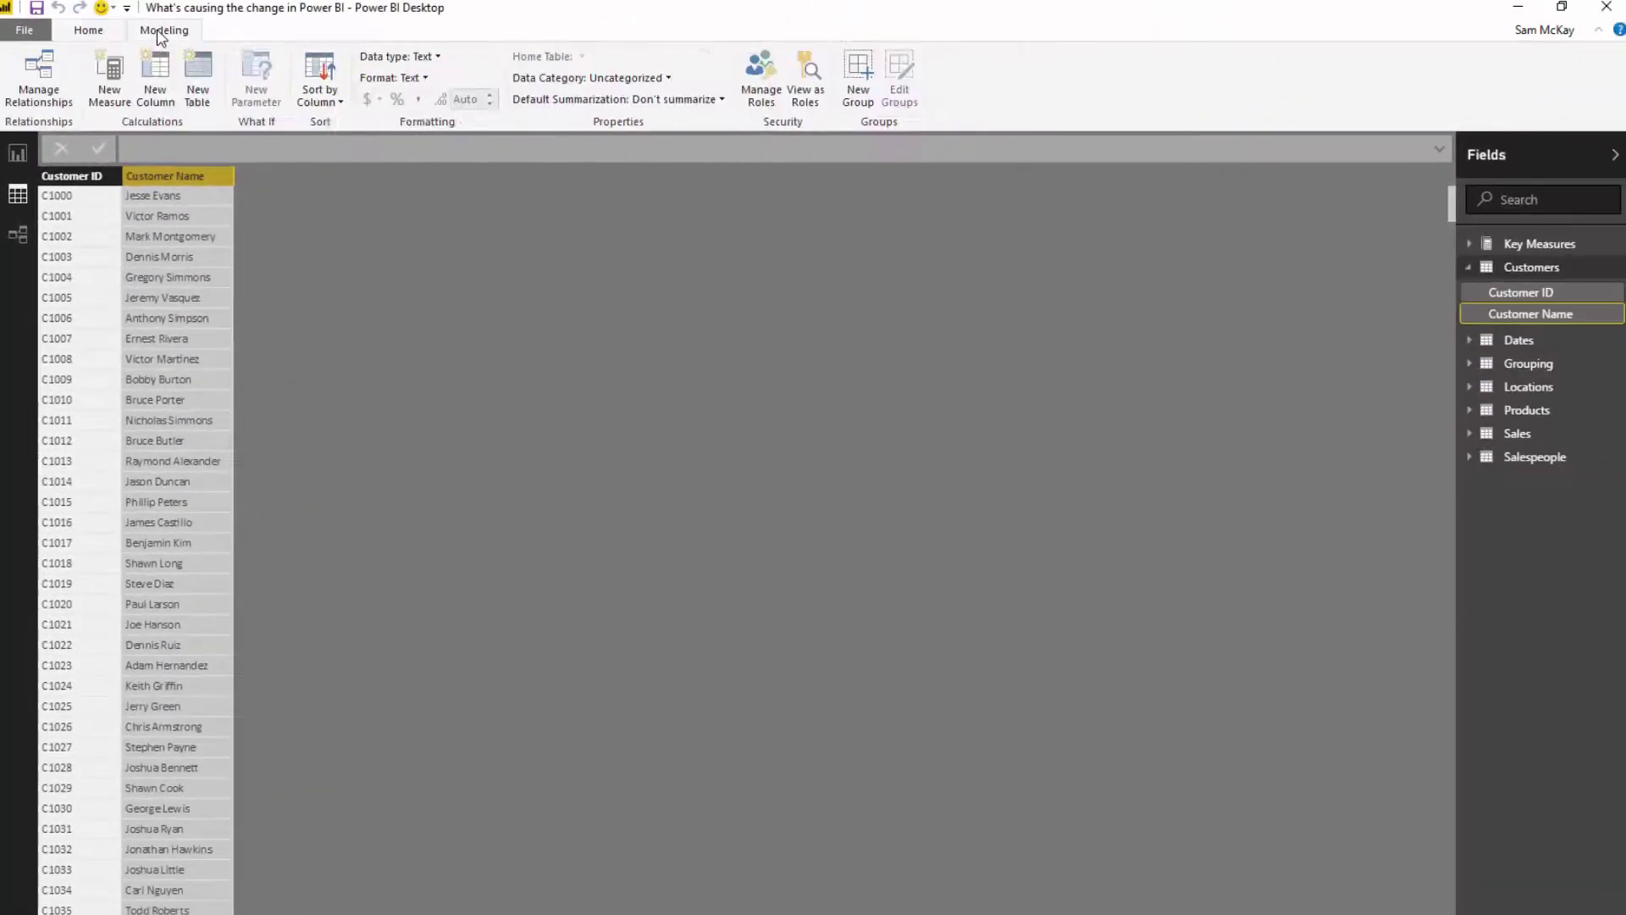
click(156, 89)
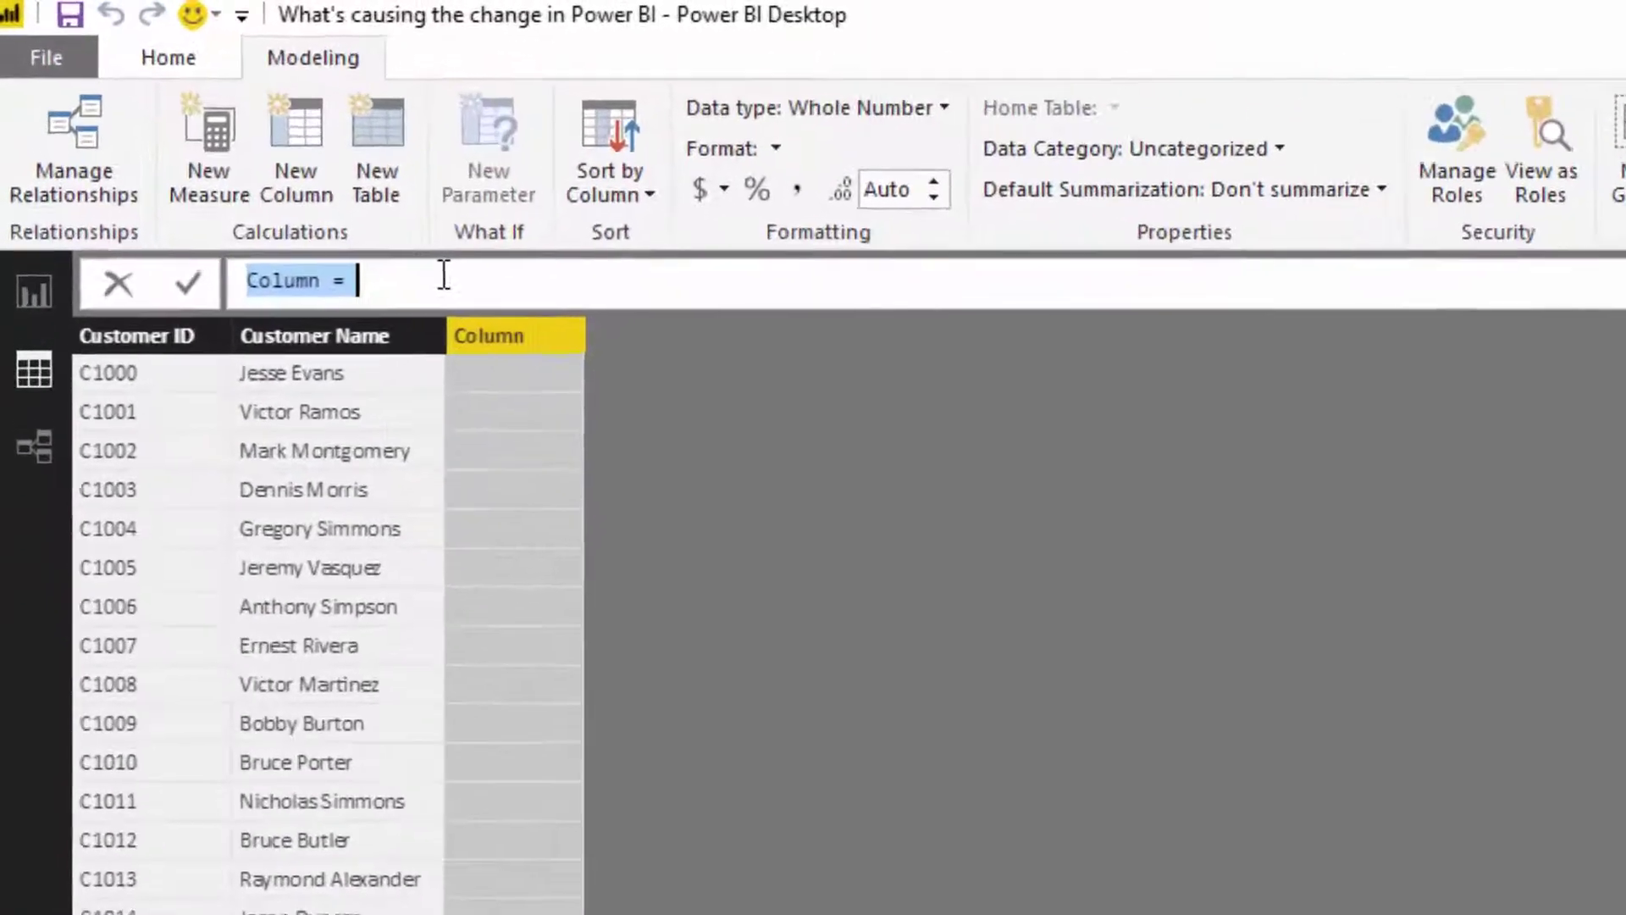
text(Total Sale)
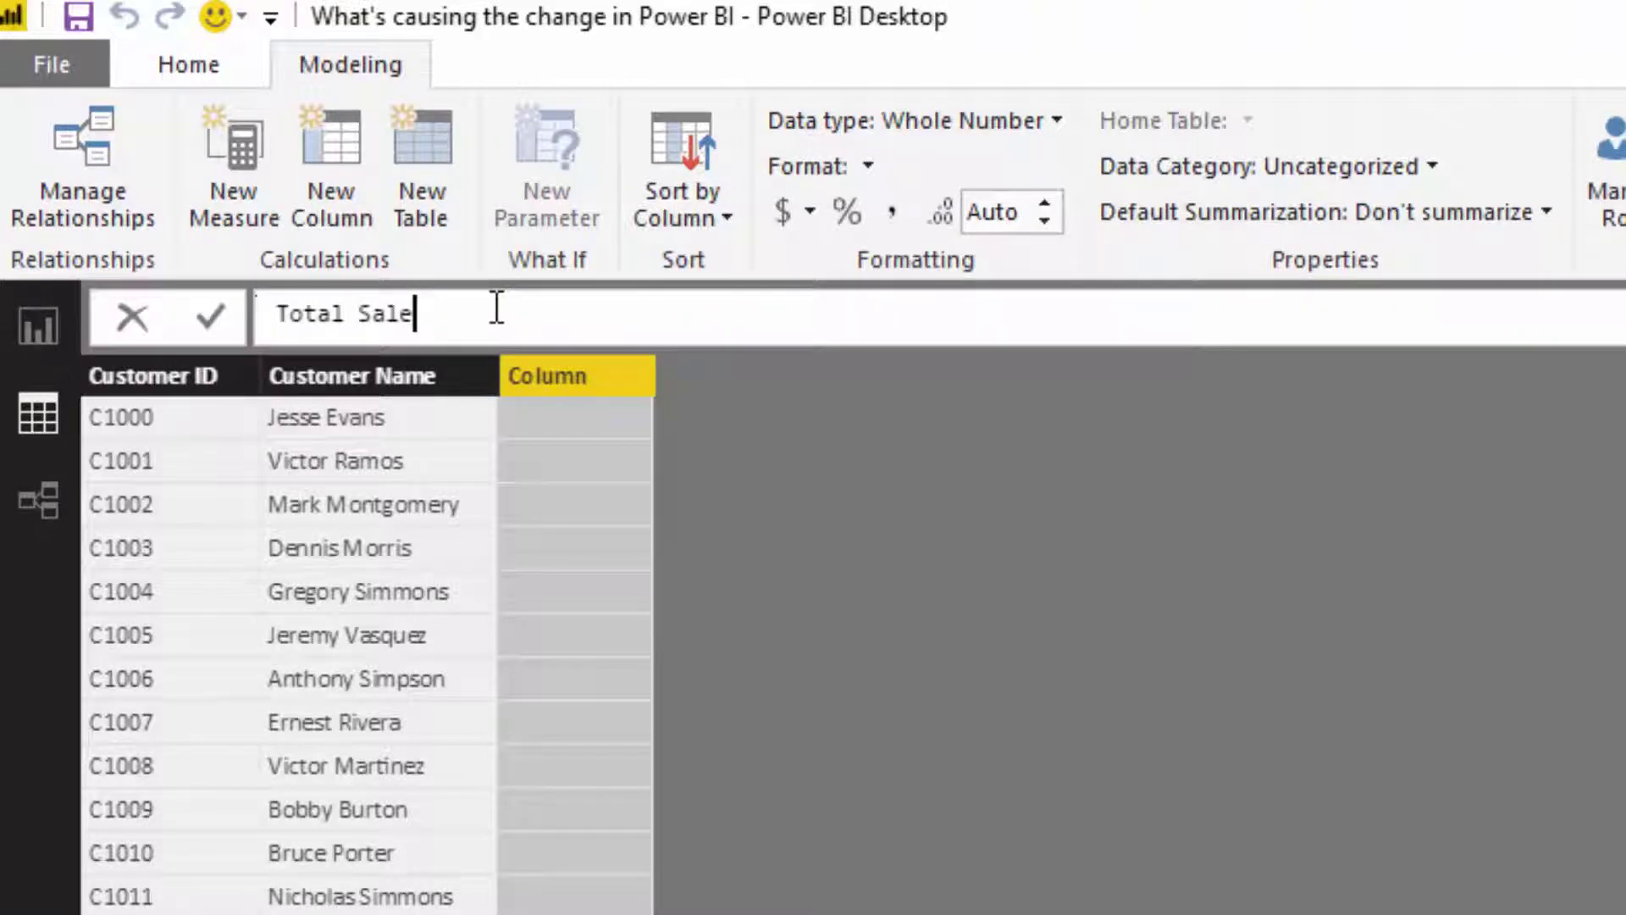
key(BackSpace)
key(BackSpace)
key(BackSpace)
key(BackSpace)
key(BackSpace)
key(BackSpace)
key(BackSpace)
key(BackSpace)
text(Overal)
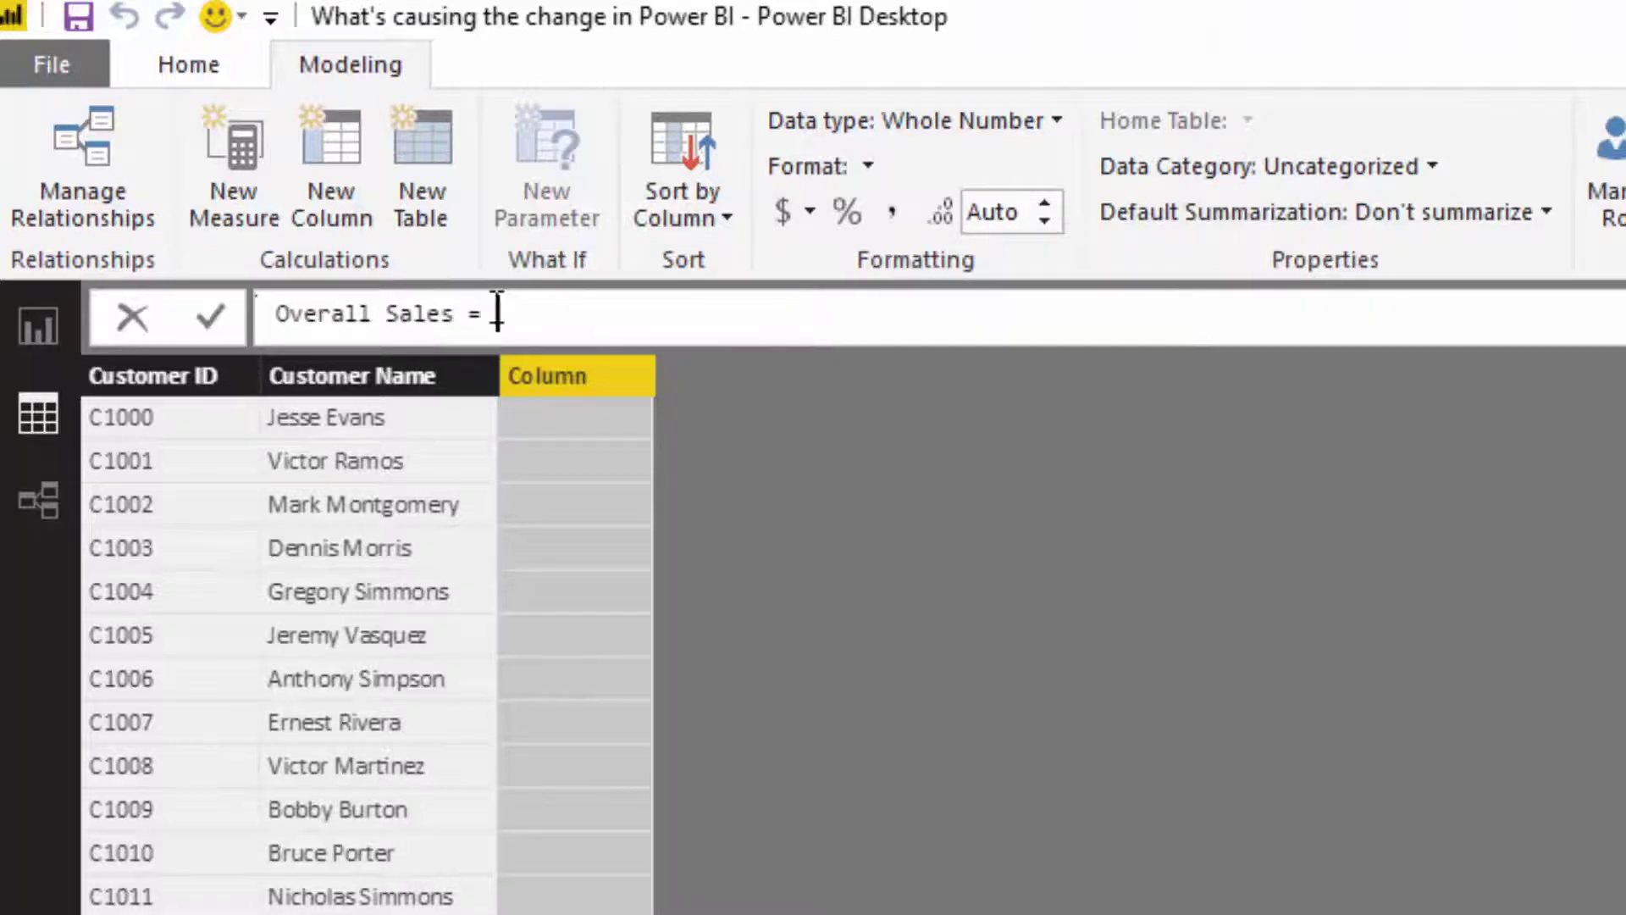
Step: Define the Overall Sales column as the [Total Sales] measure and commit the formula
text(Tota)
key(Down)
key(Down)
key(Tab)
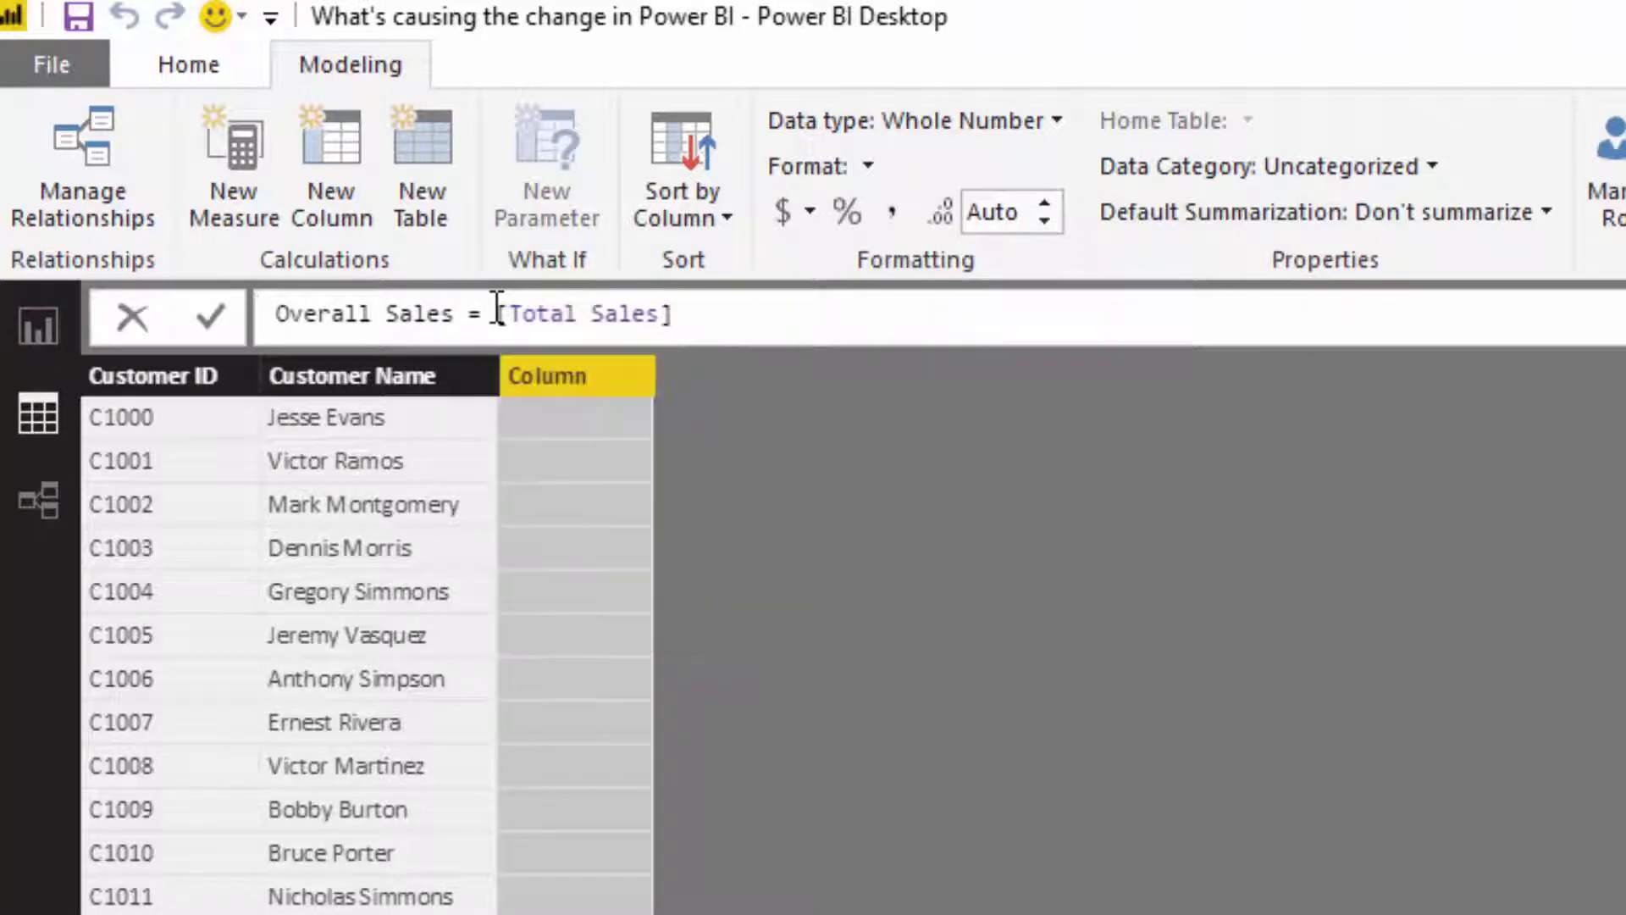
key(Return)
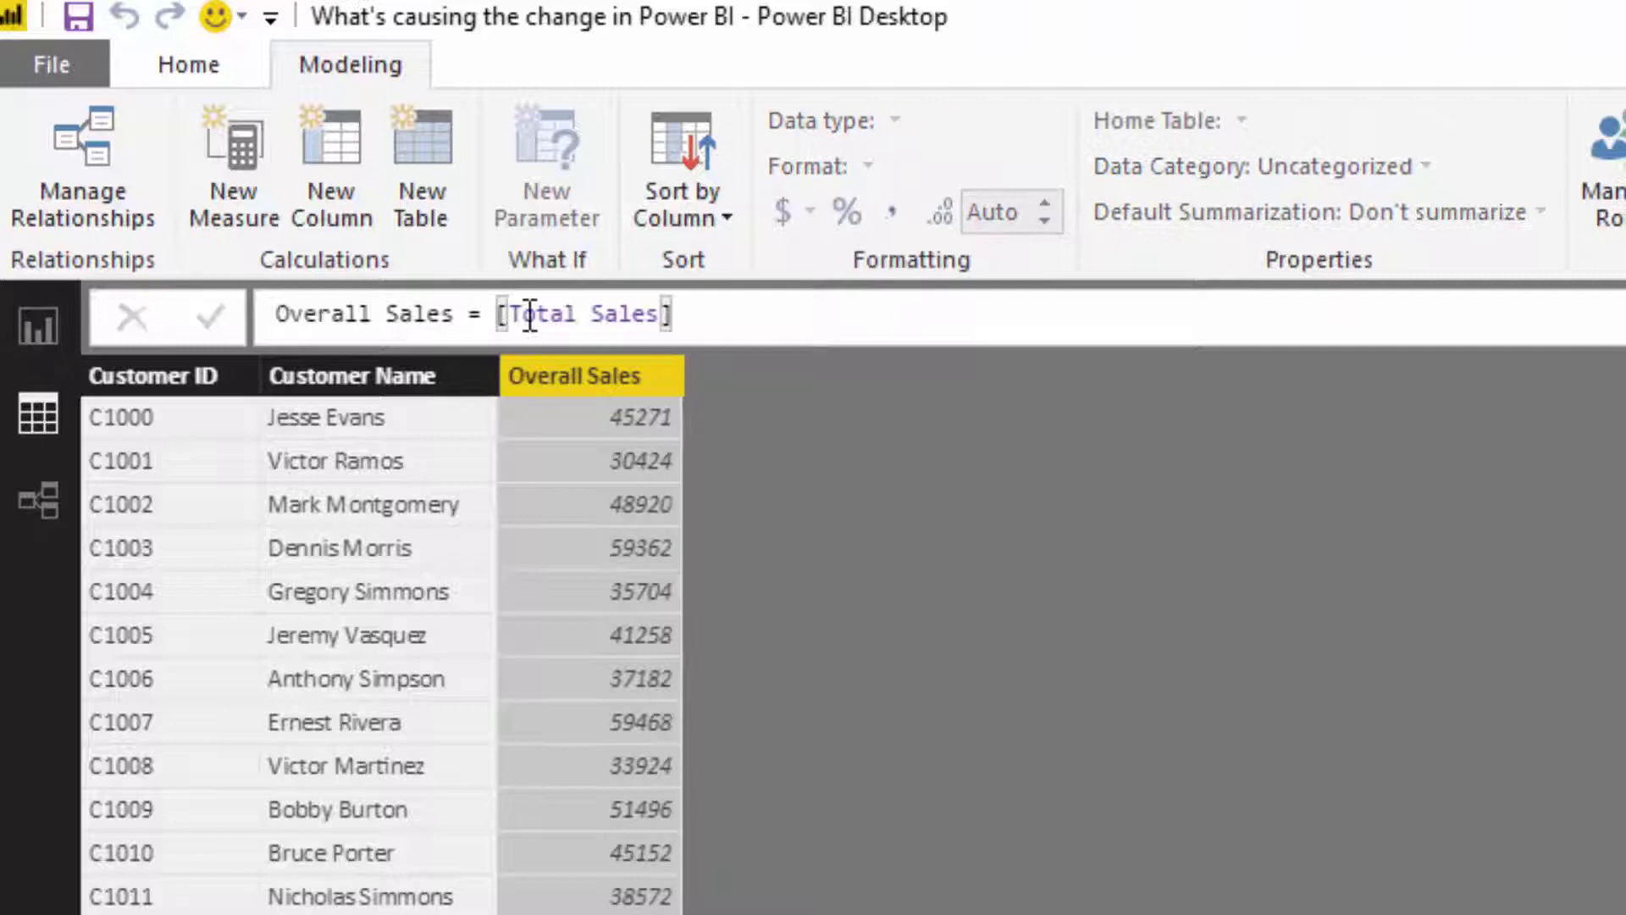
Step: Sort the Customers table by Overall Sales in descending order and start another calculated column named Sales Group
right_click(608, 374)
click(693, 453)
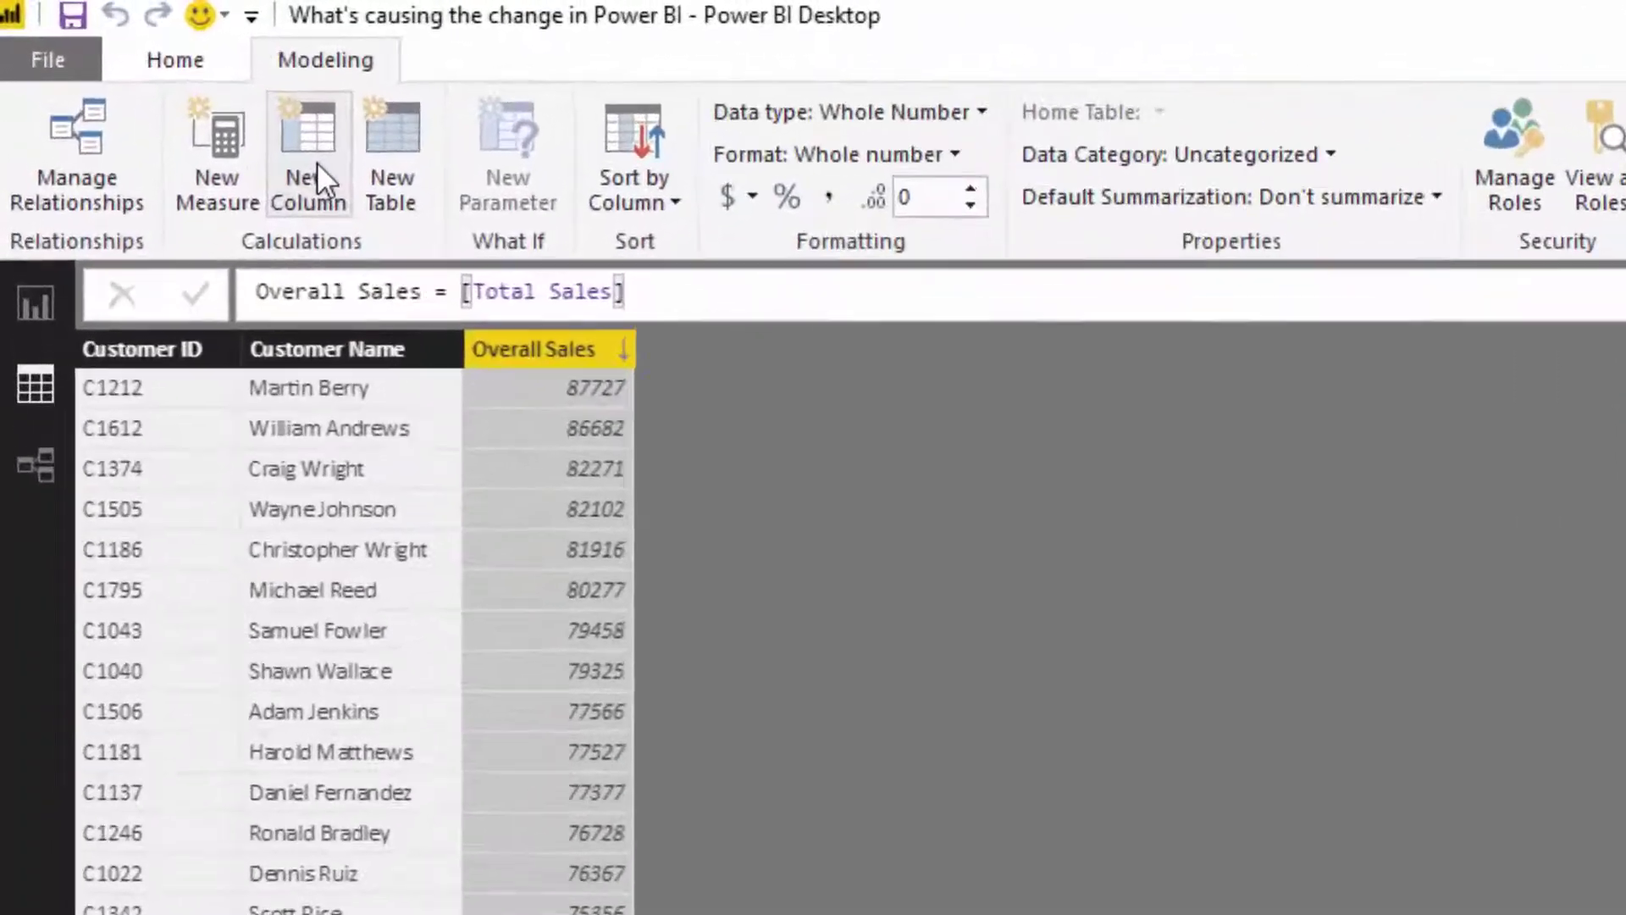
click(155, 77)
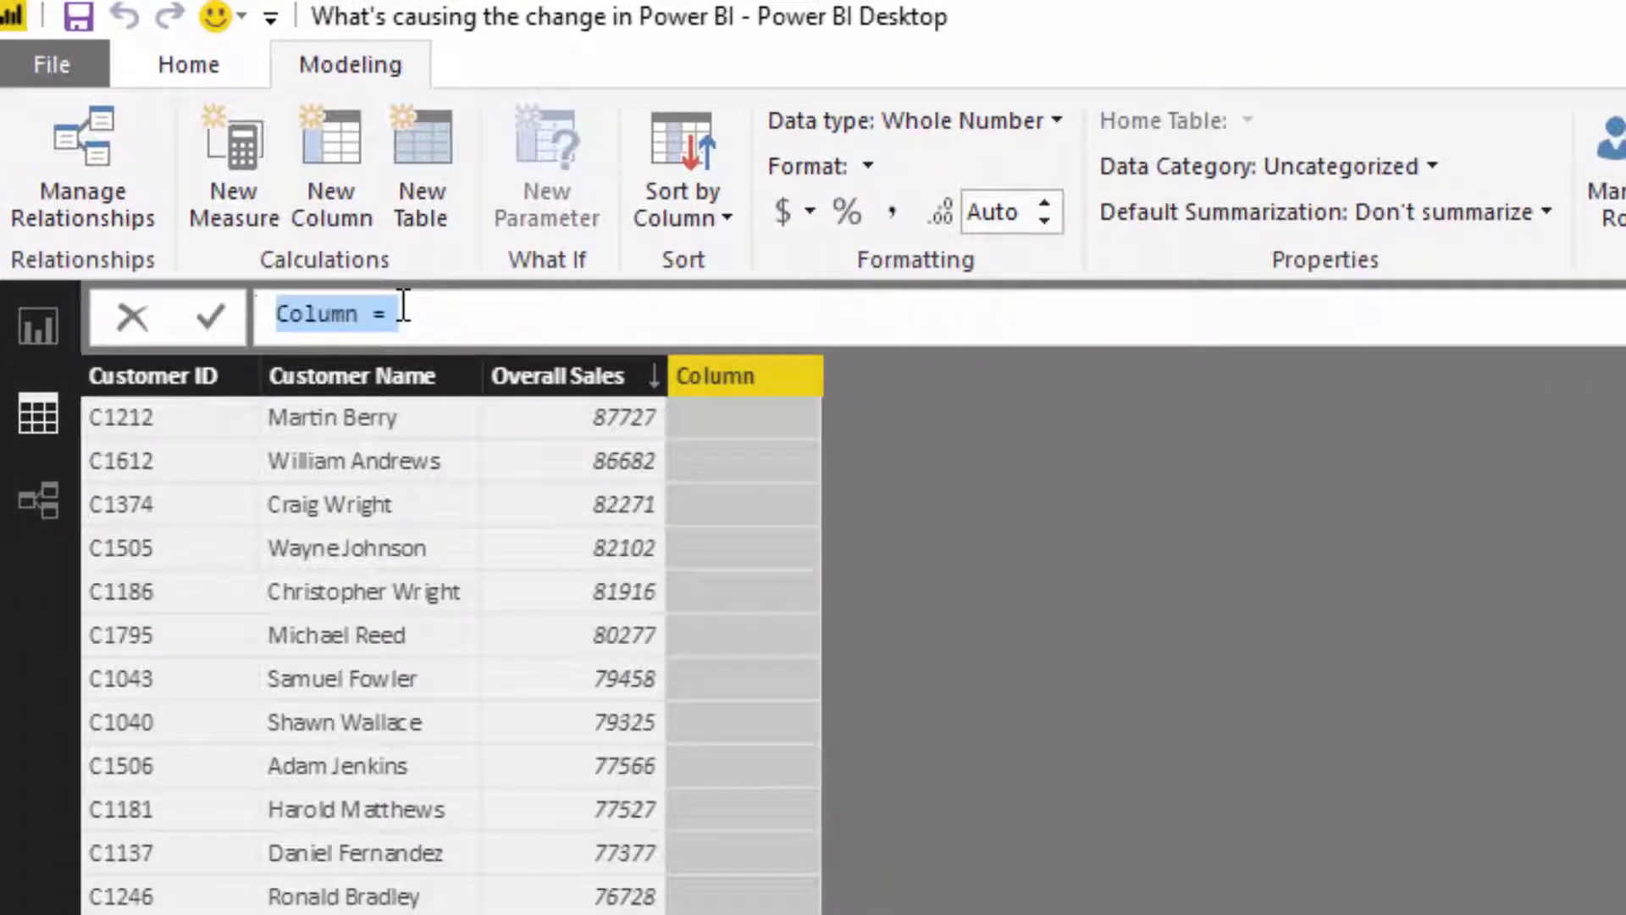
text(Sales Group)
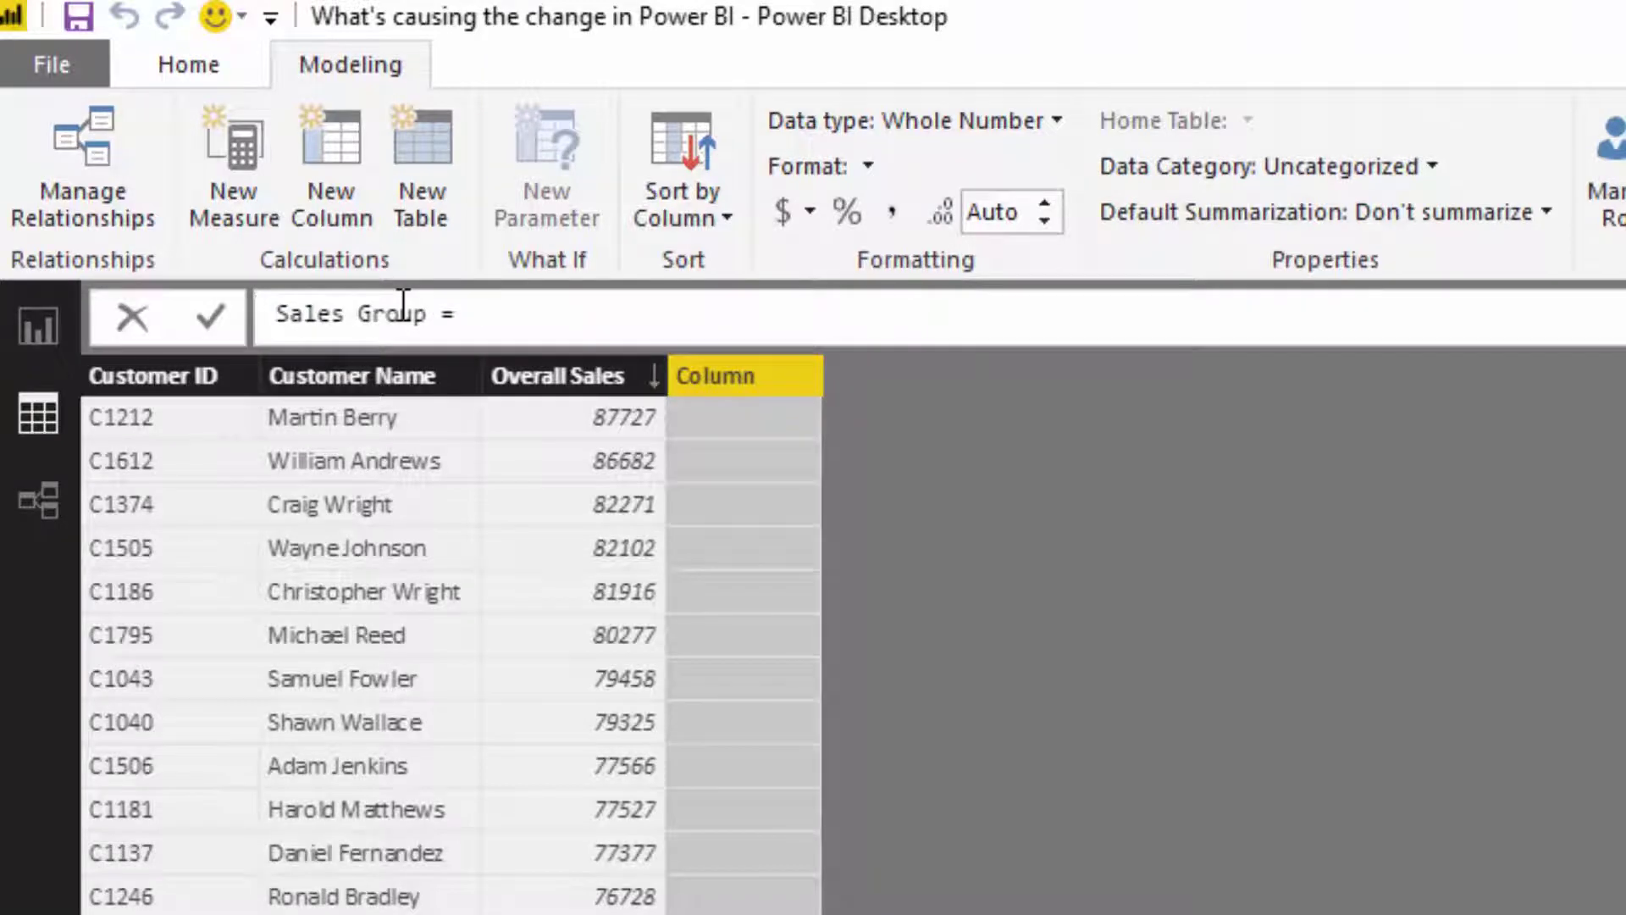
text( =)
key(shift+Return)
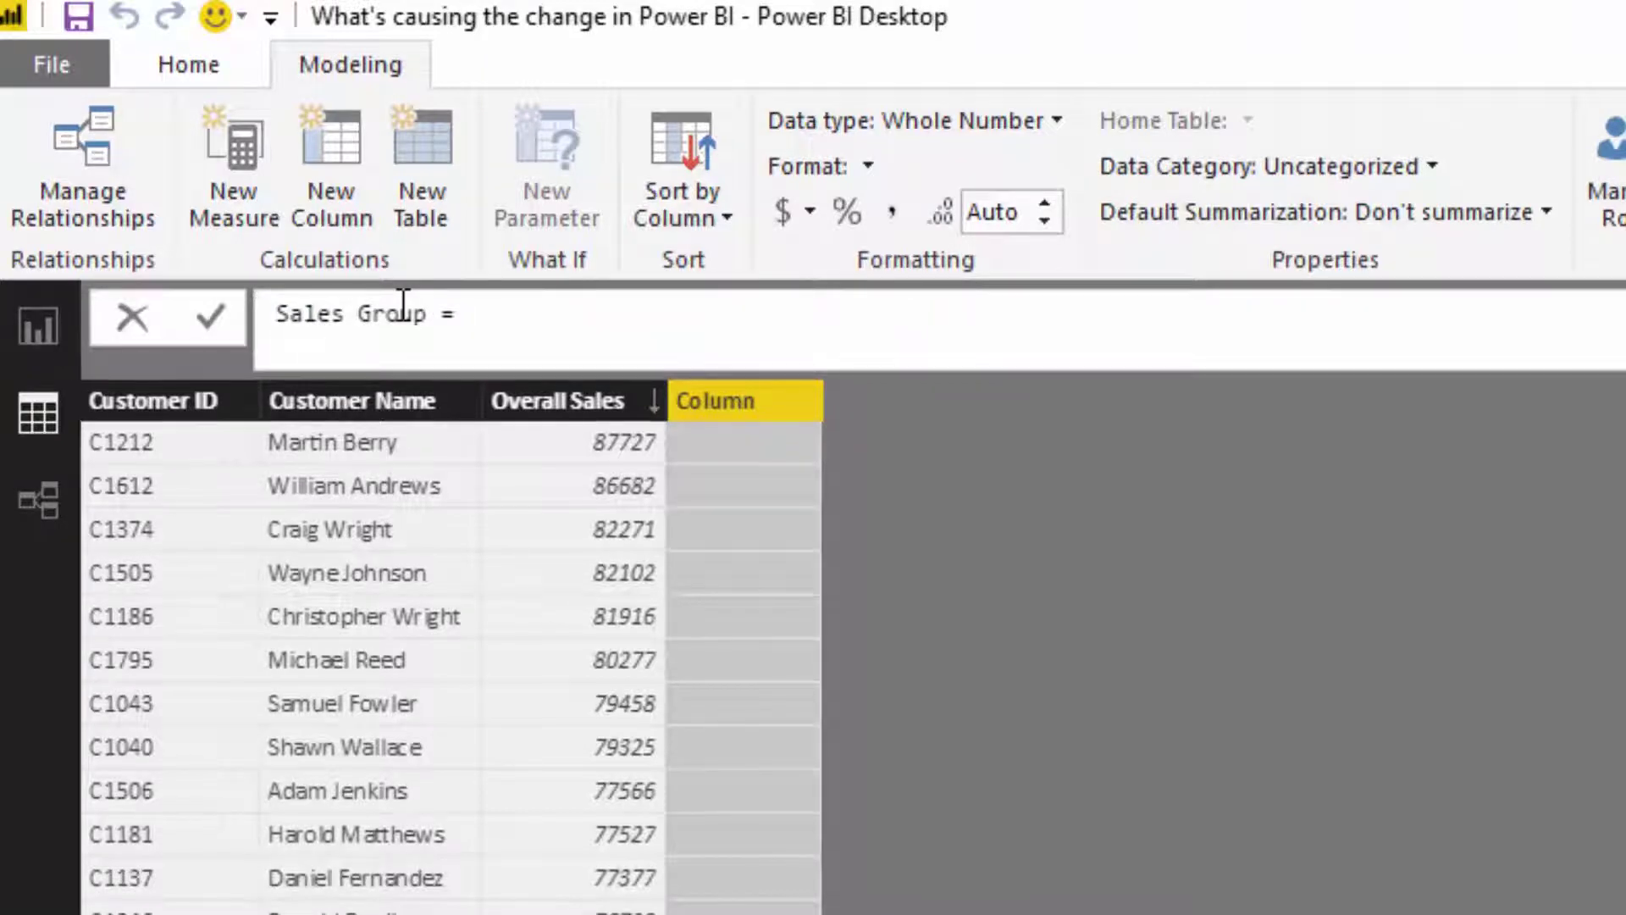
Step: Begin the Sales Group formula with SWITCH( TRUE(), and a first condition returning "Great" when Customers[Overall Sales] > 68000
text(SWITCH()
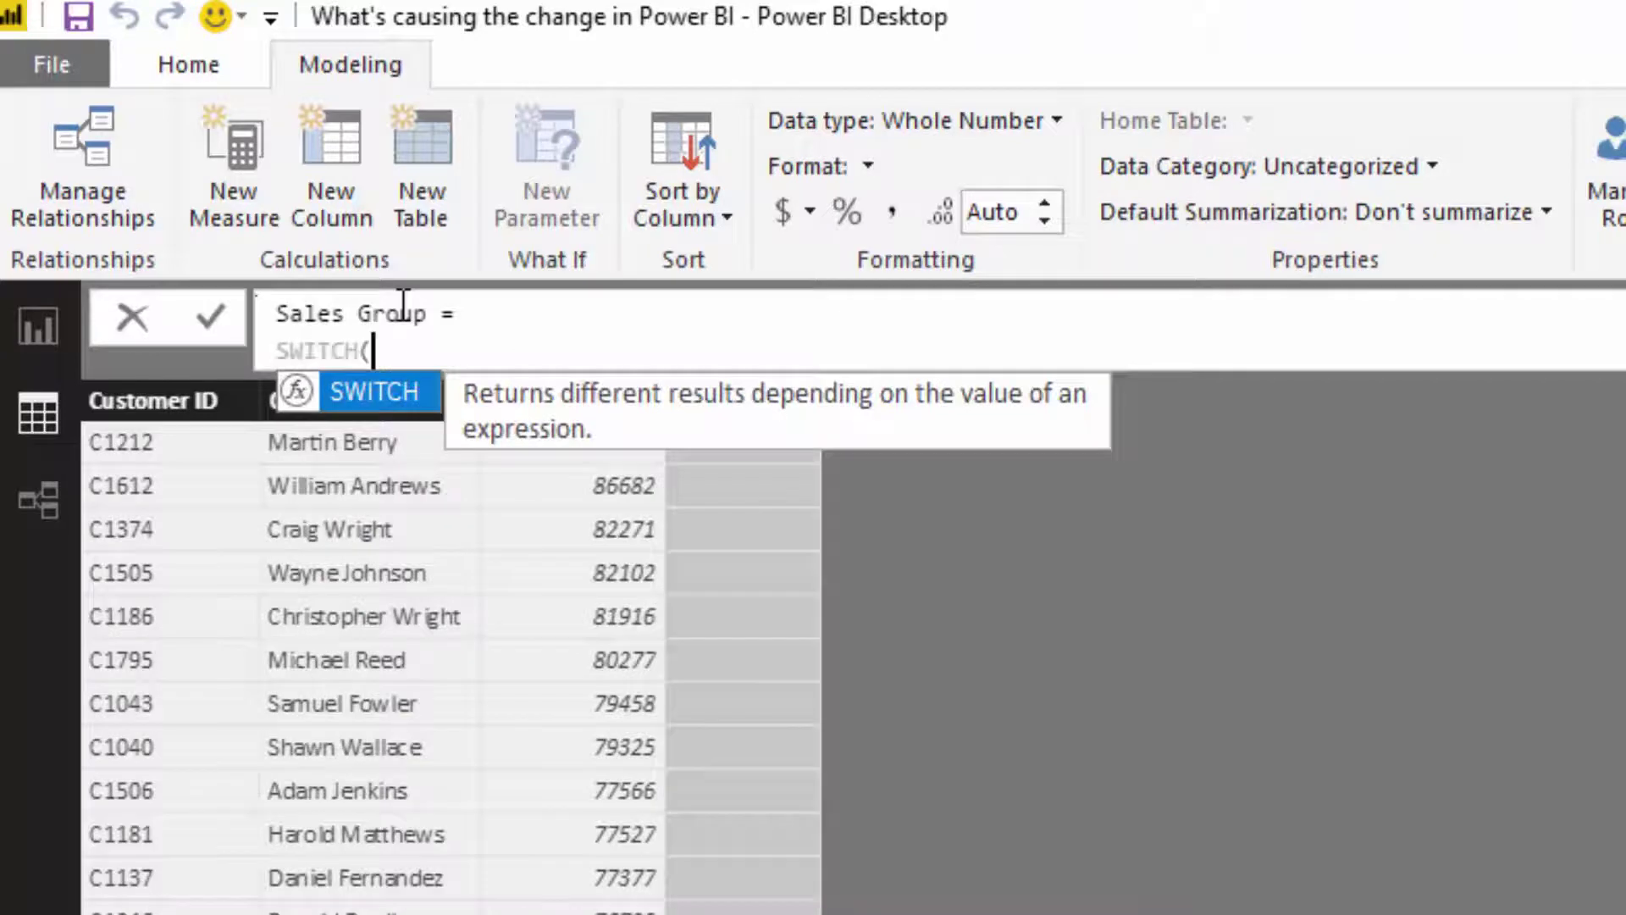
text( TRUE(),)
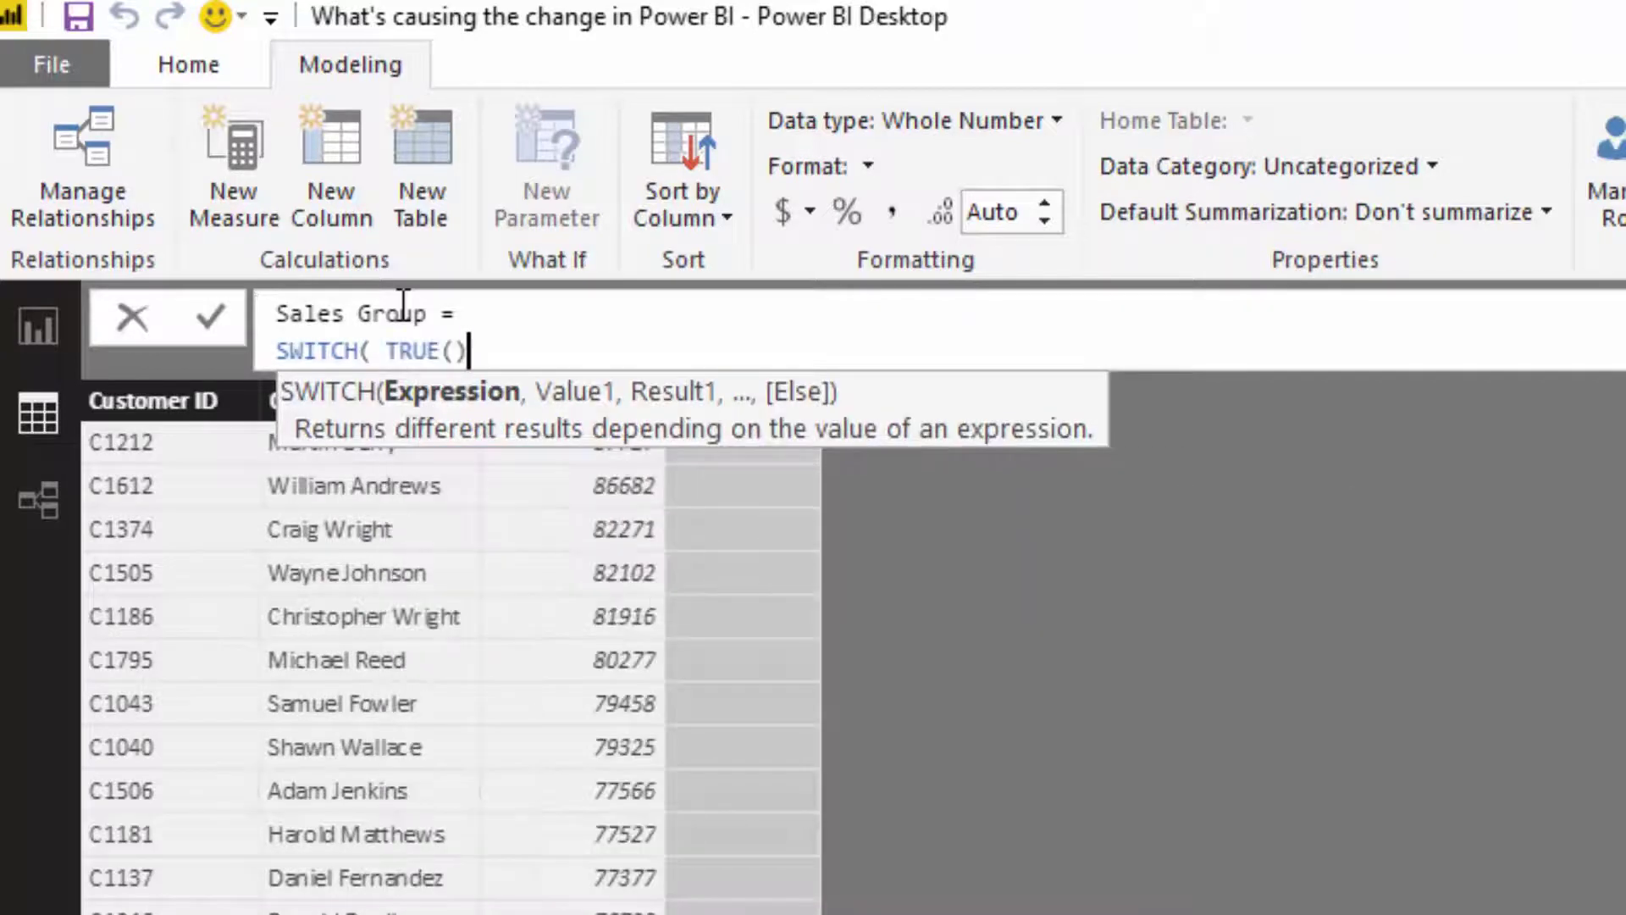
key(shift+Return)
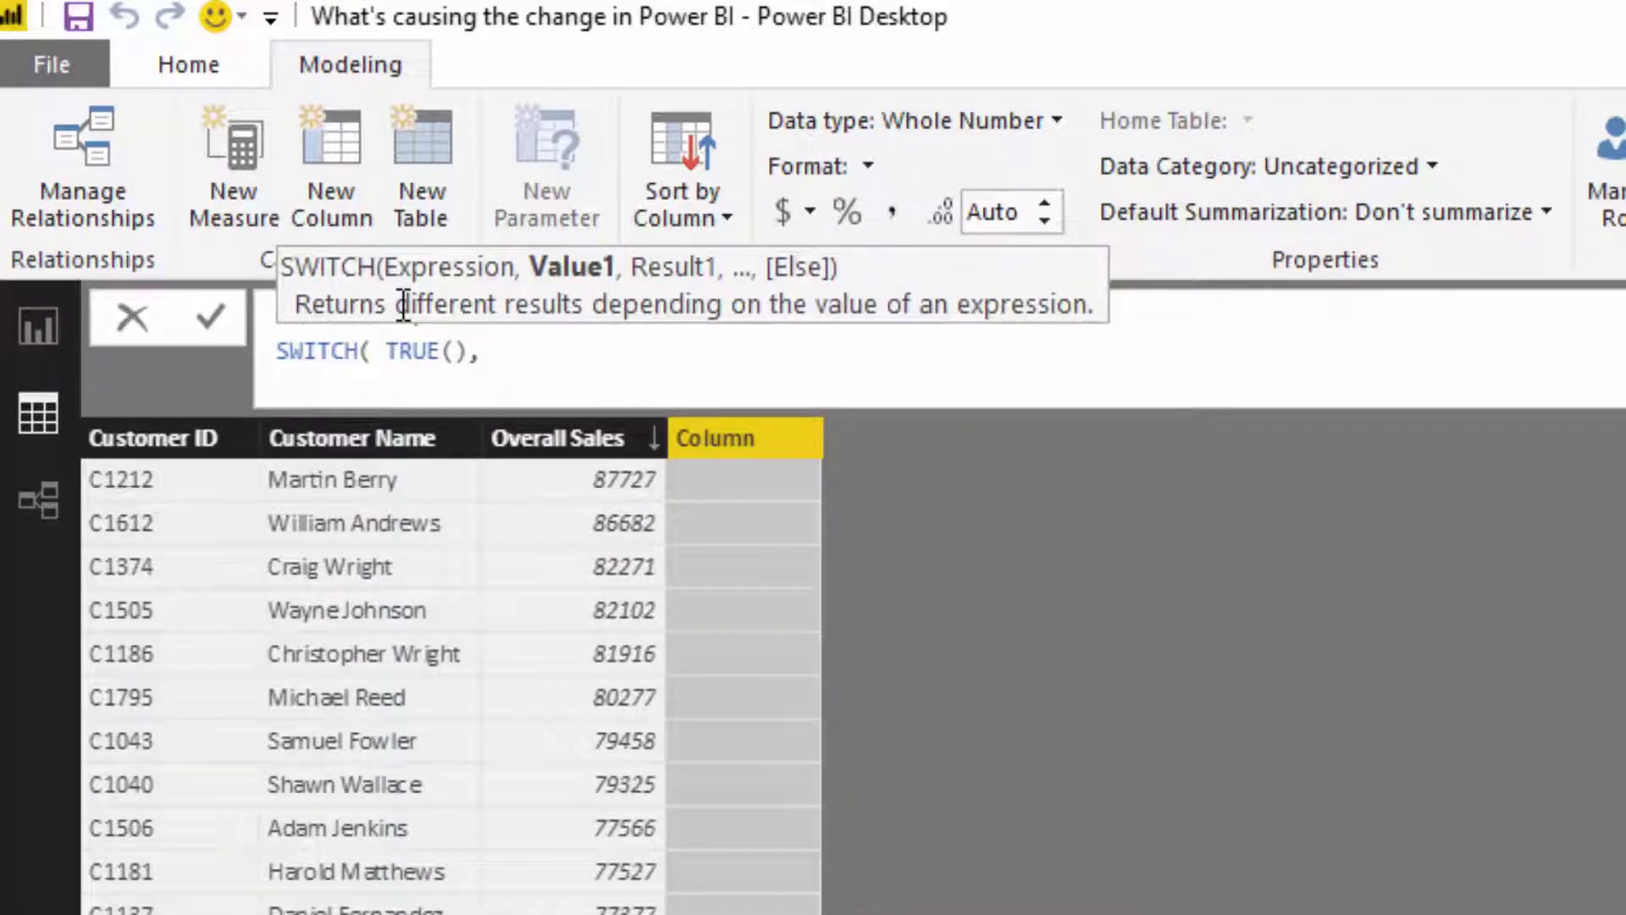
text(OVer)
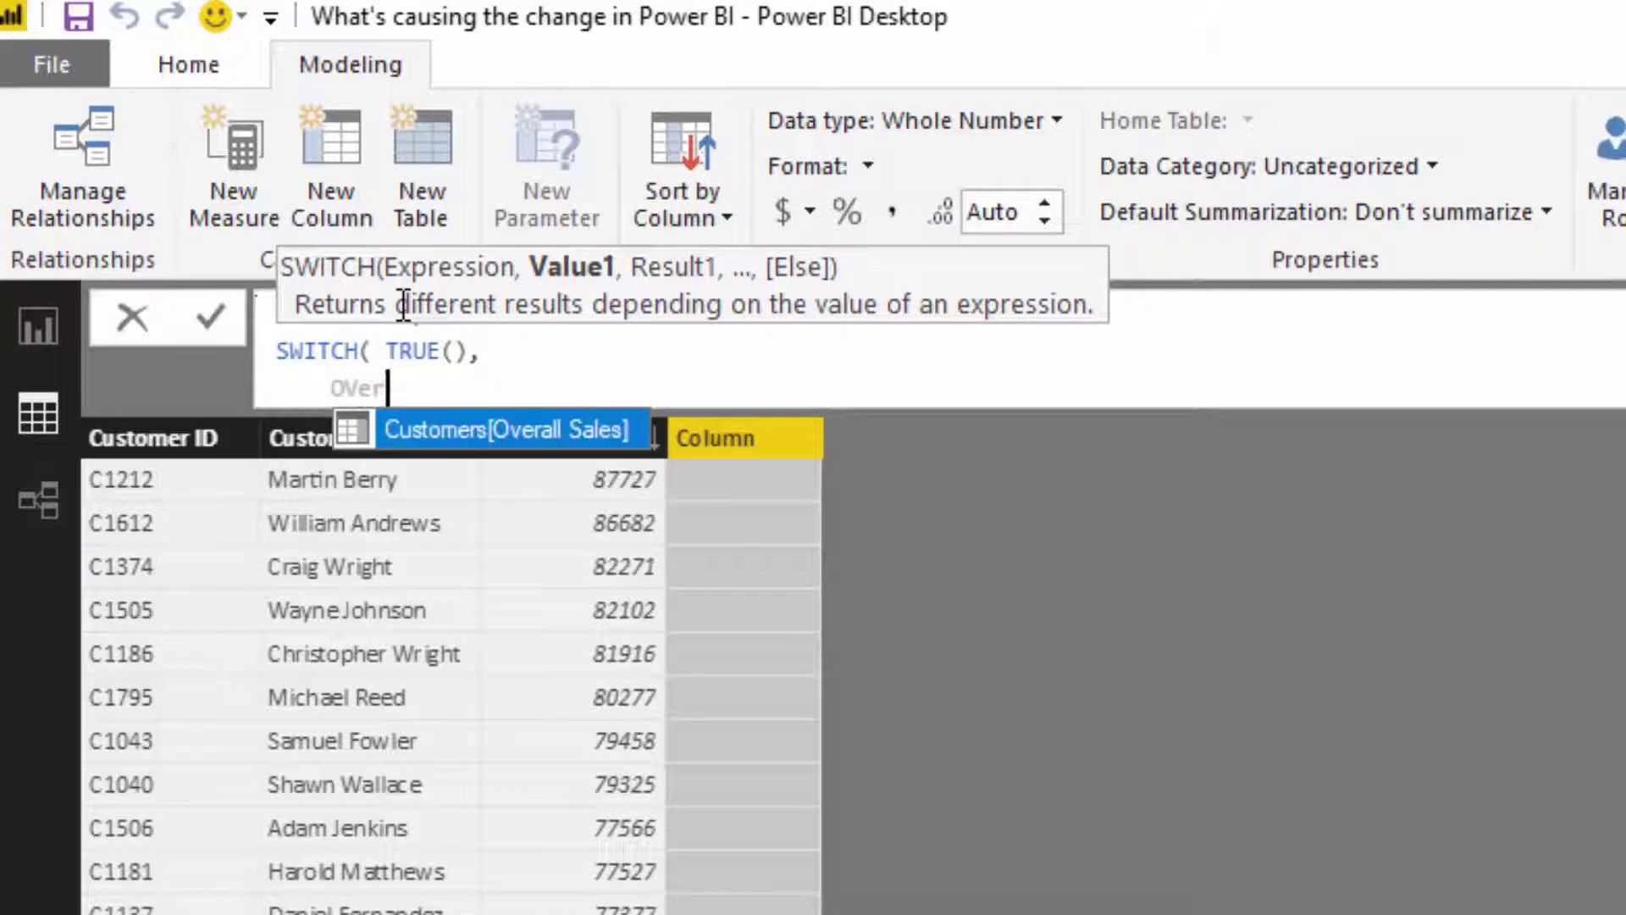
key(Tab)
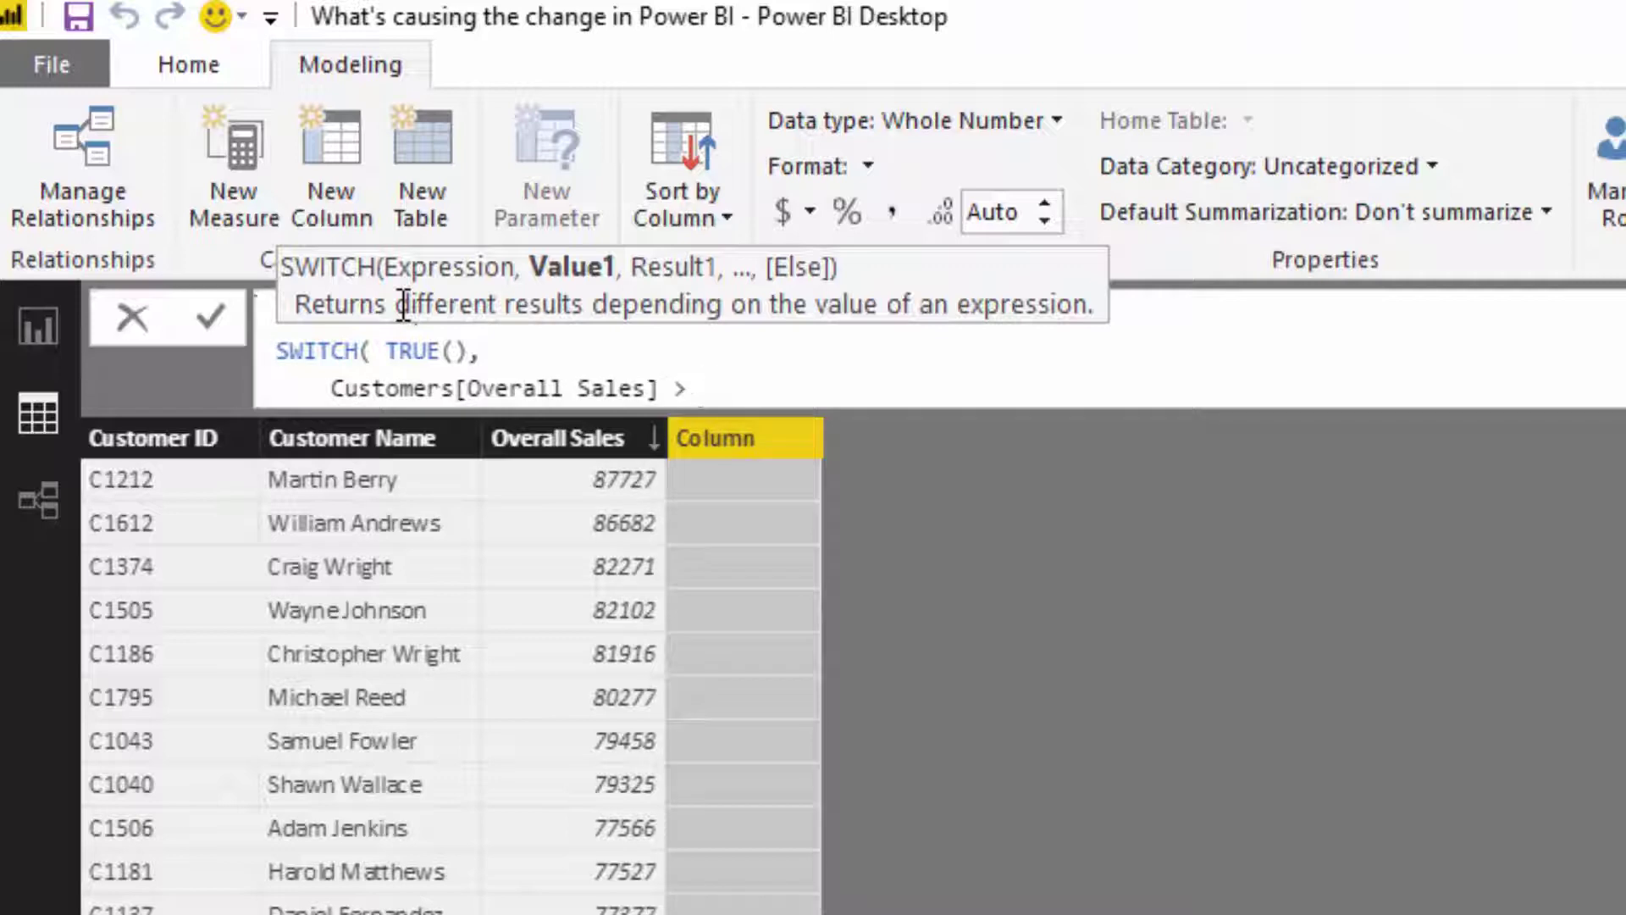
text(> 68000, ")
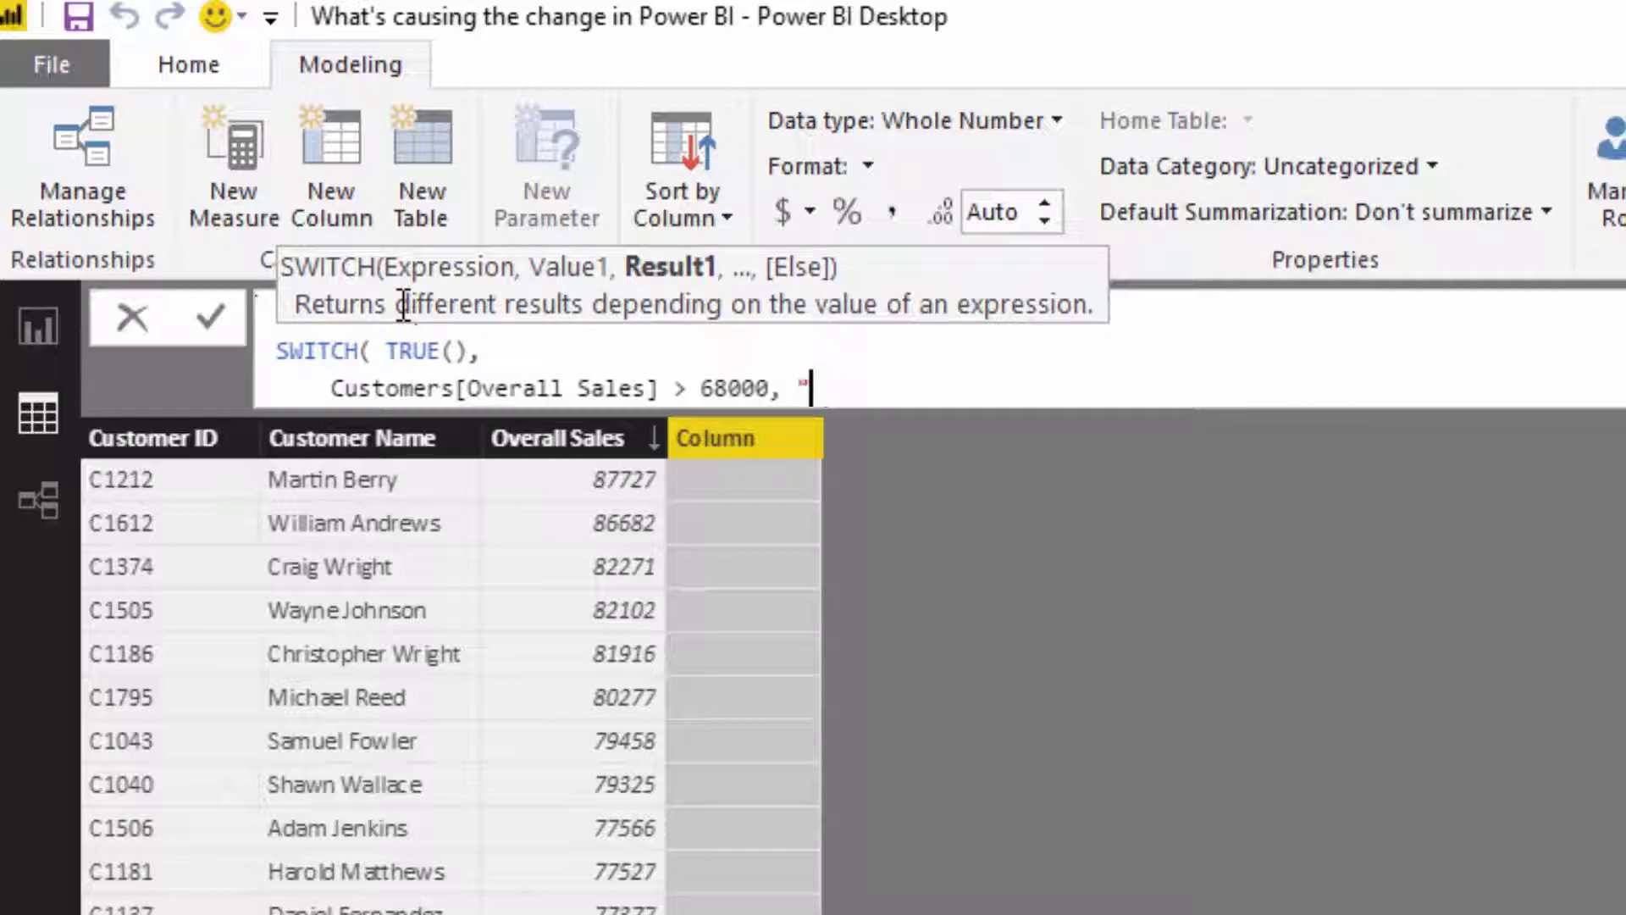
text(Great")
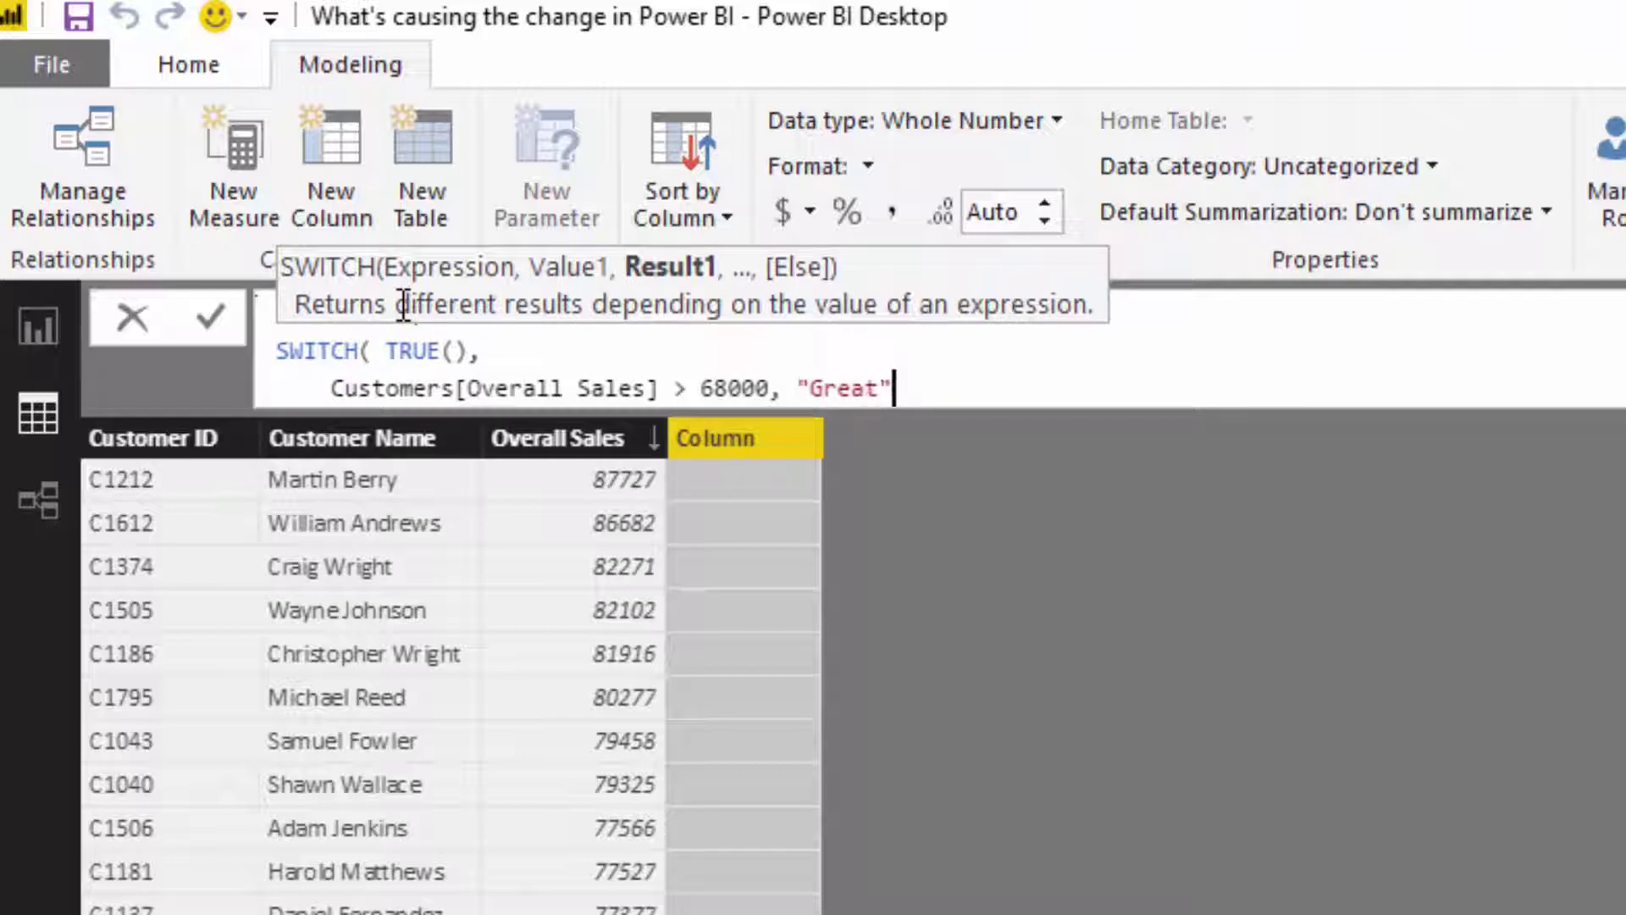
text(,)
key(shift+Return)
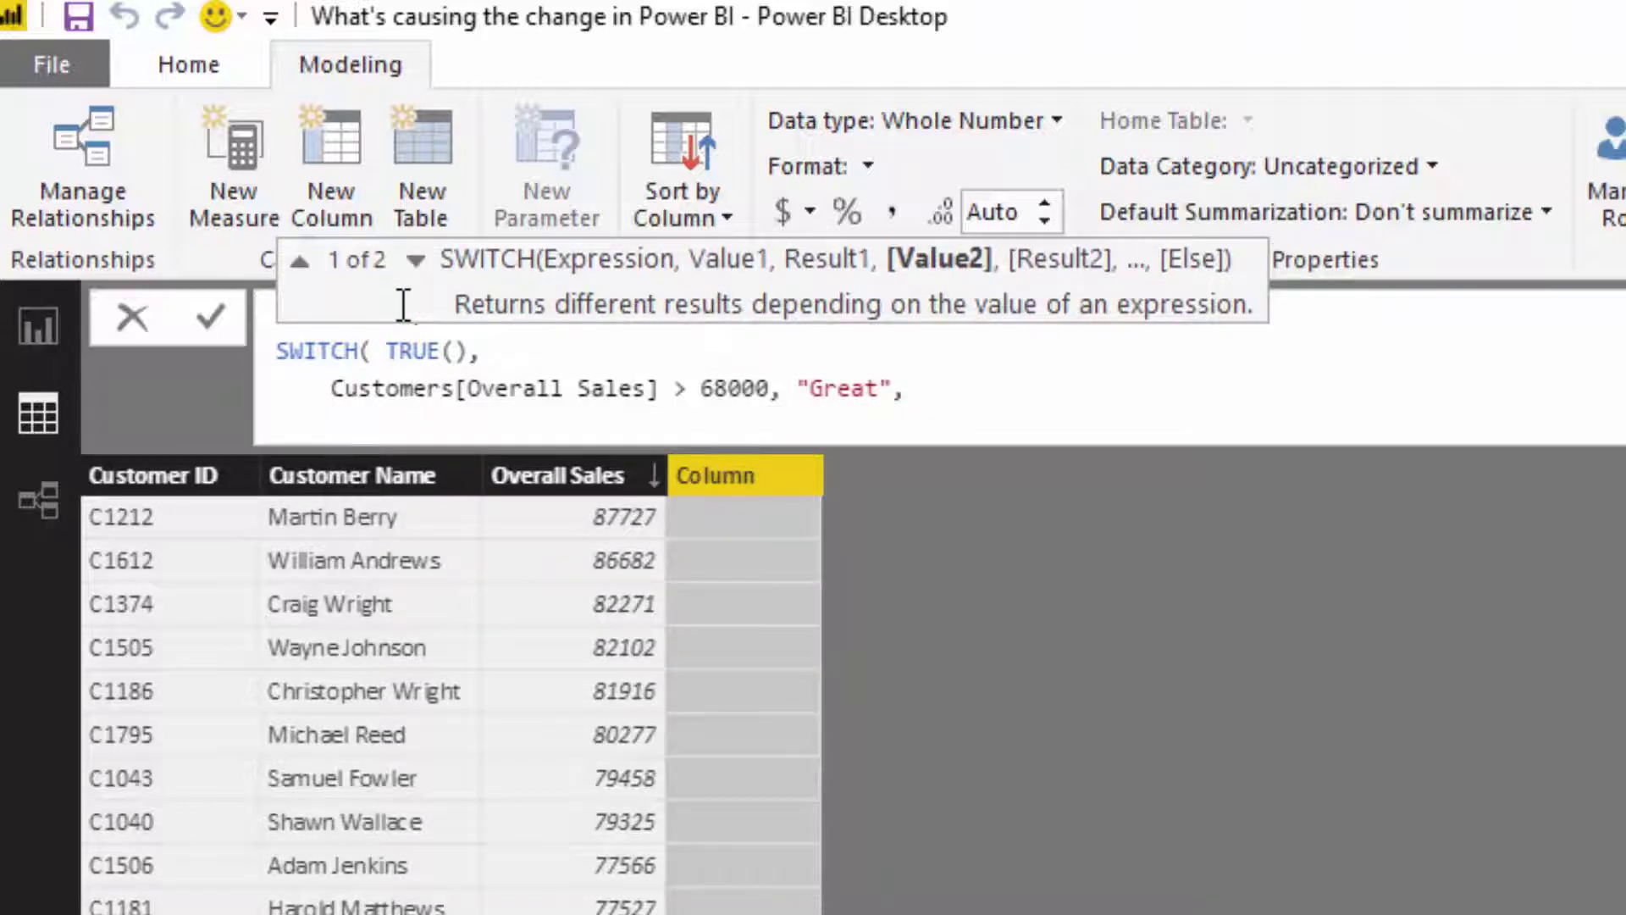
Step: Duplicate the "Great" condition line twice below itself in the Sales Group formula
drag(909, 390, 333, 386)
key(ctrl+c)
click(334, 422)
key(ctrl+v)
key(shift+Return)
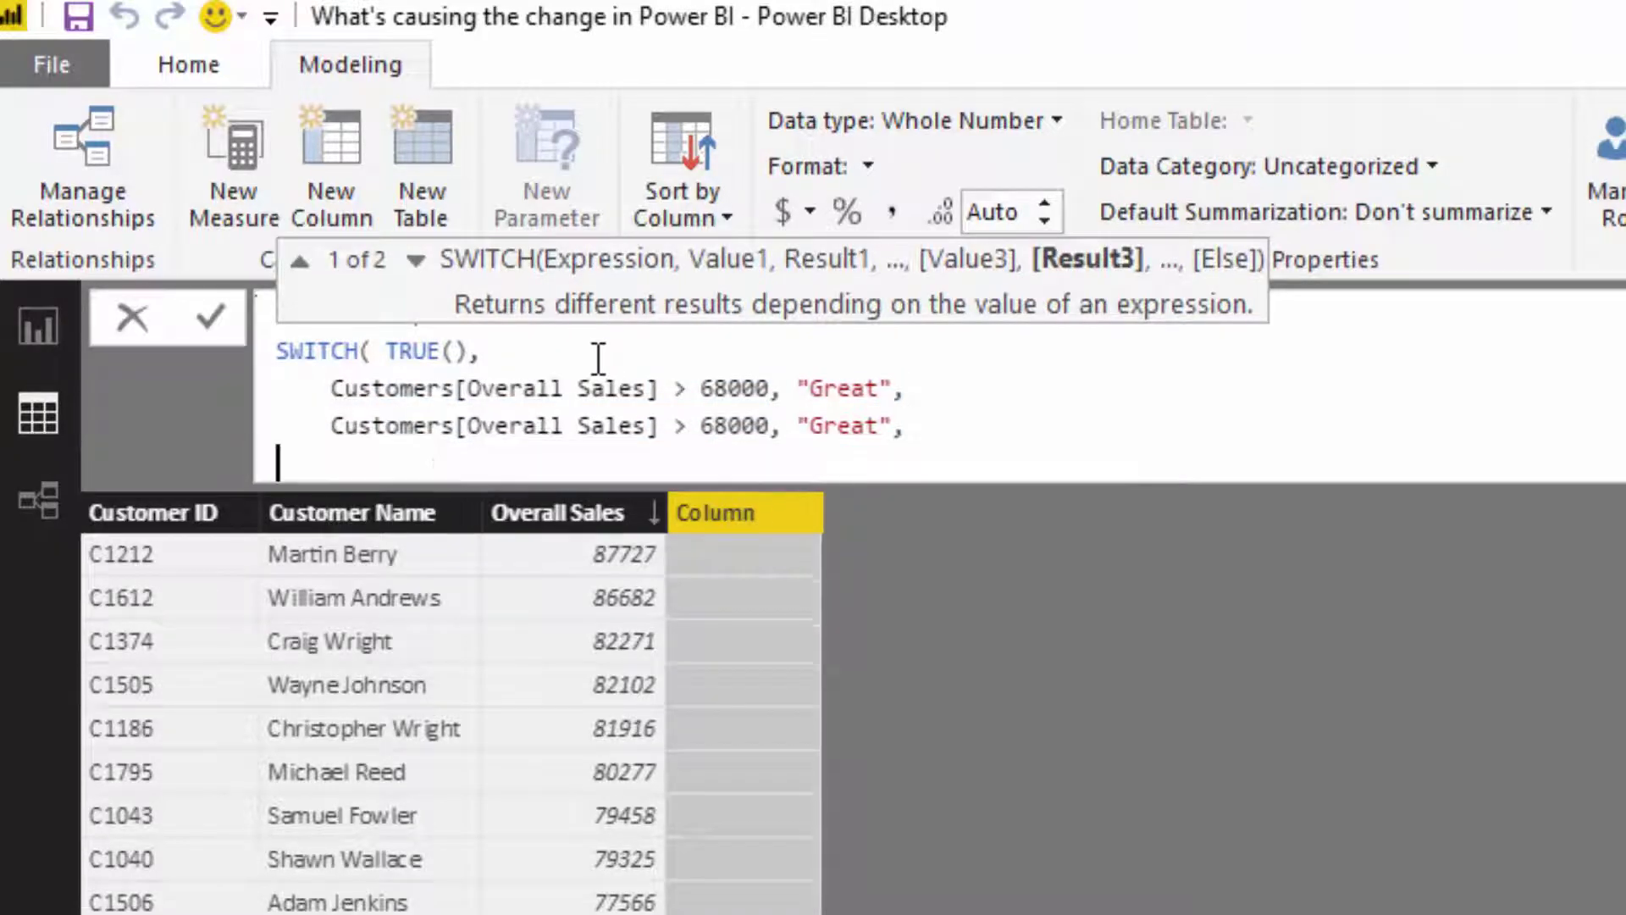
key(ctrl+v)
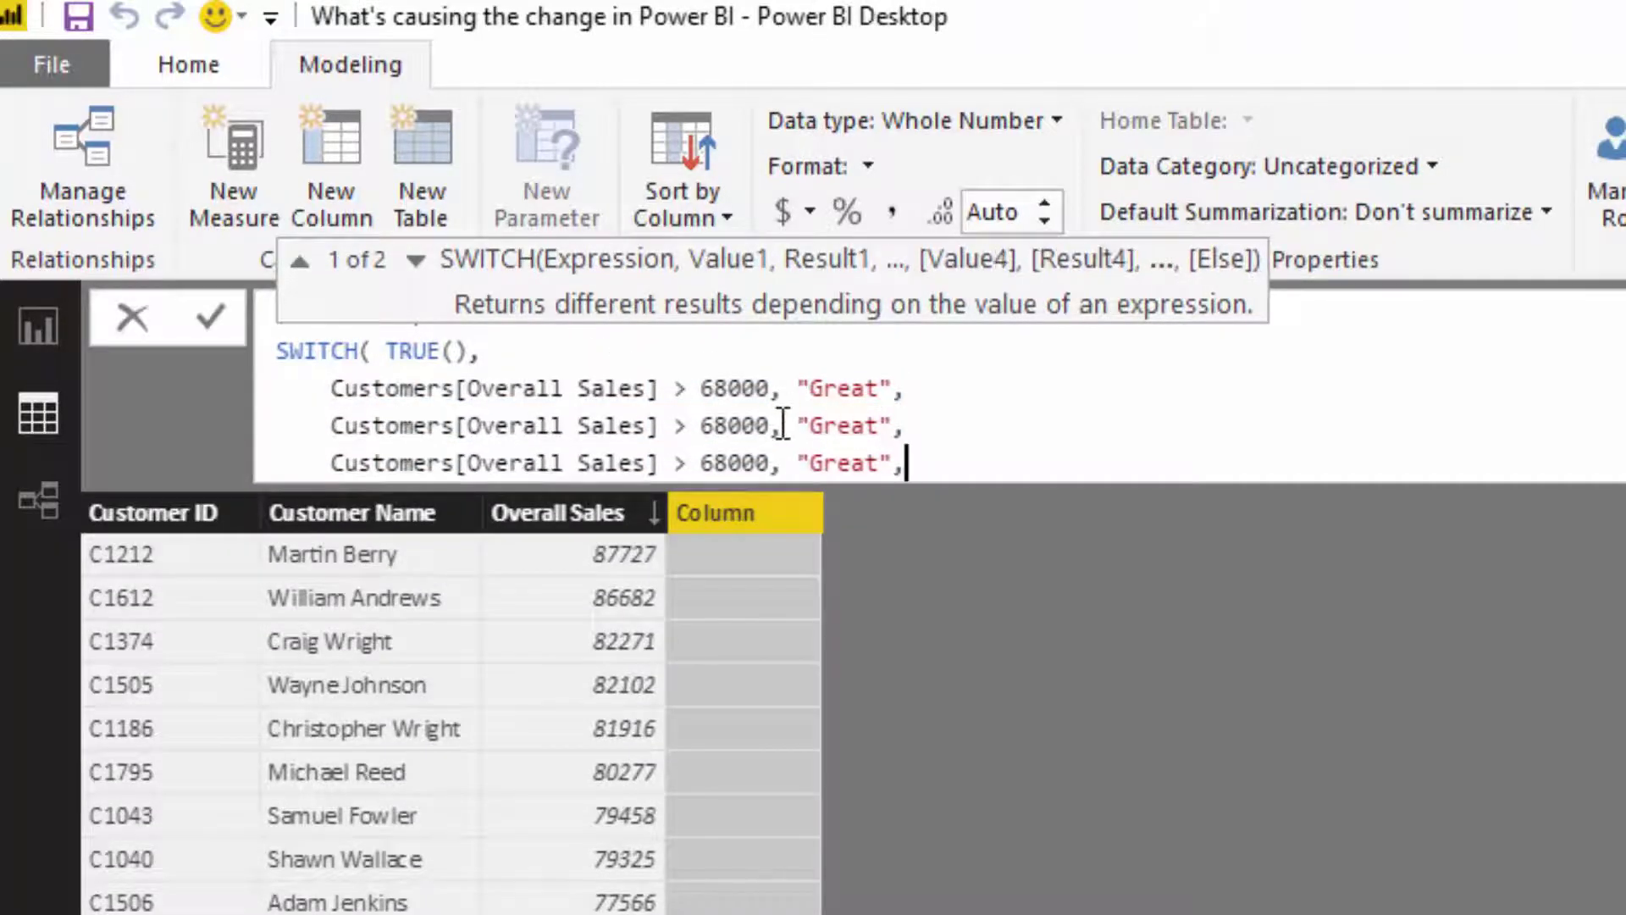
Step: Change the second SWITCH condition's threshold to 55000 and its result to "Ok"
drag(772, 425, 710, 428)
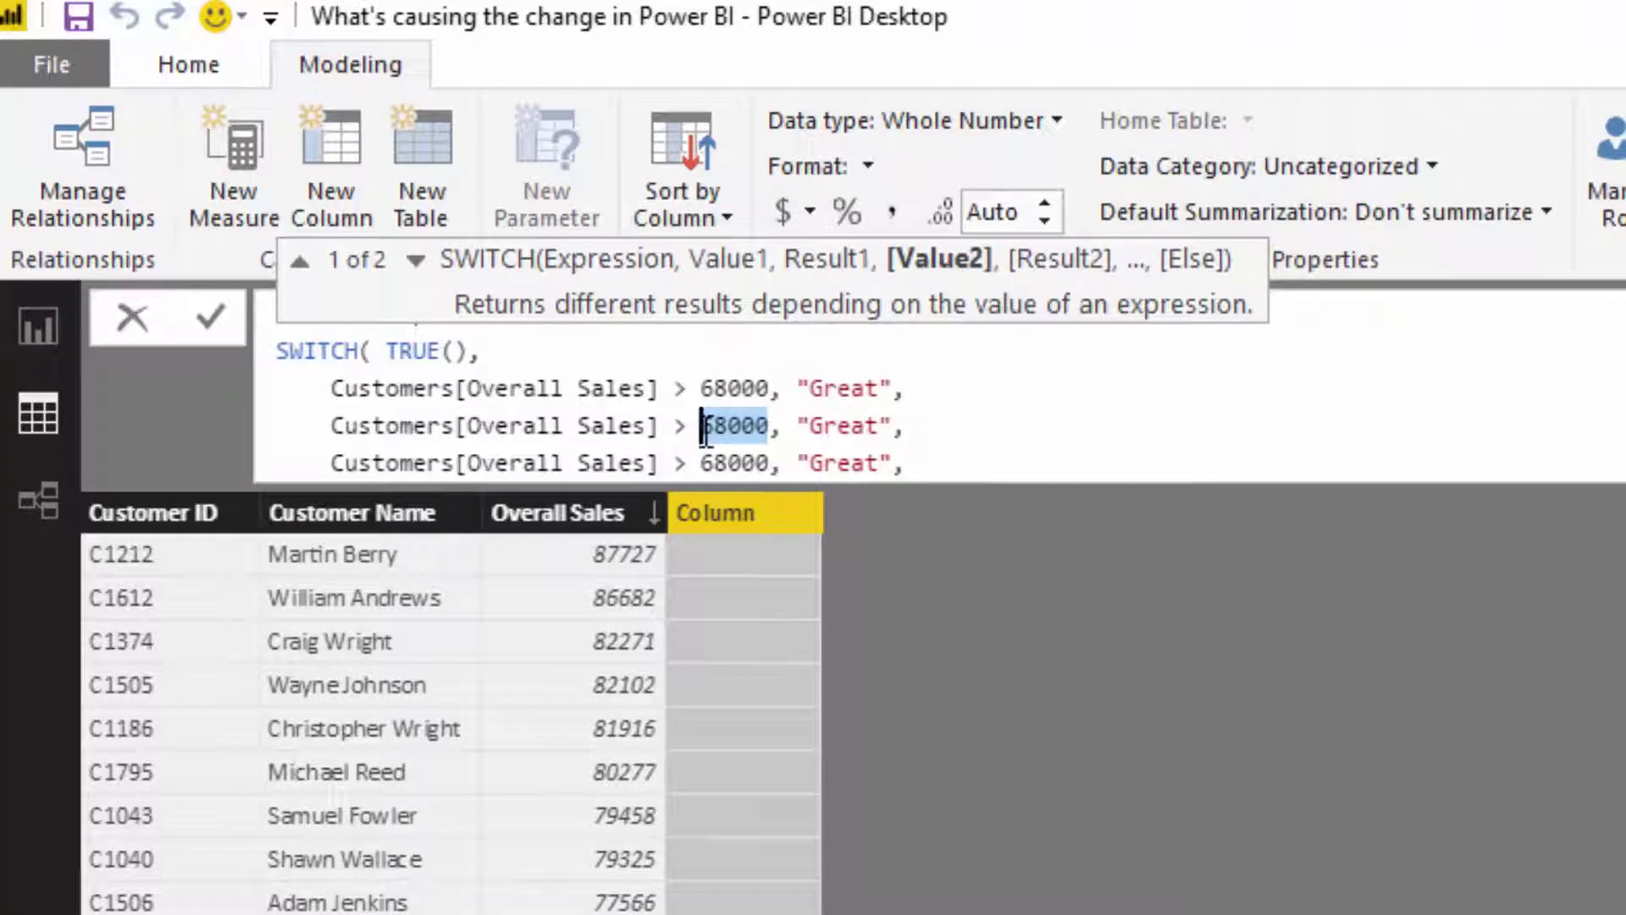
text(55000)
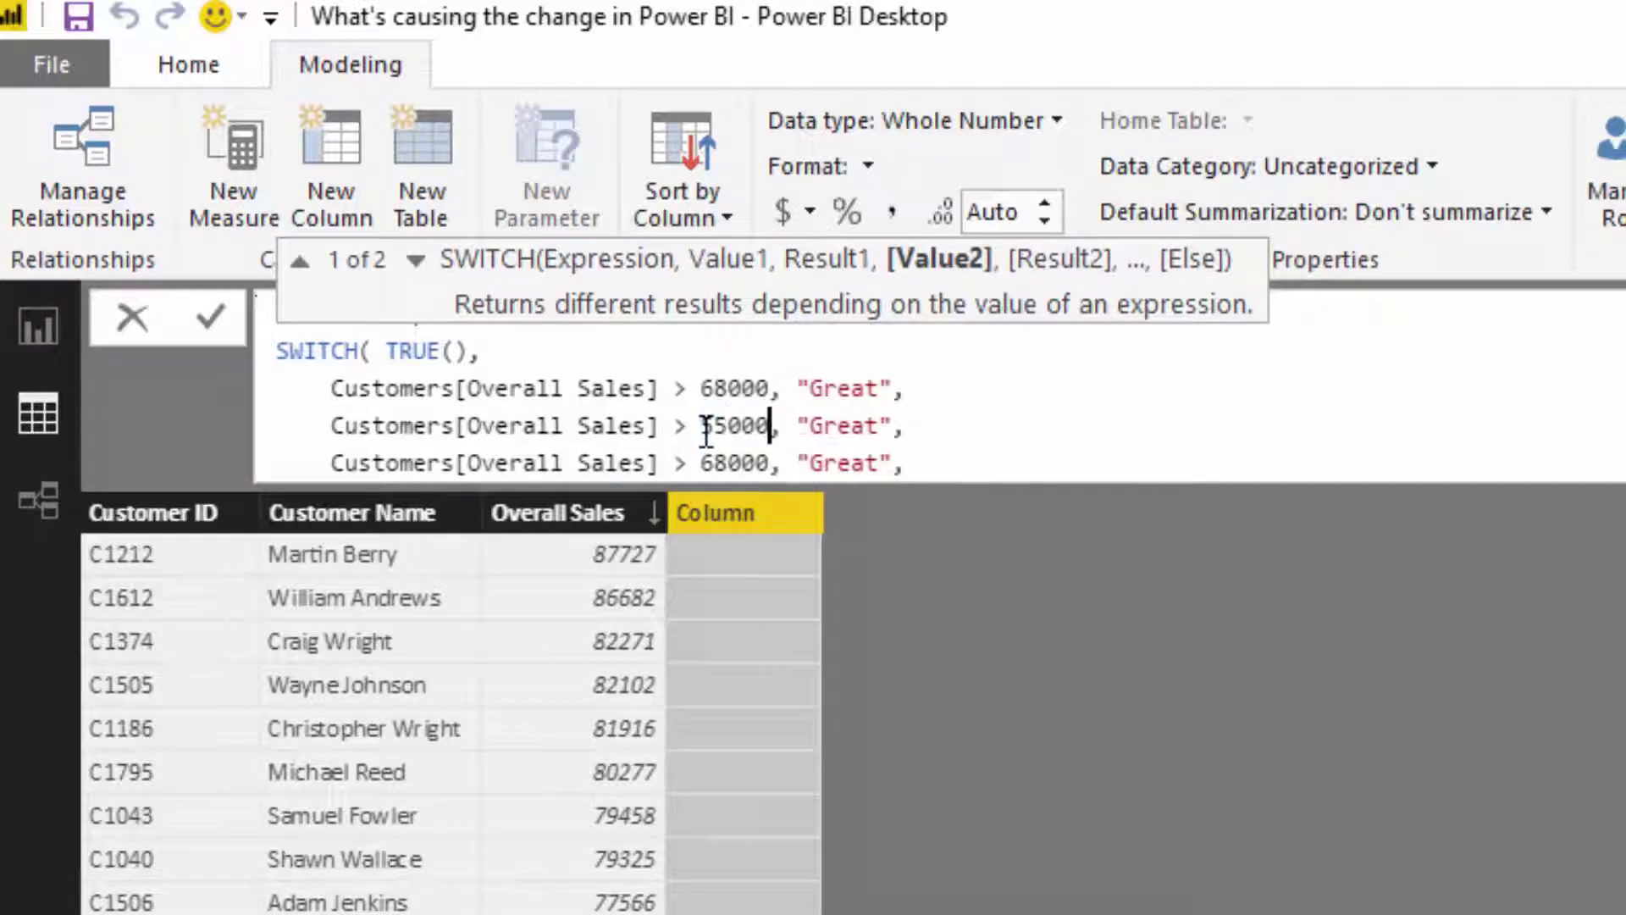
key(Right)
key(shift+Right)
key(shift+Right)
key(shift+Right)
key(shift+Right)
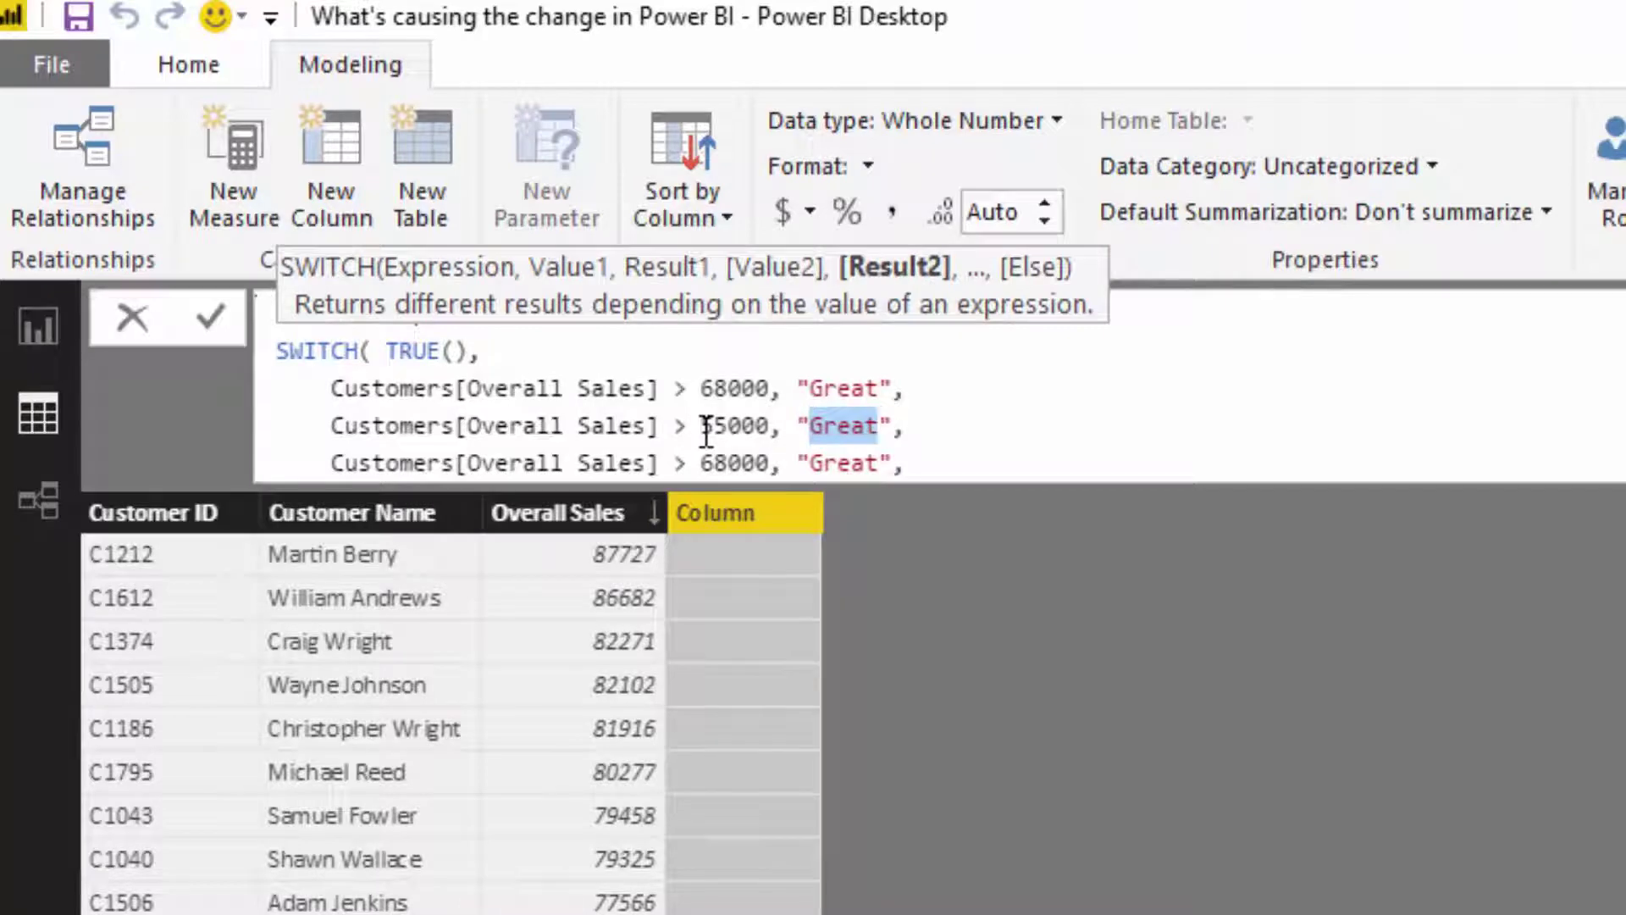
text(Ok)
Step: Change the third SWITCH condition to <= 55000 with the result "Poor"
click(687, 463)
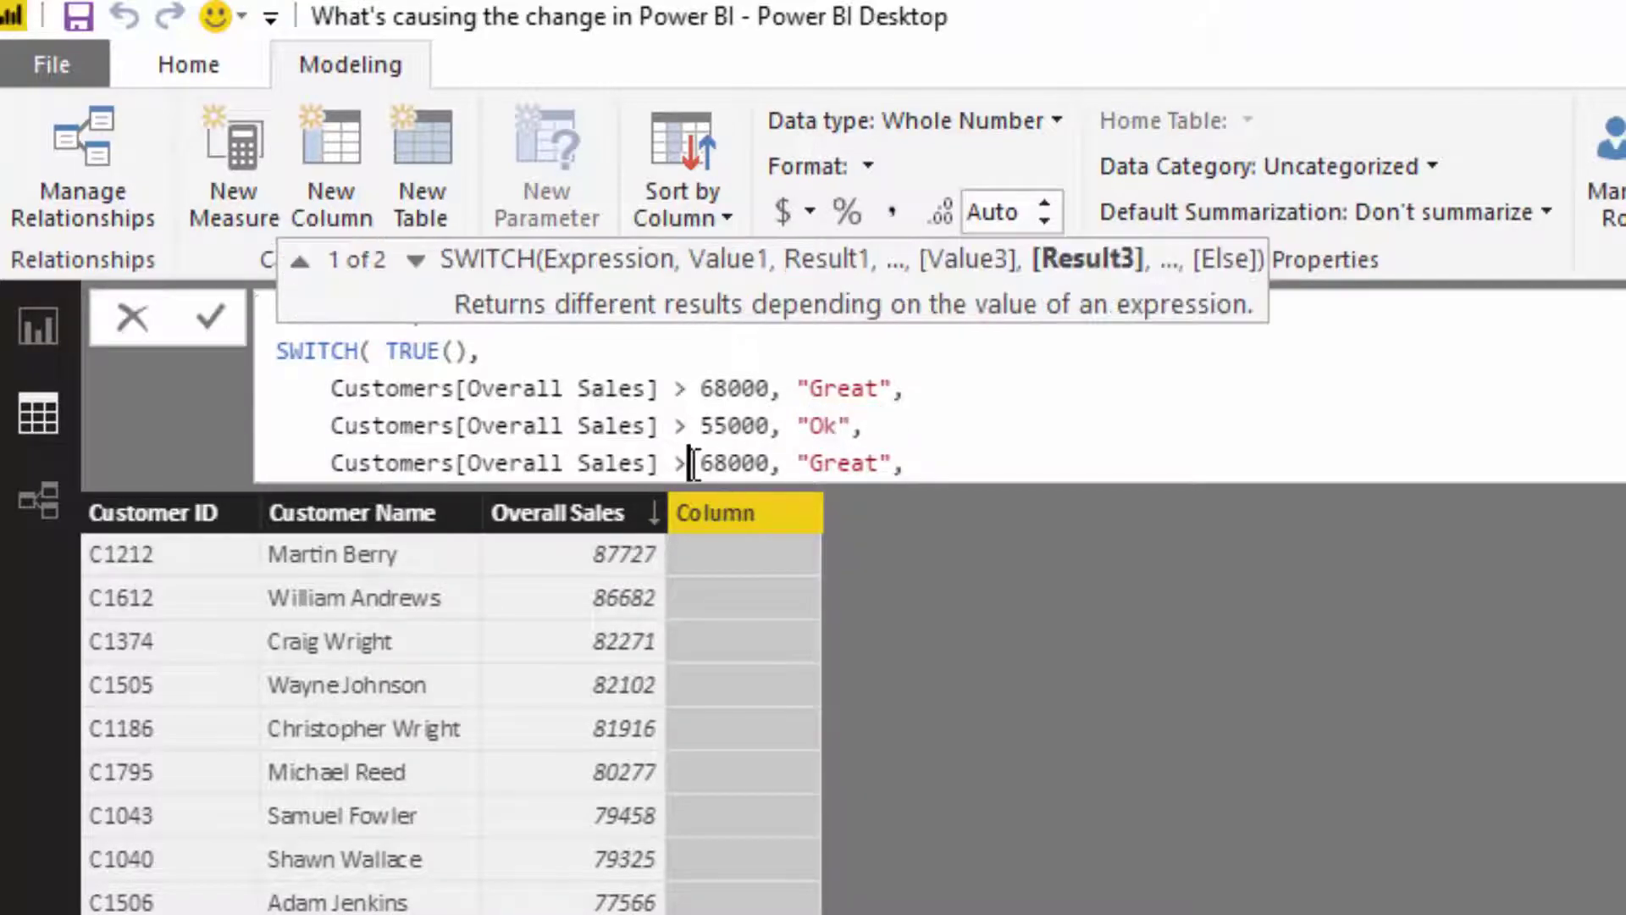
key(BackSpace)
text(<= )
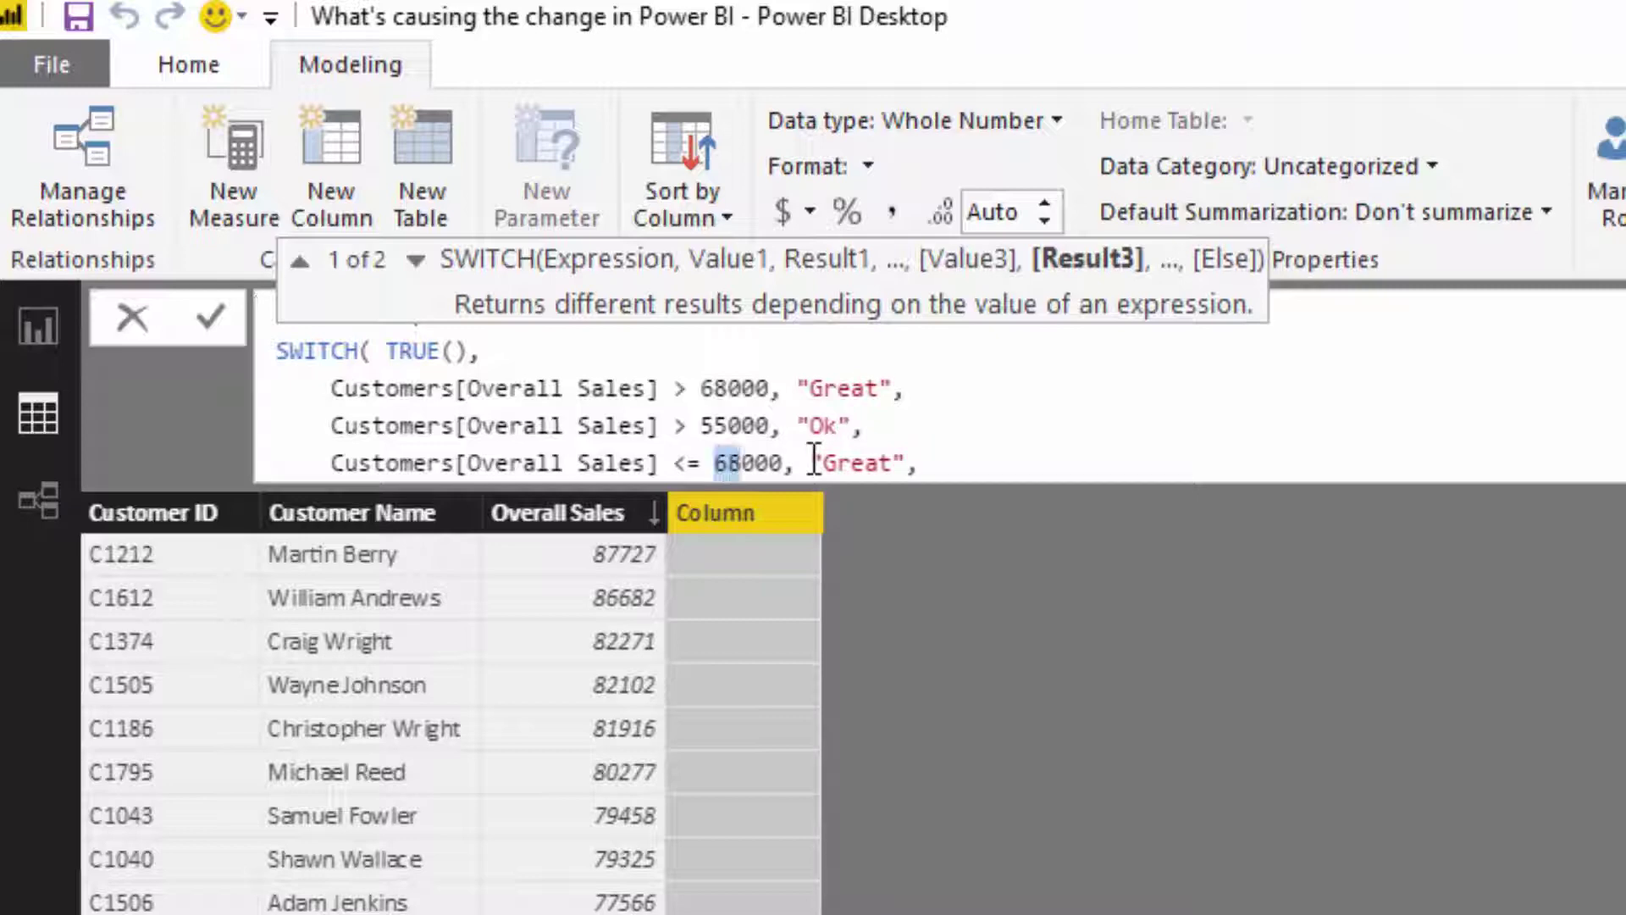
text(55)
key(Right)
key(Right)
key(Right)
key(Right)
key(Right)
key(Right)
key(shift+Right)
key(shift+Right)
key(shift+Right)
key(shift+Right)
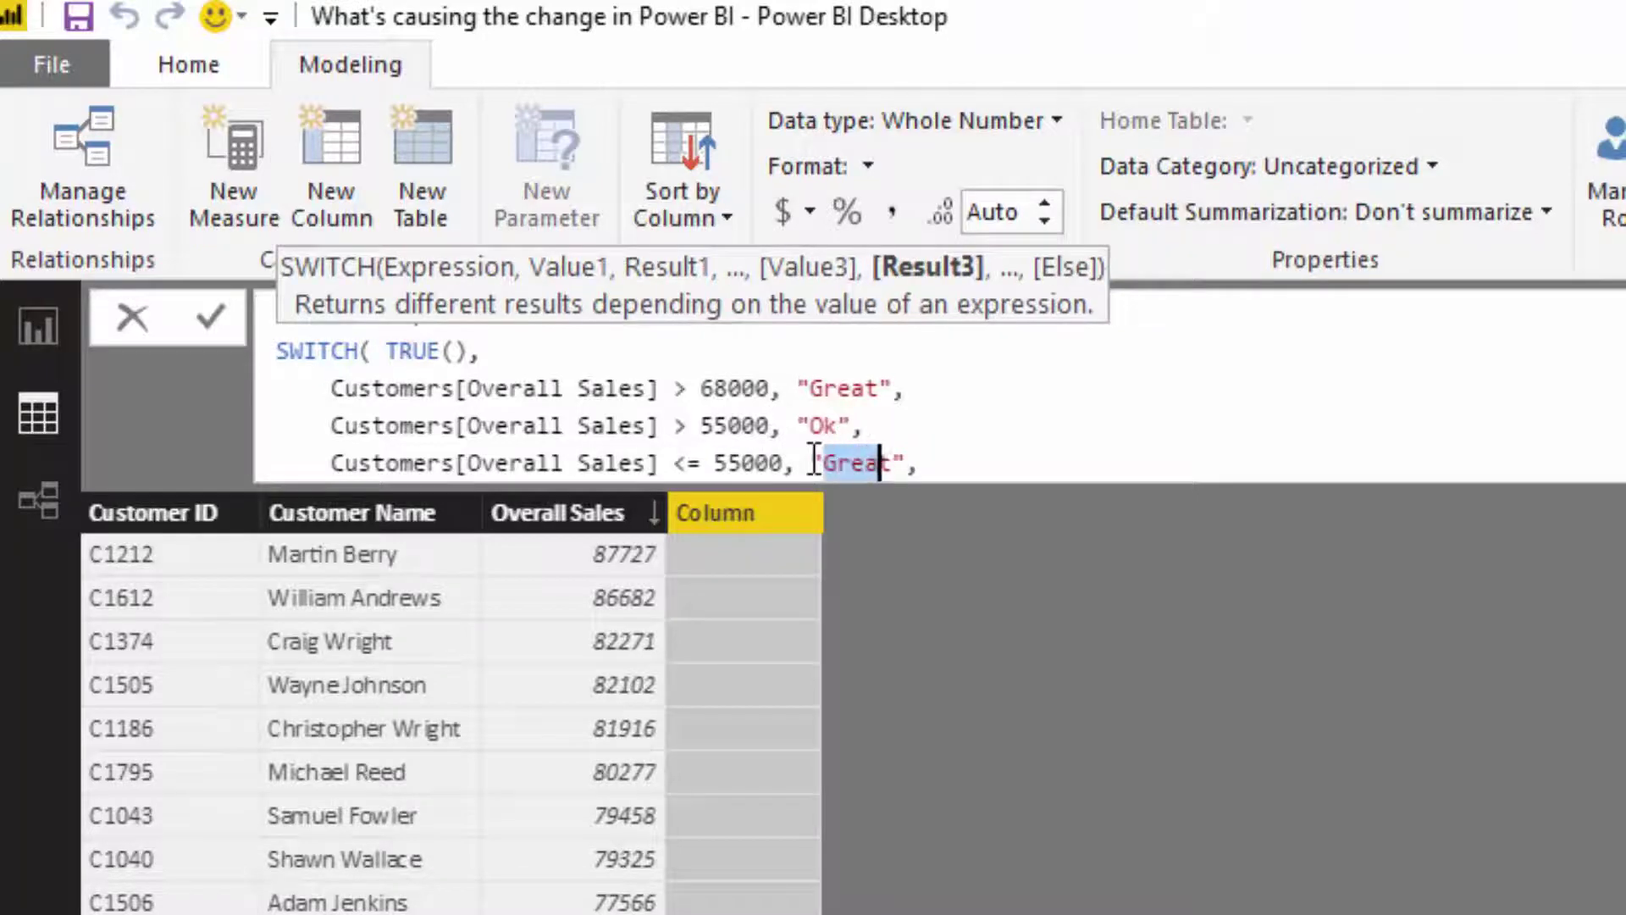
text(PP)
key(BackSpace)
text(oo)
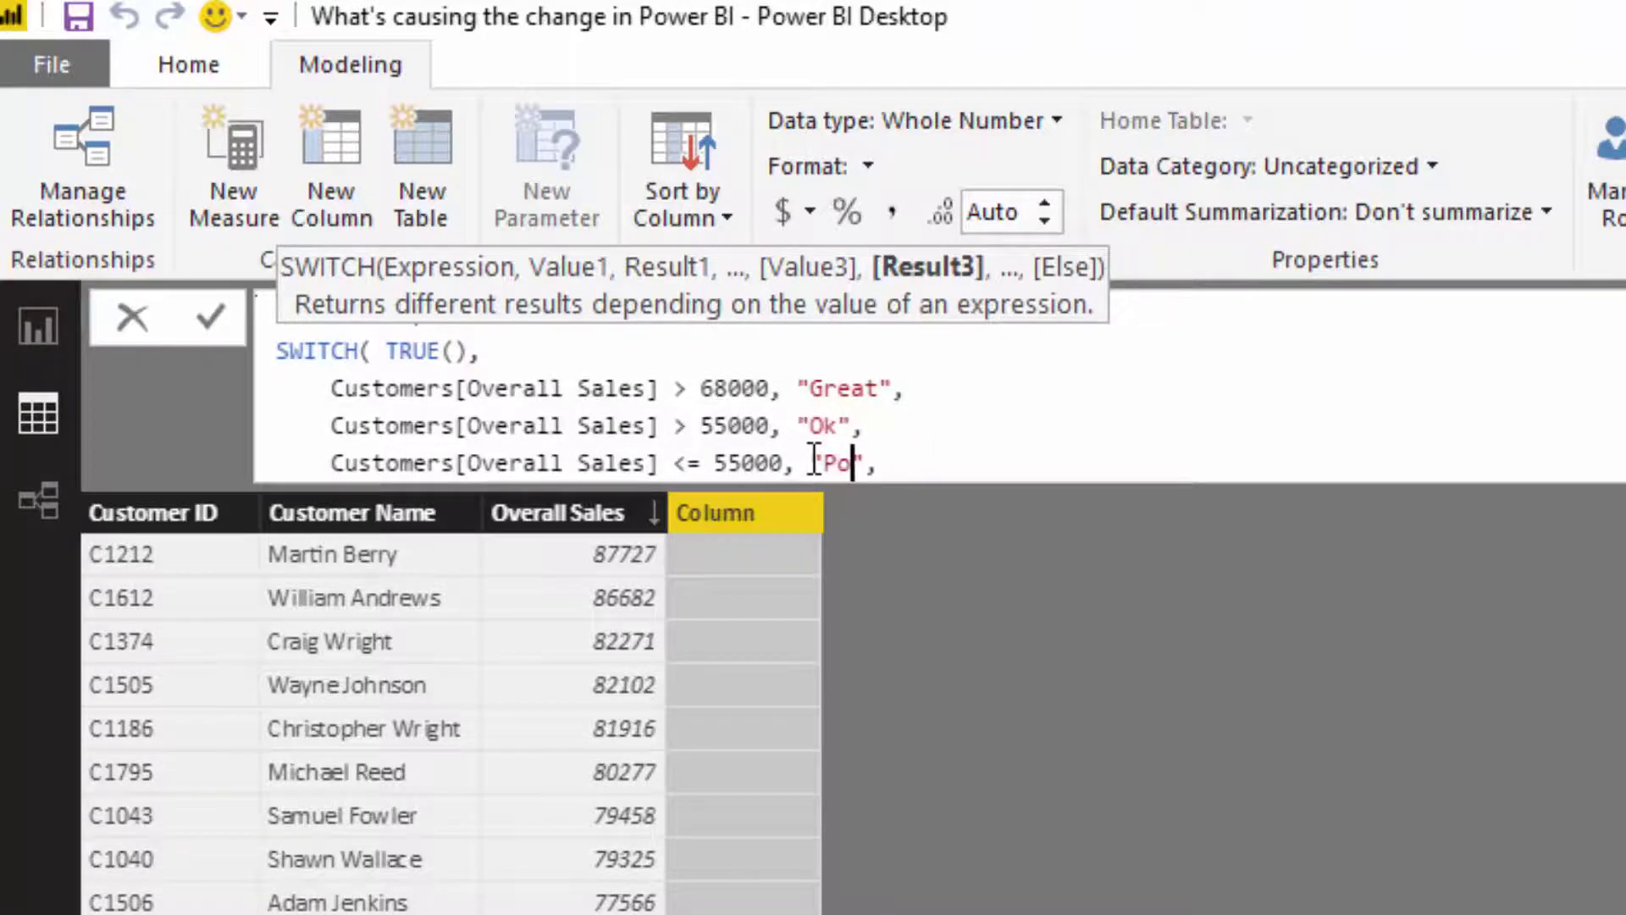
key(Right)
key(Right)
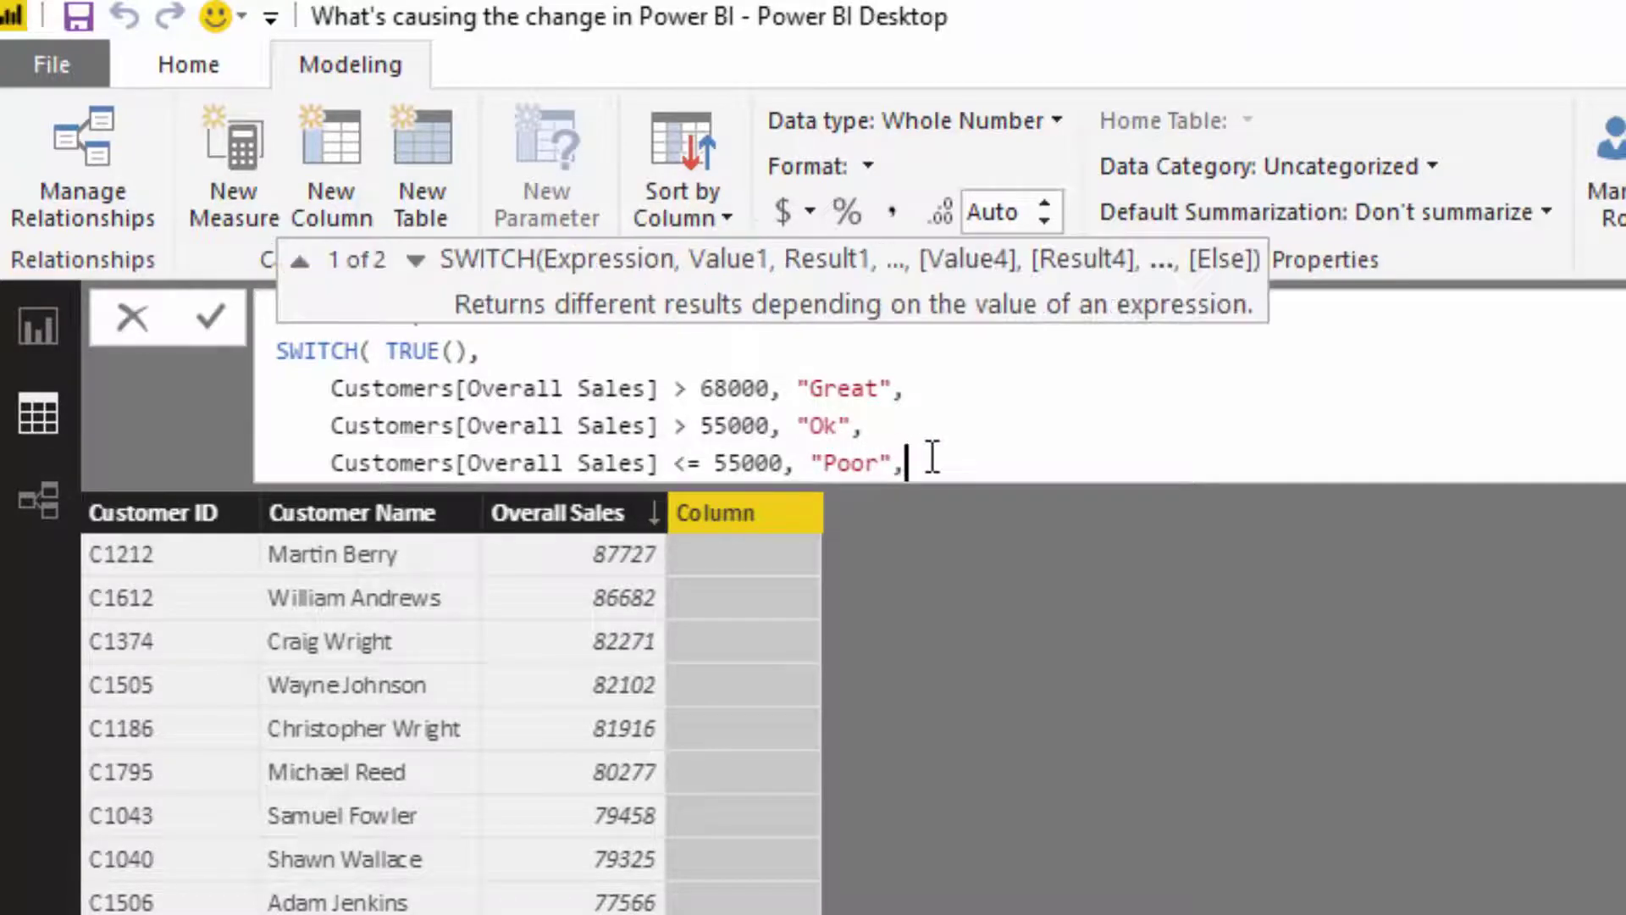
Step: Add BLANK() as the SWITCH fallback on a new line, close the formula and commit the Sales Group column
key(shift+Return)
text(BLANK() )
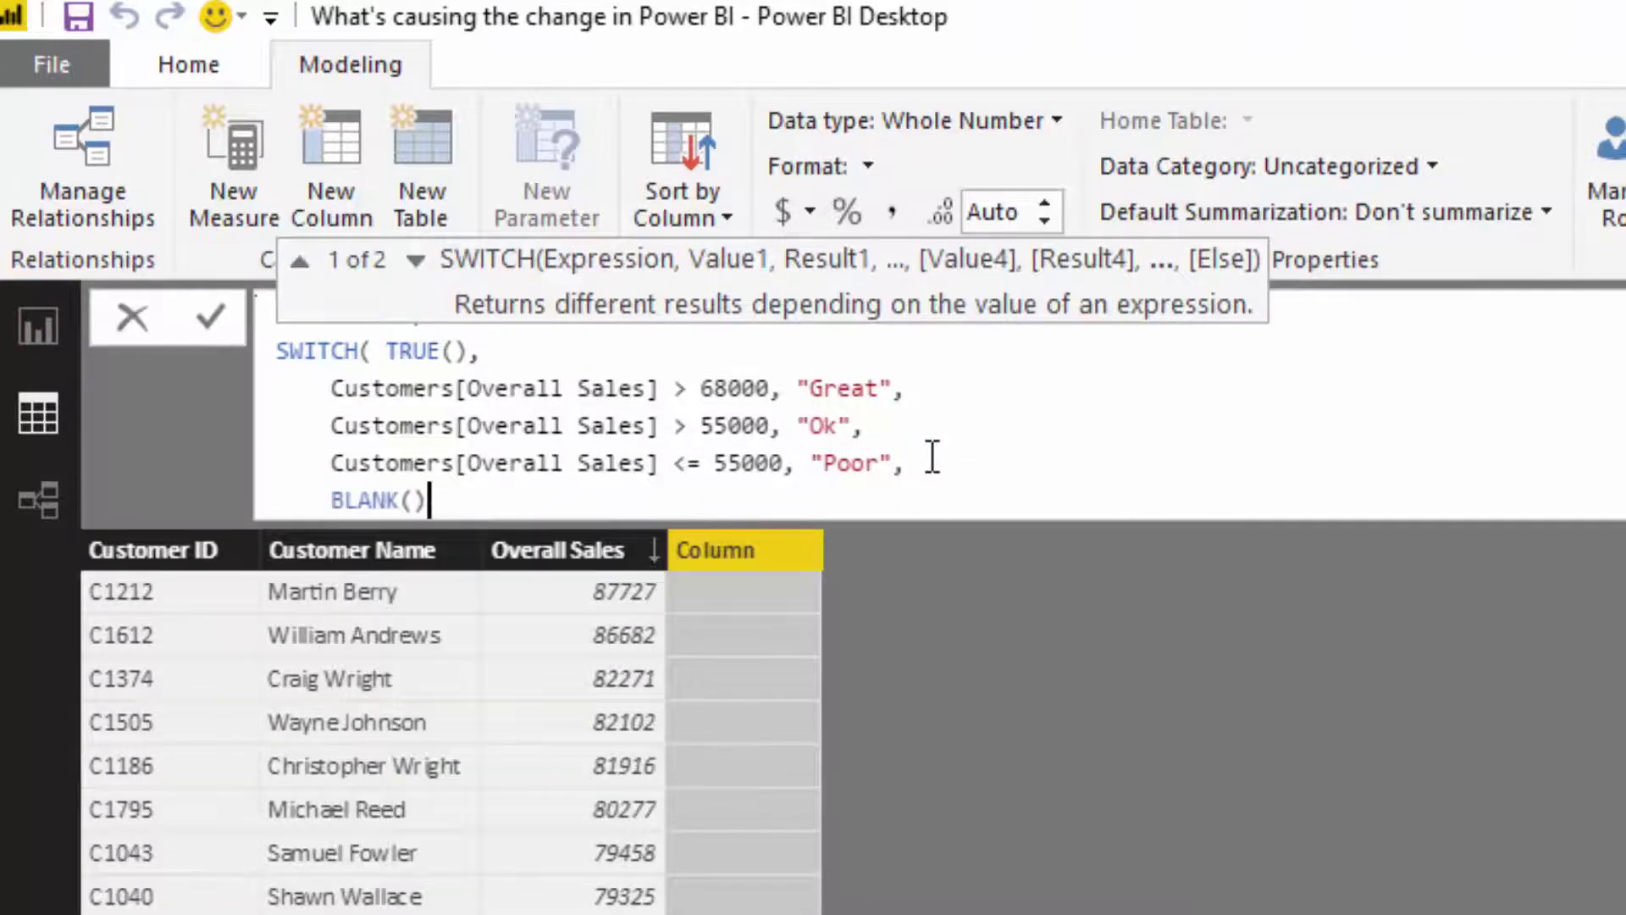
text())
key(Return)
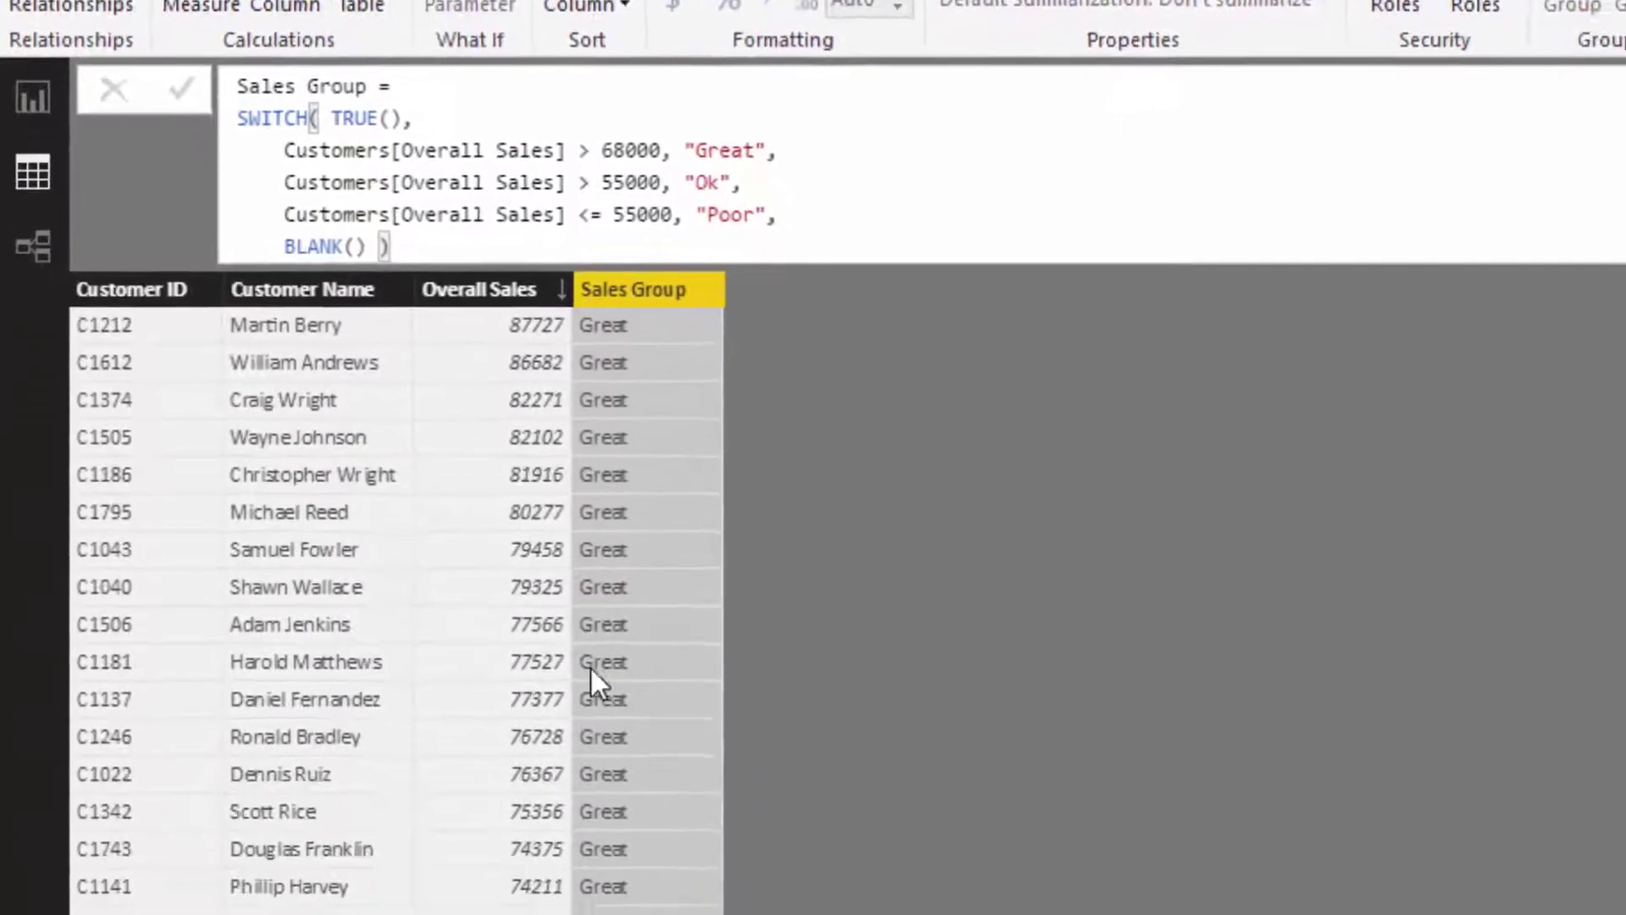
Step: Check the Sales Group labels against the Overall Sales values throughout the Customers table
scroll(582, 608, down, 20)
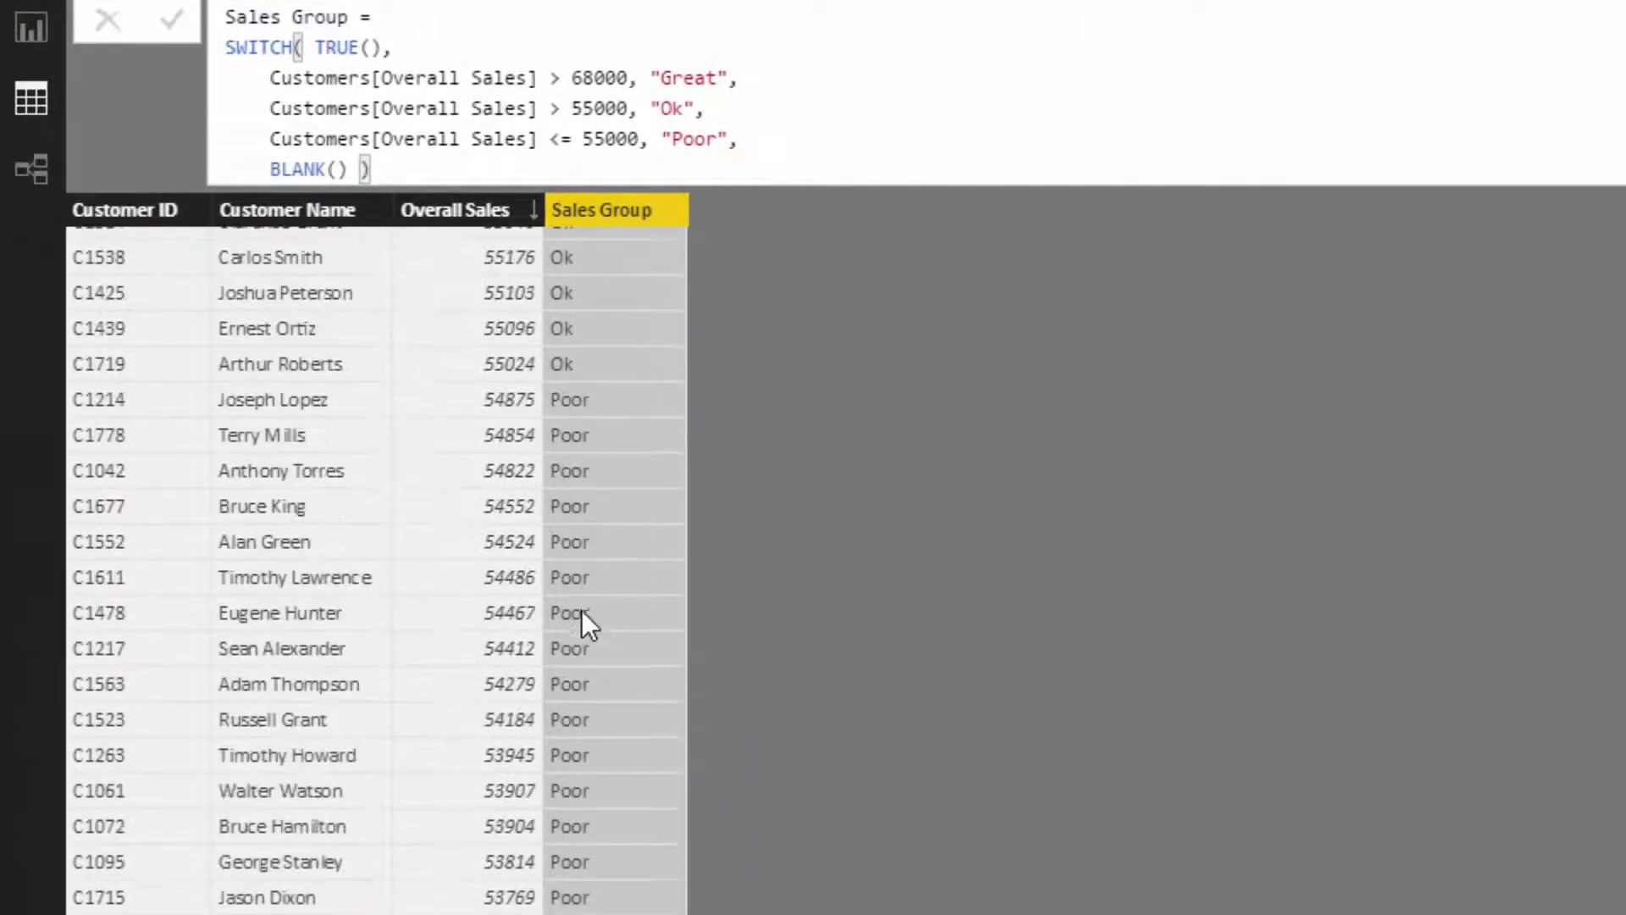
scroll(581, 609, down, 13)
scroll(581, 618, up, 11)
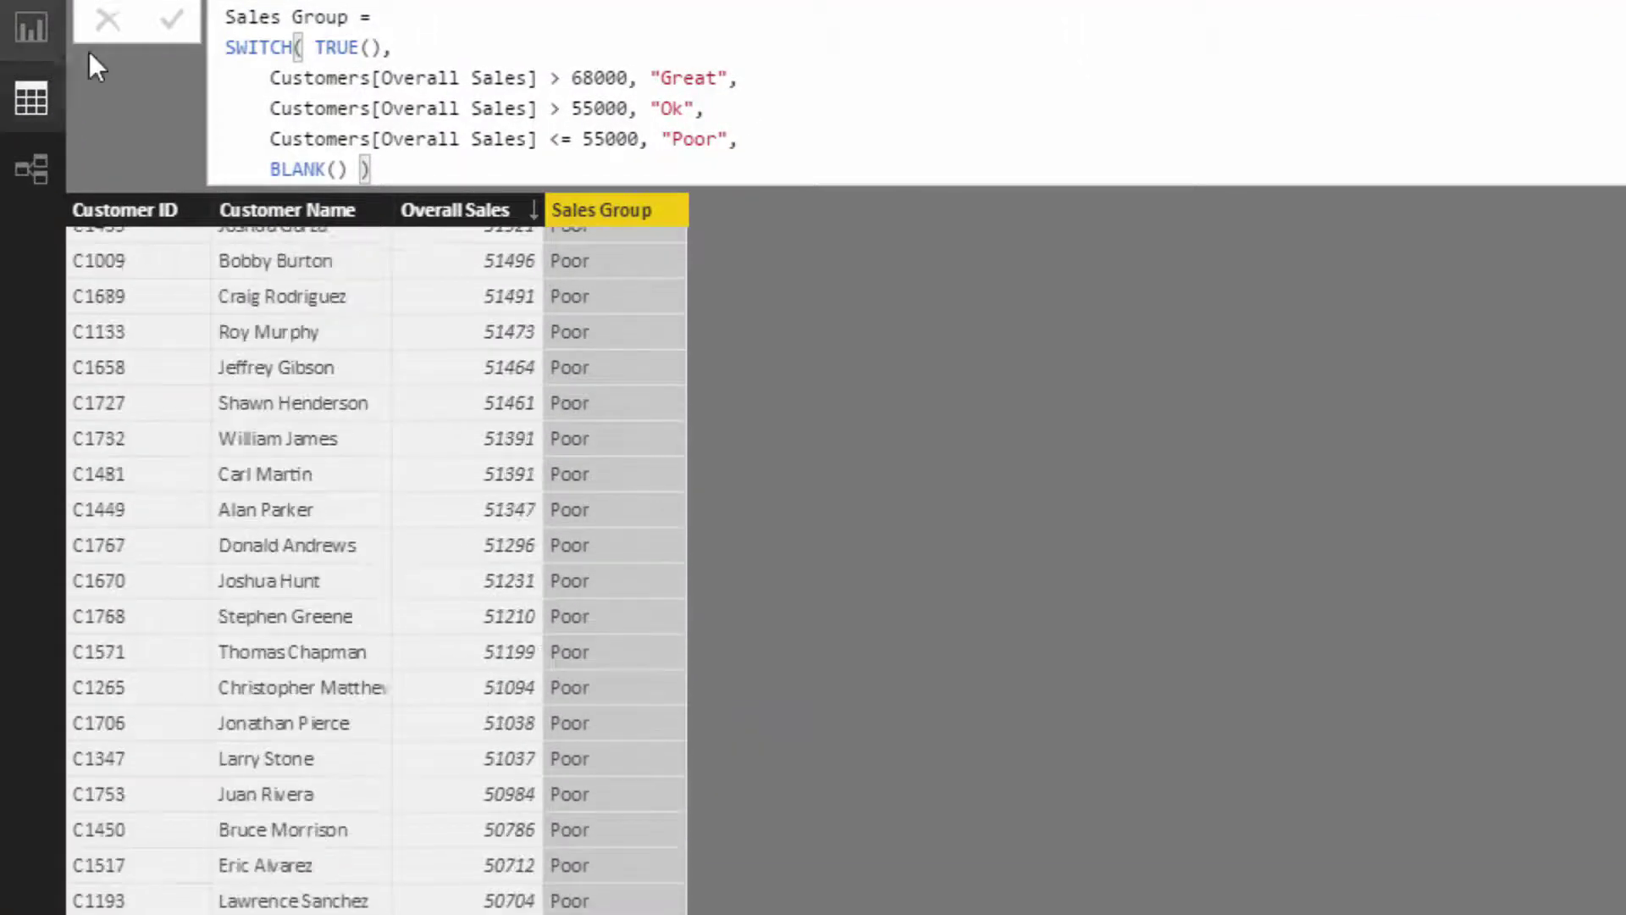
scroll(450, 347, up, 20)
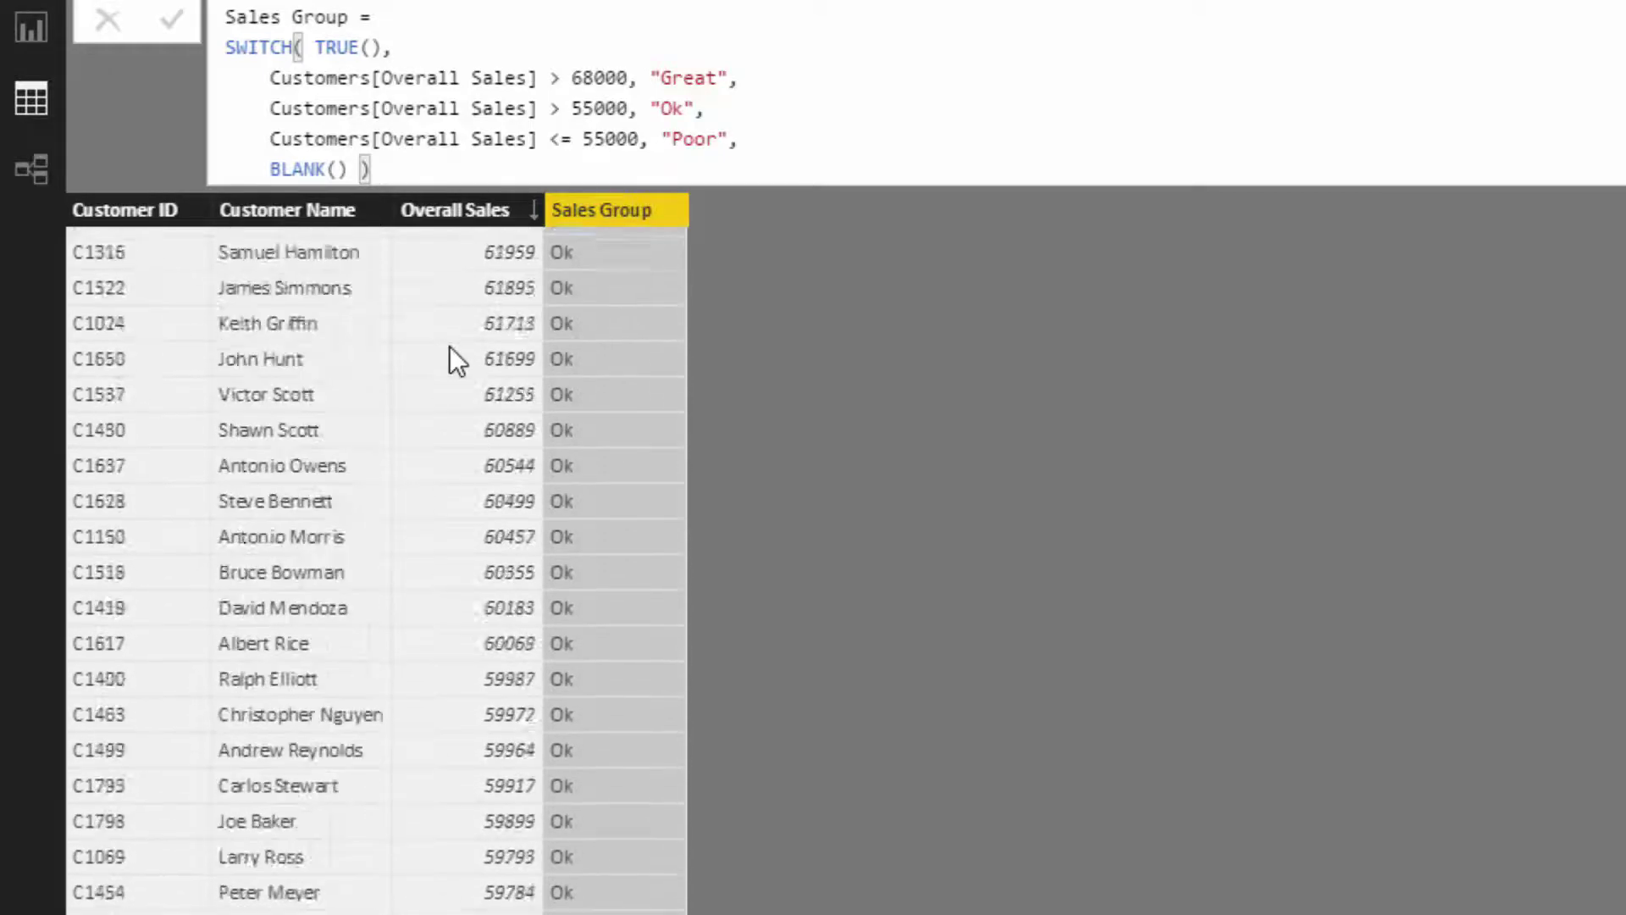
scroll(450, 347, up, 20)
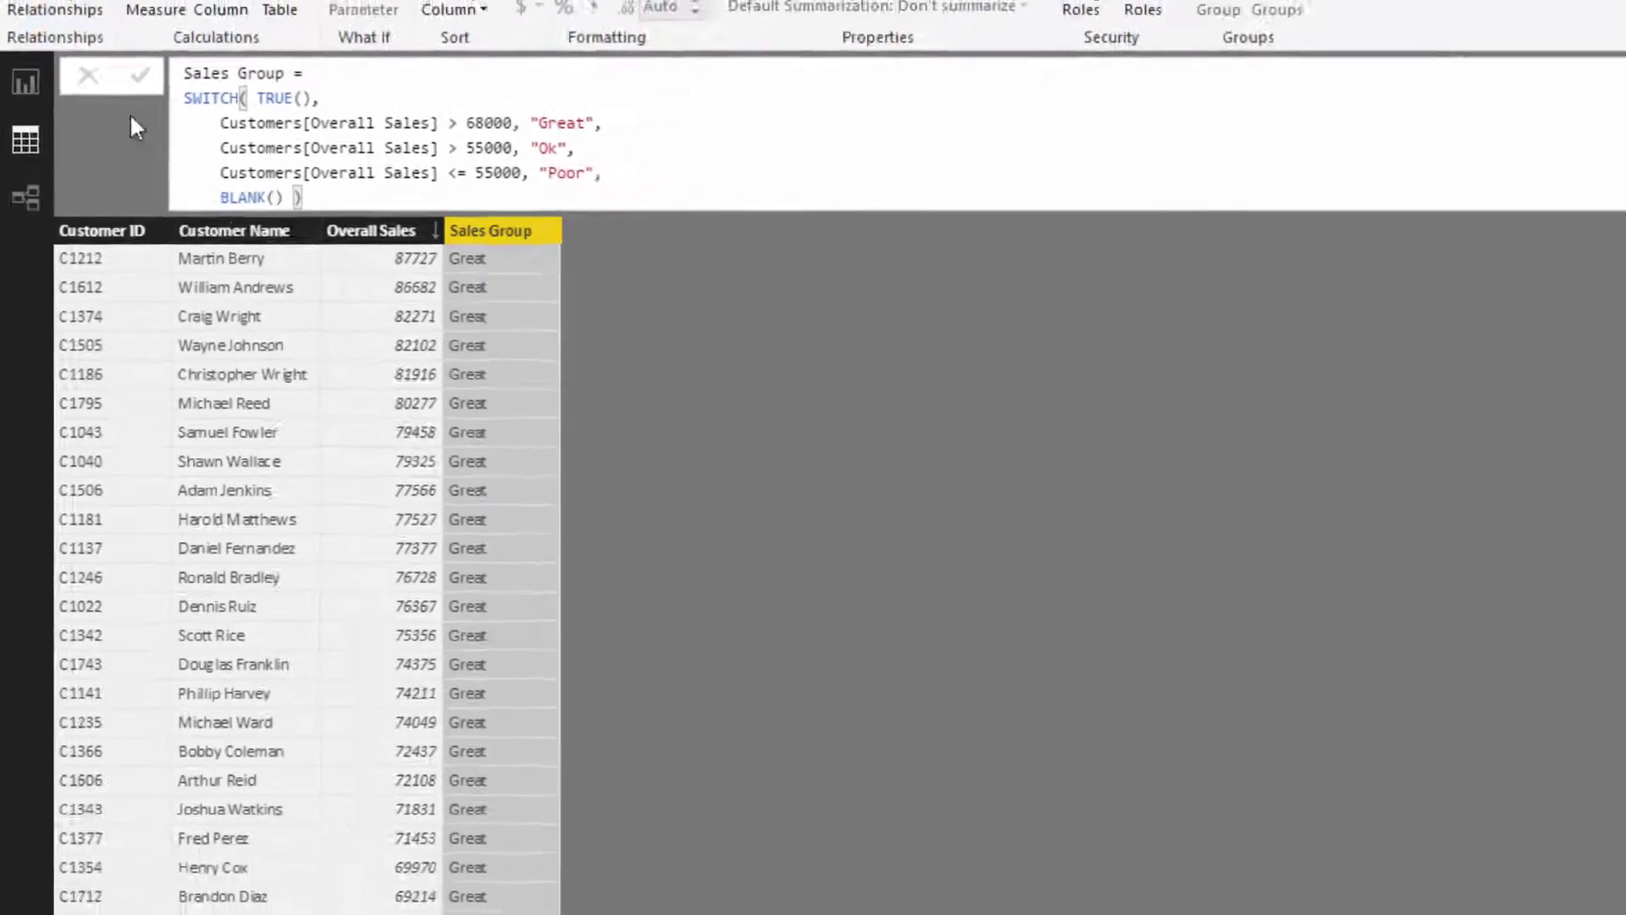
Step: On the report page, duplicate the Customer Name slicer and fit a shortened copy directly below the Quarter & Year slicer
click(25, 82)
click(190, 727)
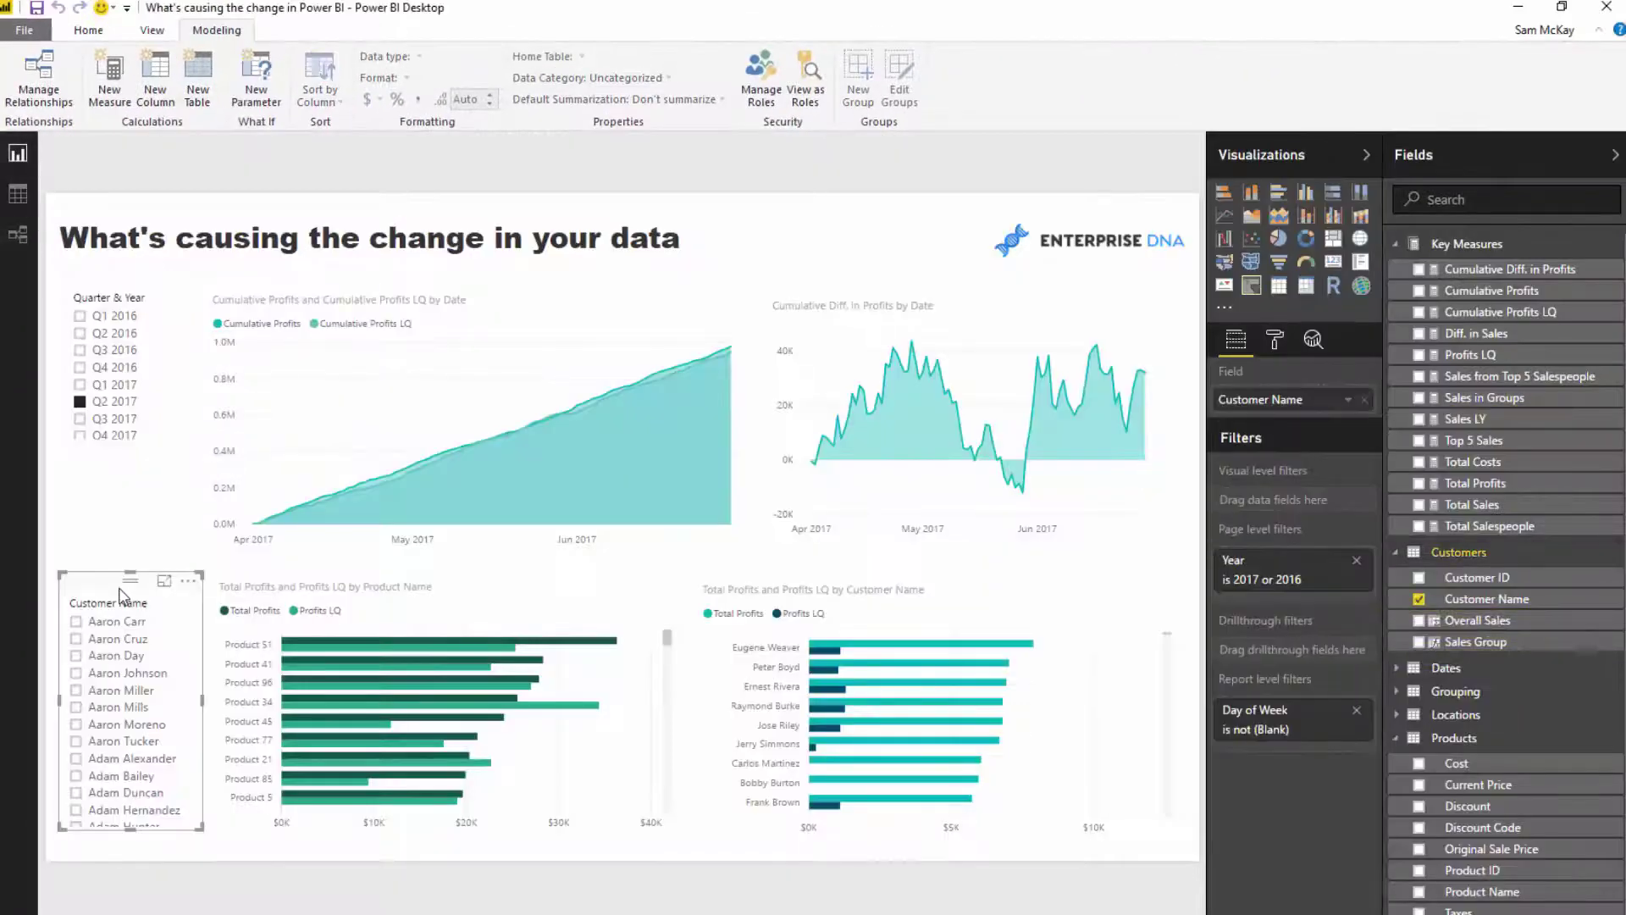
drag(132, 603, 131, 484)
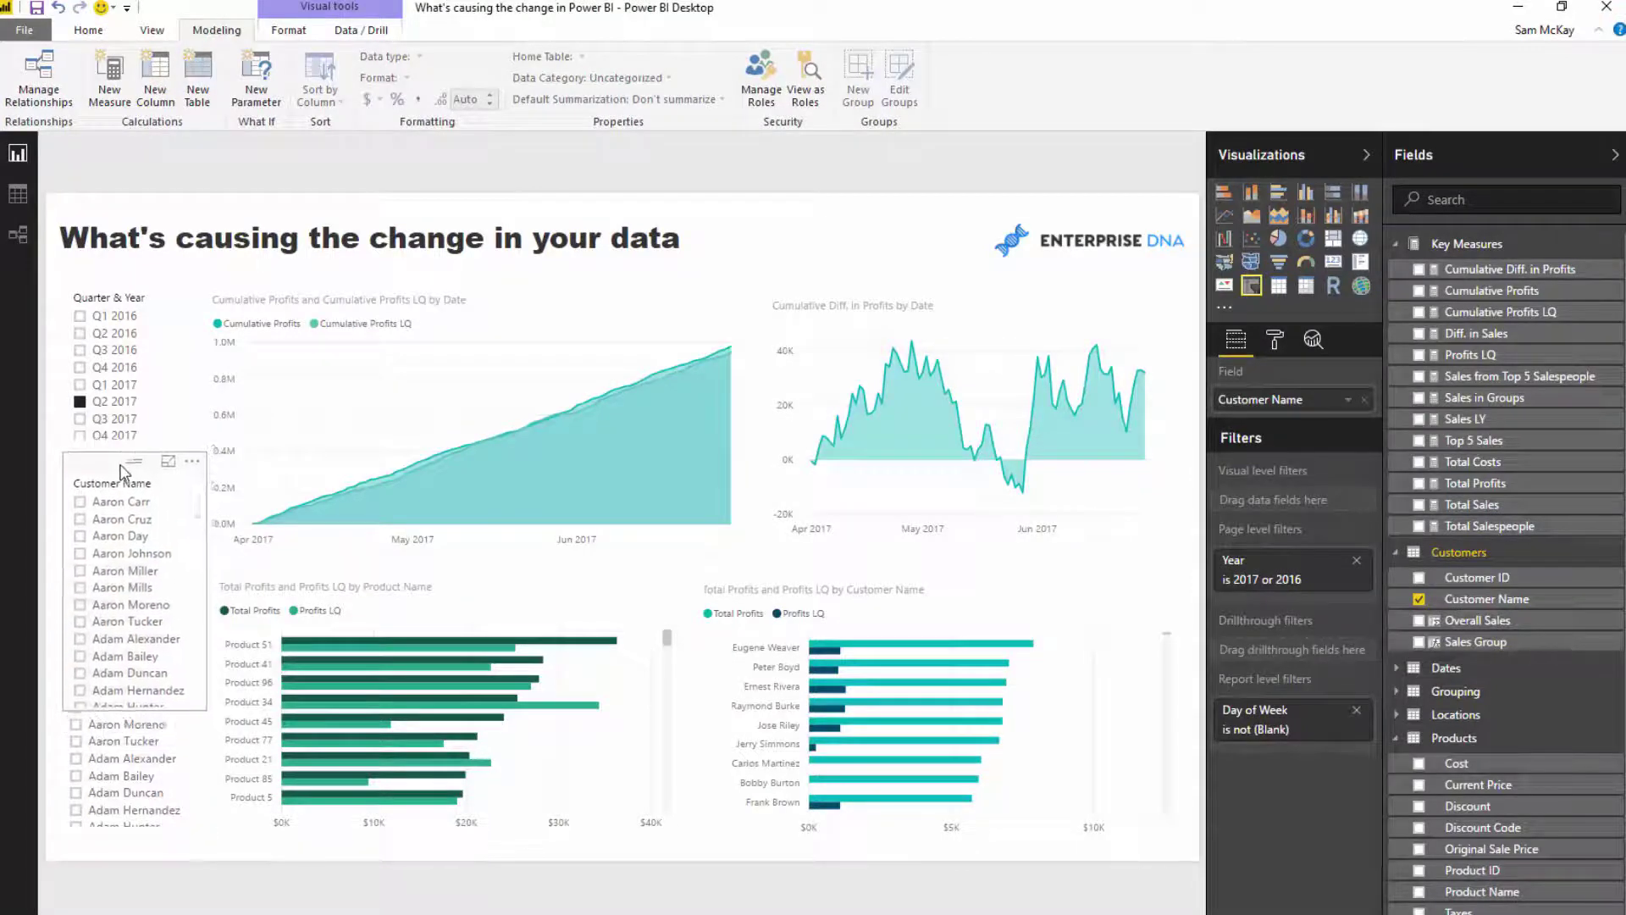
drag(133, 703, 133, 576)
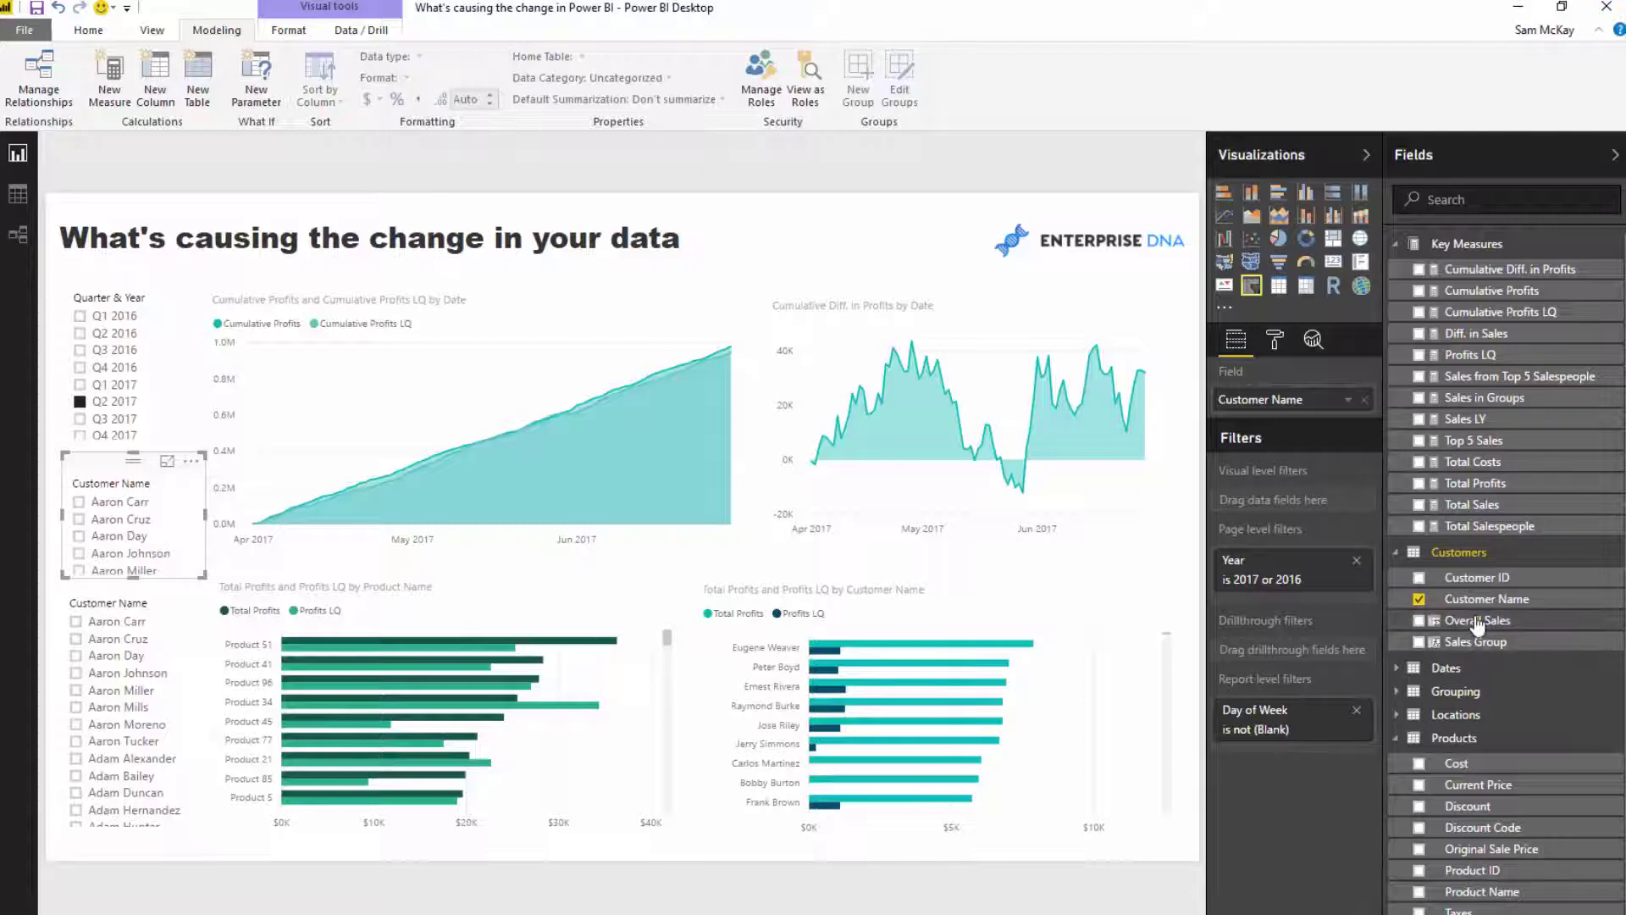
Step: Replace the copied slicer's field with Sales Group, tighten its size, and filter the report to the Great group
drag(1478, 627, 1311, 410)
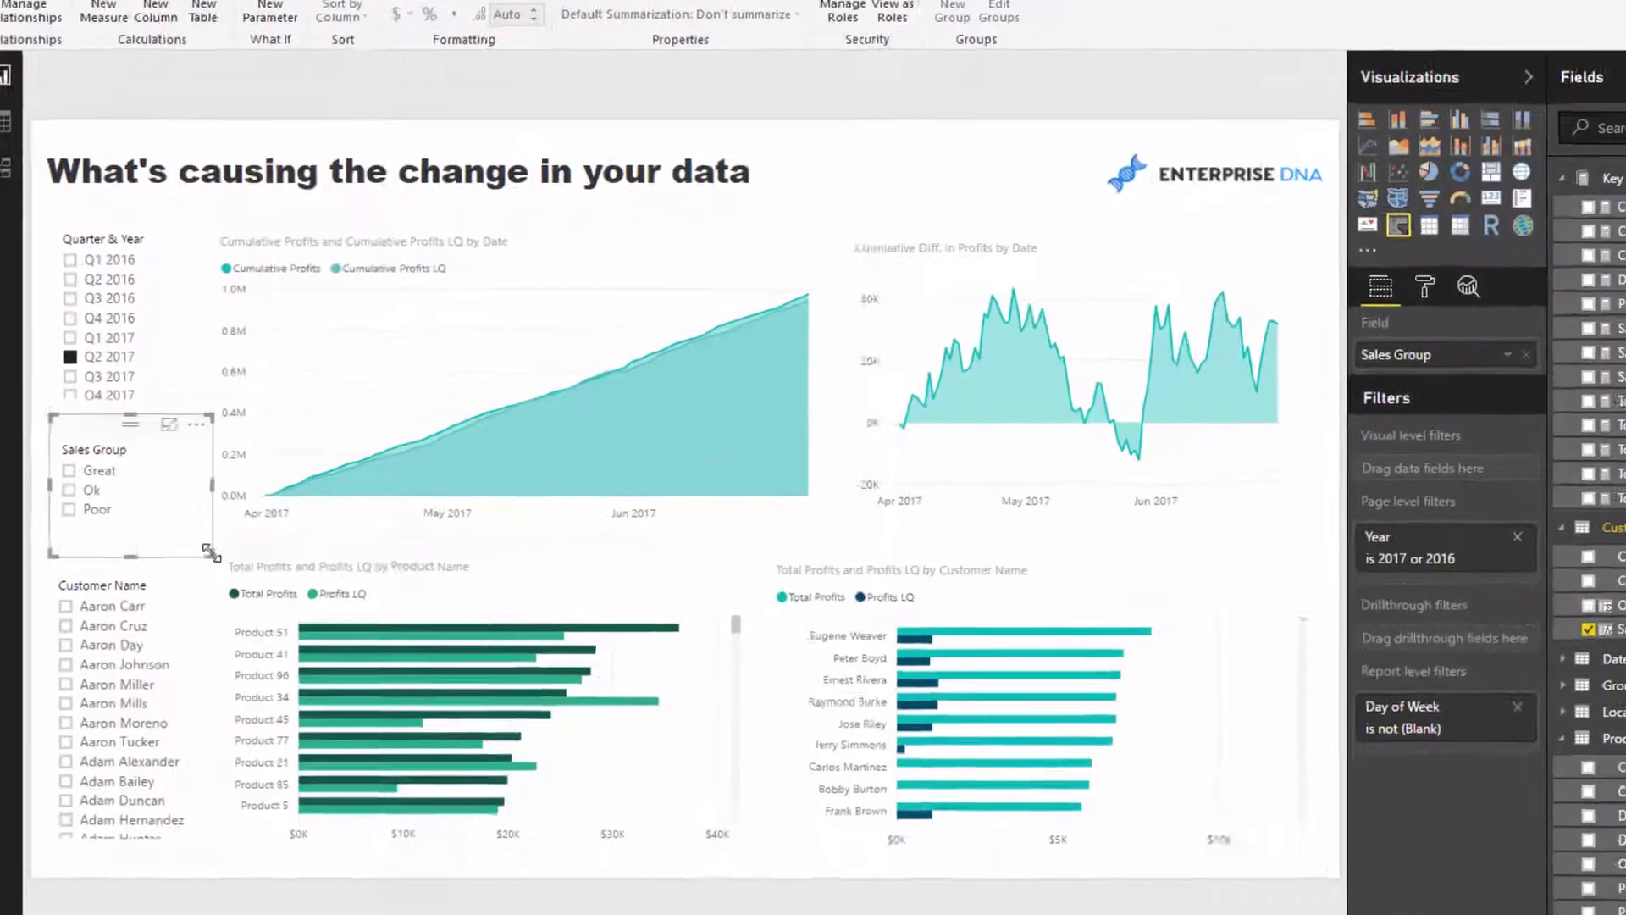
drag(209, 552, 198, 543)
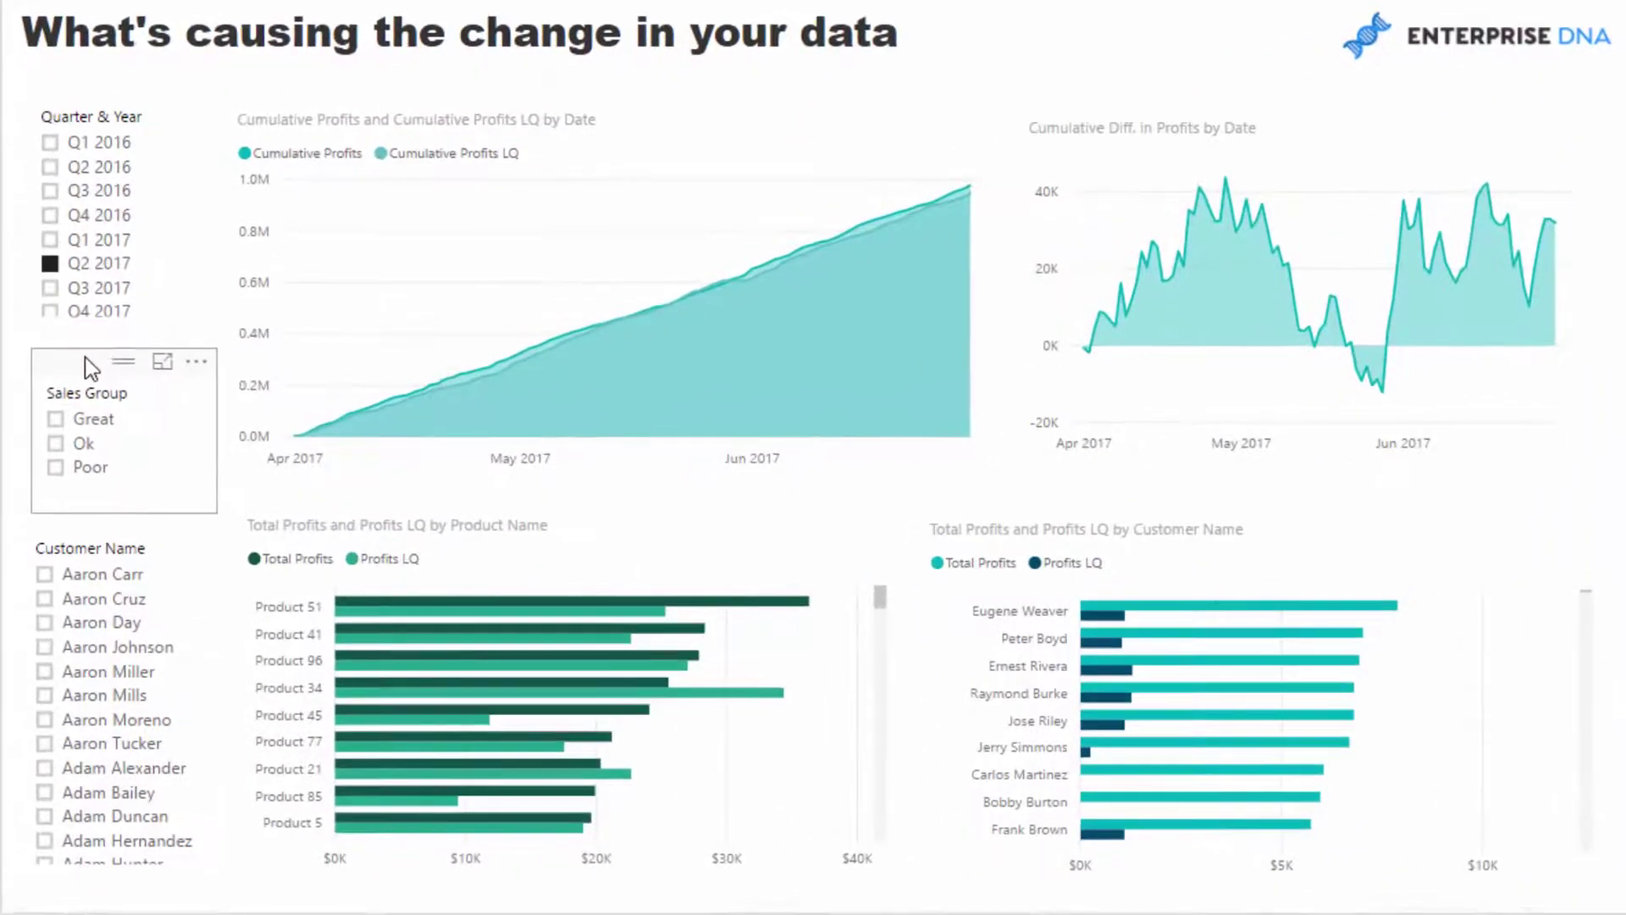
click(49, 410)
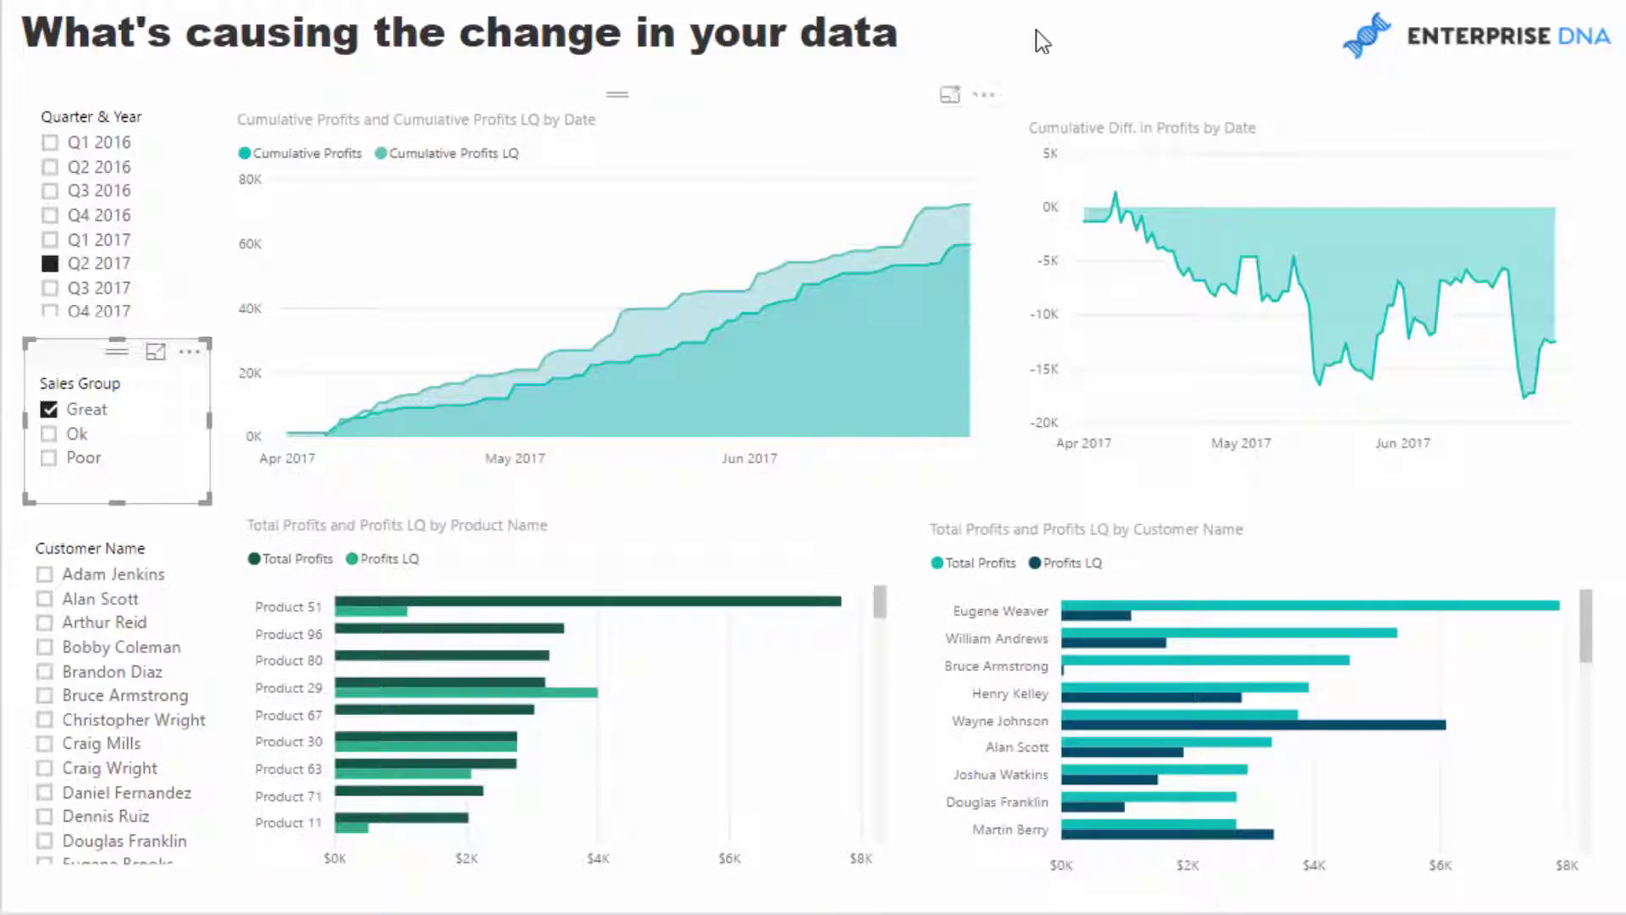
mouse_move(426, 254)
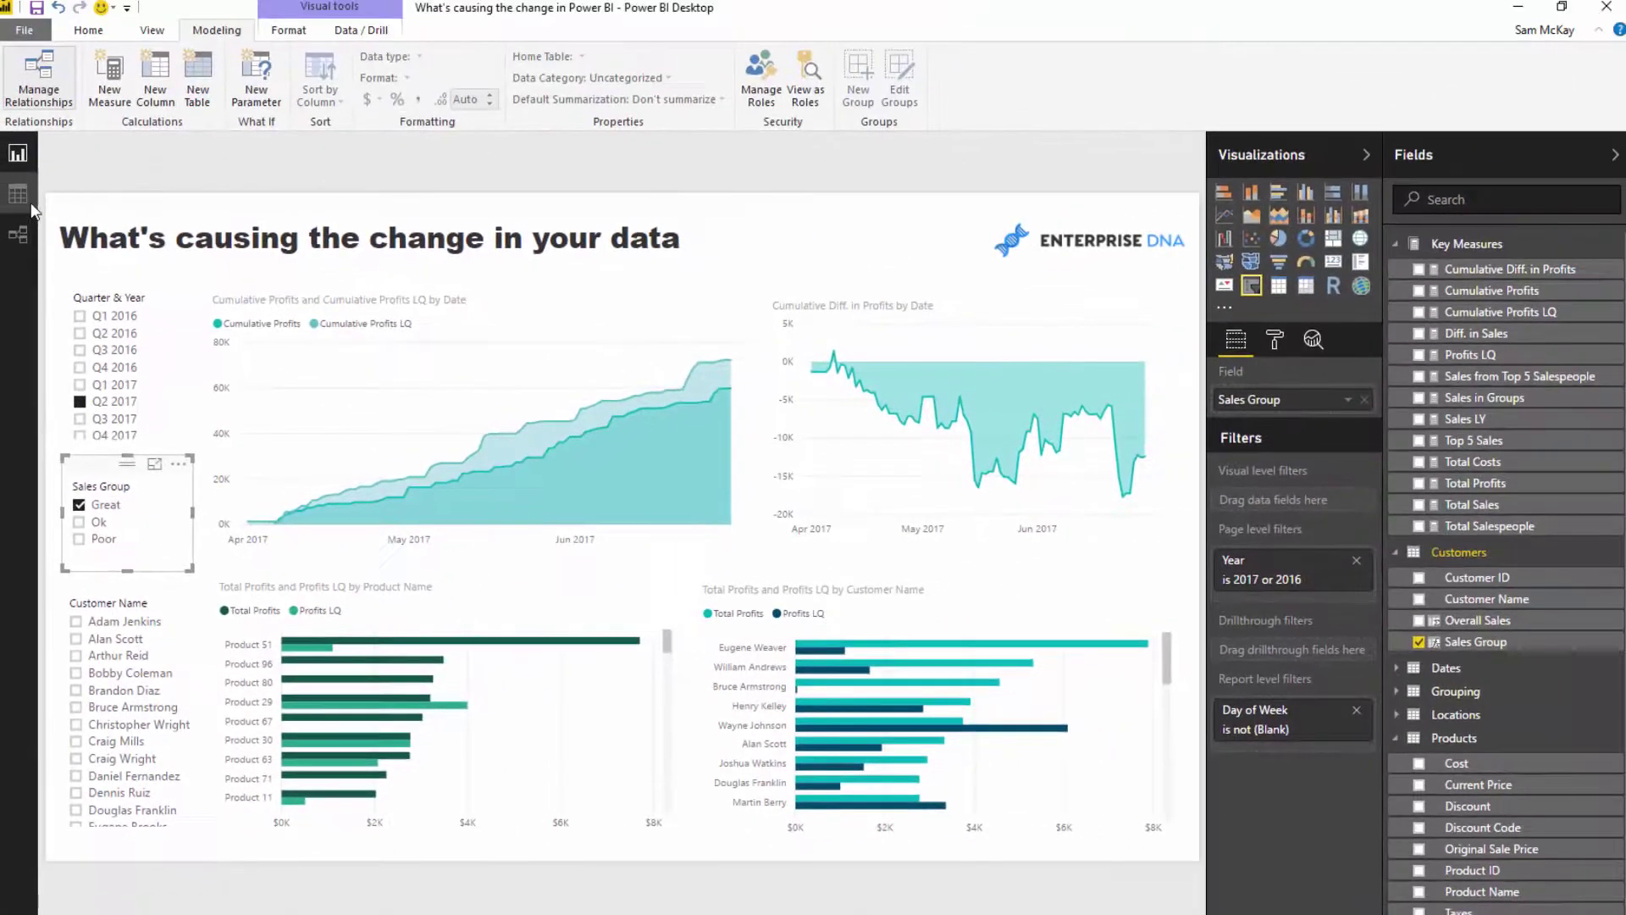
Step: In the Customers table data, try basing the Overall Sales column on [Total Profits] instead of [Total Sales]
click(6, 112)
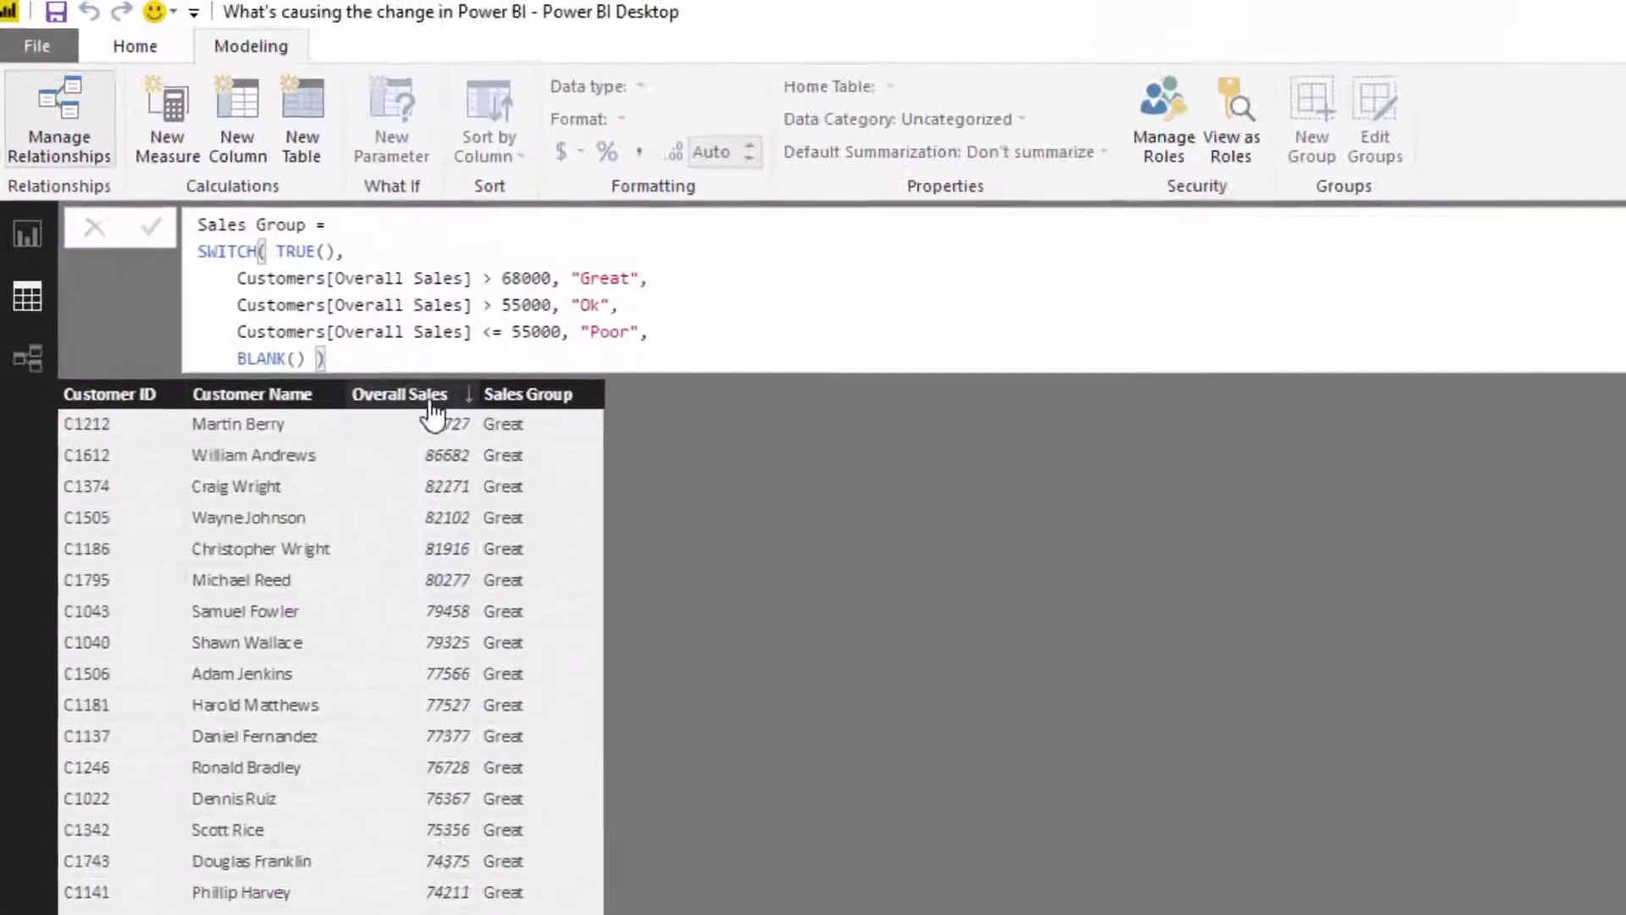
click(282, 110)
drag(706, 307, 493, 308)
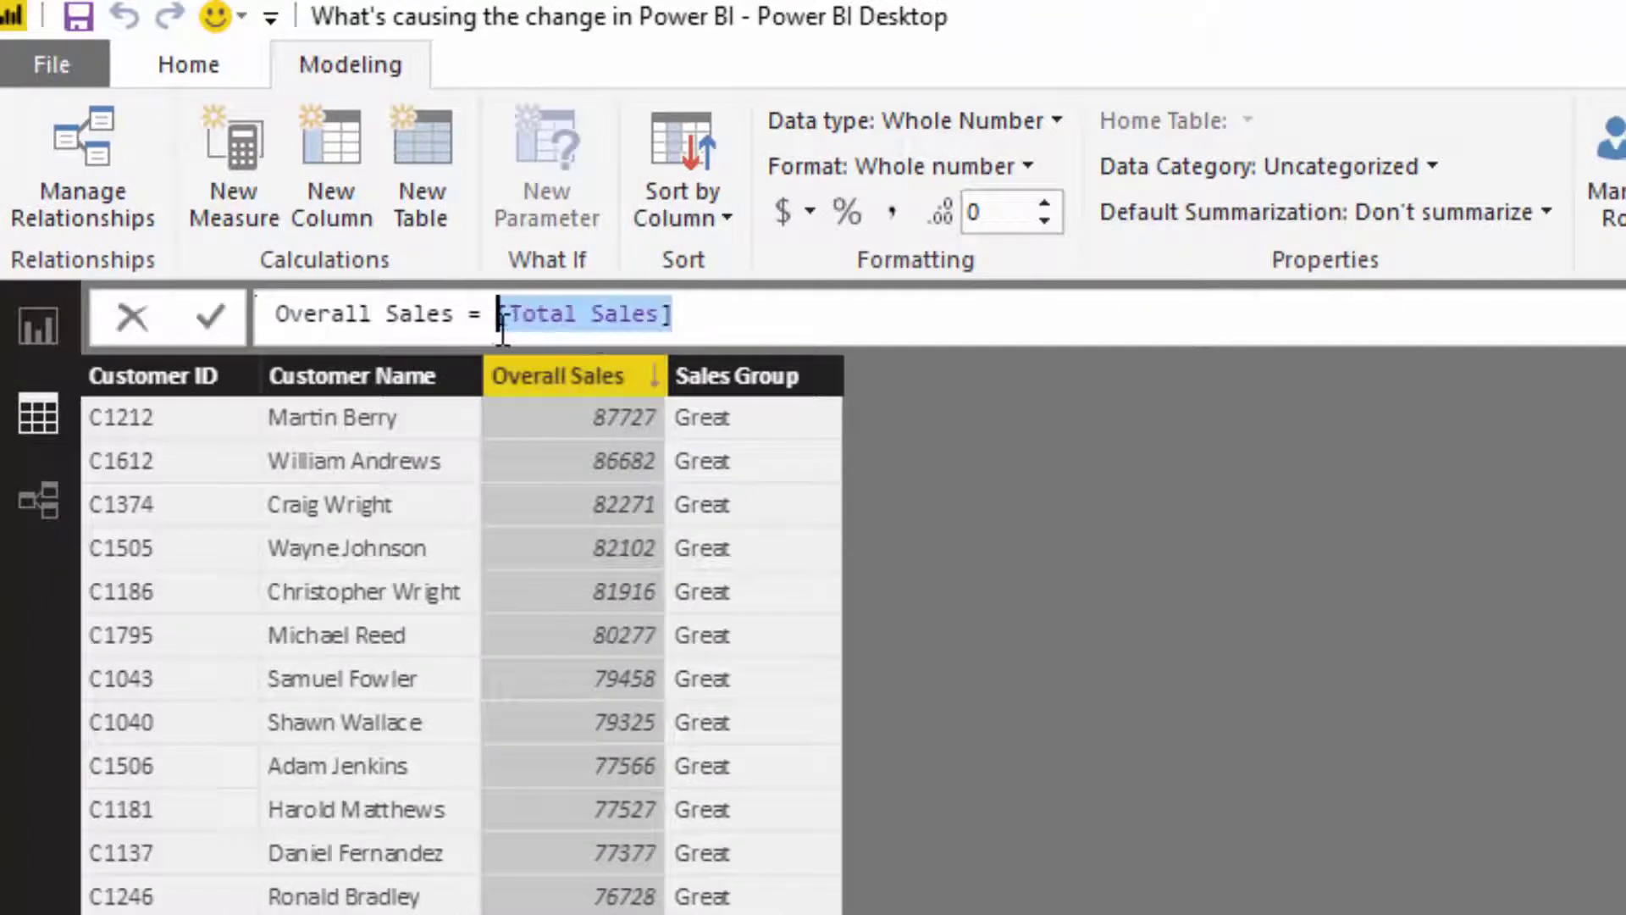
text([Total)
key(Down)
key(Tab)
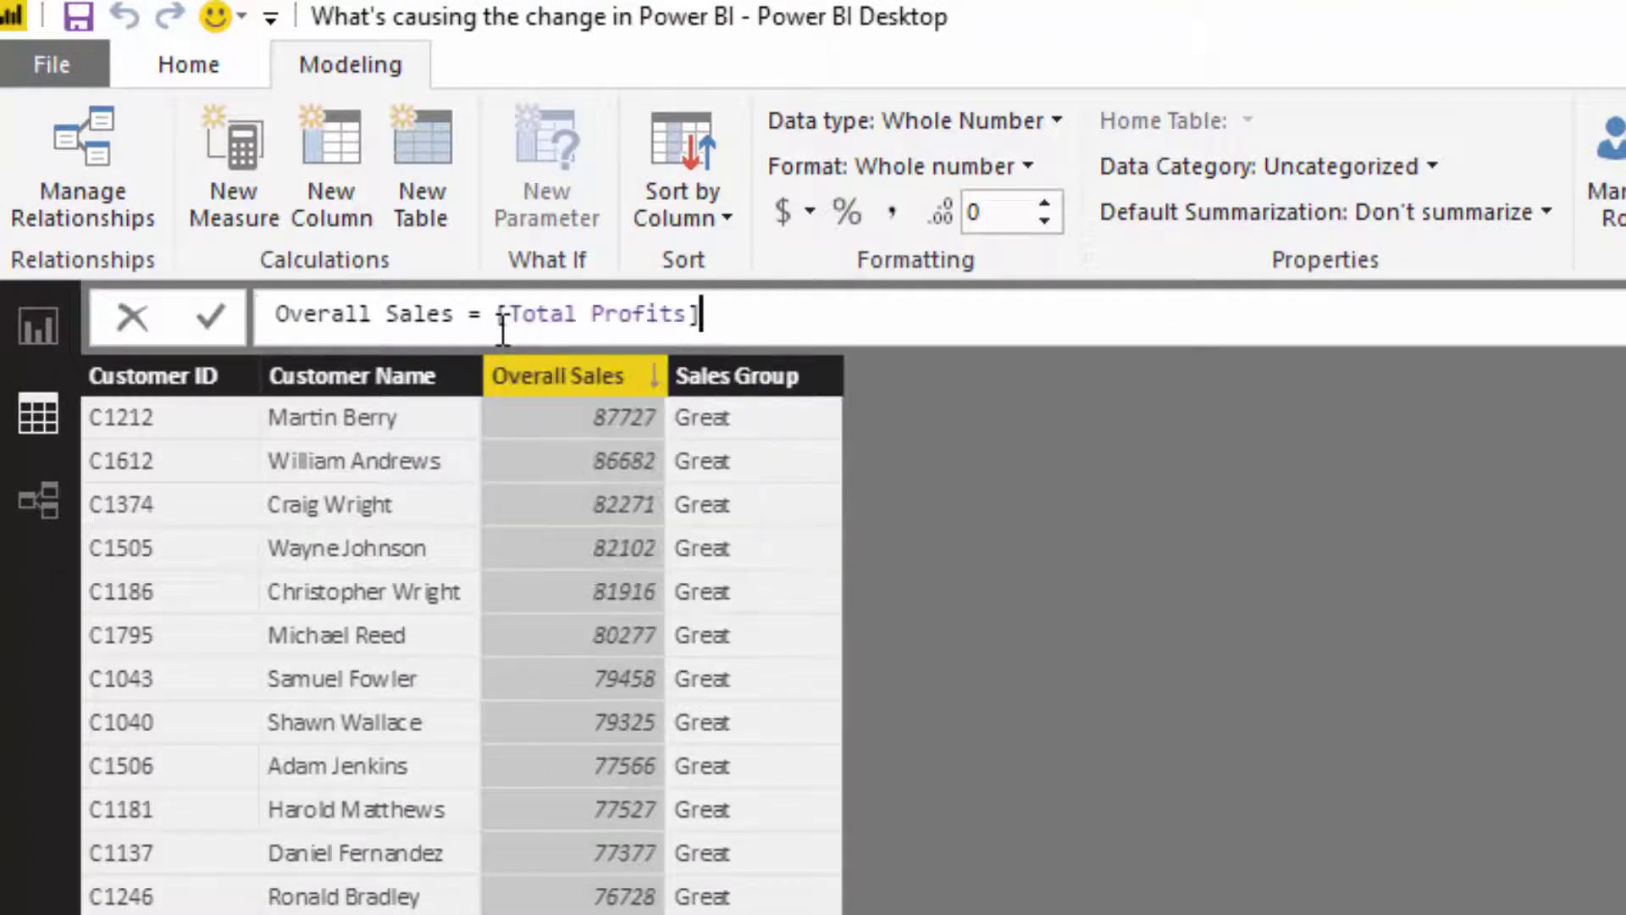
Step: Put [Total Sales] back as the measure in the Overall Sales column formula
key(BackSpace)
key(BackSpace)
key(BackSpace)
key(BackSpace)
key(BackSpace)
key(BackSpace)
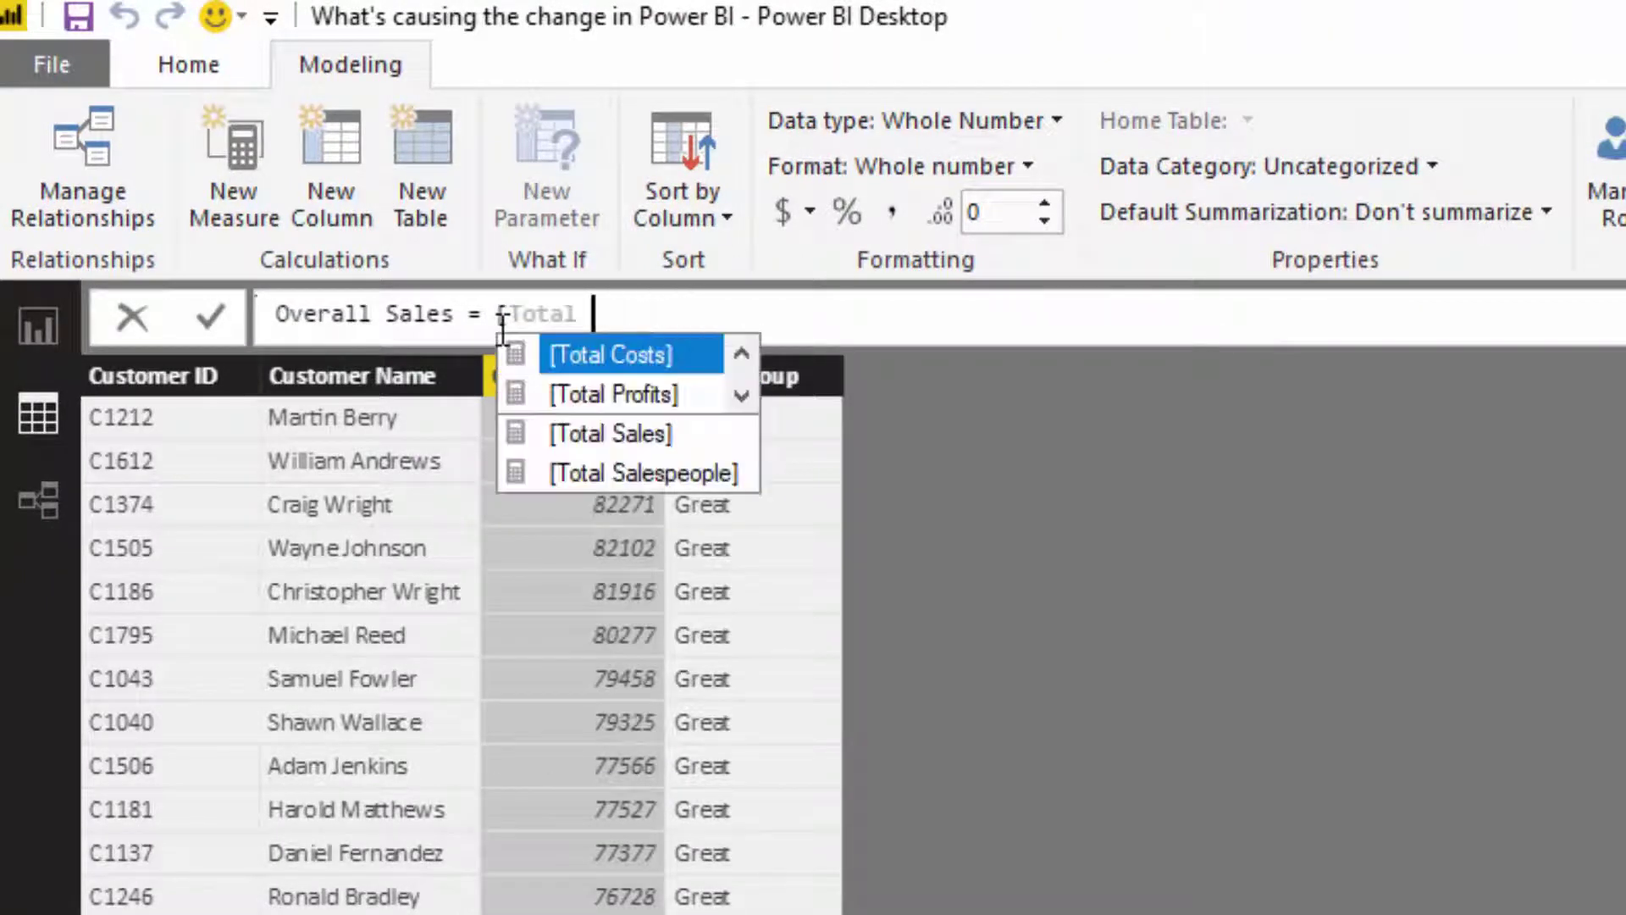
text(Sale)
key(Tab)
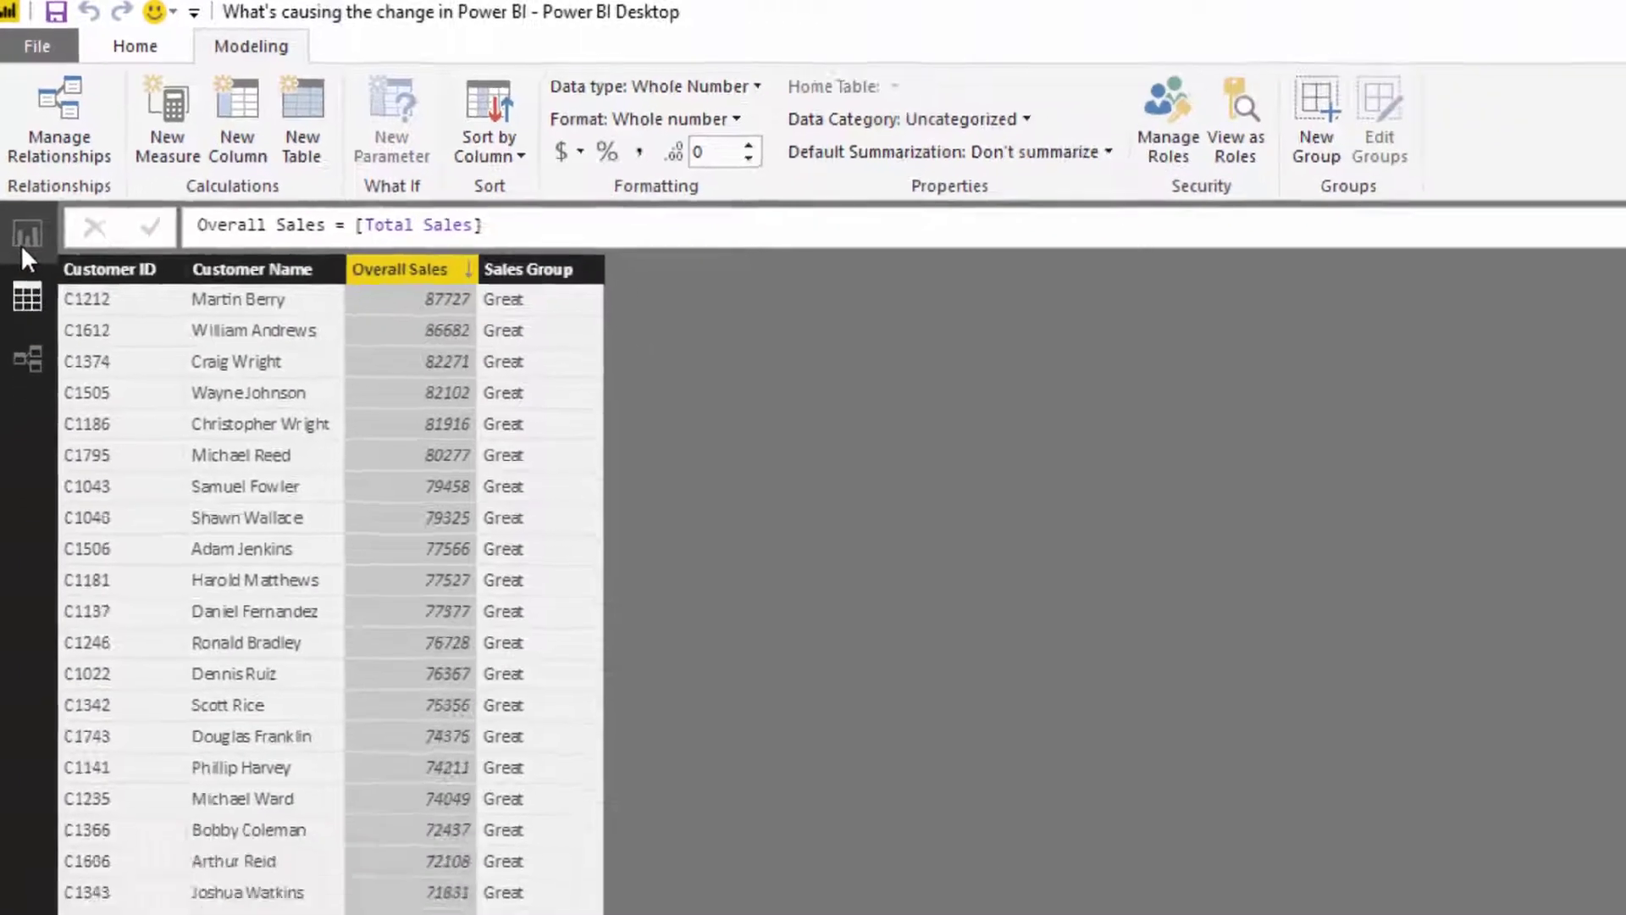
Step: Return to the report page and compare the profit charts for the Ok and Poor sales groups in turn
click(38, 326)
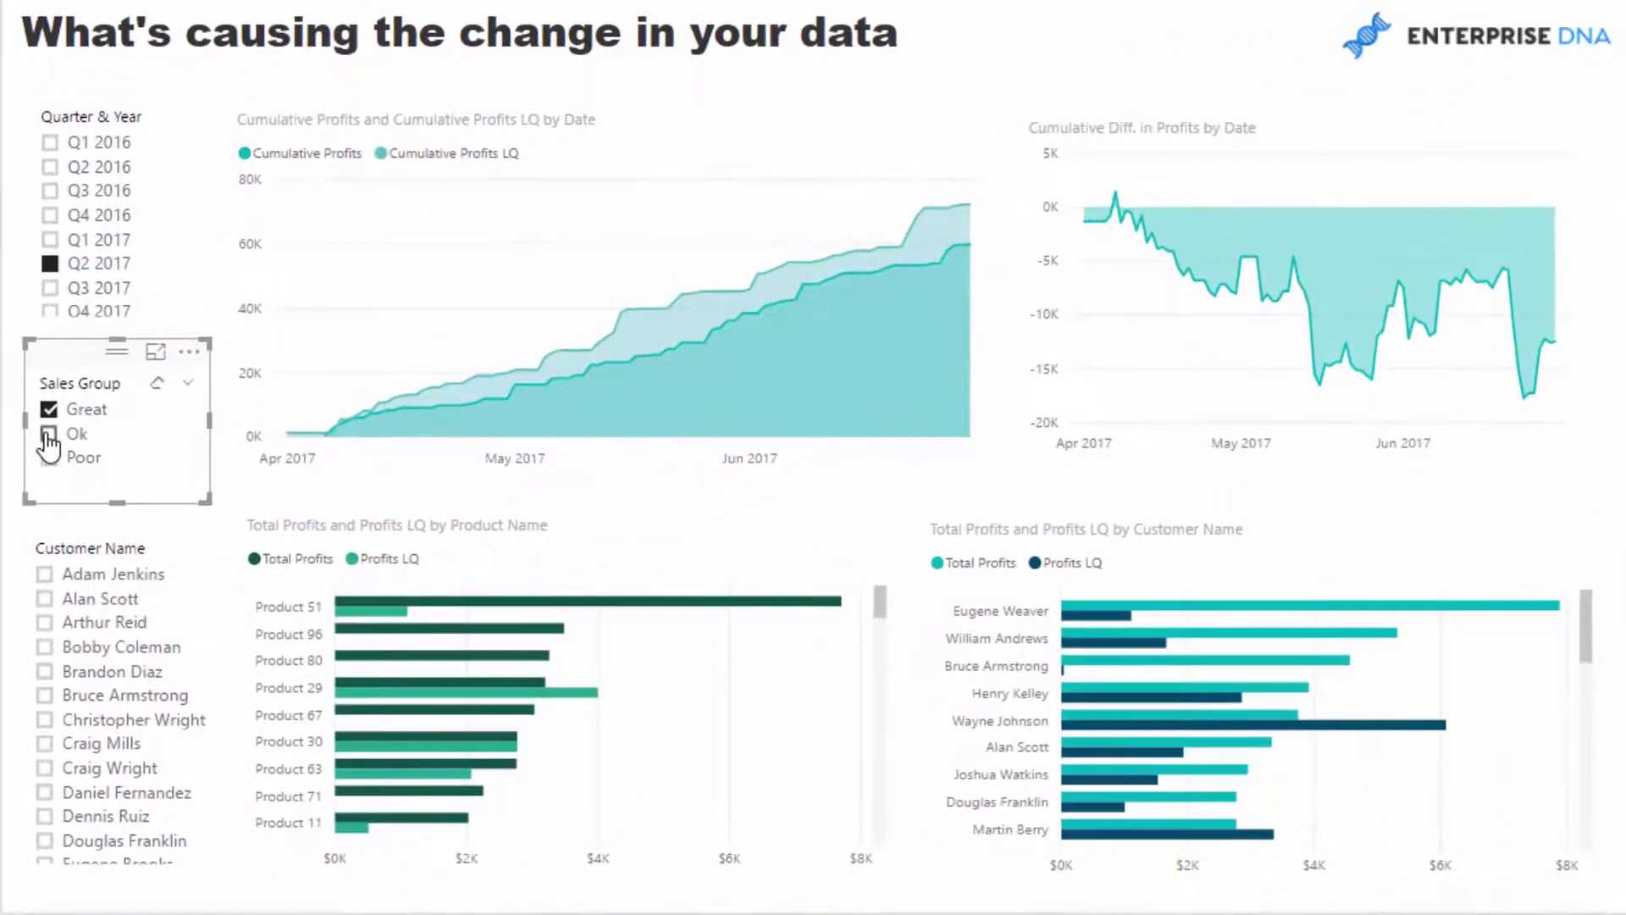
click(49, 434)
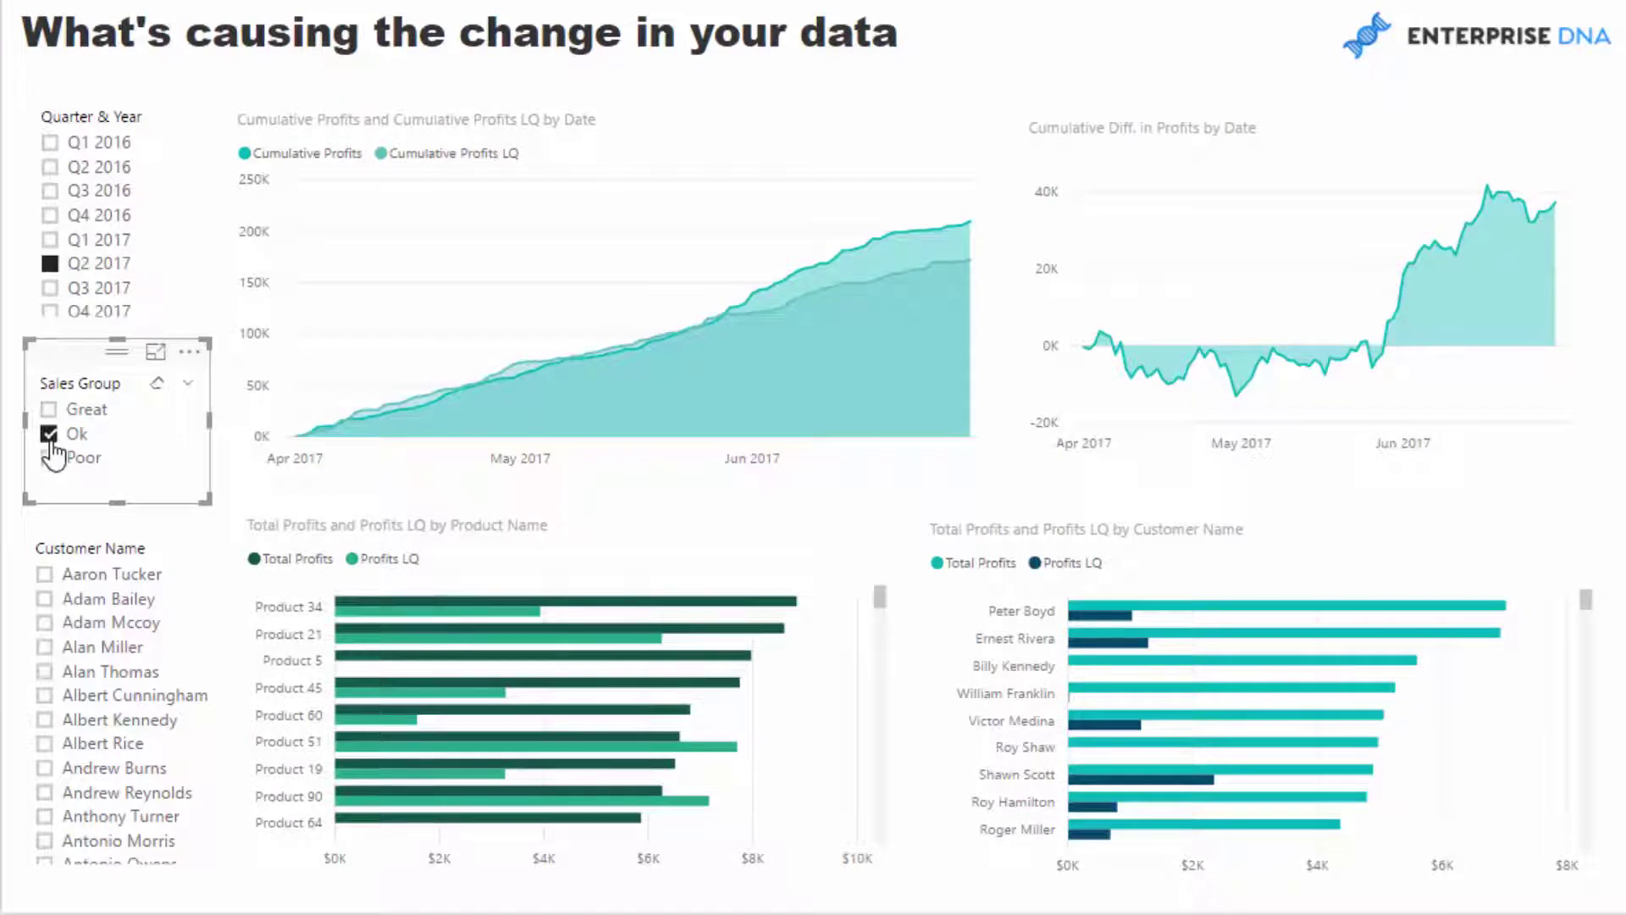
click(49, 457)
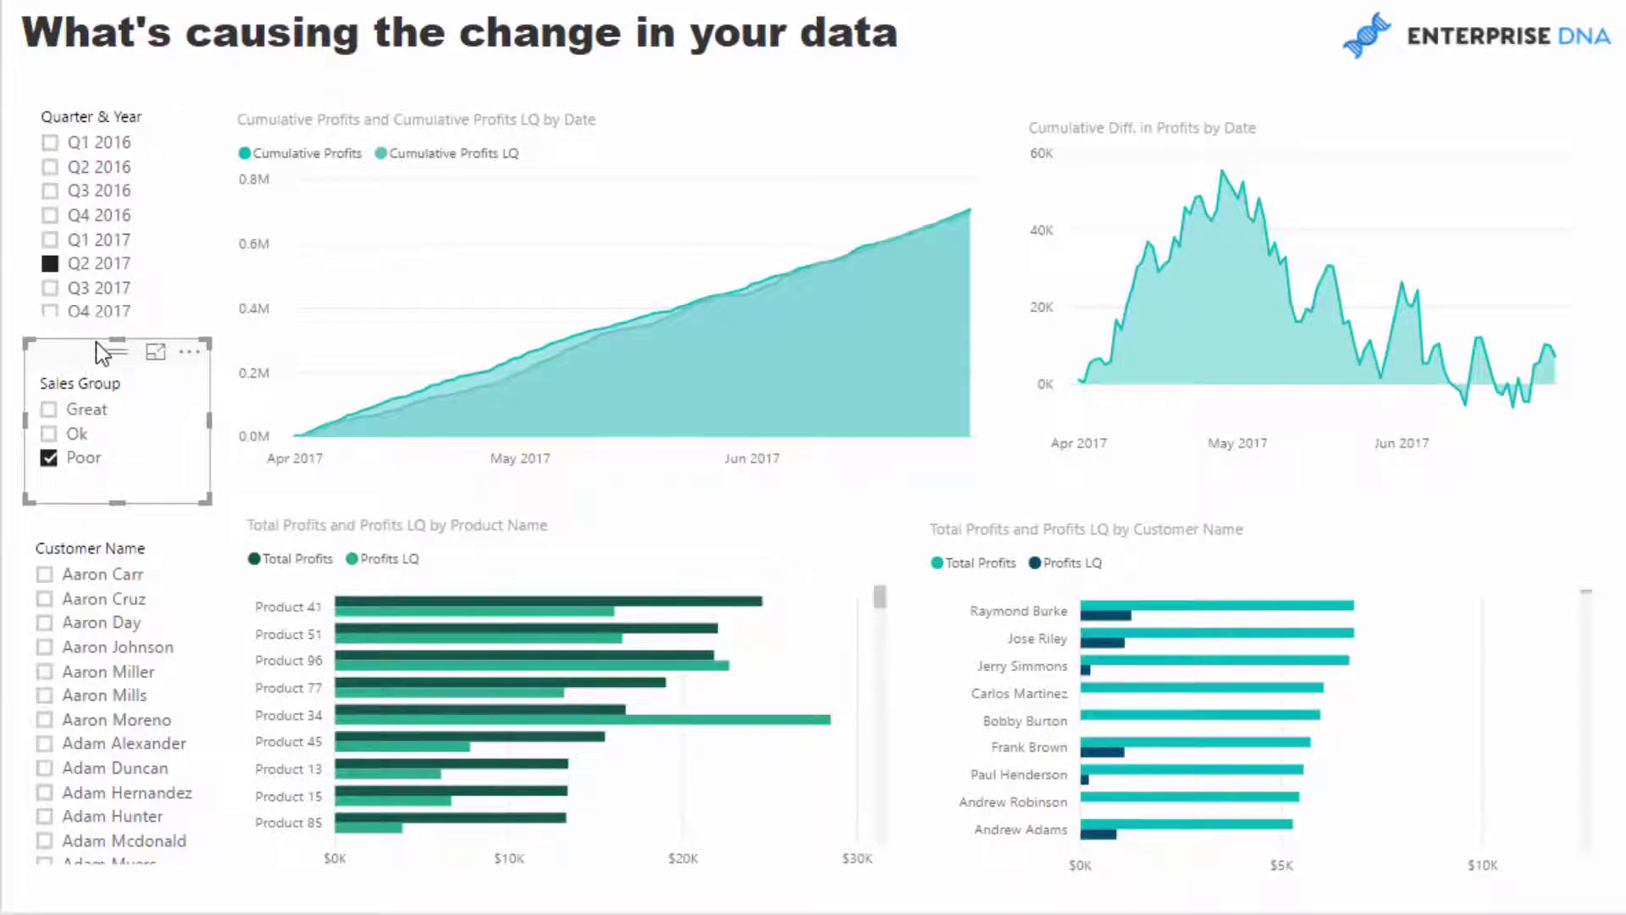
Step: Filter the report back to Great and try adding Poor to the Sales Group selection, leaving only Great selected
click(49, 410)
ctrl+click(49, 458)
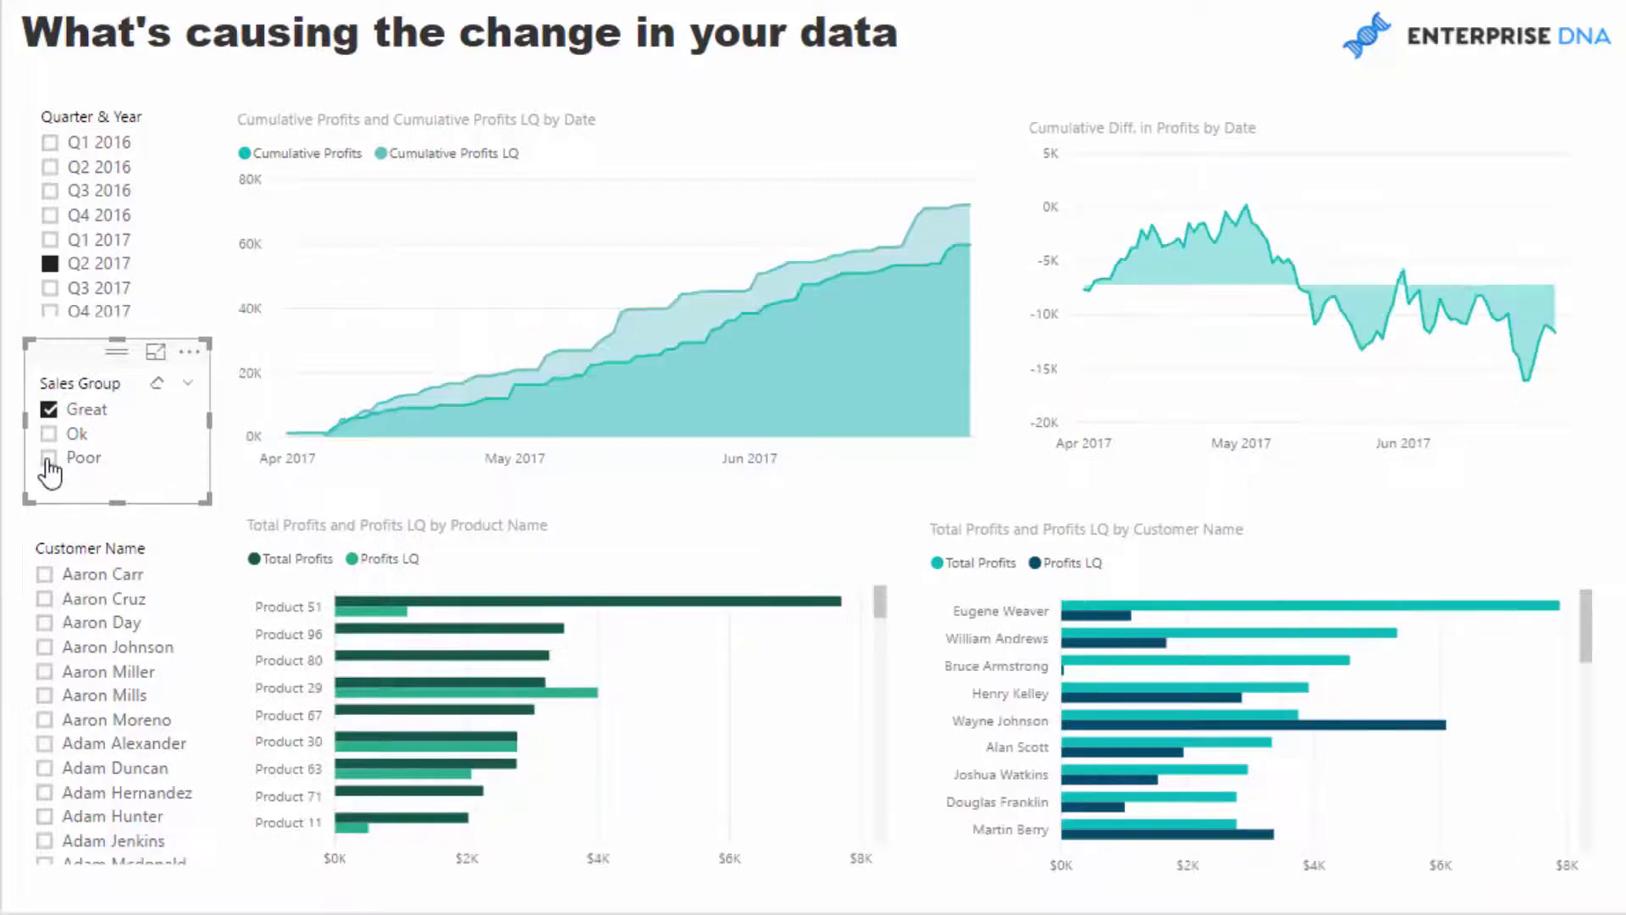
ctrl+click(49, 458)
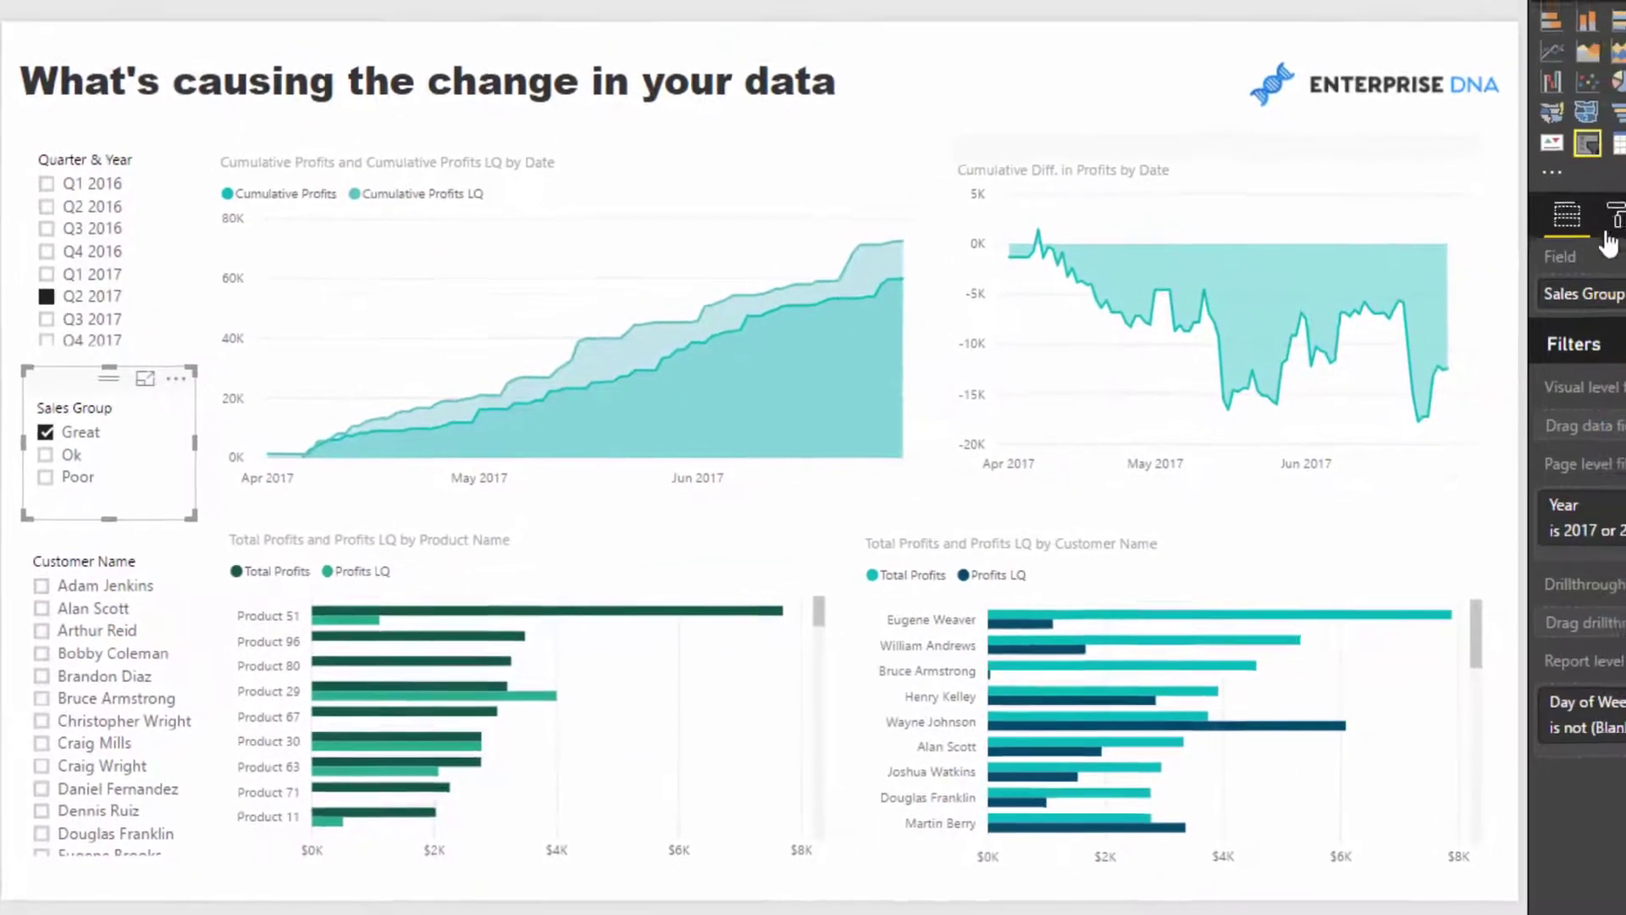
Step: Turn on Single Select in the Sales Group slicer's selection controls
click(1498, 254)
click(1490, 339)
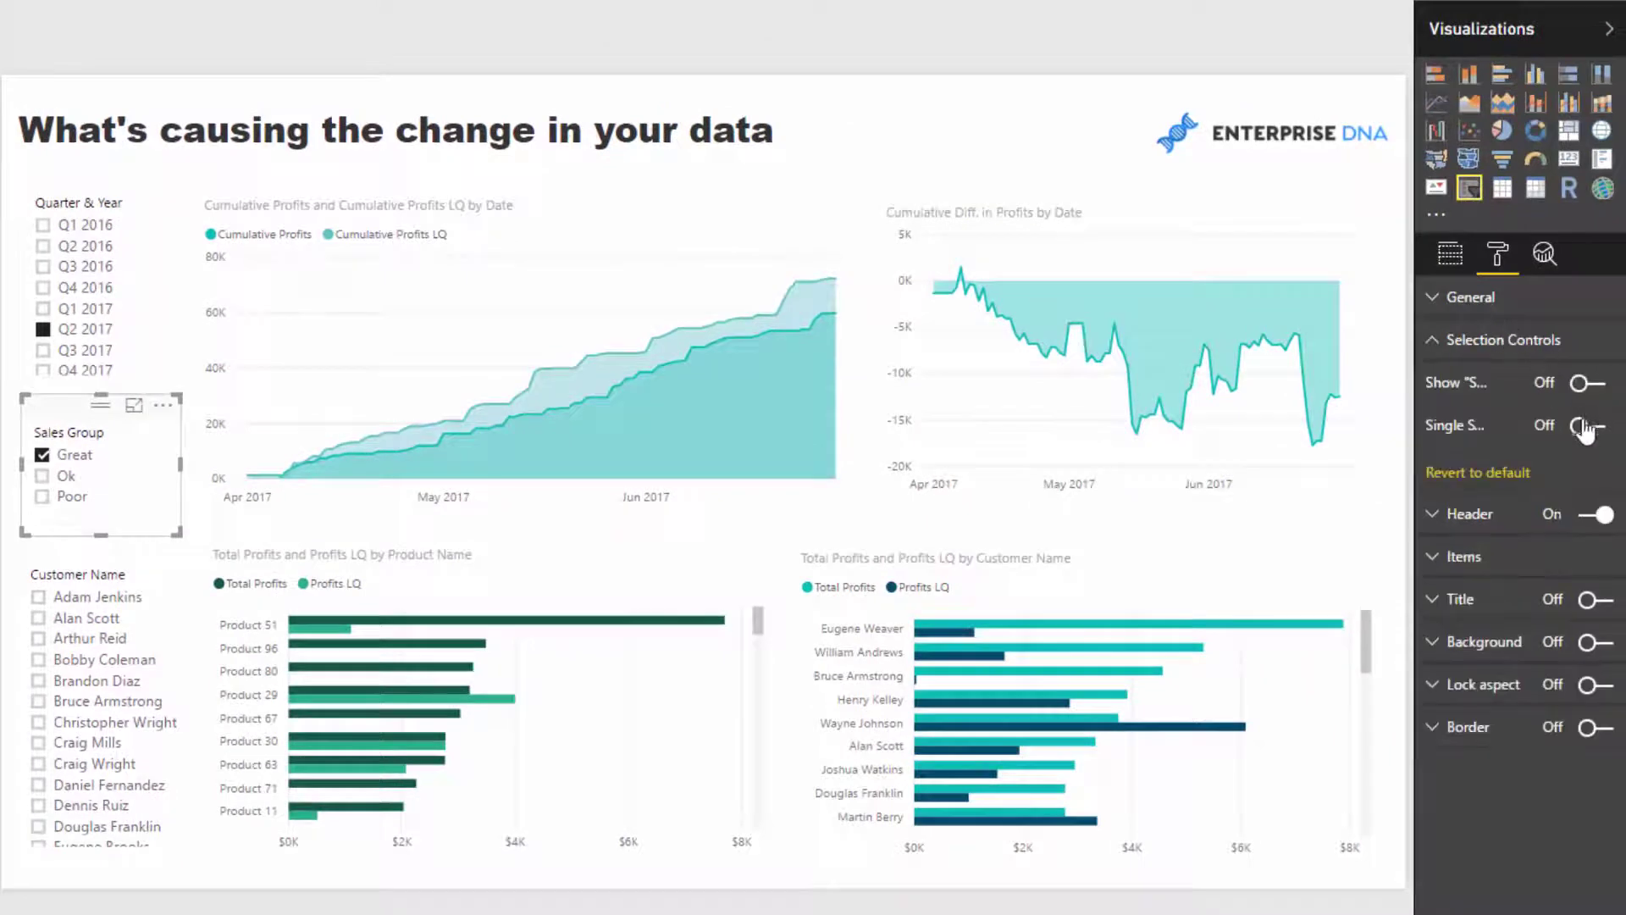
click(1584, 428)
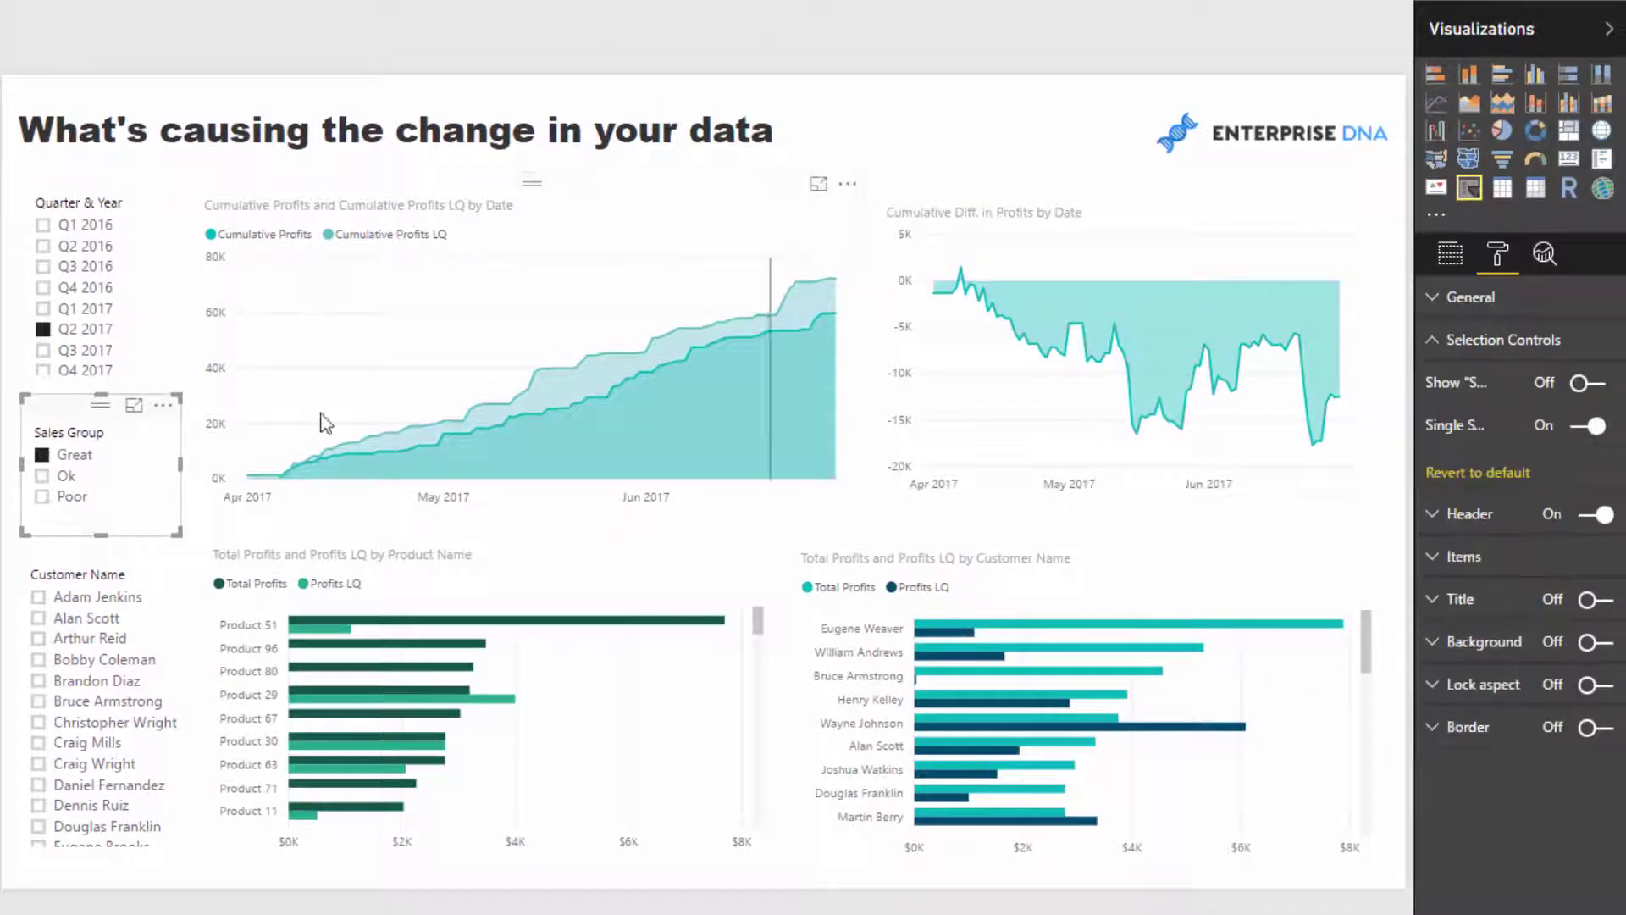
Step: Go through the Ok and Poor sales groups and back to Great, examining cumulative profits against last quarter's
click(53, 479)
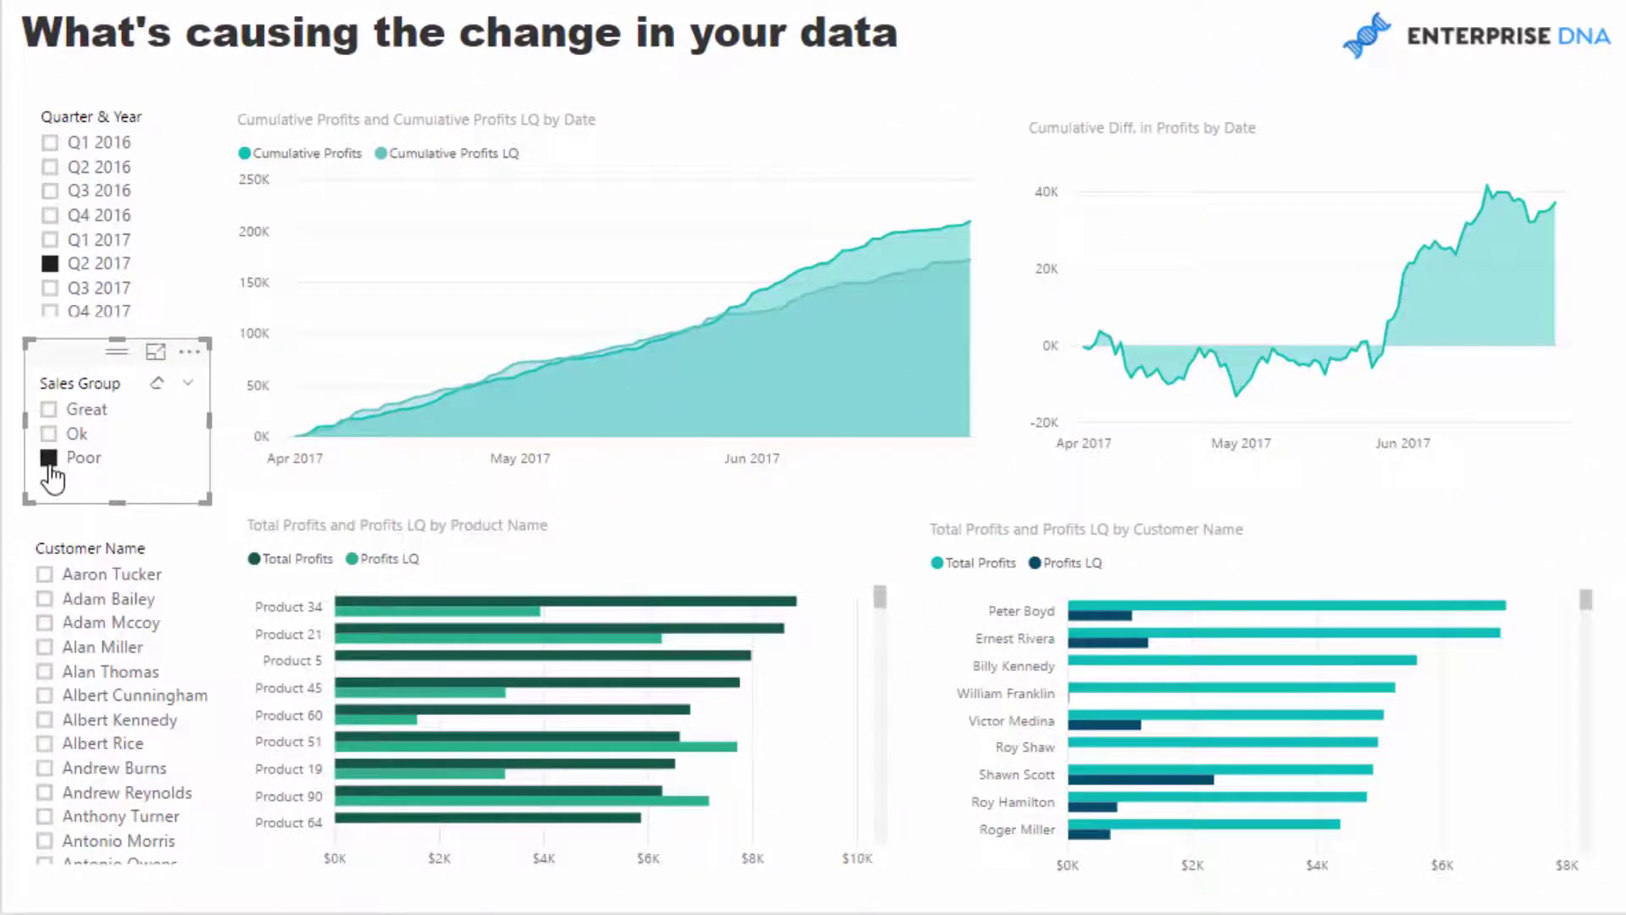
click(51, 462)
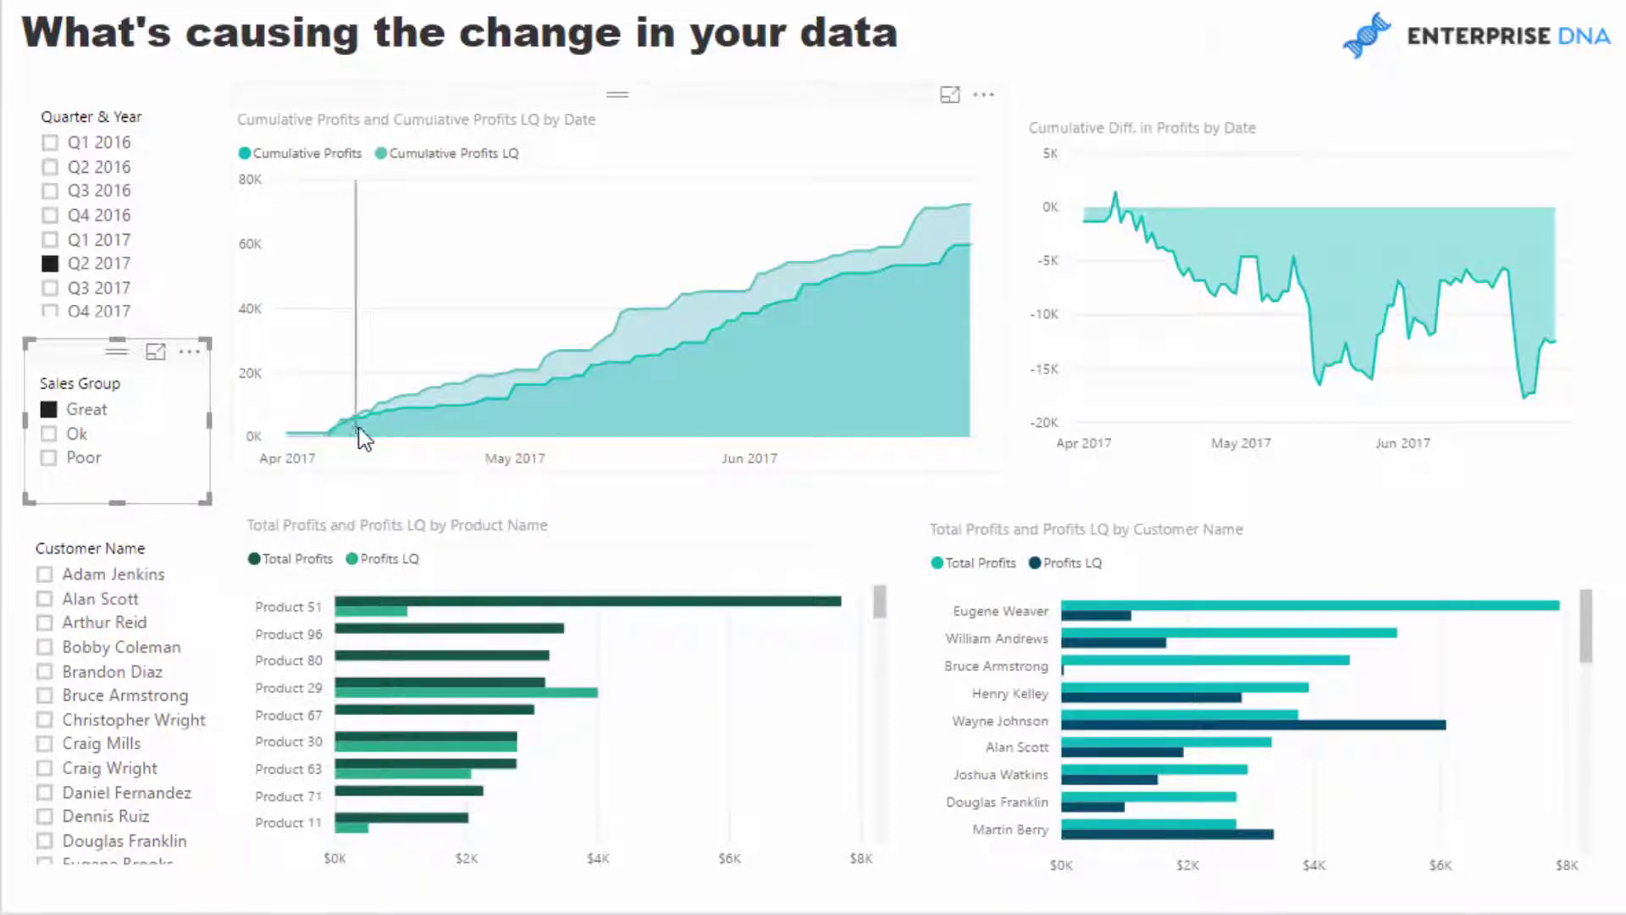
mouse_move(580, 330)
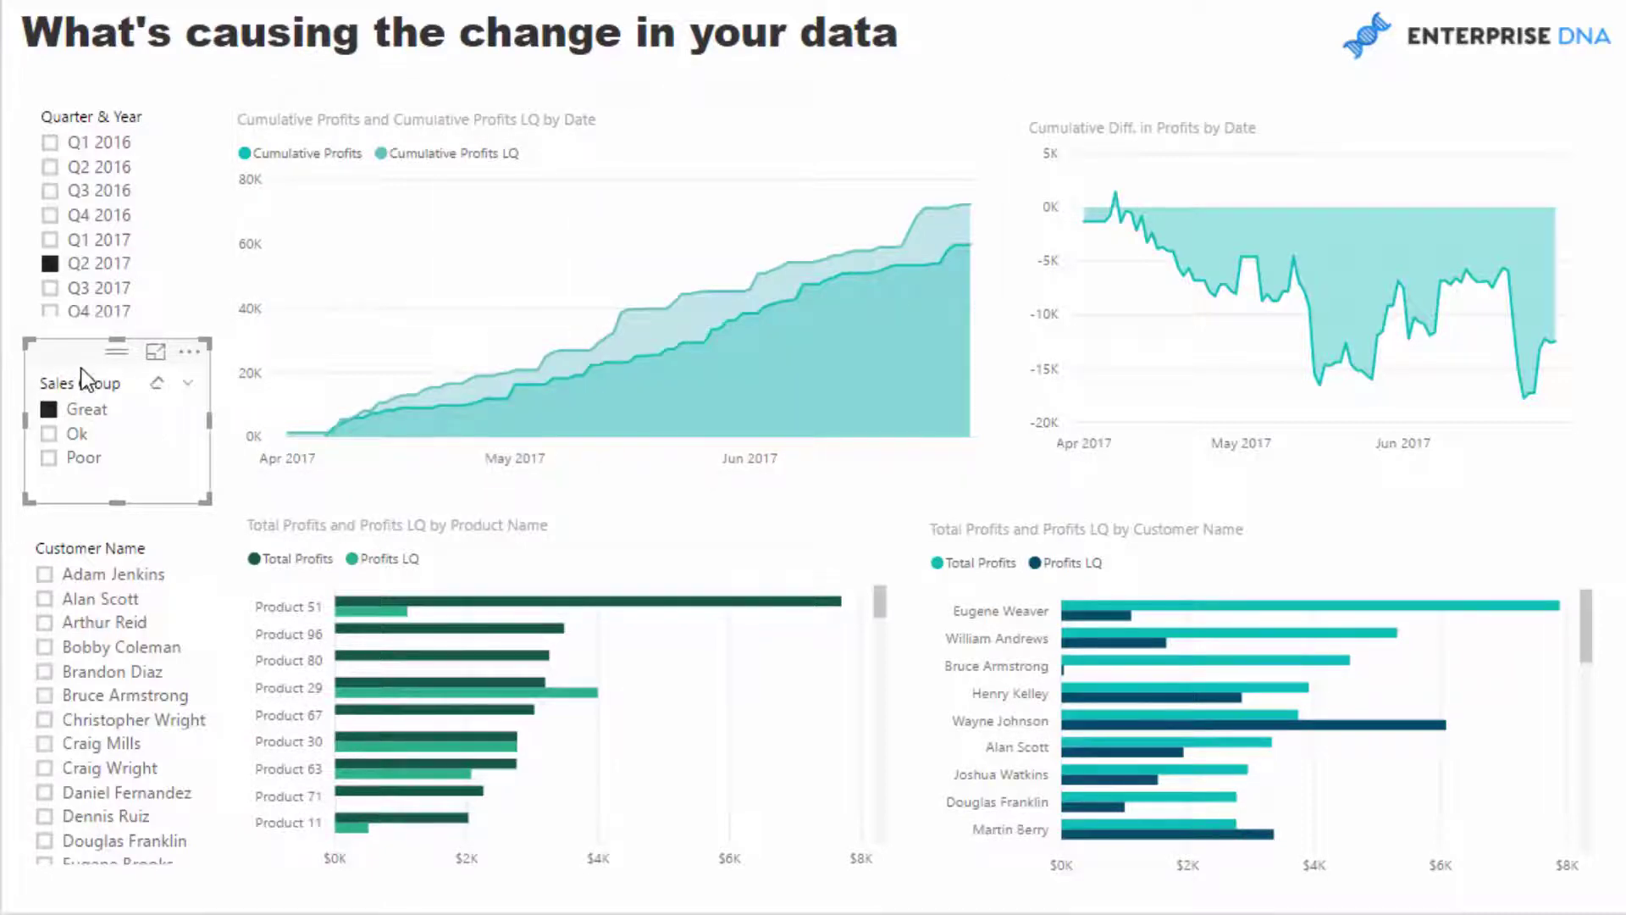
Step: Change the Cumulative Profits LQ series to light blue in the cumulative profits area chart
click(800, 163)
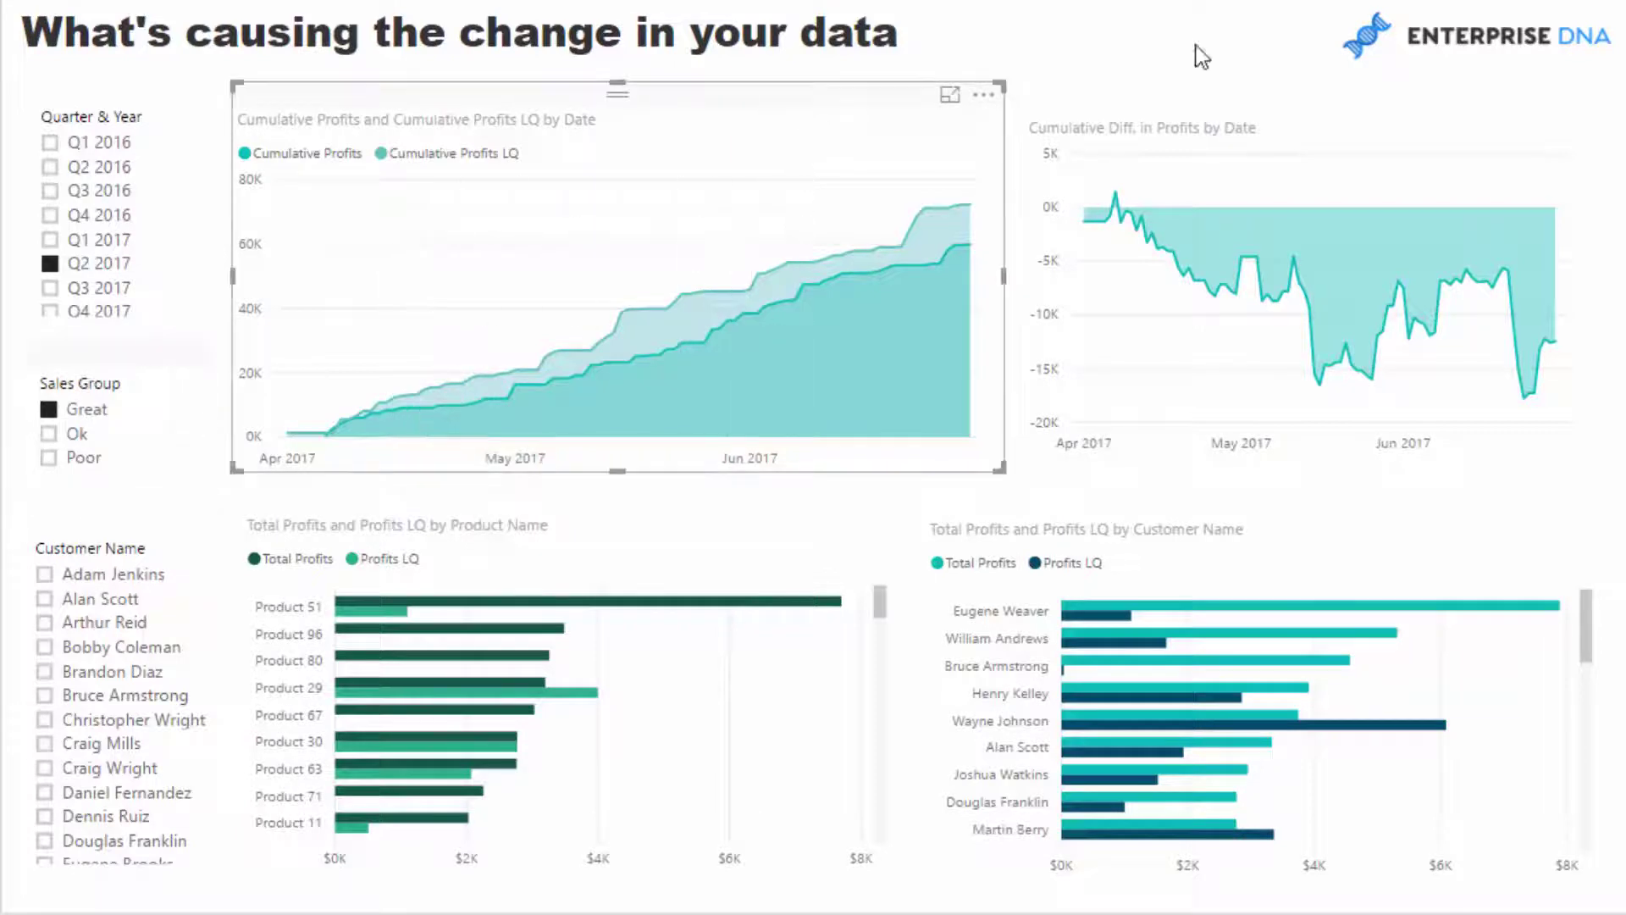
click(1482, 468)
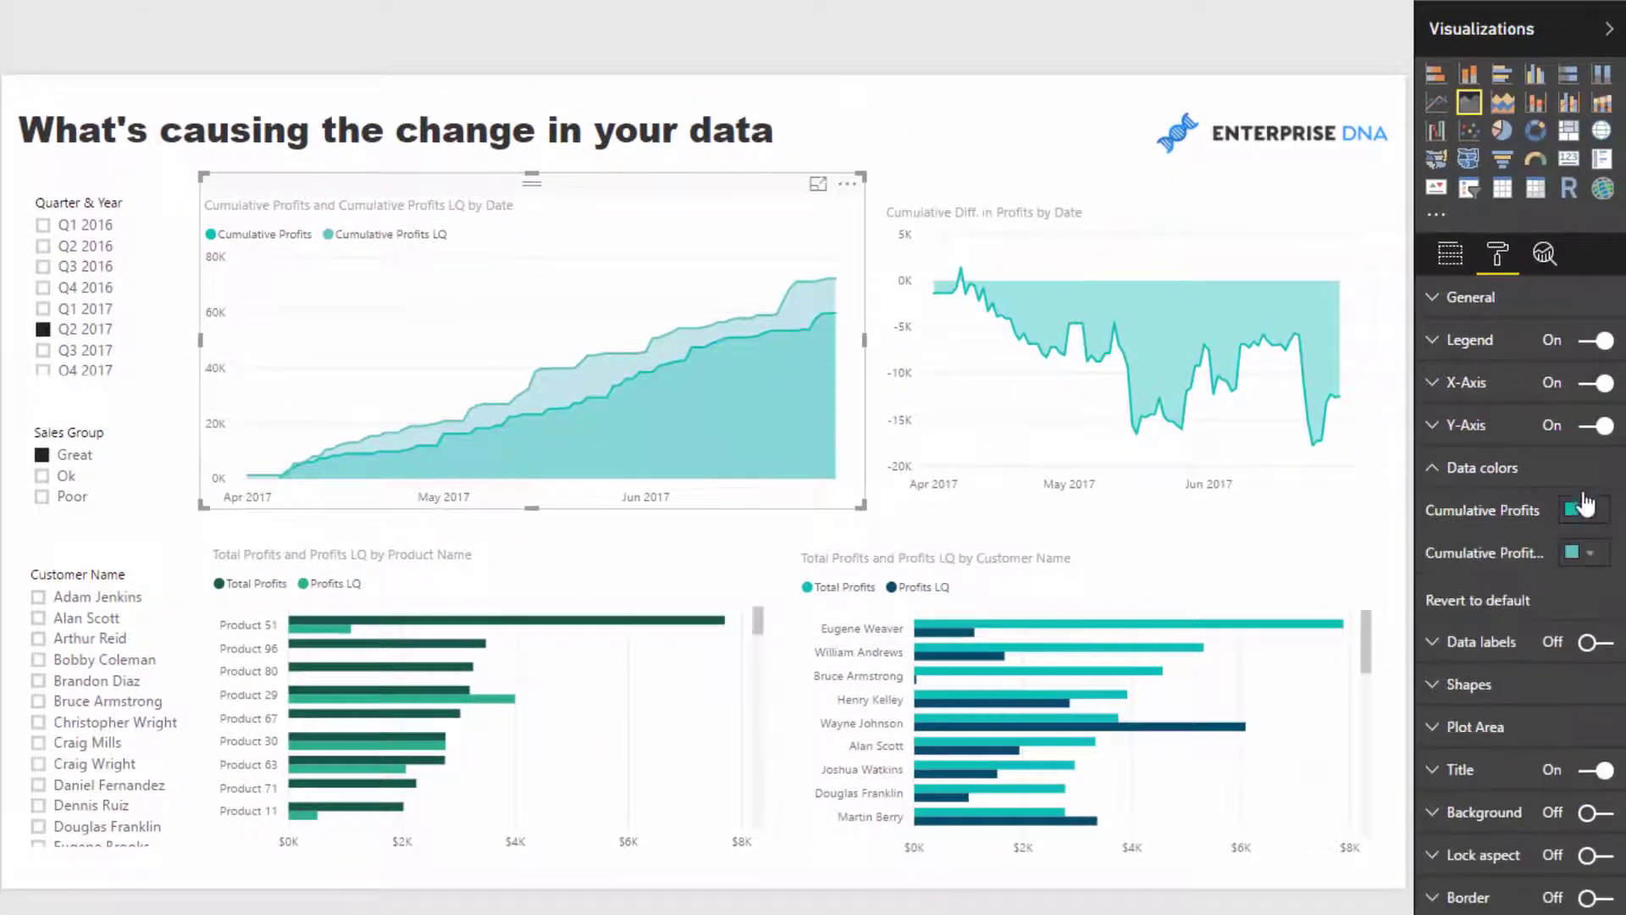
click(1584, 507)
click(1586, 513)
click(1590, 555)
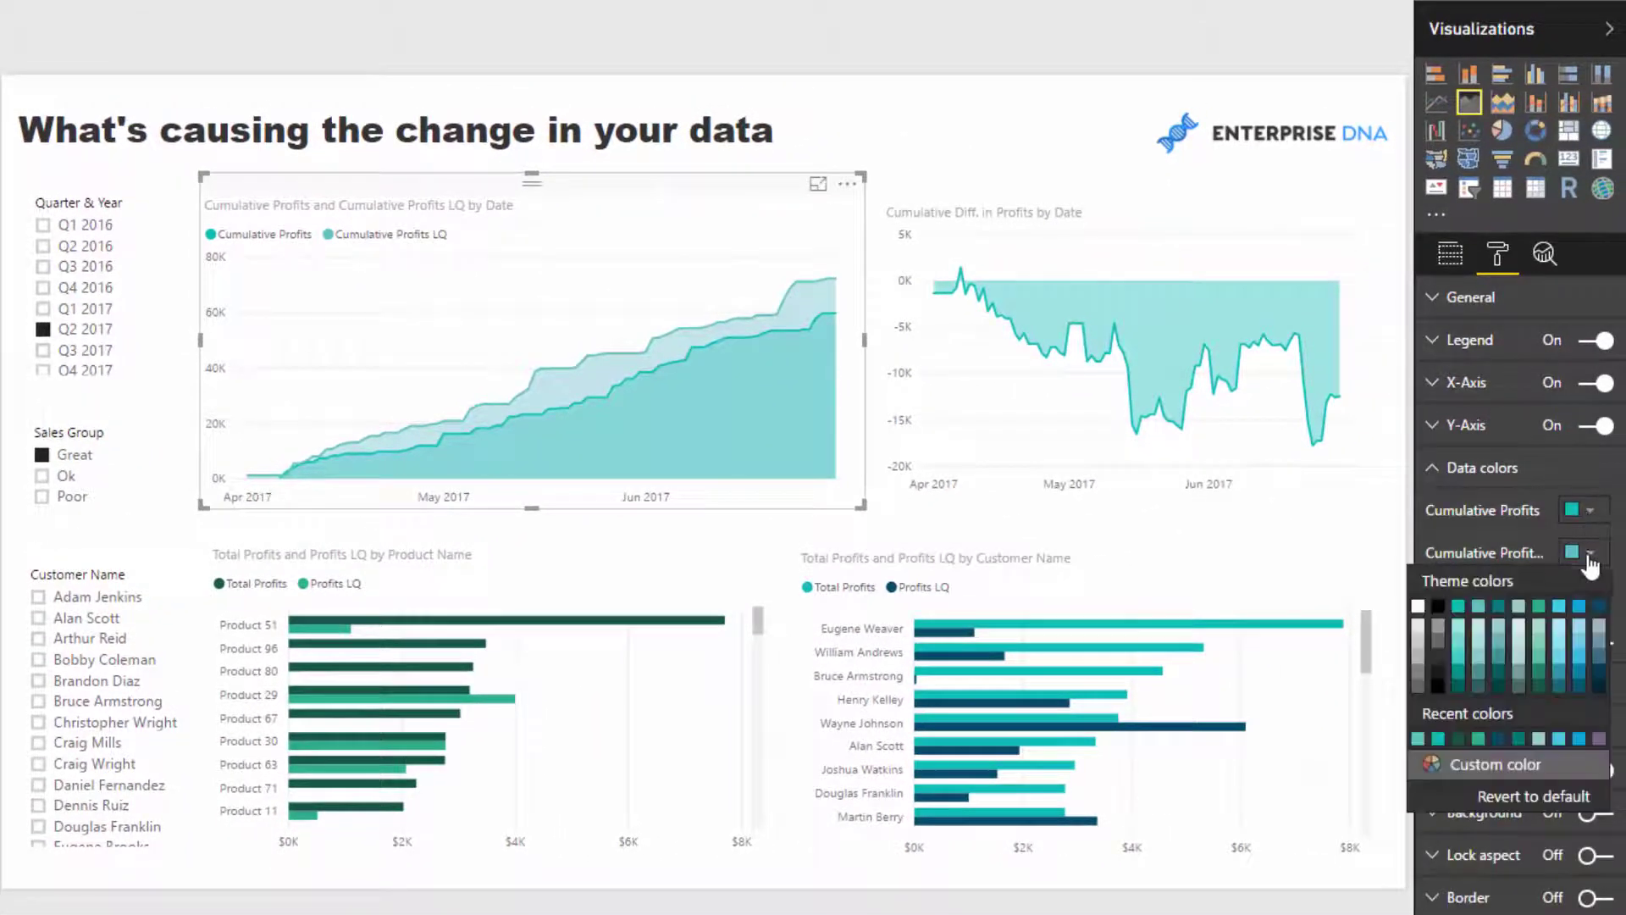
click(1579, 607)
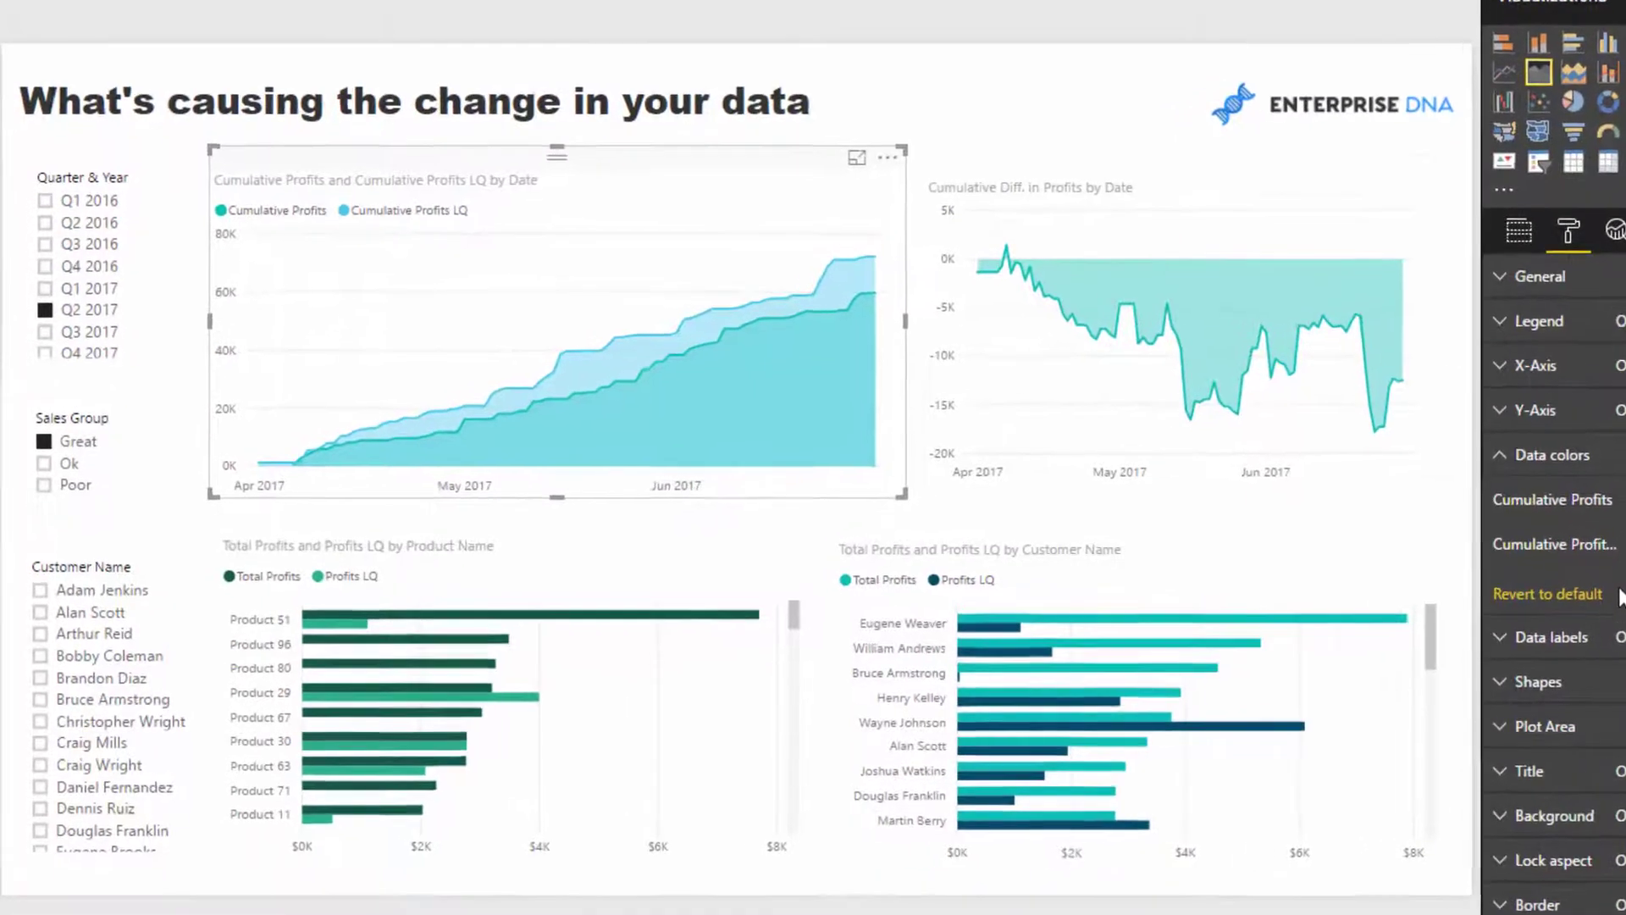